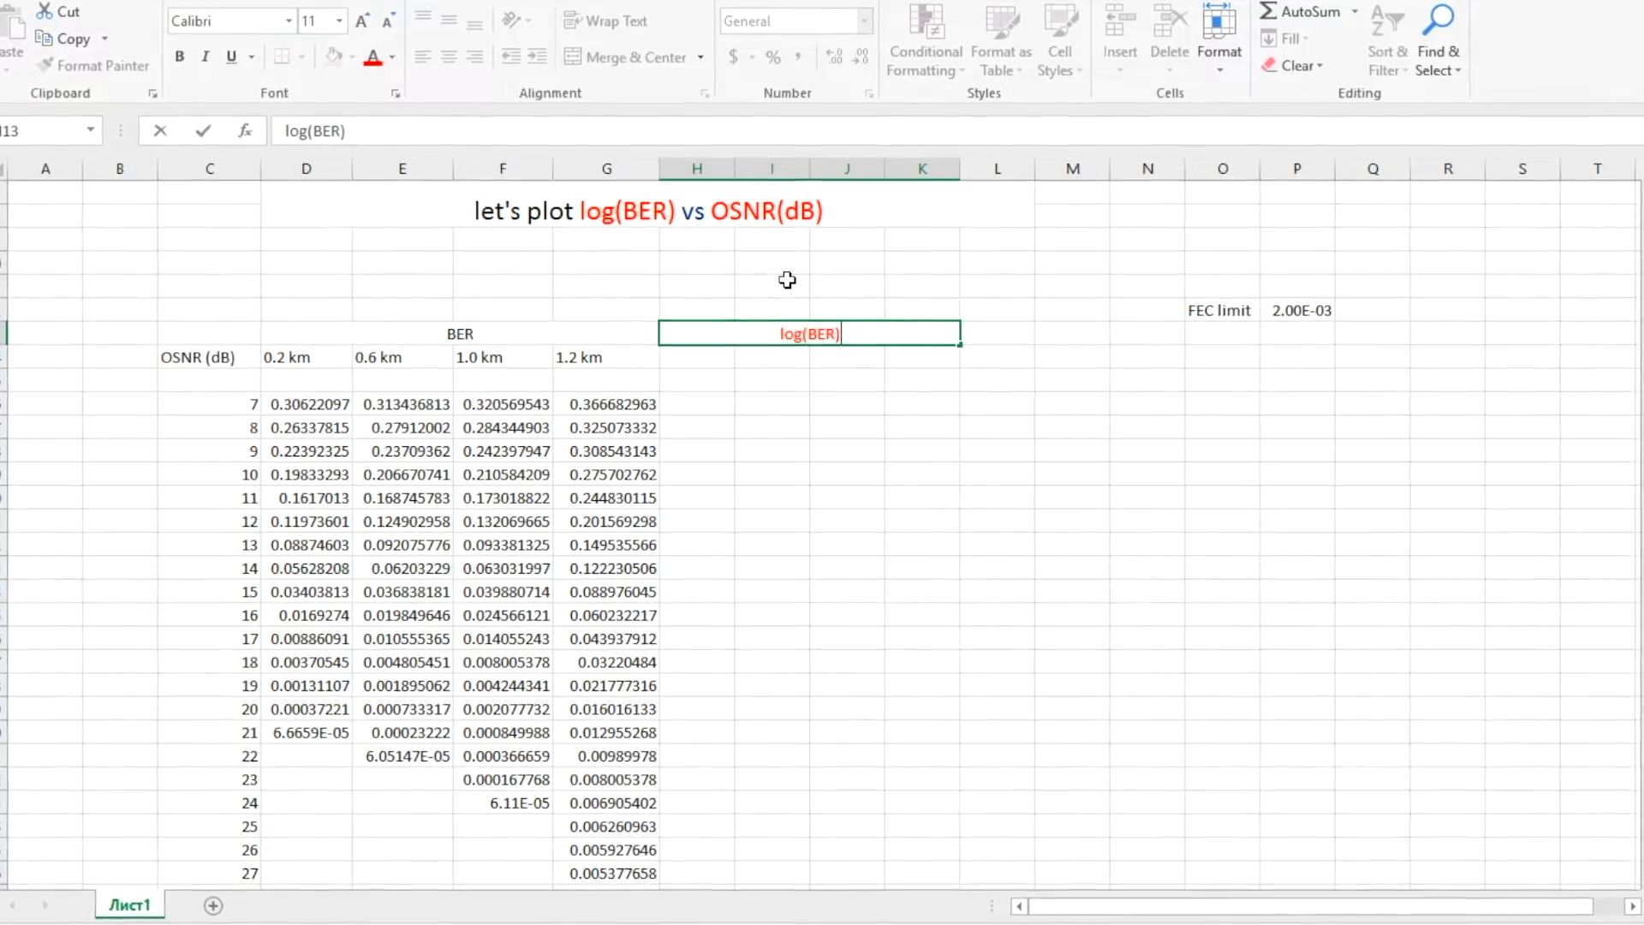
# Step: Change the font colour of the merged log(BER) heading in row 13 to black
pyautogui.hotkey('shift', 'Up')
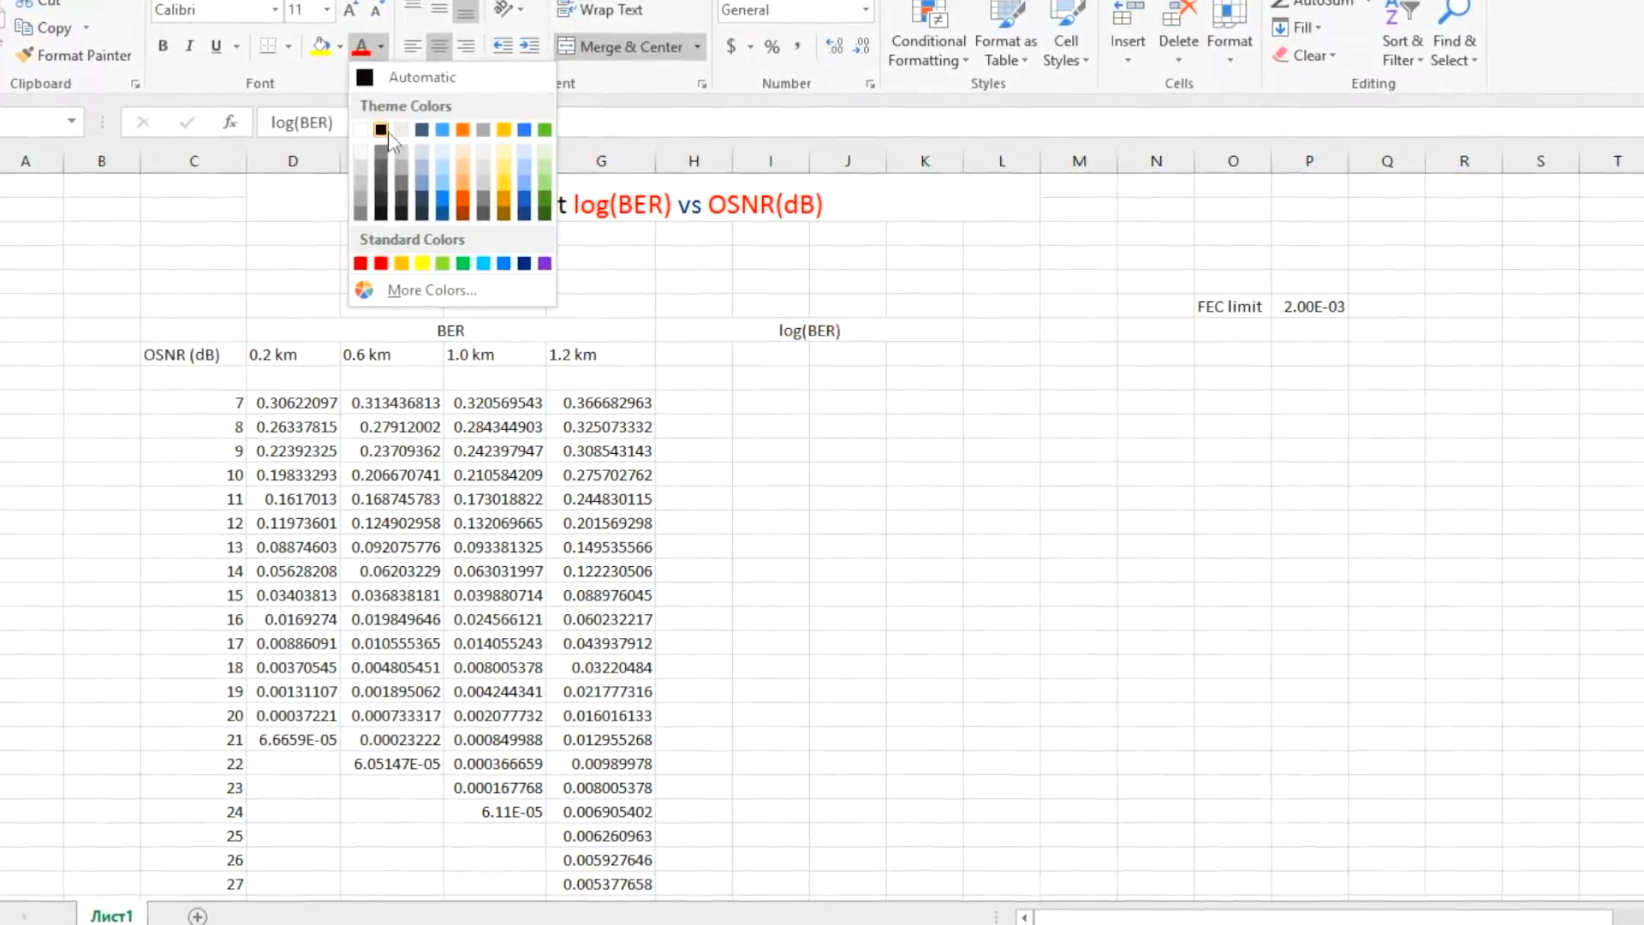
pyautogui.click(381, 129)
pyautogui.click(719, 501)
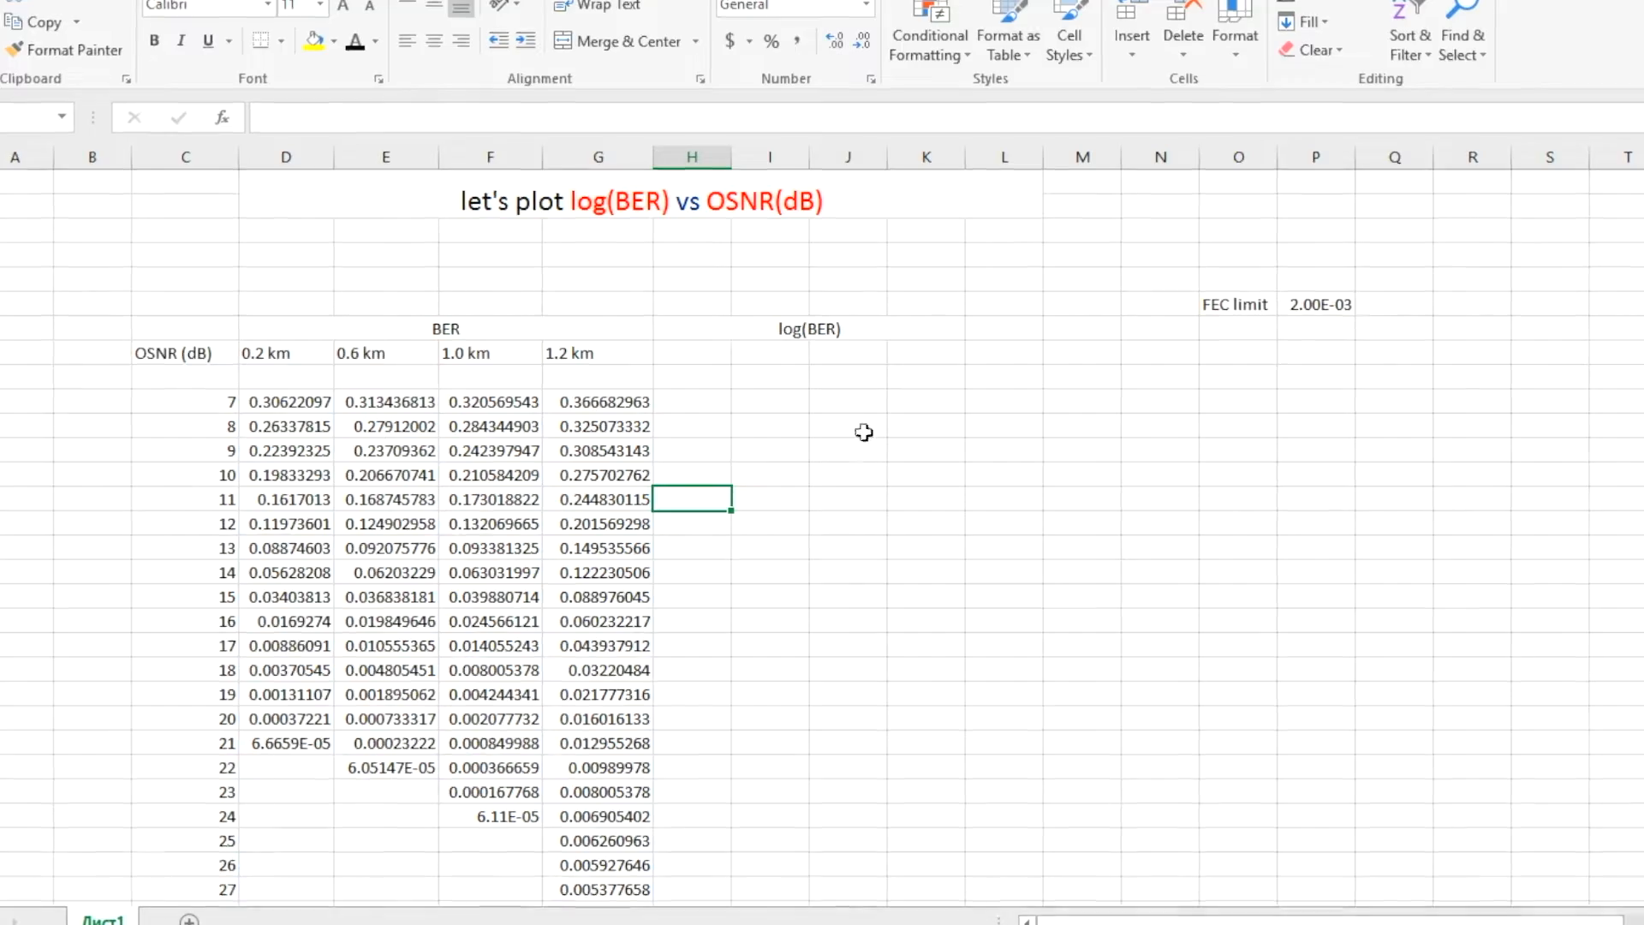
# Step: Copy the four distance headings from D14:G14 to H14:K14 under log(BER) and widen columns H to K
pyautogui.moveTo(257, 354); pyautogui.dragTo(655, 351)
pyautogui.rightClick(518, 351)
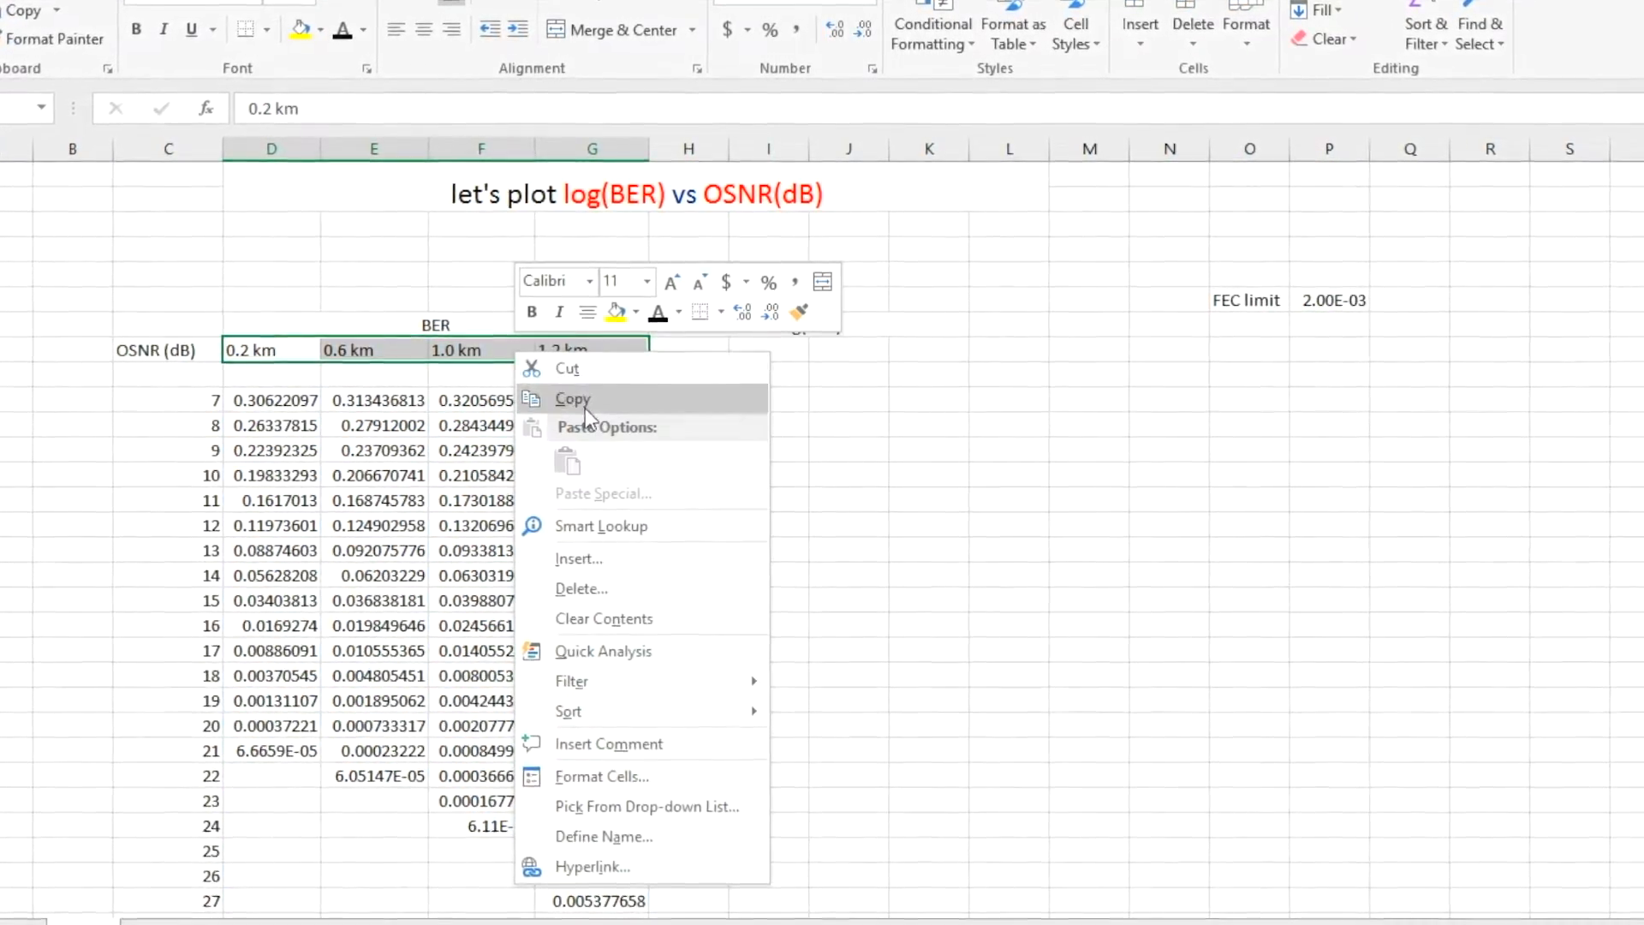
pyautogui.click(586, 409)
pyautogui.click(704, 350)
pyautogui.hotkey('ctrl', 'v')
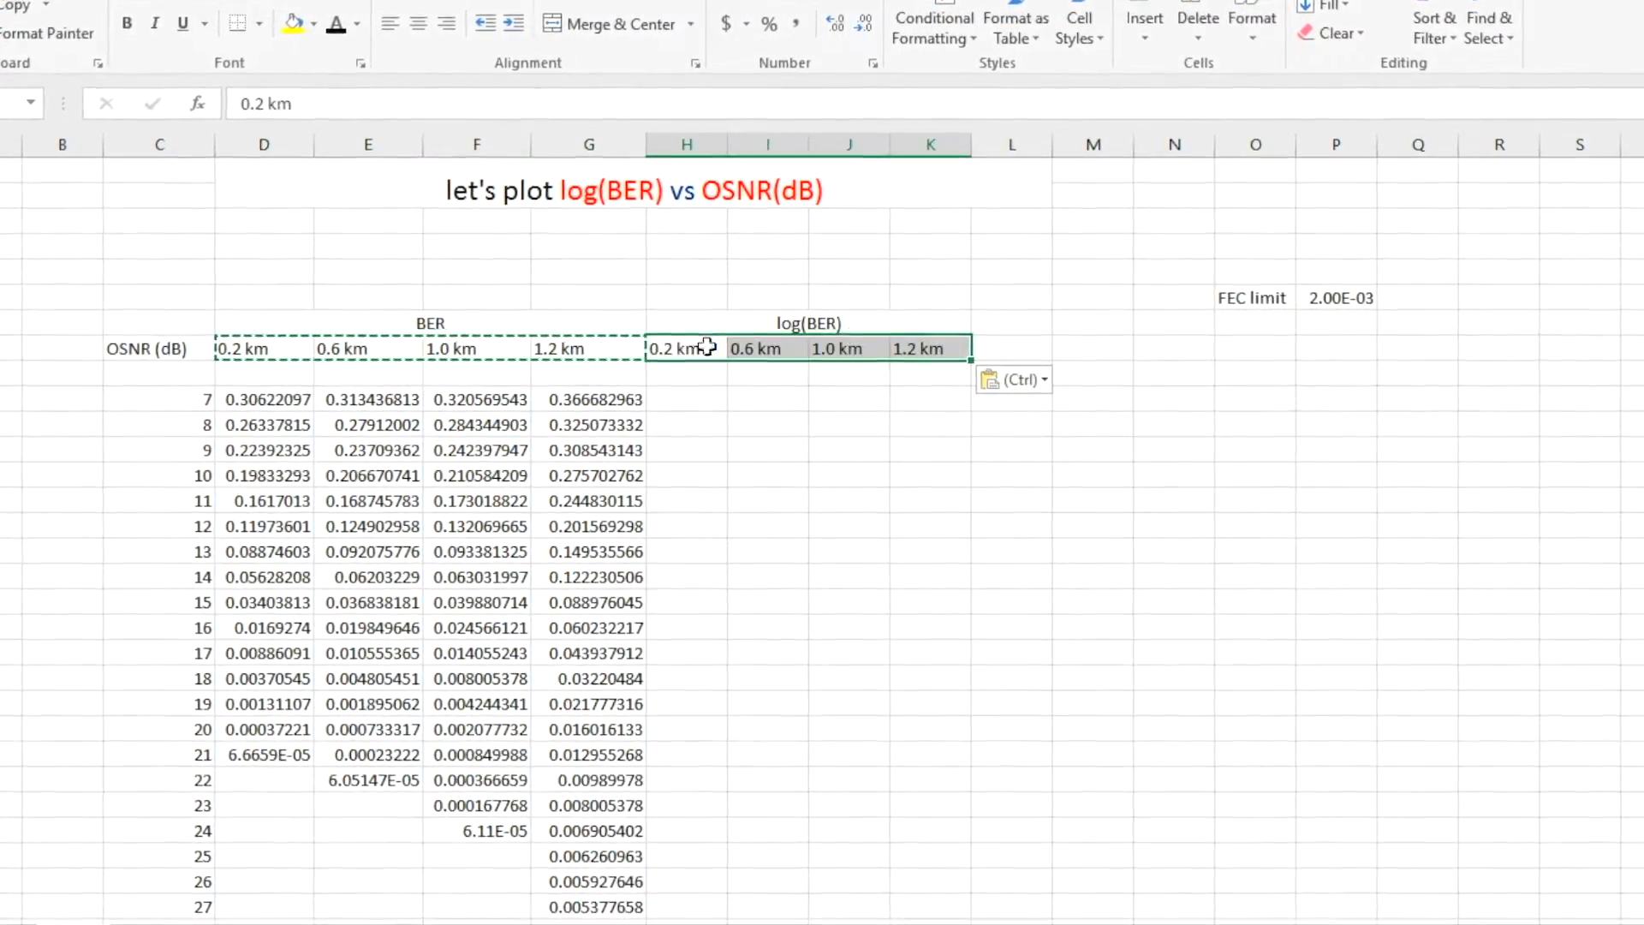
pyautogui.moveTo(727, 144); pyautogui.dragTo(1104, 130)
# Step: Enter the formula =log(D16) in H16 and =log(E16) in I16
pyautogui.click(659, 393)
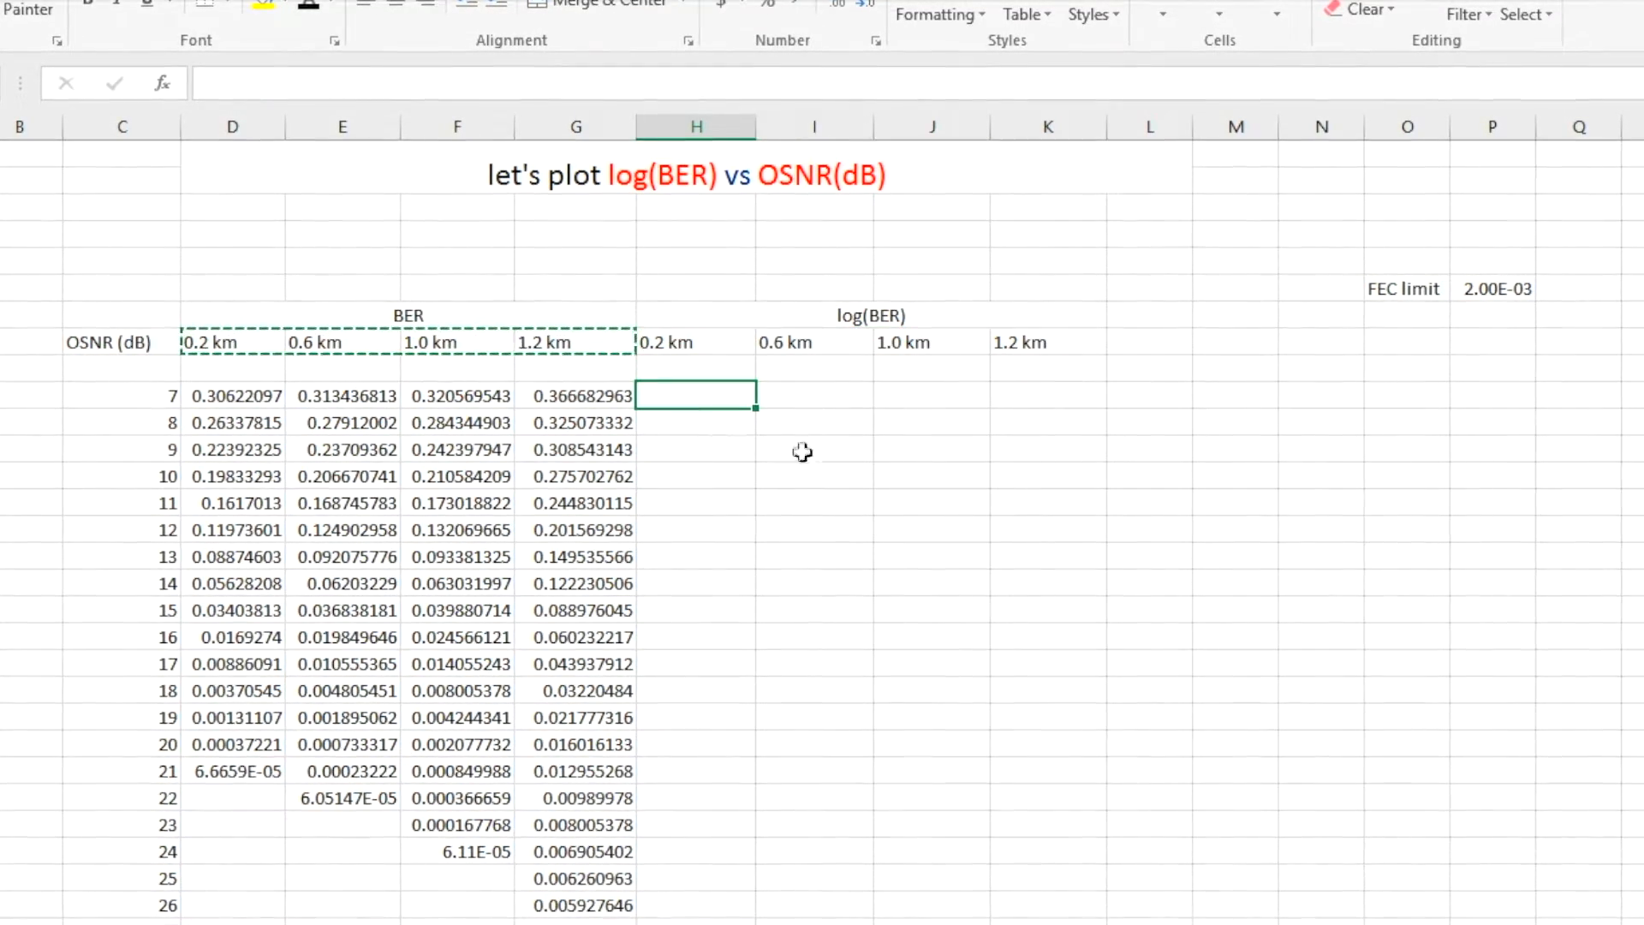
pyautogui.doubleClick(859, 556)
pyautogui.click(723, 401)
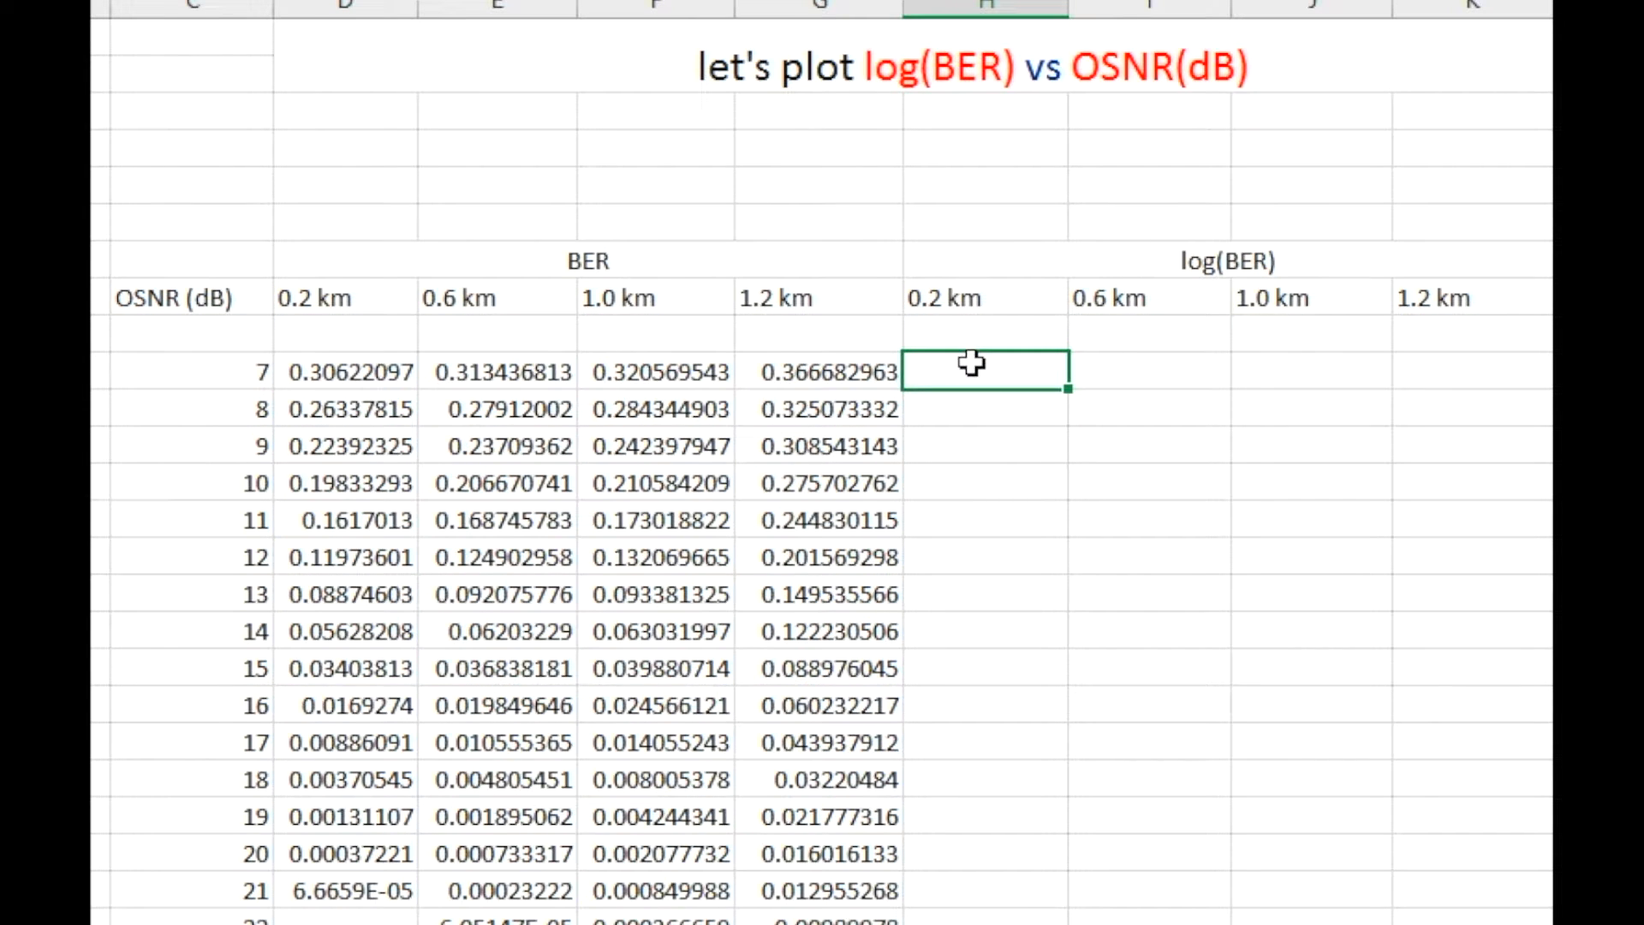
pyautogui.write('=l')
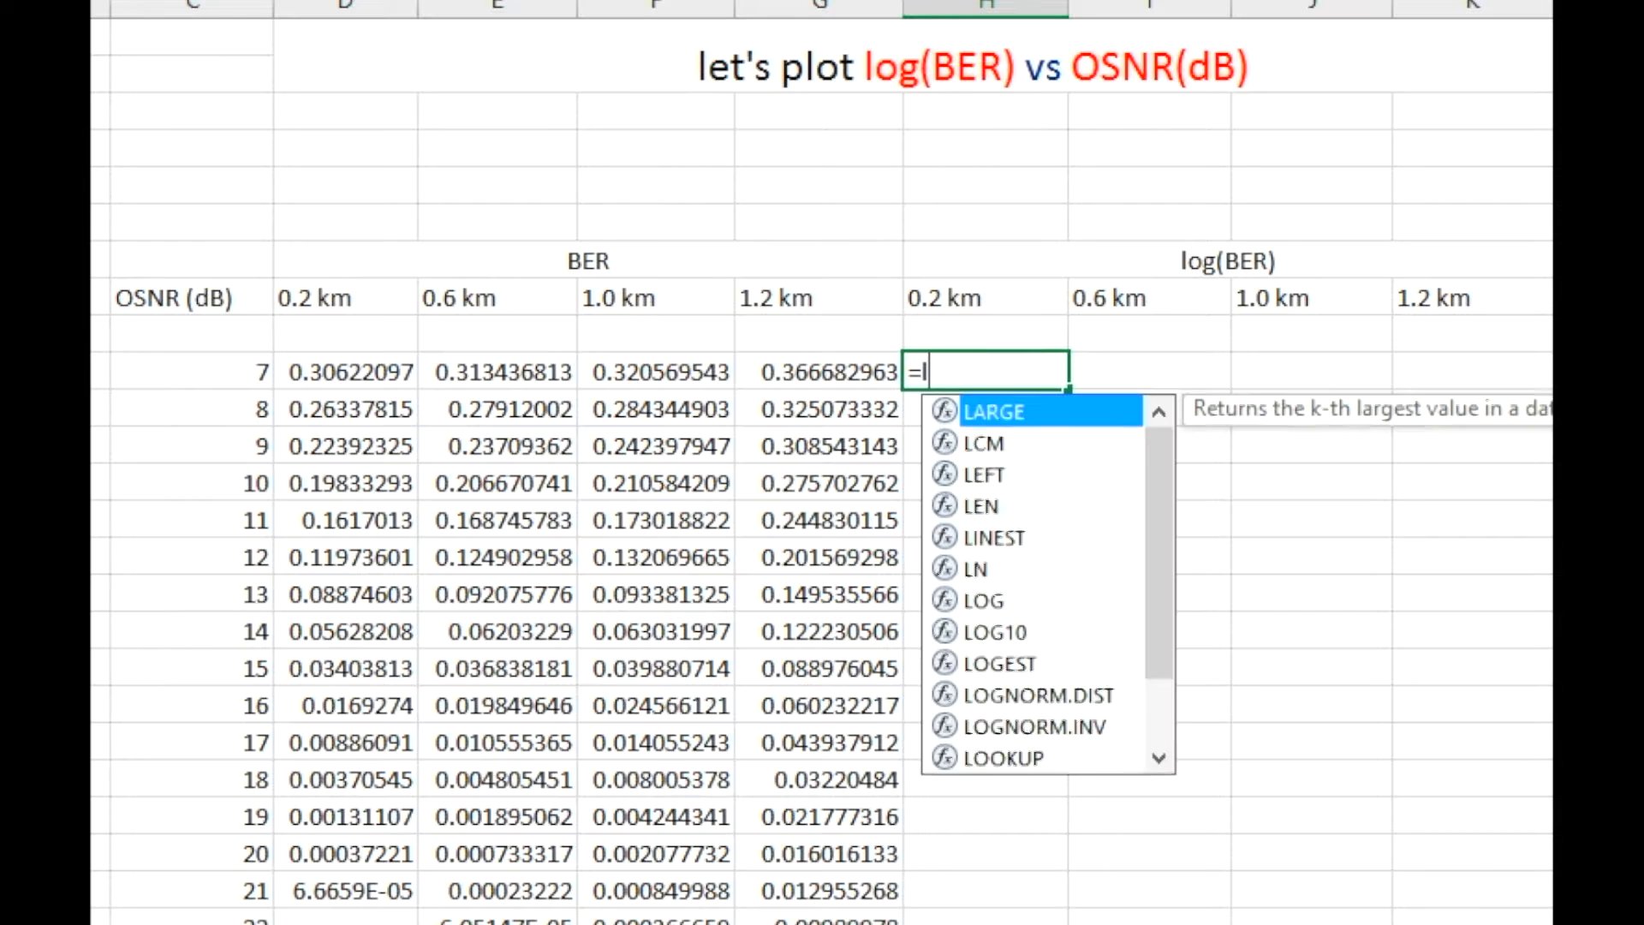
pyautogui.write('og(')
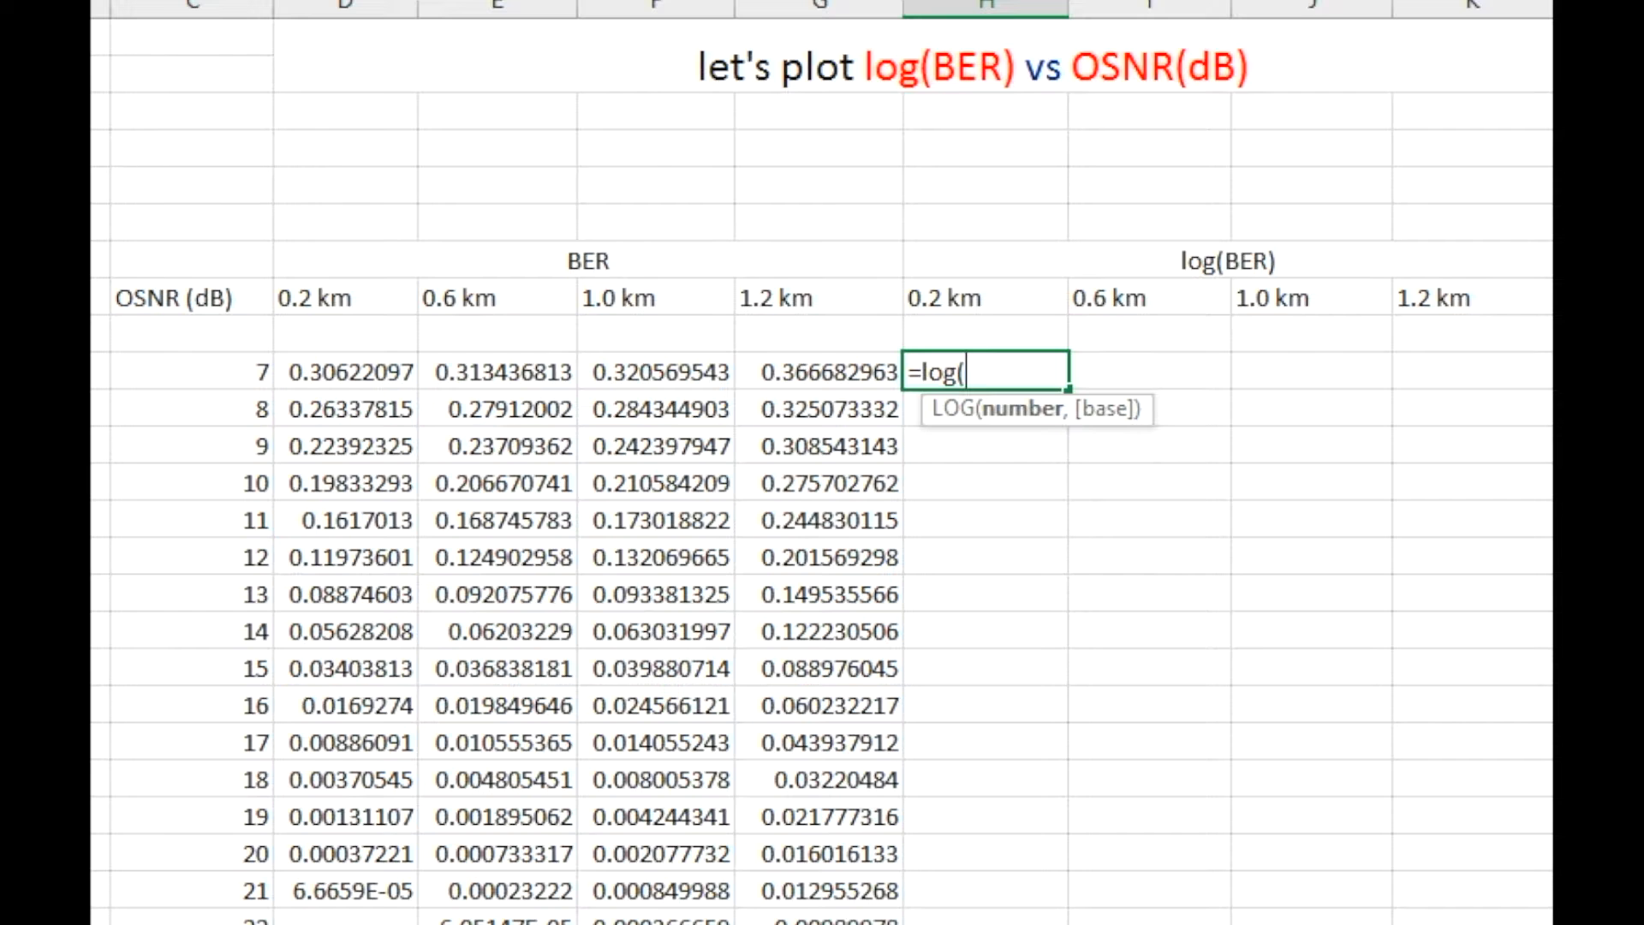
pyautogui.click(359, 375)
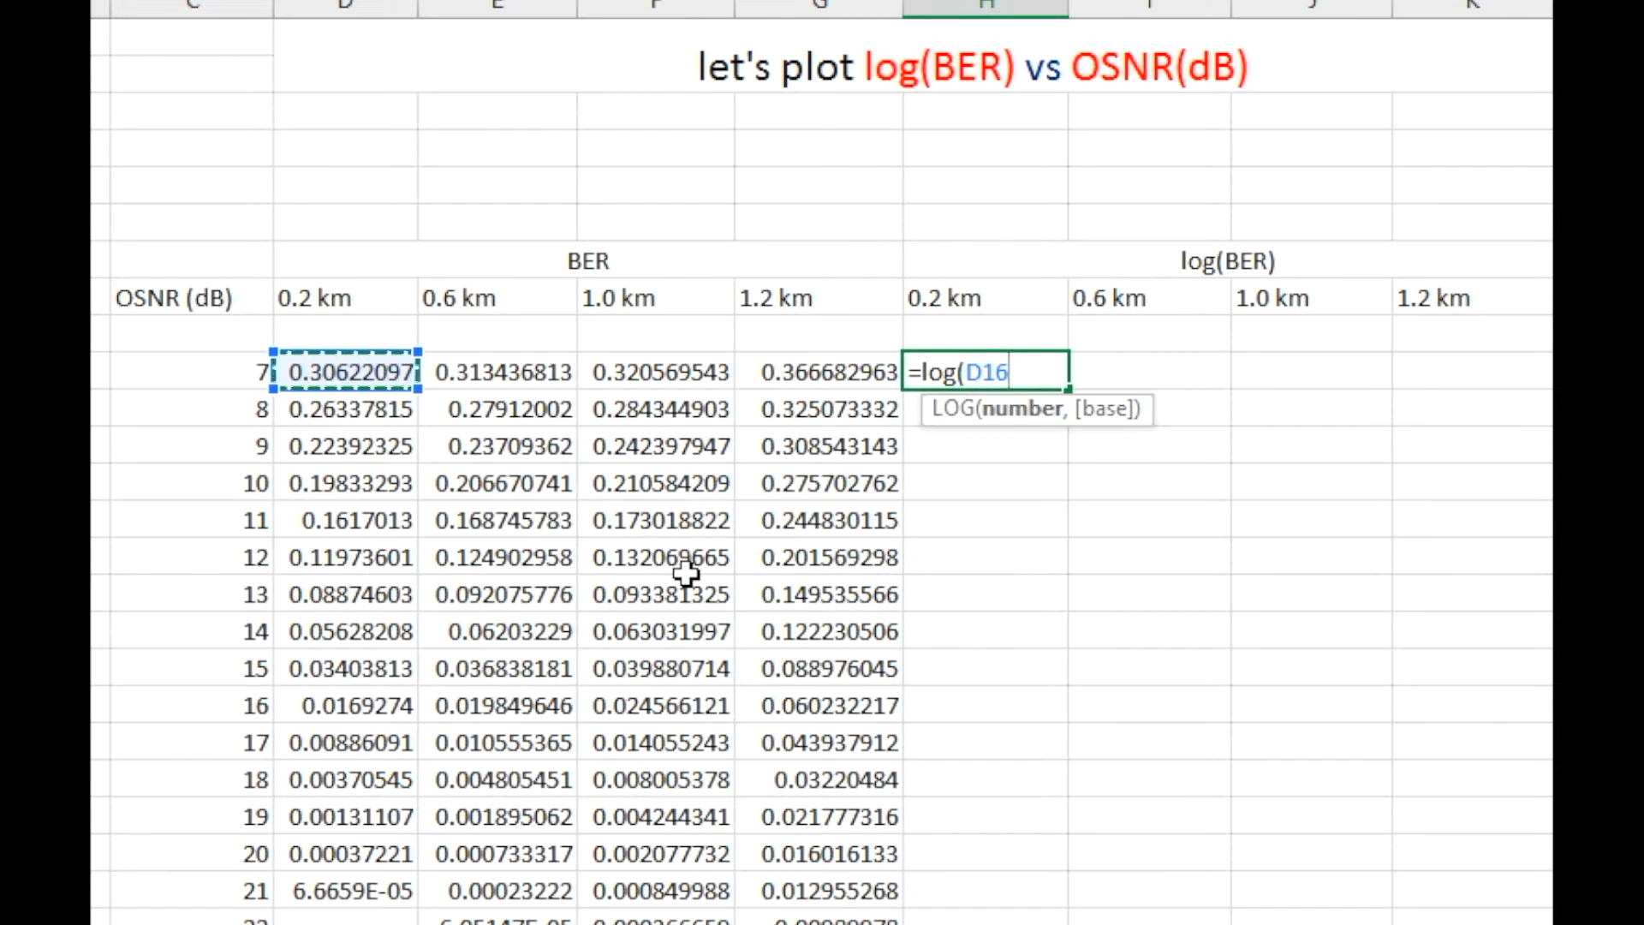
pyautogui.write(')')
pyautogui.press('Return')
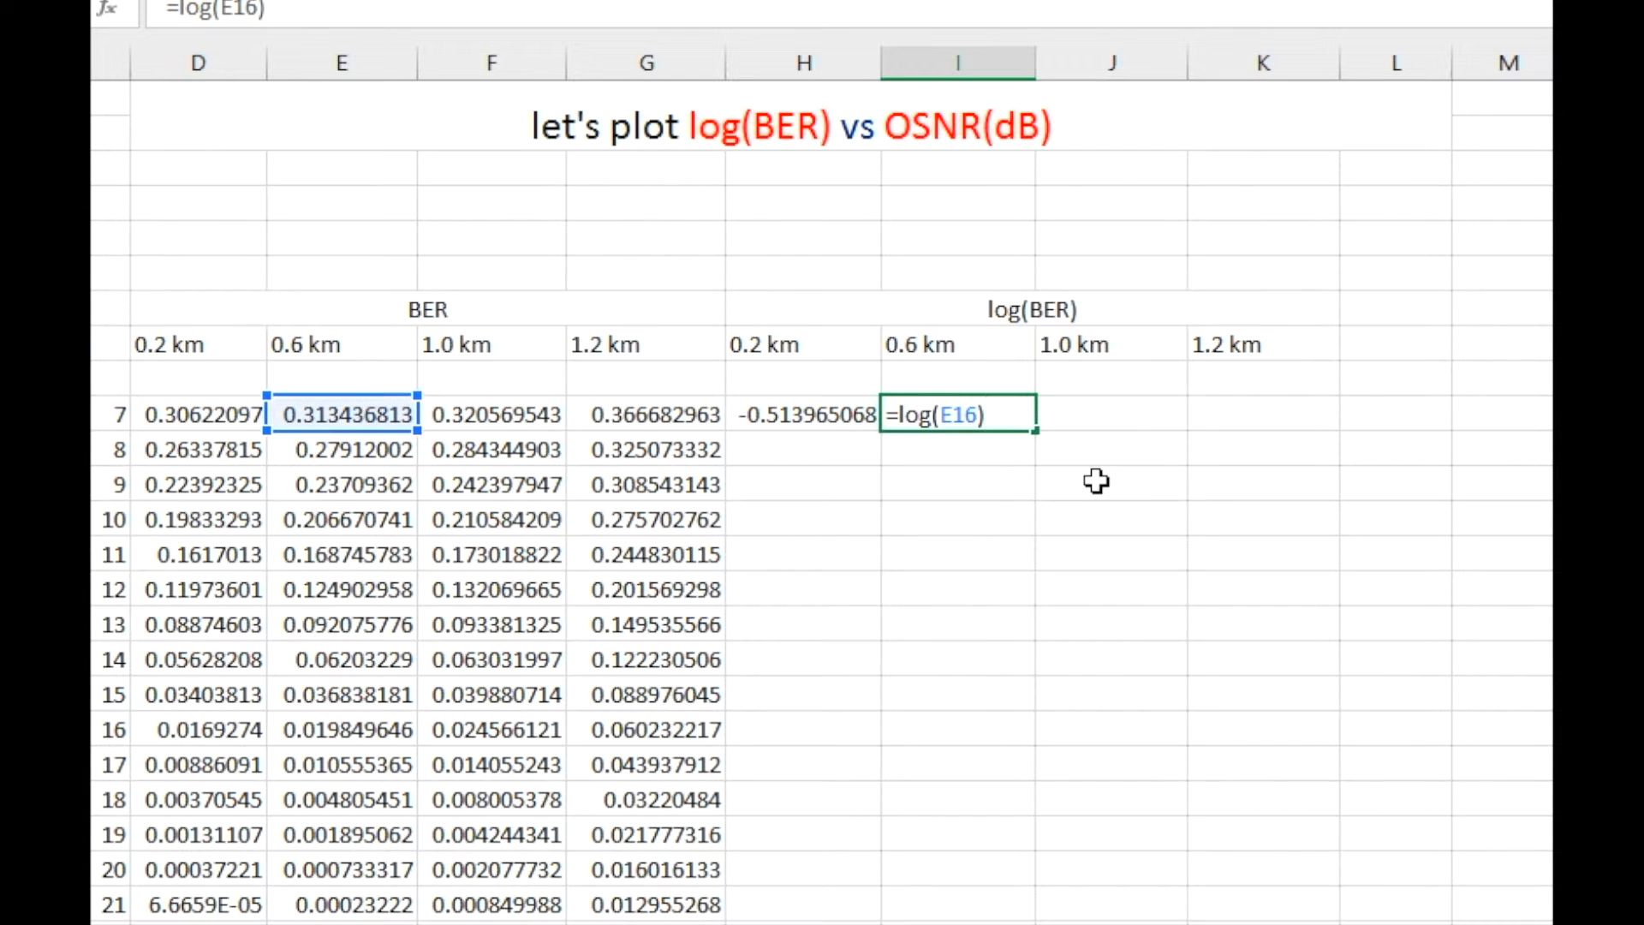
pyautogui.press('Return')
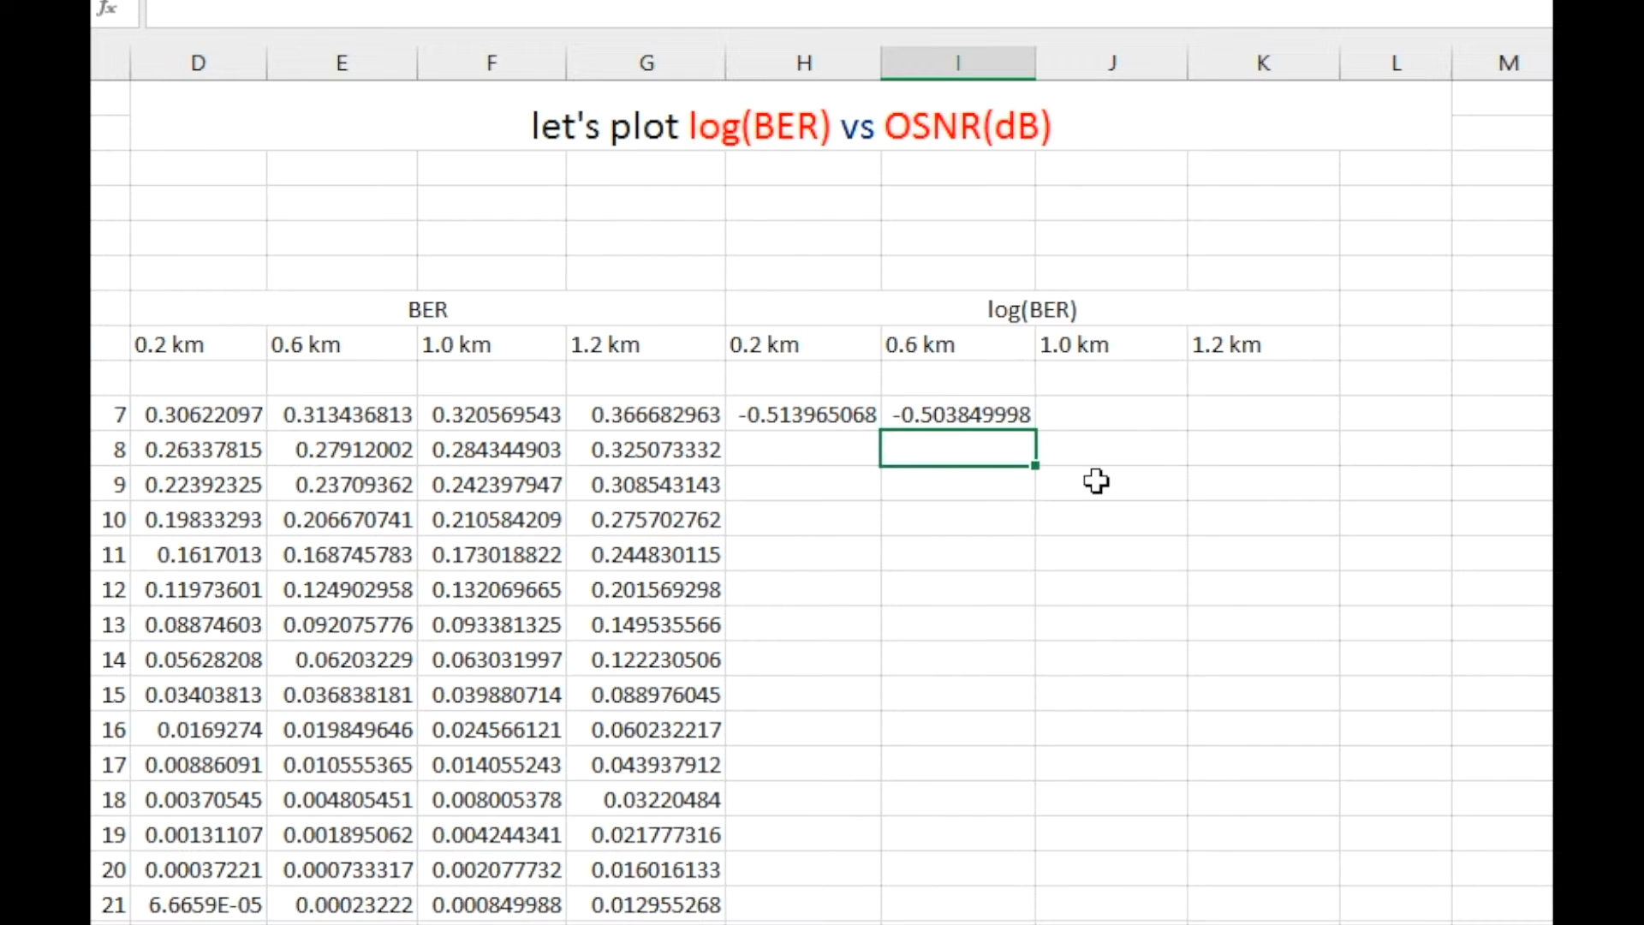
# Step: Enter the formula =log(F16) in J16 for the 1.0 km column
pyautogui.click(1145, 412)
pyautogui.write('=')
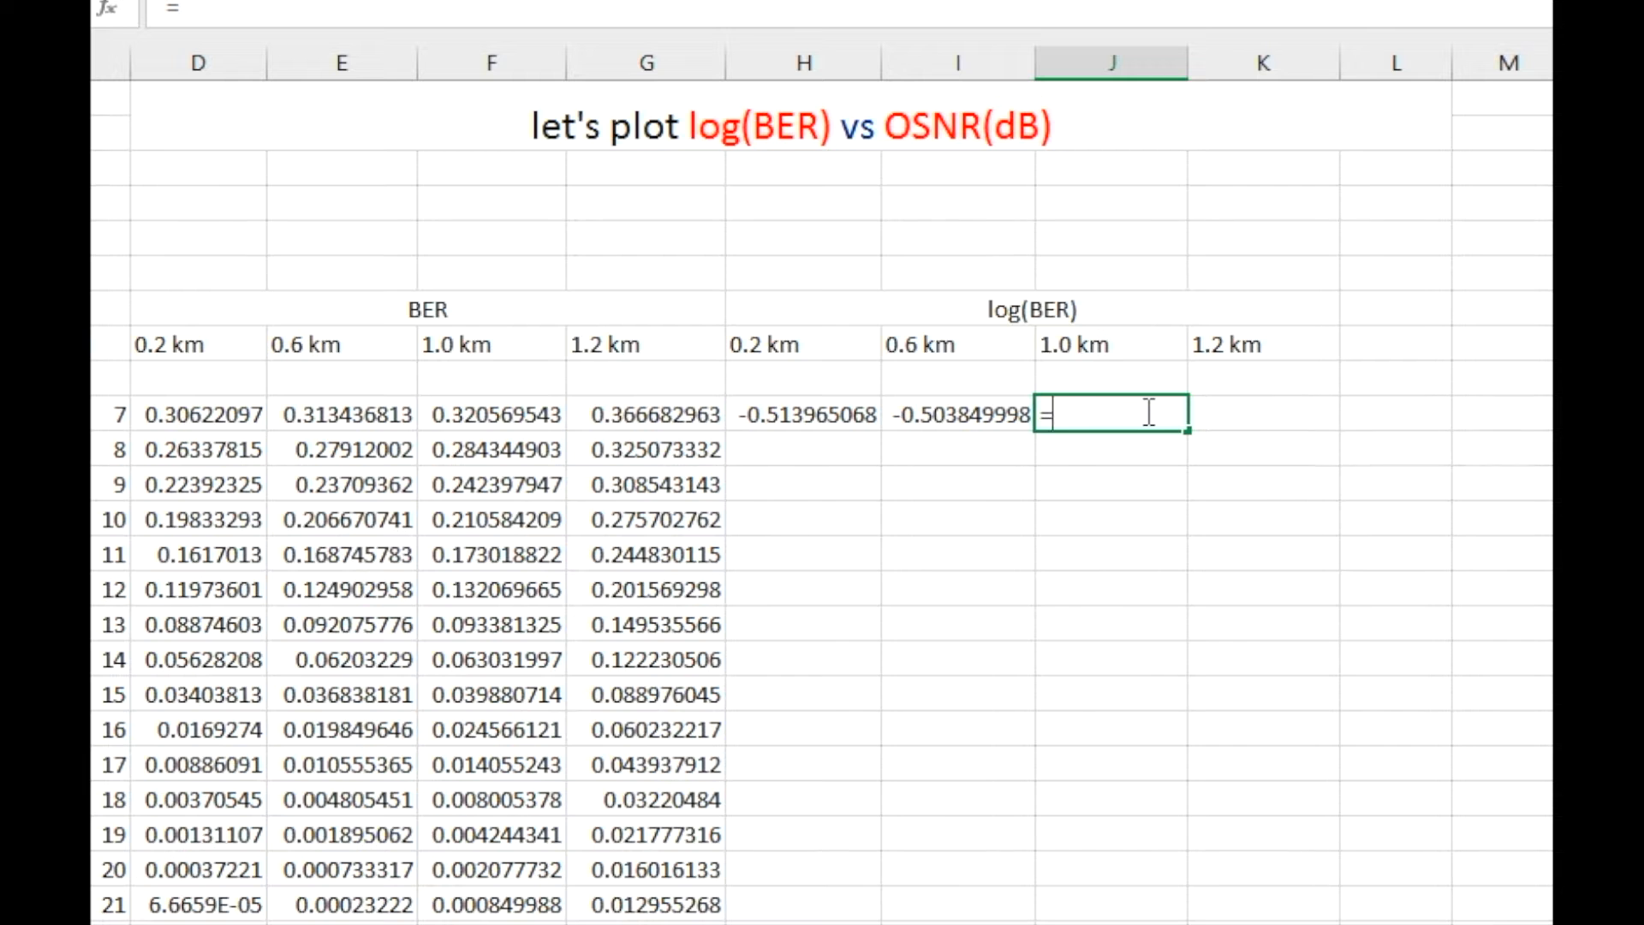
pyautogui.write('log')
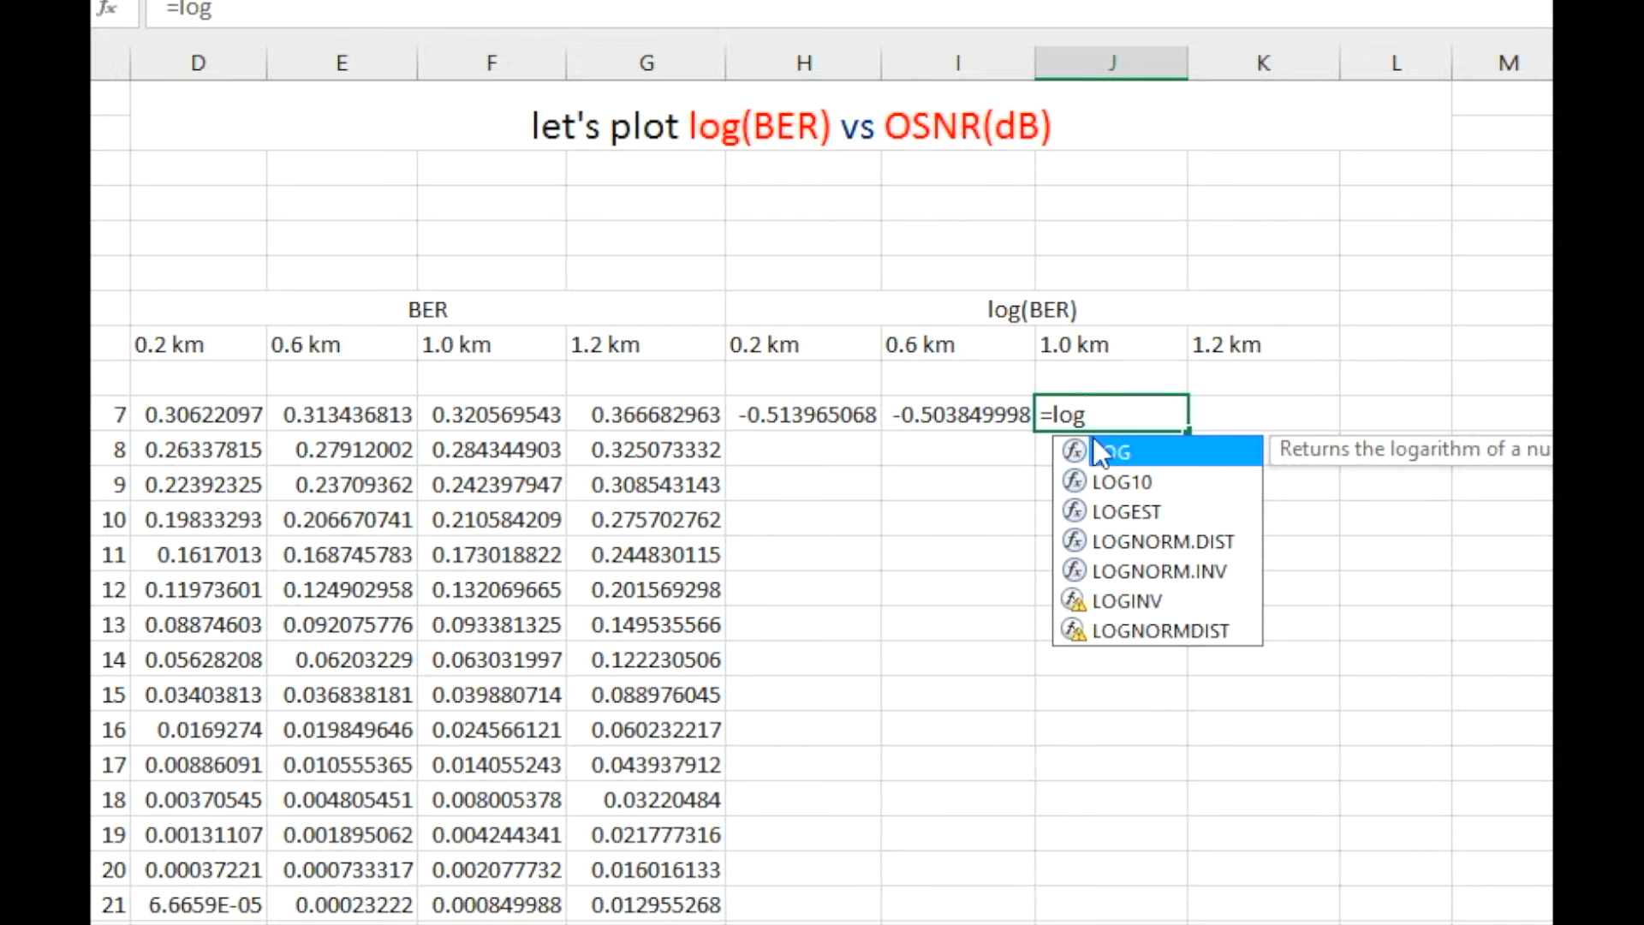
pyautogui.write('(')
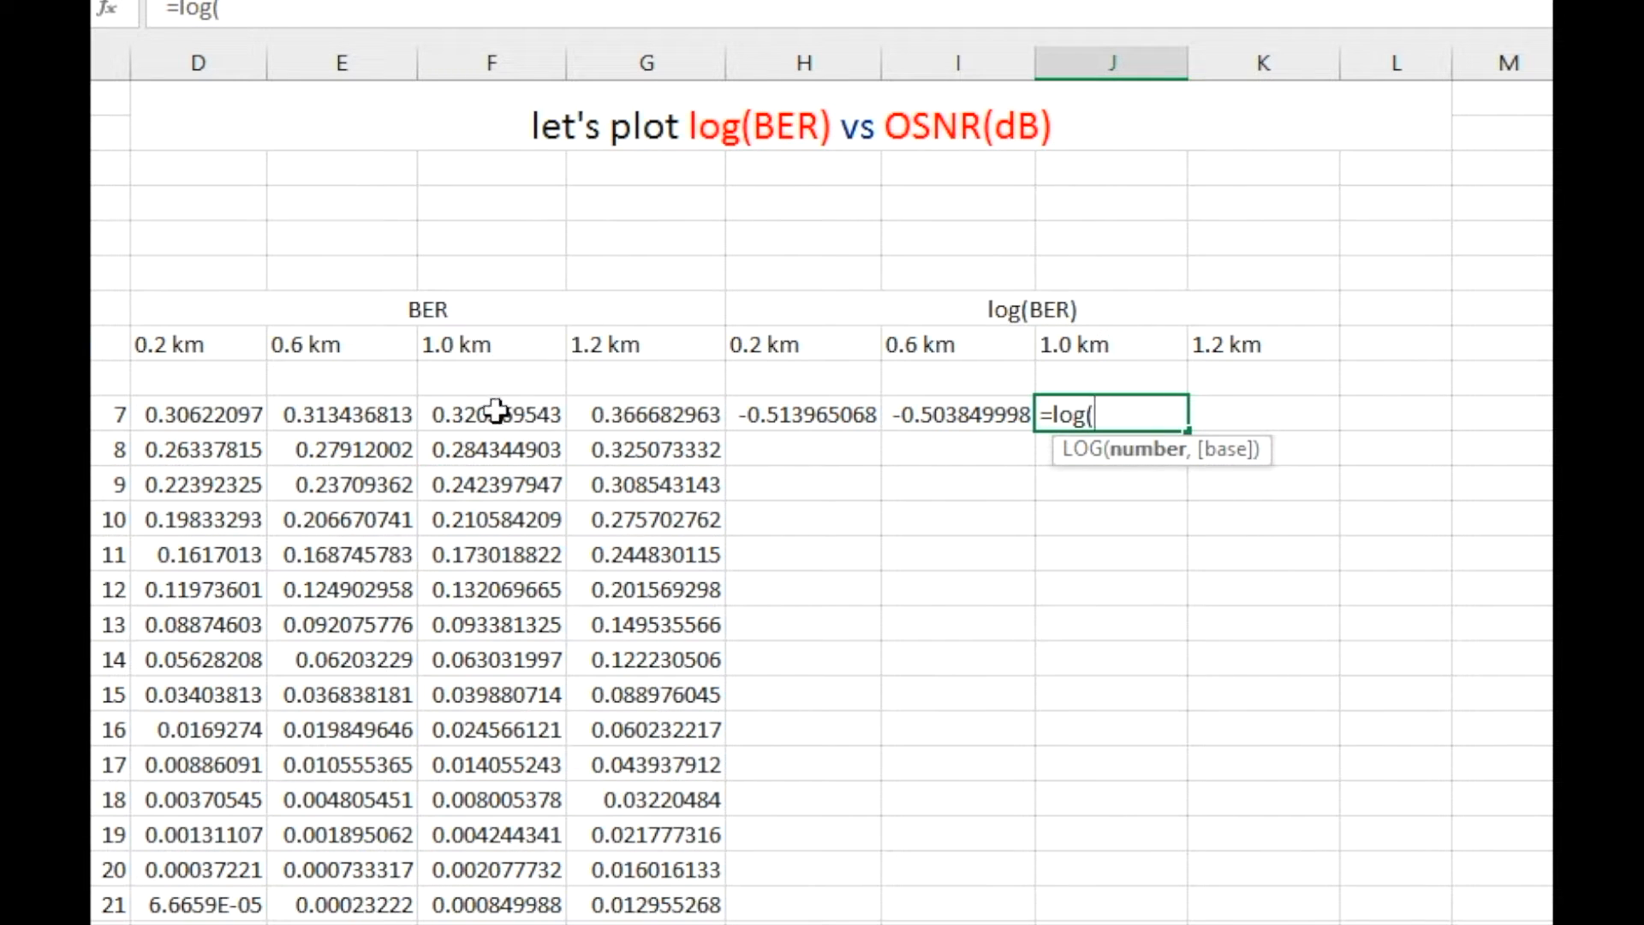
pyautogui.click(496, 411)
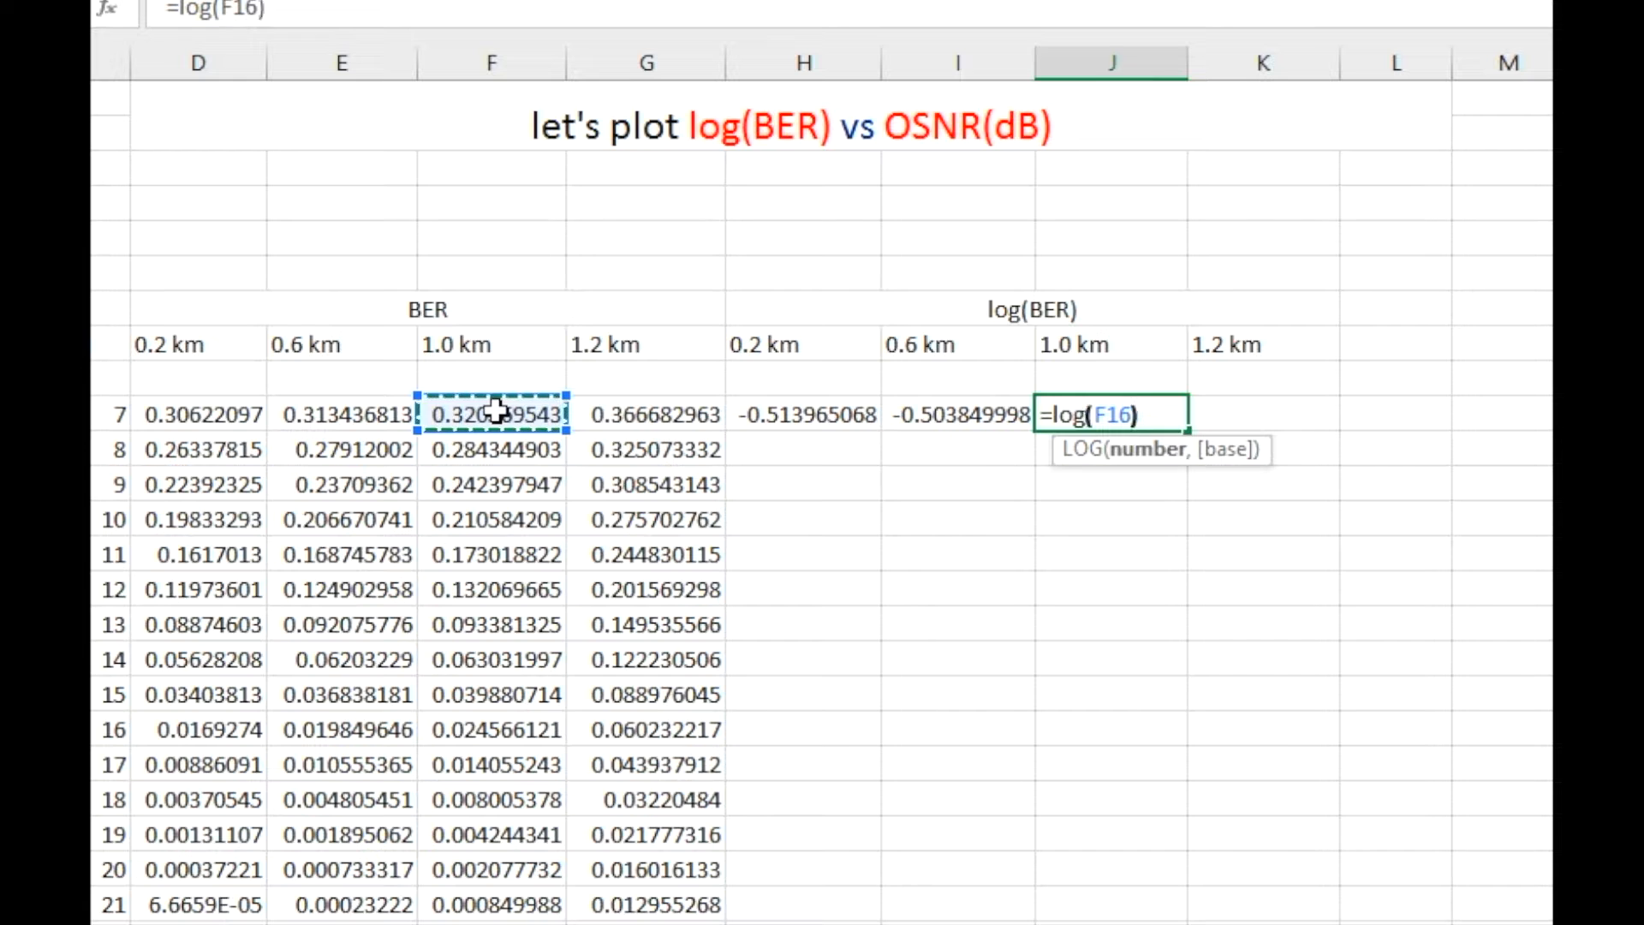
pyautogui.press('Return')
# Step: Enter the formula =log(G16) in K16 for the 1.2 km column
pyautogui.click(1250, 420)
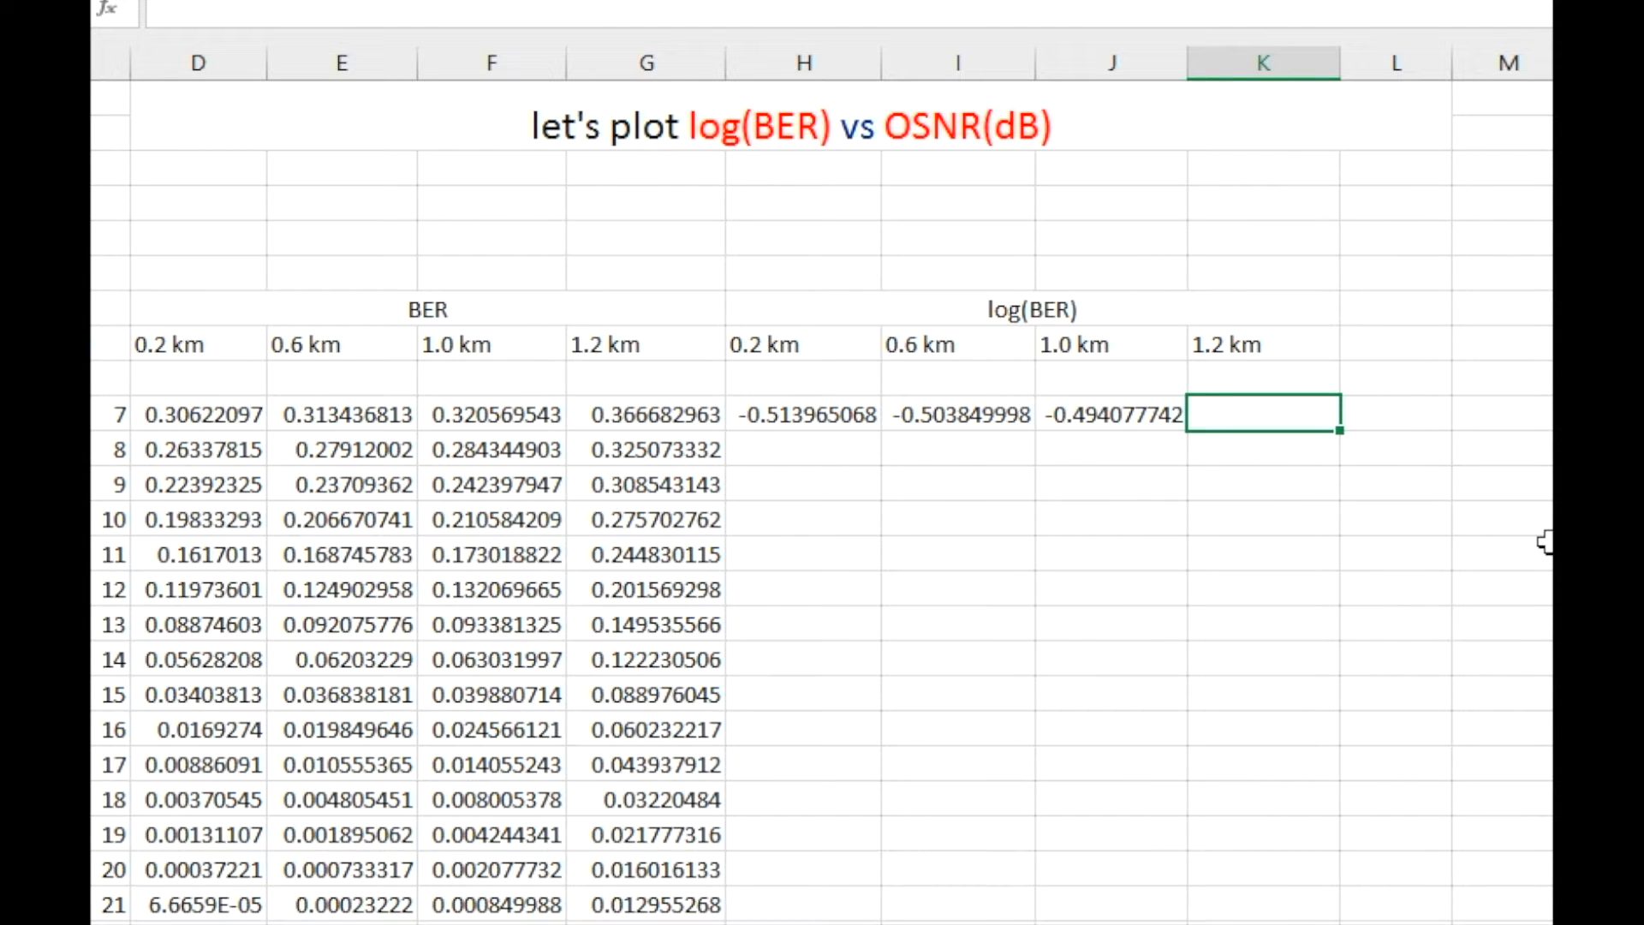
pyautogui.write('=log(')
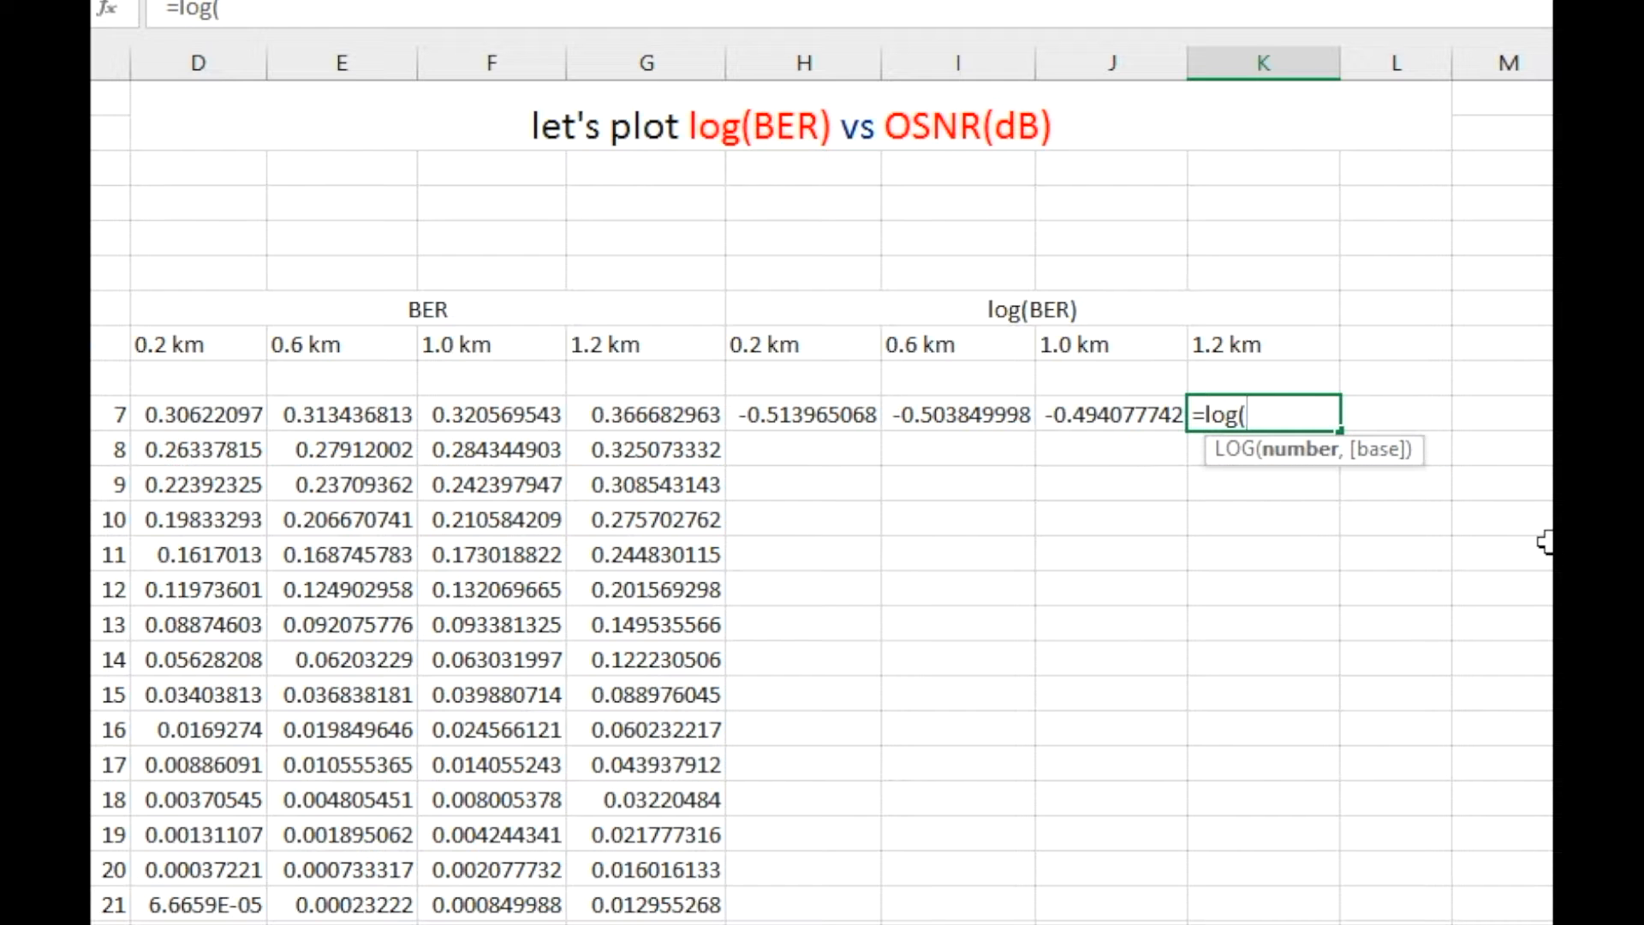
pyautogui.click(608, 409)
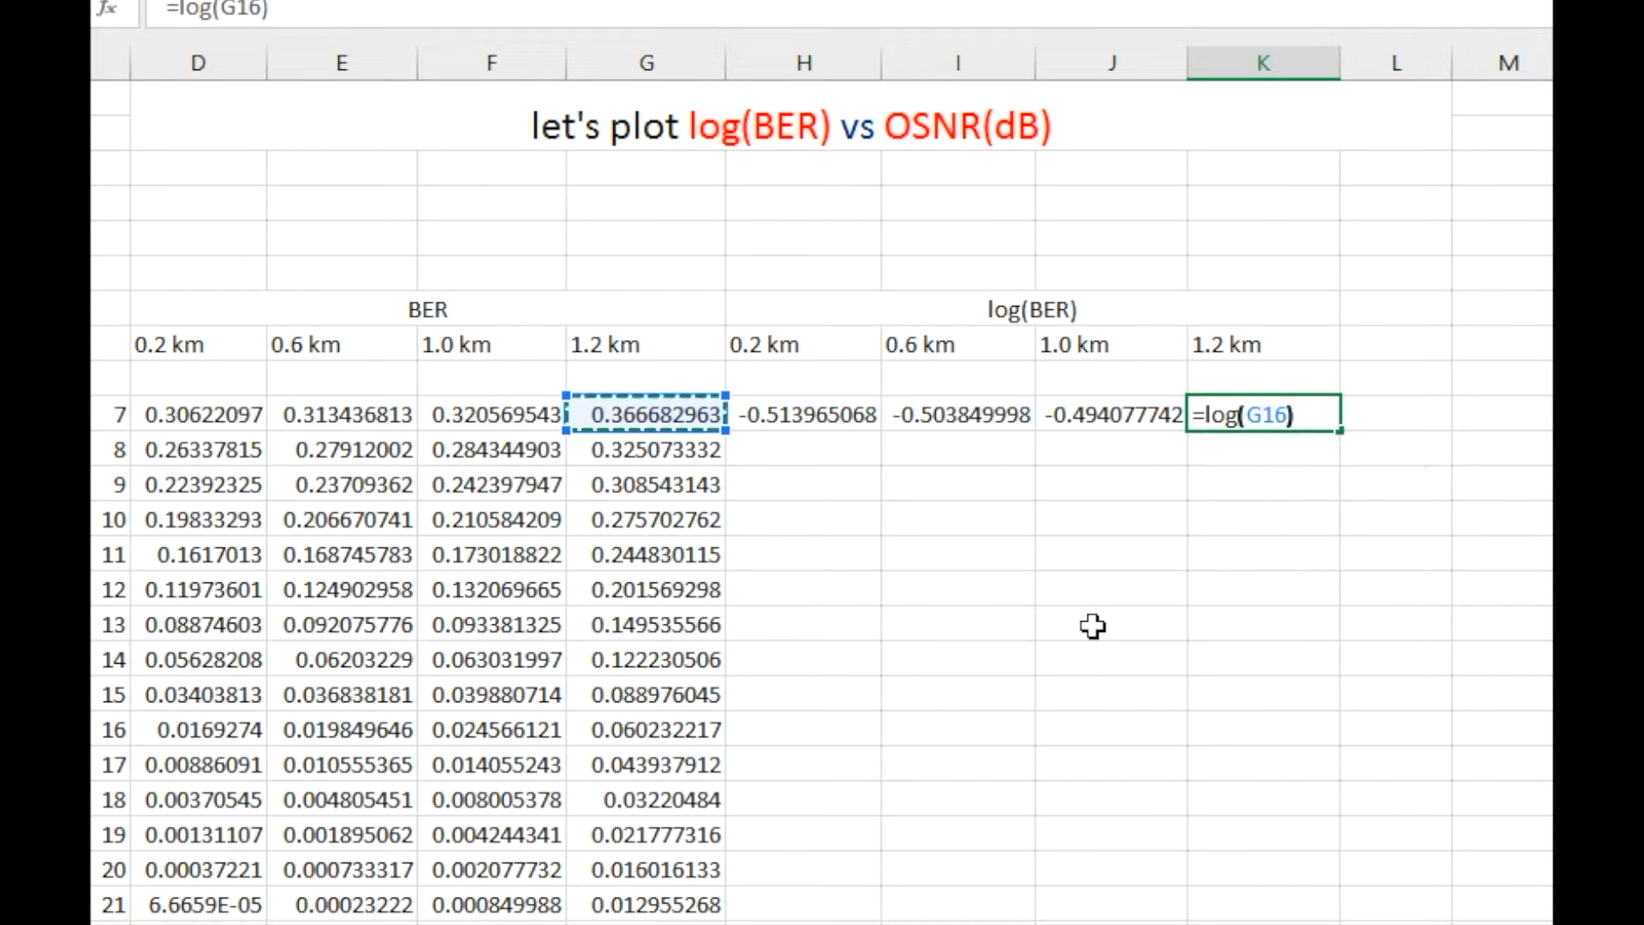
pyautogui.press('Return')
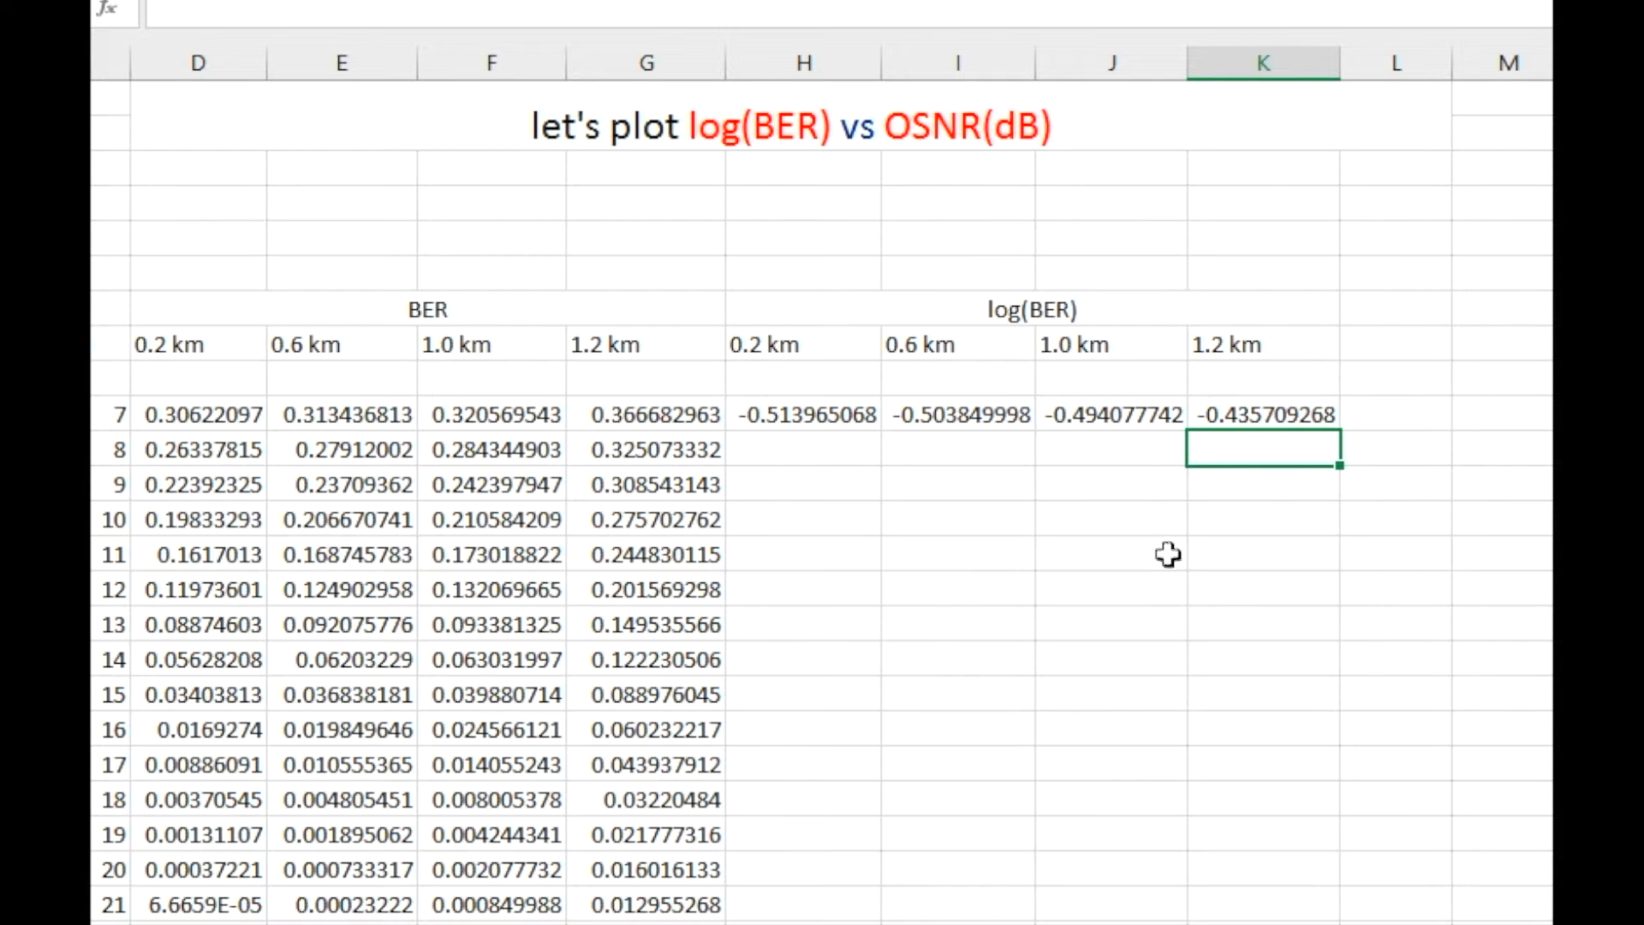
# Step: Fill the log(BER) formulas down from row 16: H to row 30, I to row 31, J to row 33 and K to row 39
pyautogui.click(832, 415)
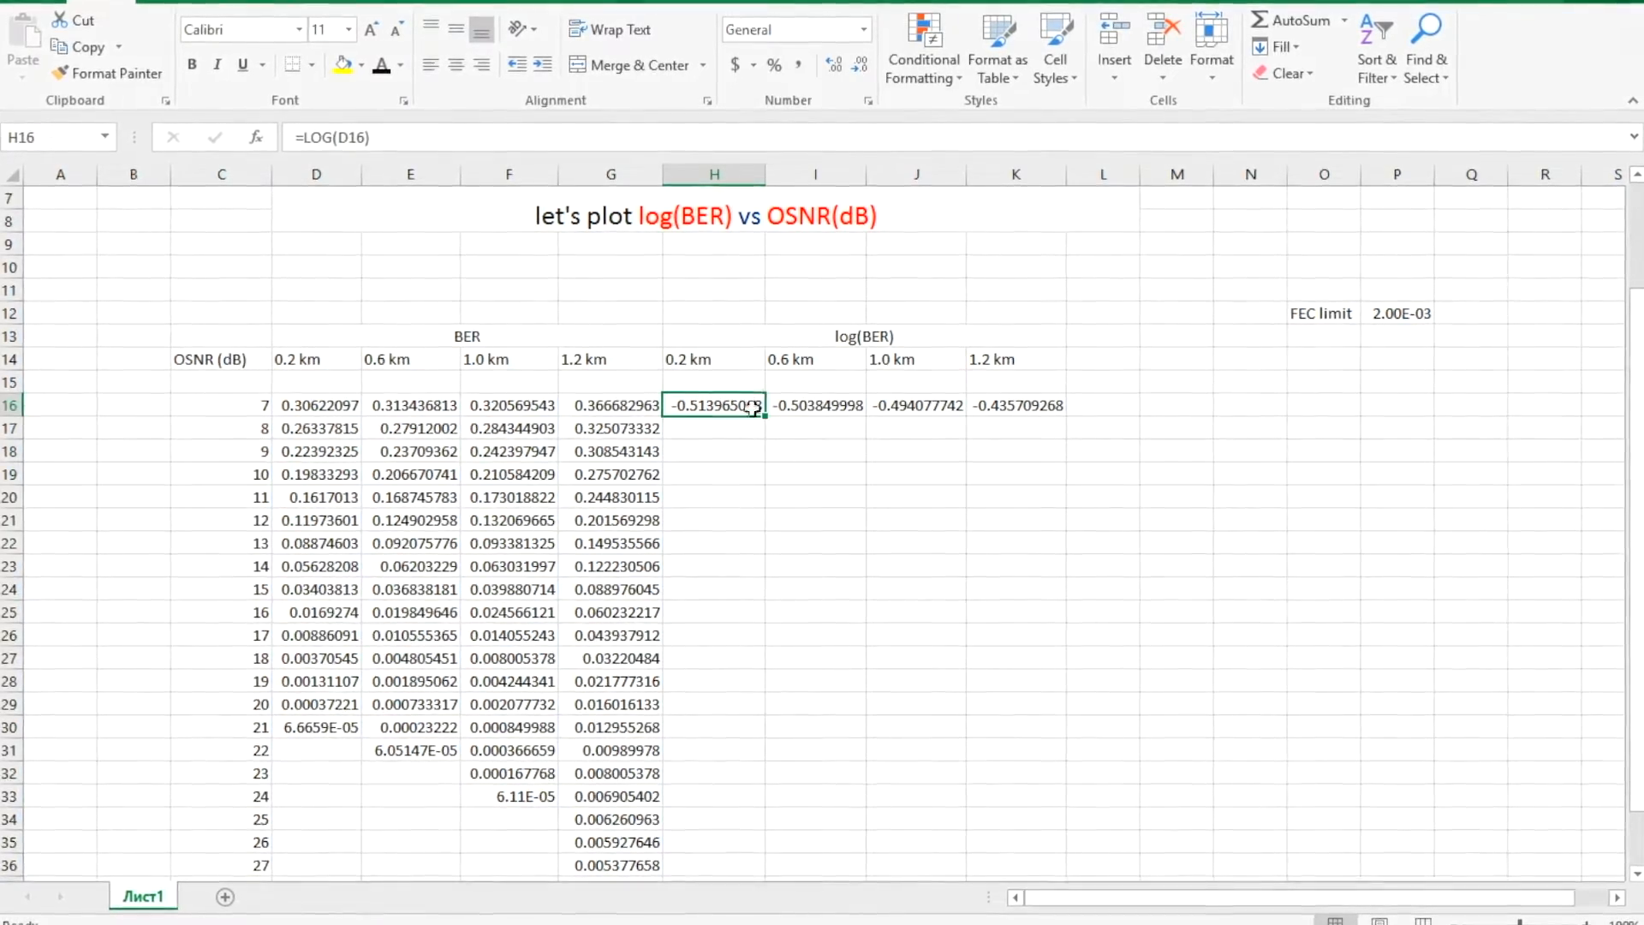
pyautogui.moveTo(764, 415); pyautogui.dragTo(762, 740)
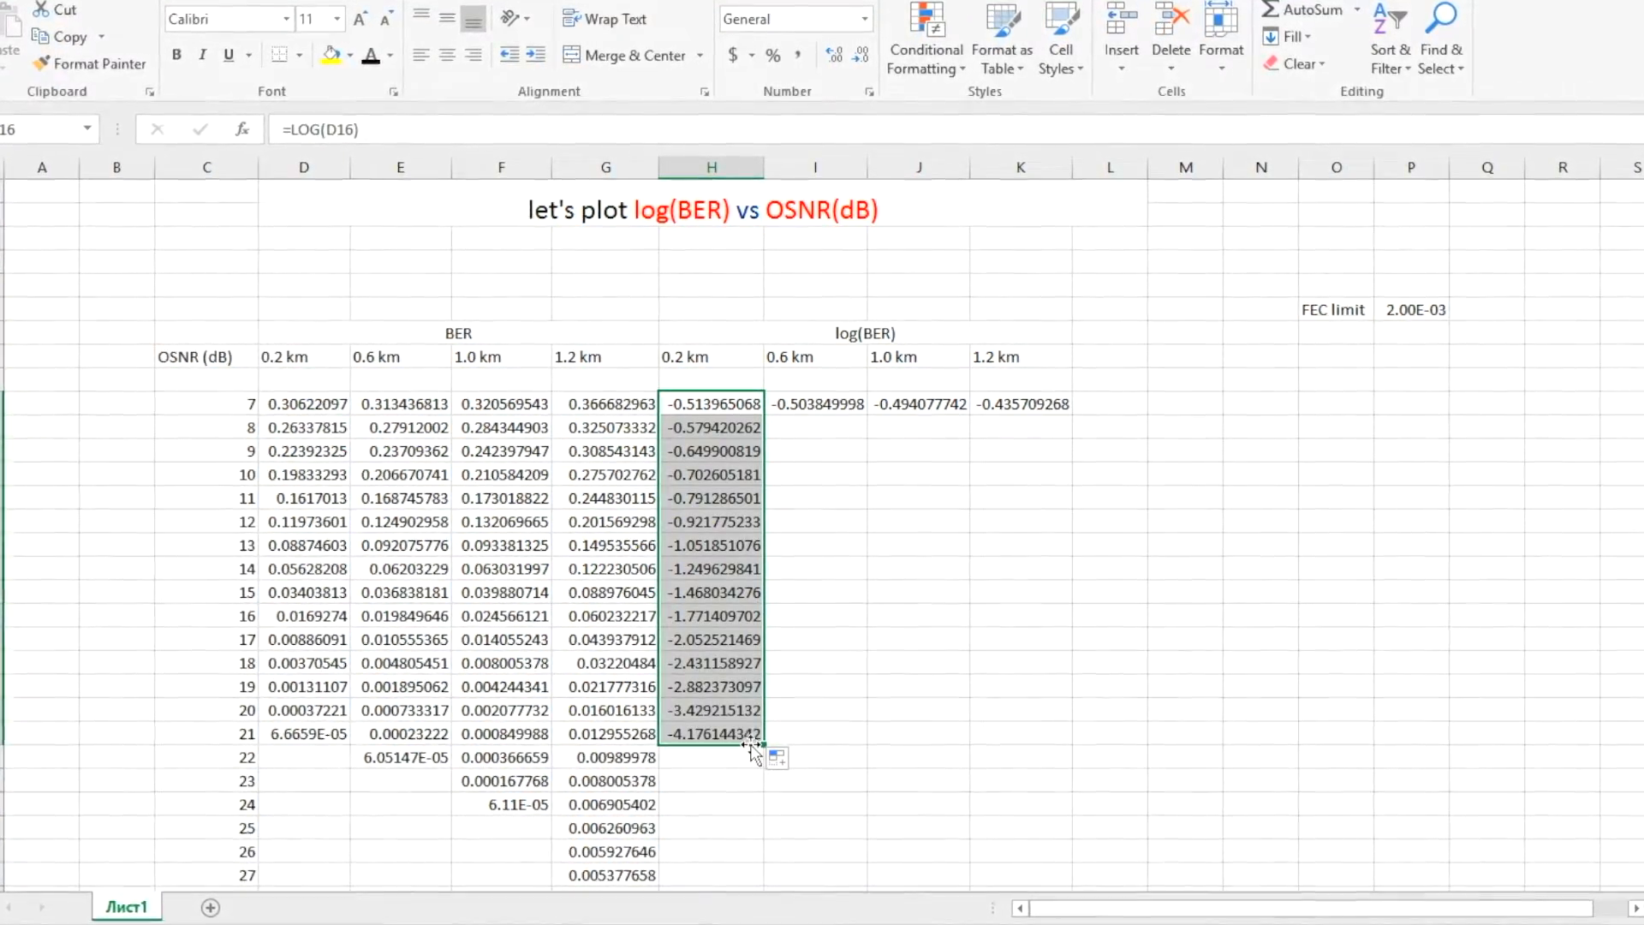
pyautogui.click(859, 404)
pyautogui.moveTo(869, 422); pyautogui.dragTo(844, 771)
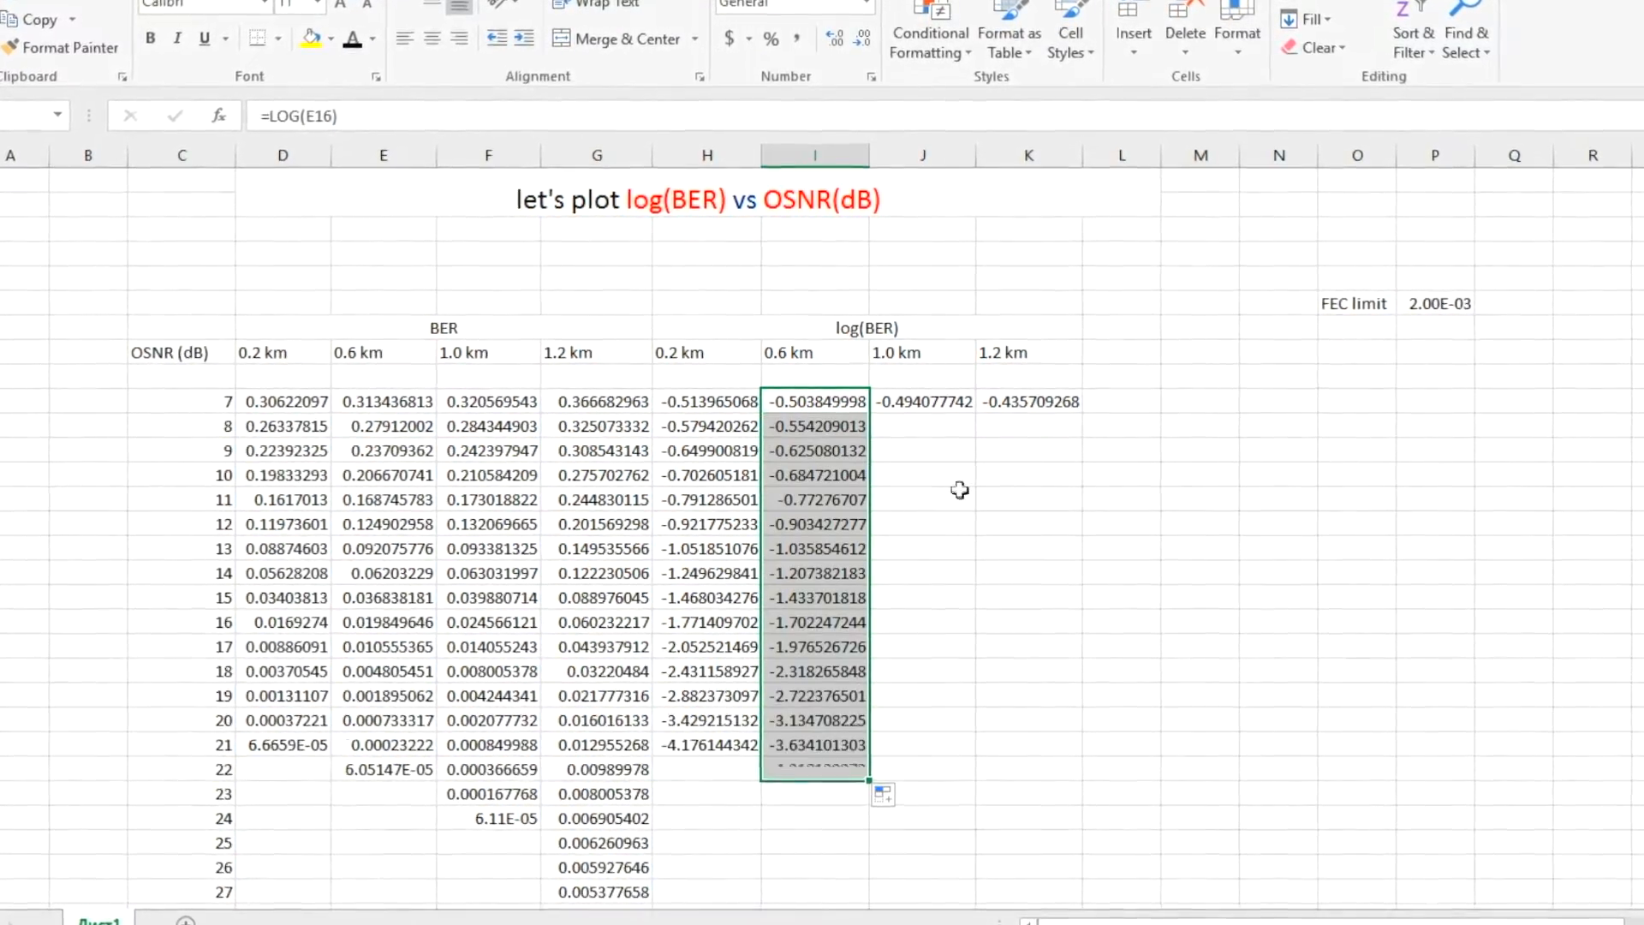
pyautogui.click(937, 401)
pyautogui.moveTo(973, 418); pyautogui.dragTo(962, 843)
pyautogui.click(1061, 399)
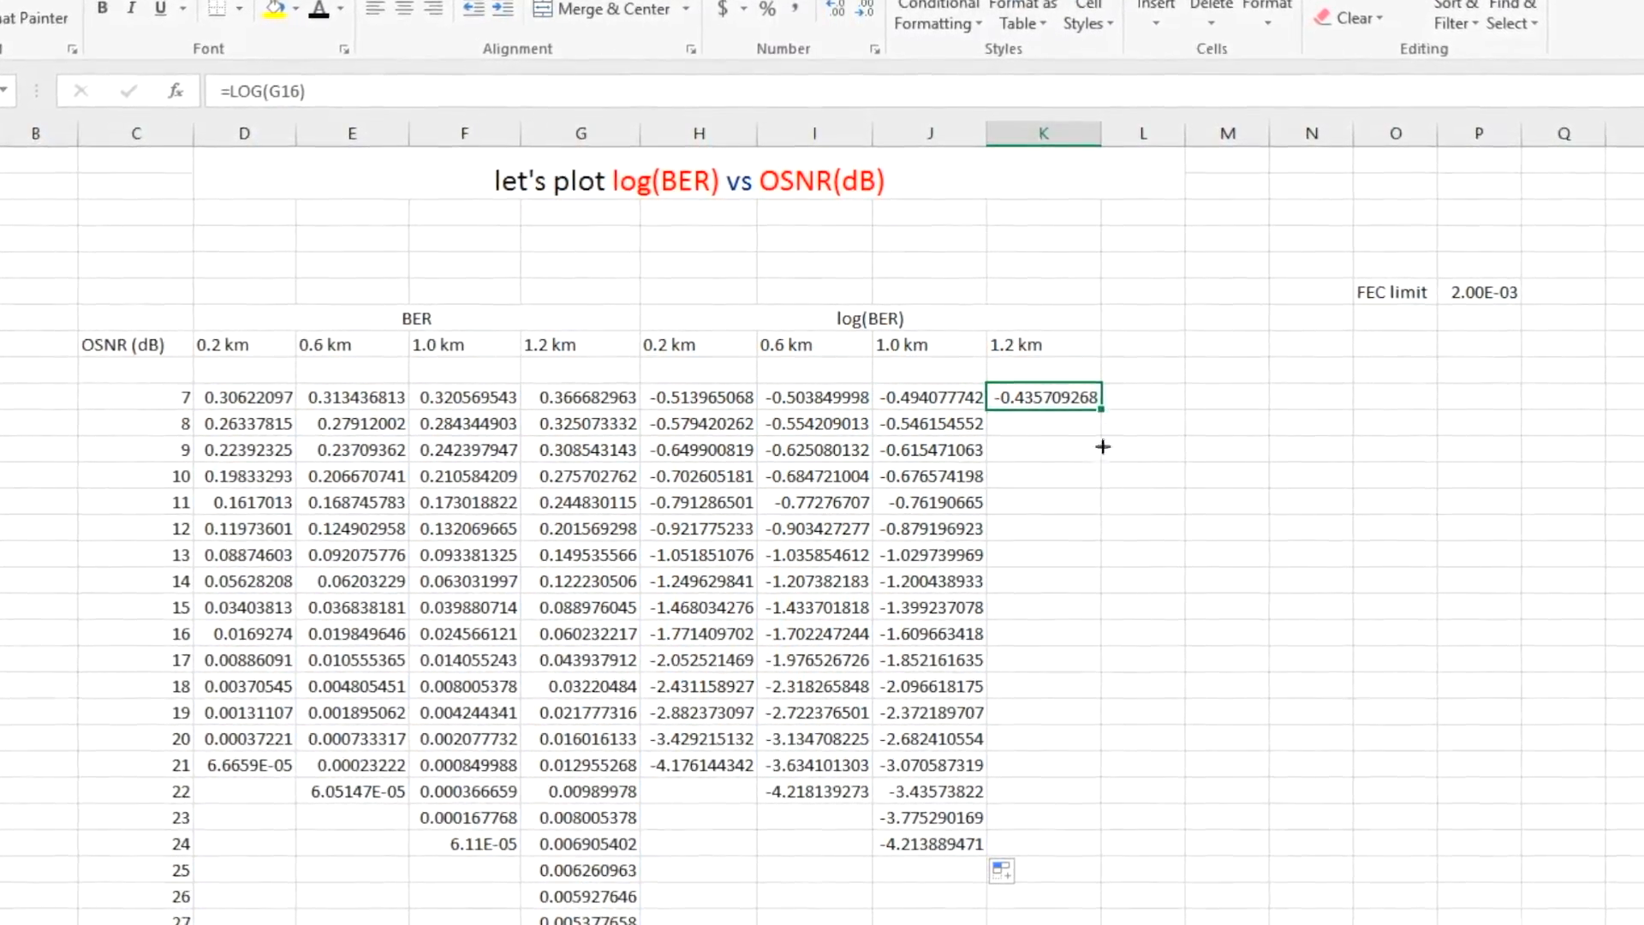
pyautogui.moveTo(1101, 410); pyautogui.dragTo(1091, 921)
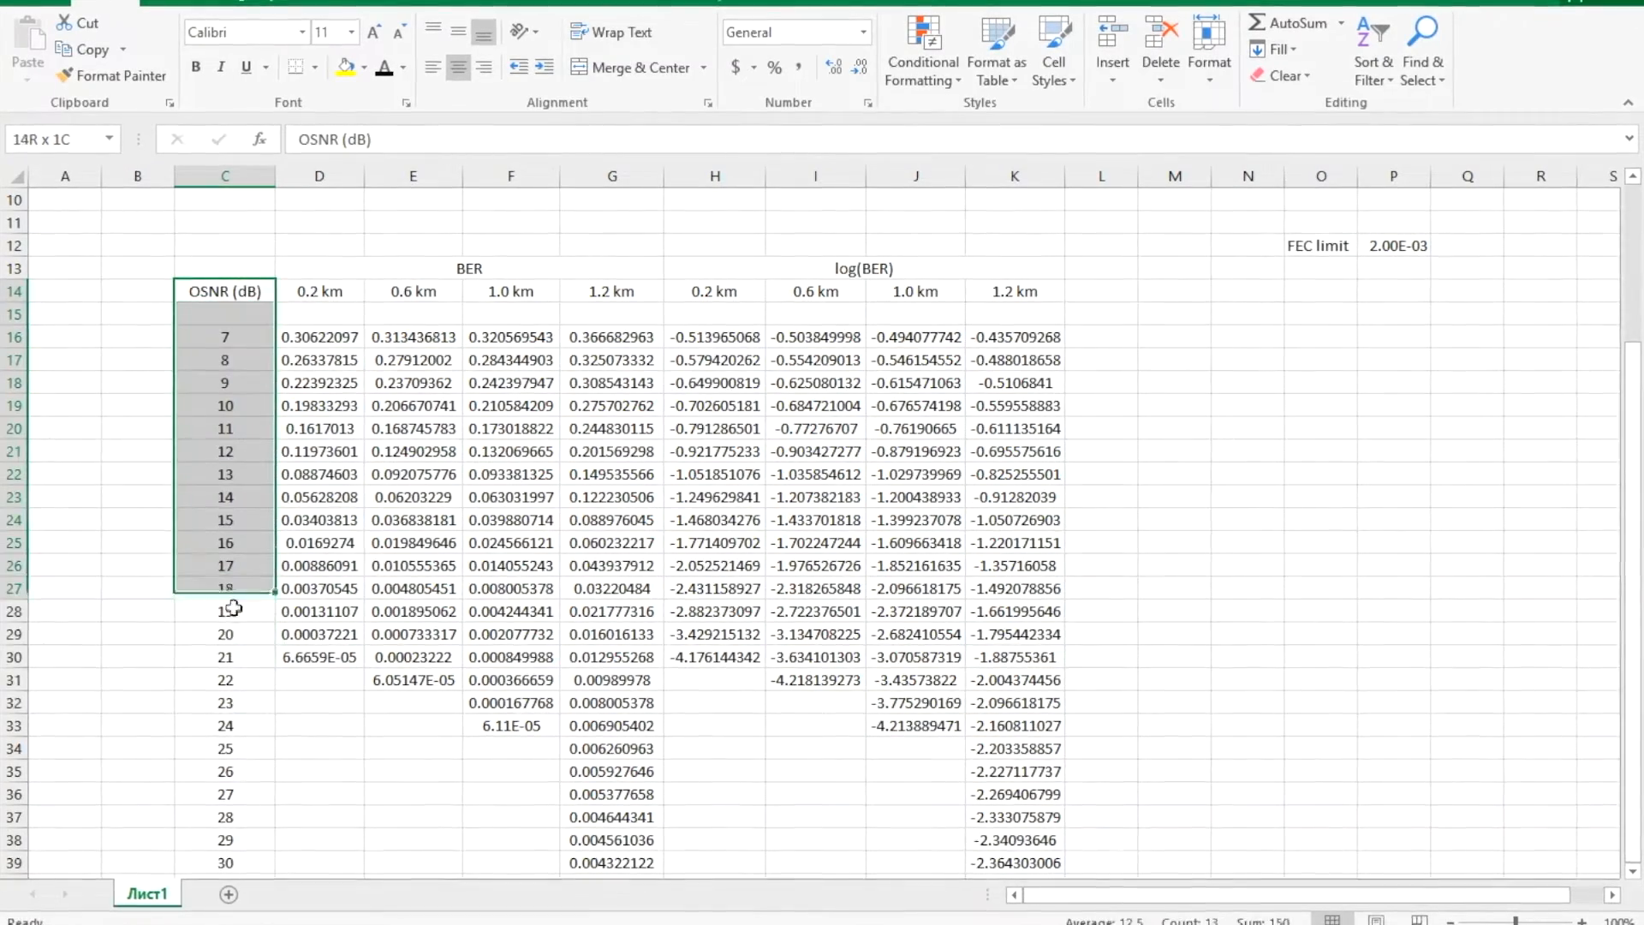
# Step: Insert a scatter chart with smooth lines and markers from the OSNR data in C14:C39 and the log(BER) data in H14:K39
pyautogui.moveTo(225, 724); pyautogui.dragTo(225, 775)
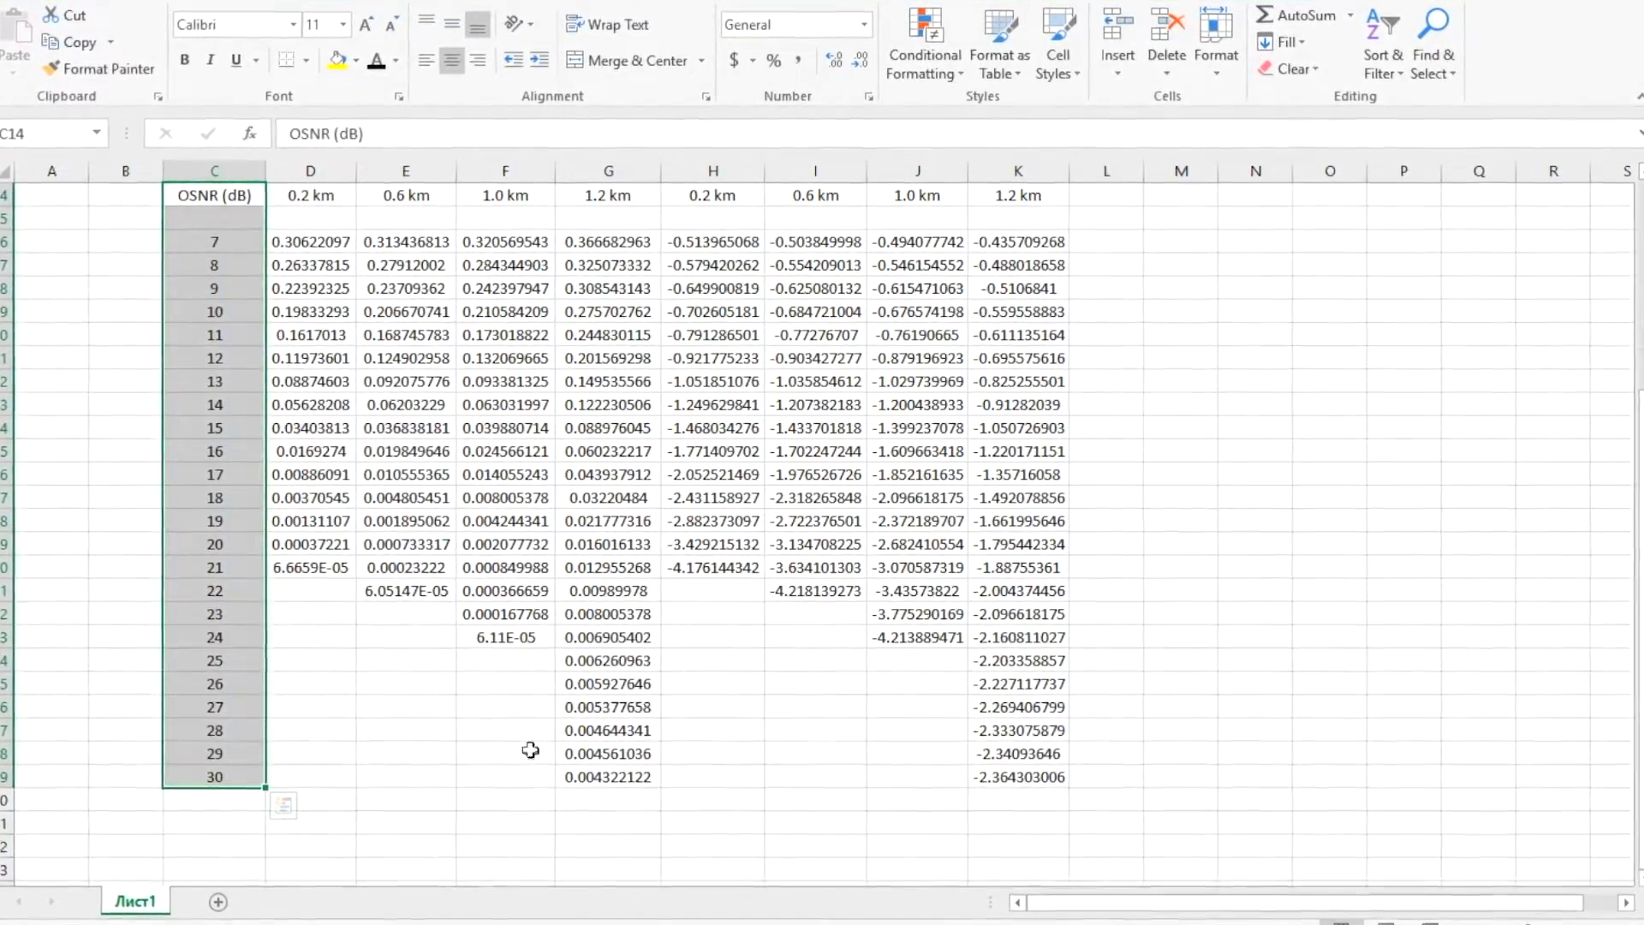
pyautogui.scroll(2, 557, 684)
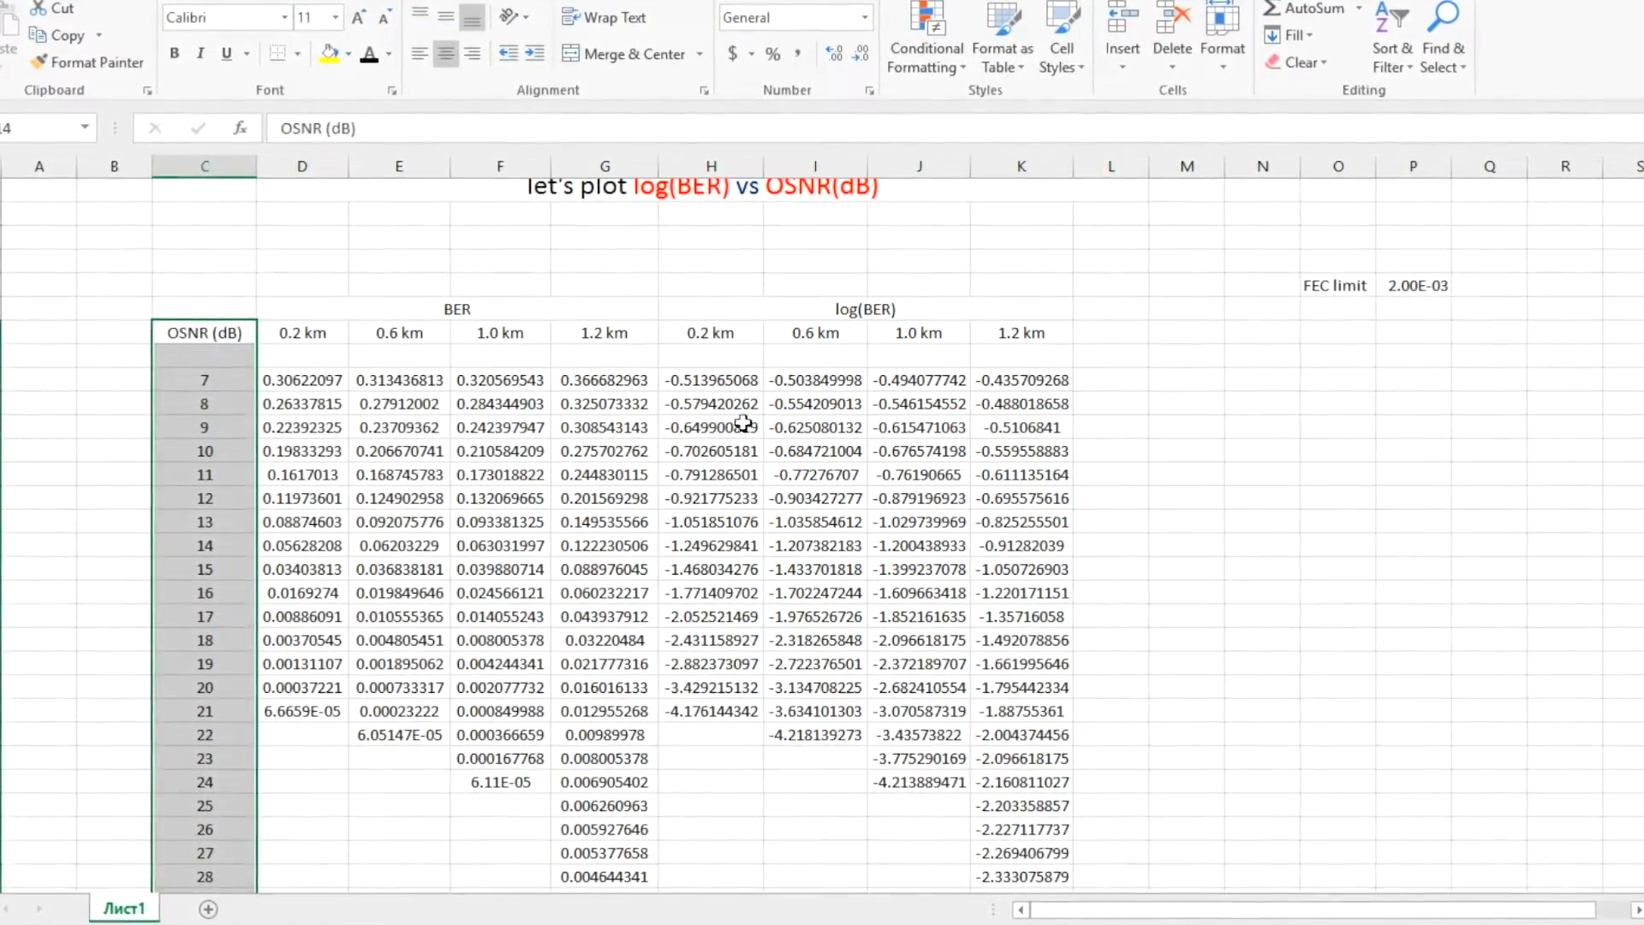
pyautogui.moveTo(721, 334); pyautogui.dragTo(1080, 877)
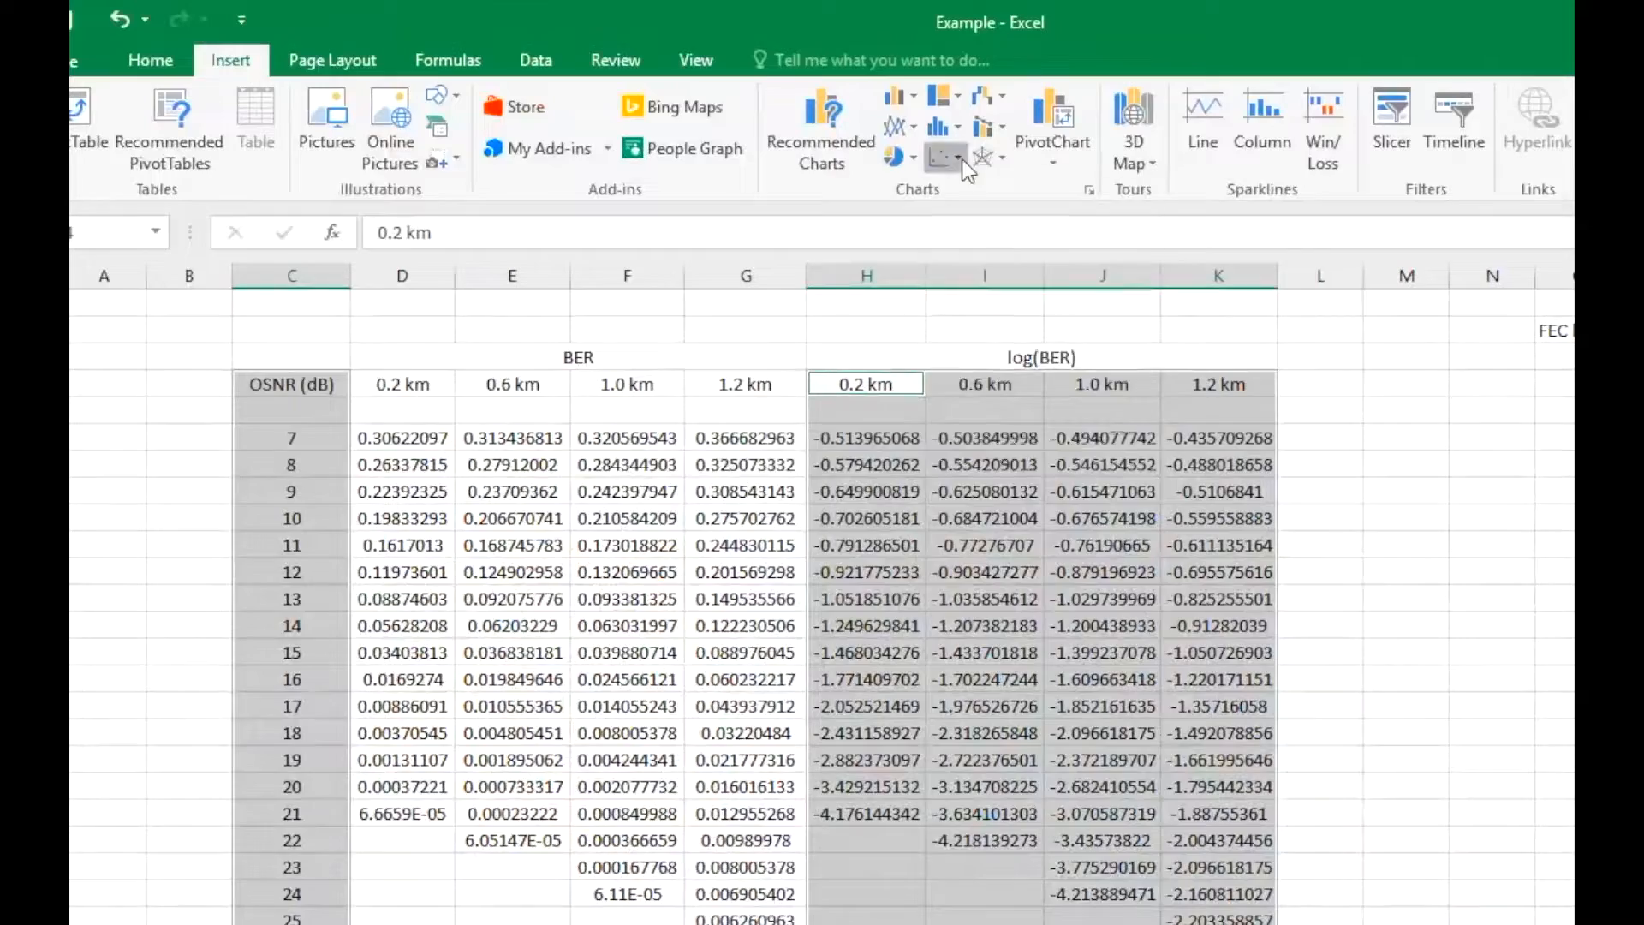
pyautogui.click(960, 158)
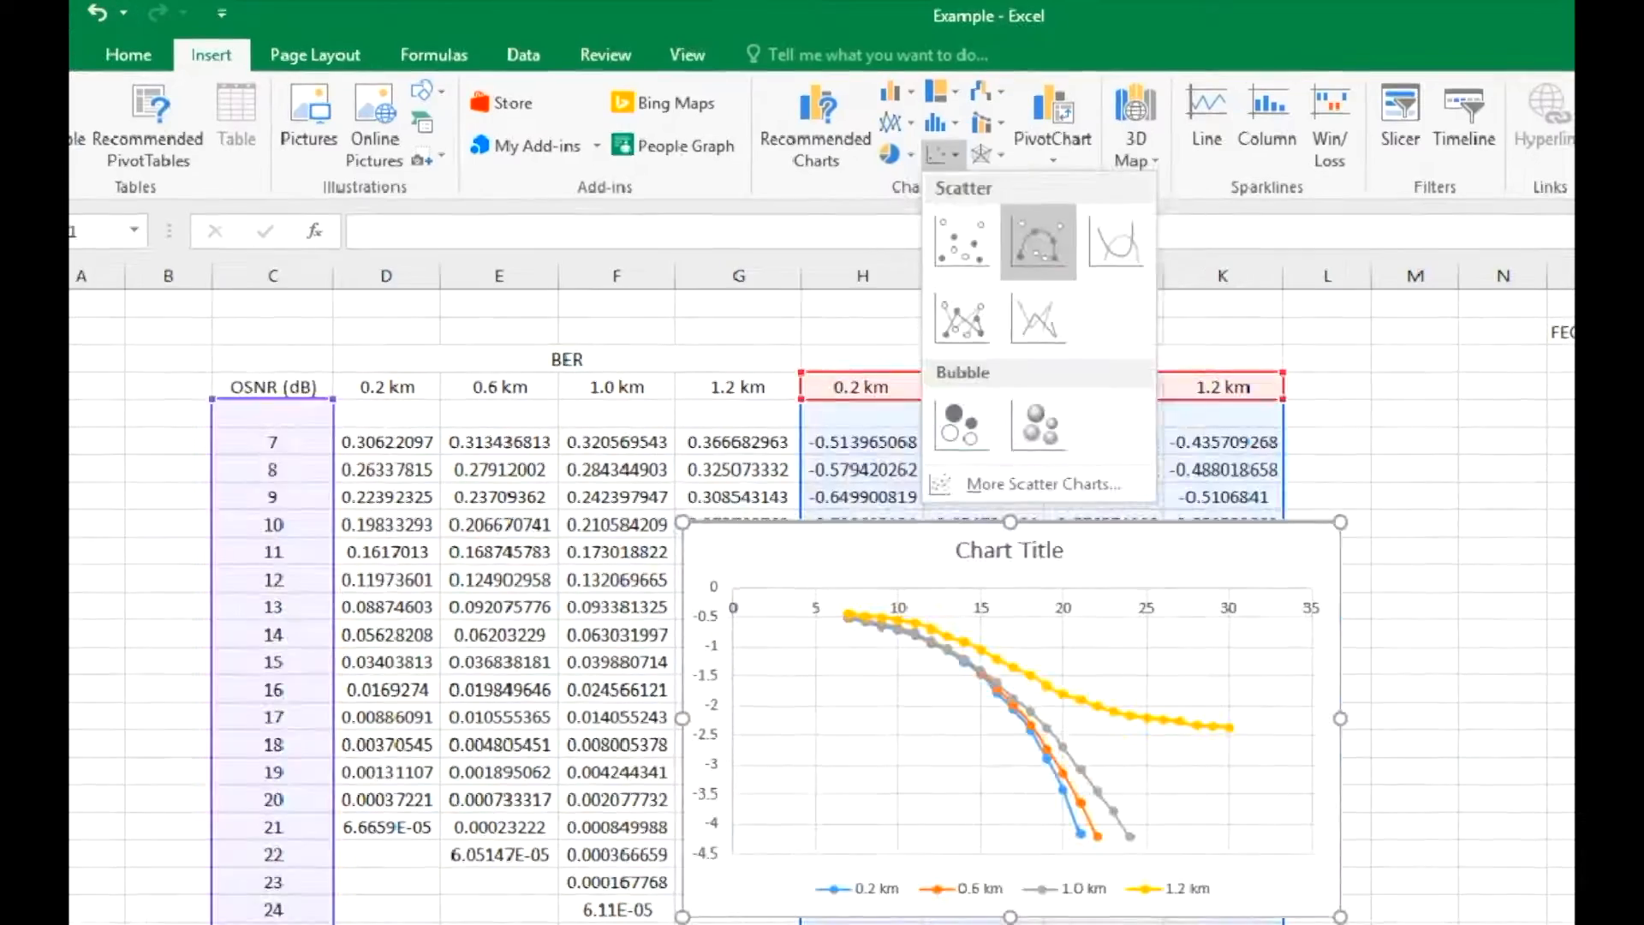
pyautogui.click(1008, 220)
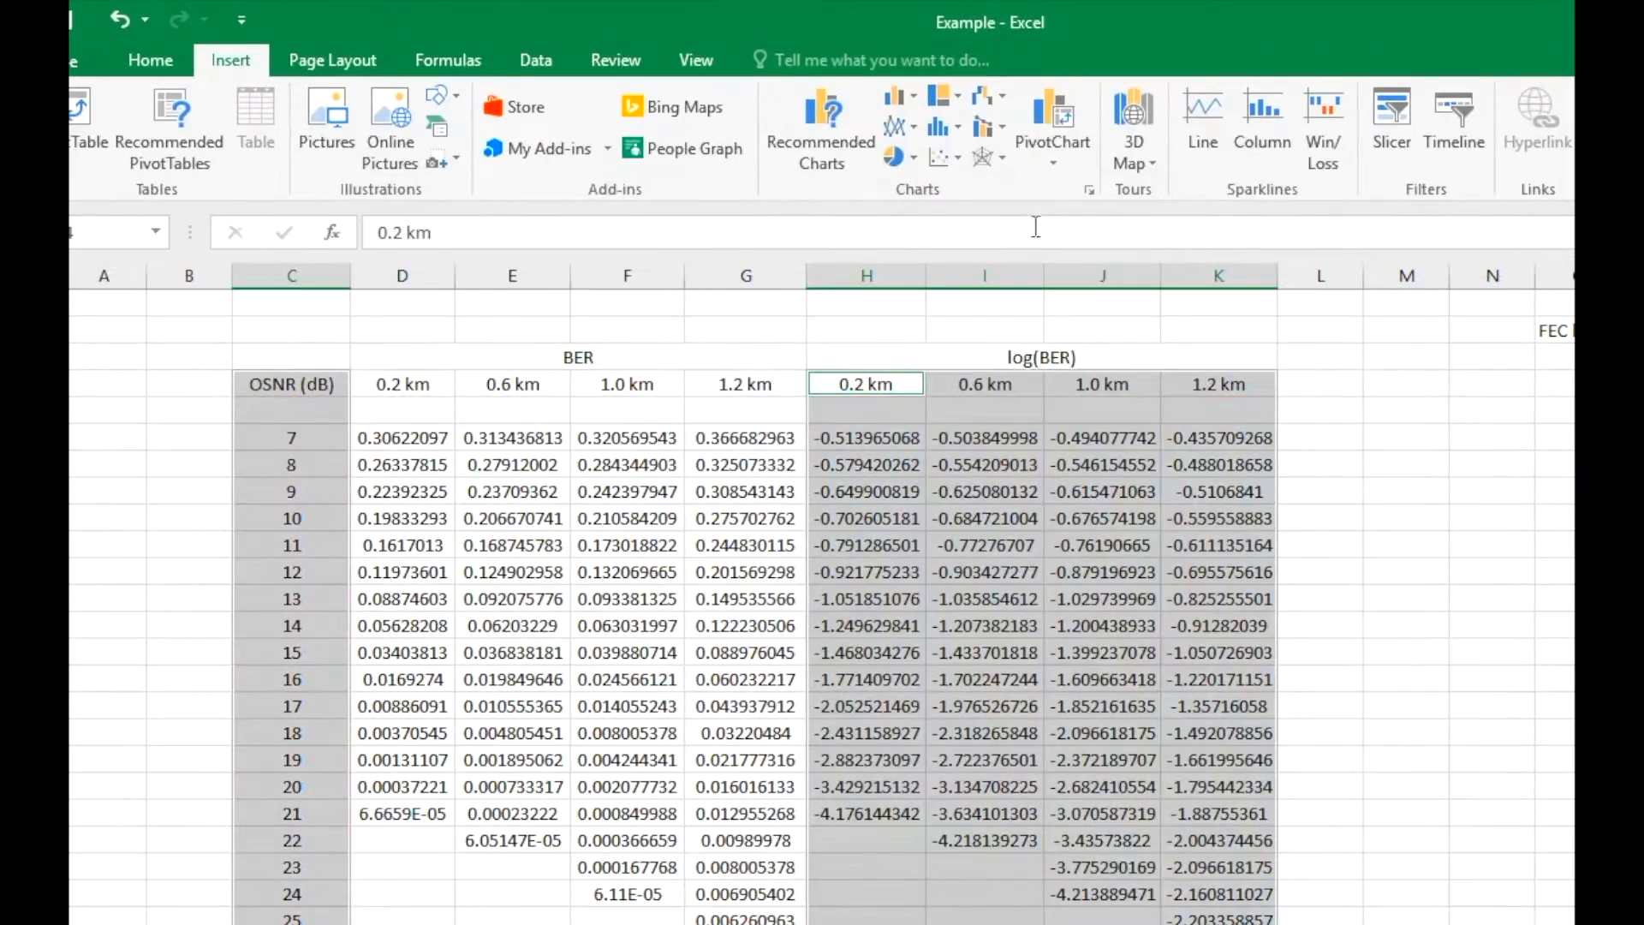
pyautogui.click(958, 158)
pyautogui.click(1041, 228)
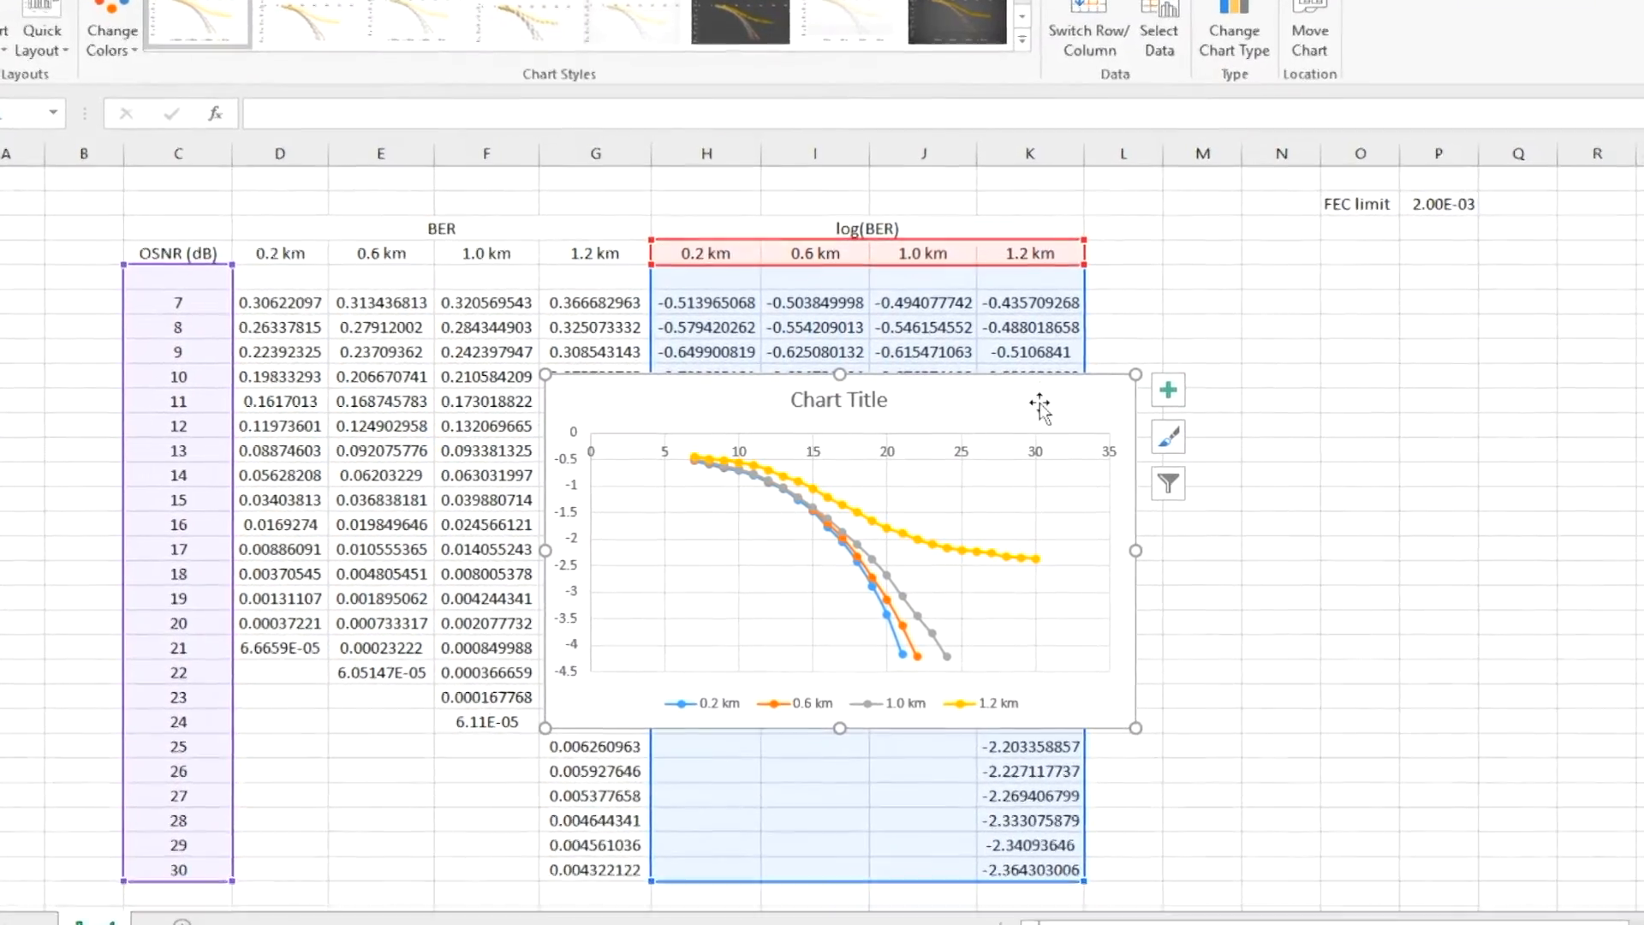
# Step: Move the chart up below the log(BER) headings and place its legend inside the upper part of the plot area
pyautogui.moveTo(921, 381); pyautogui.dragTo(858, 277)
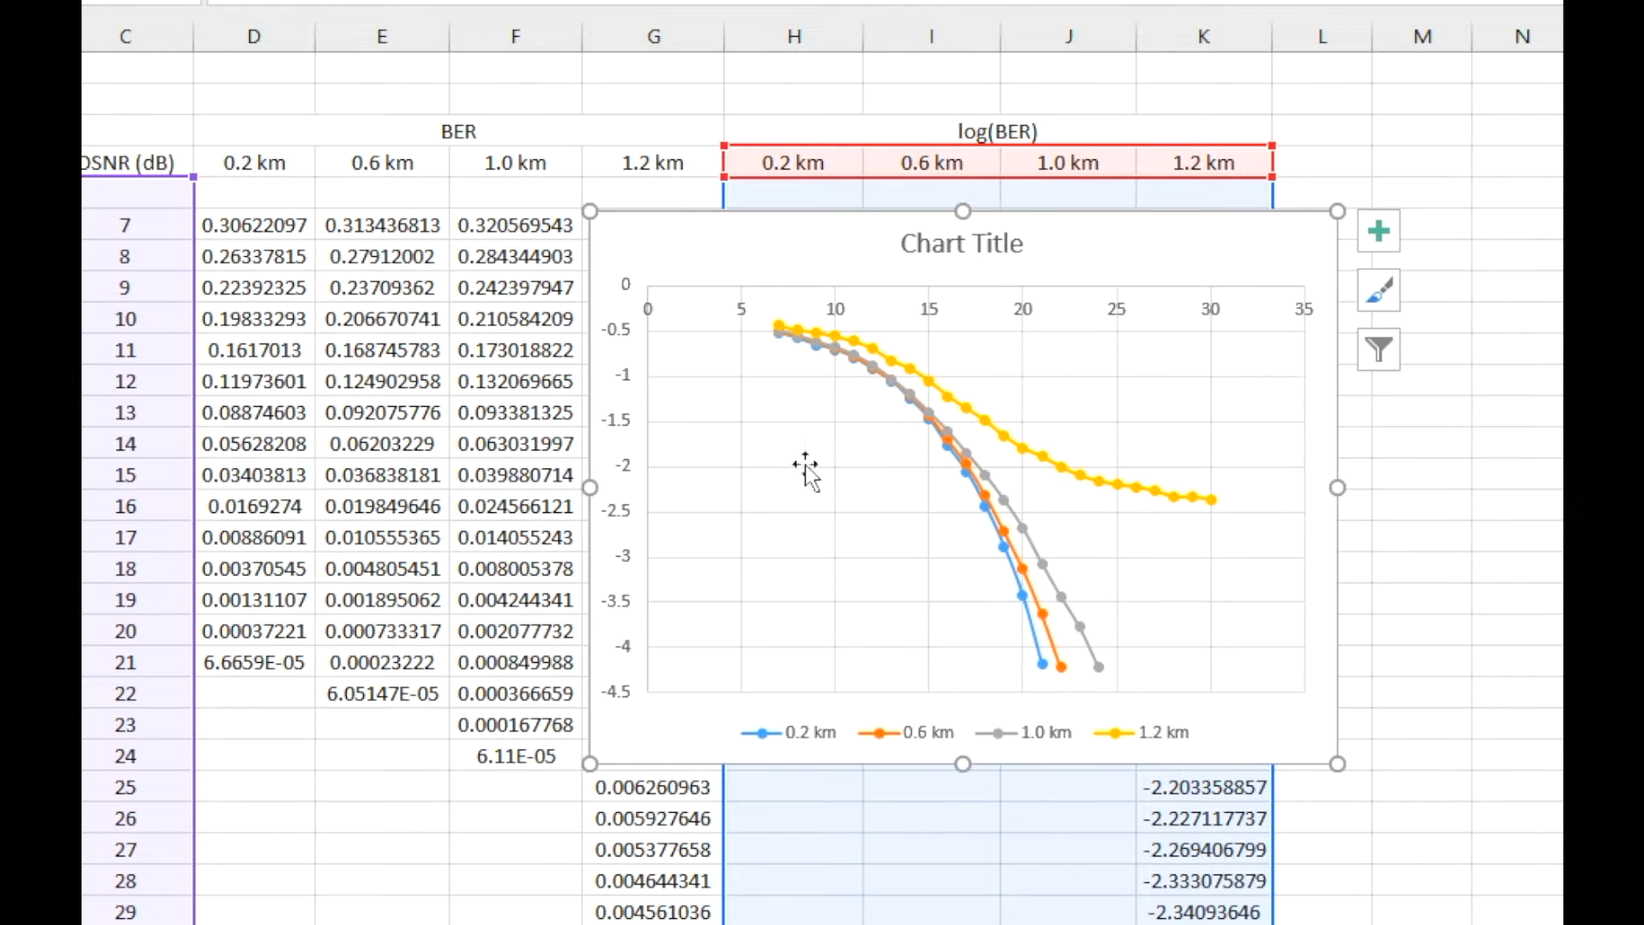
pyautogui.click(924, 735)
pyautogui.moveTo(931, 716); pyautogui.dragTo(1064, 363)
pyautogui.moveTo(1045, 304); pyautogui.dragTo(1045, 305)
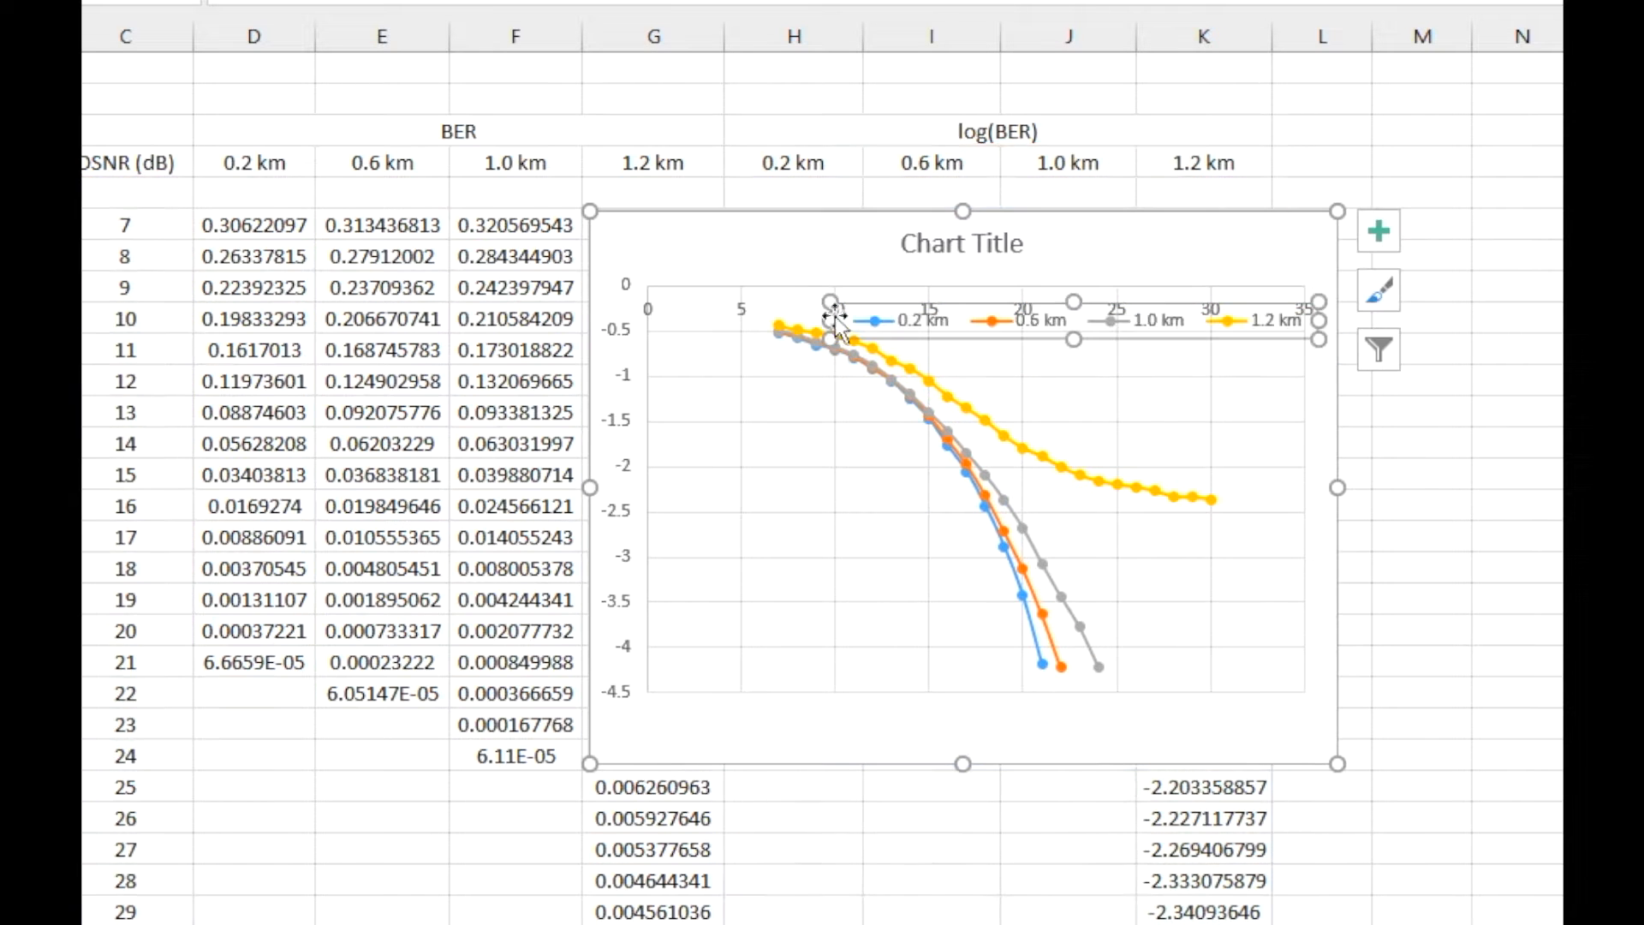
# Step: Open the plot area formatting options for the log(BER) chart
pyautogui.rightClick(738, 306)
pyautogui.press('Escape')
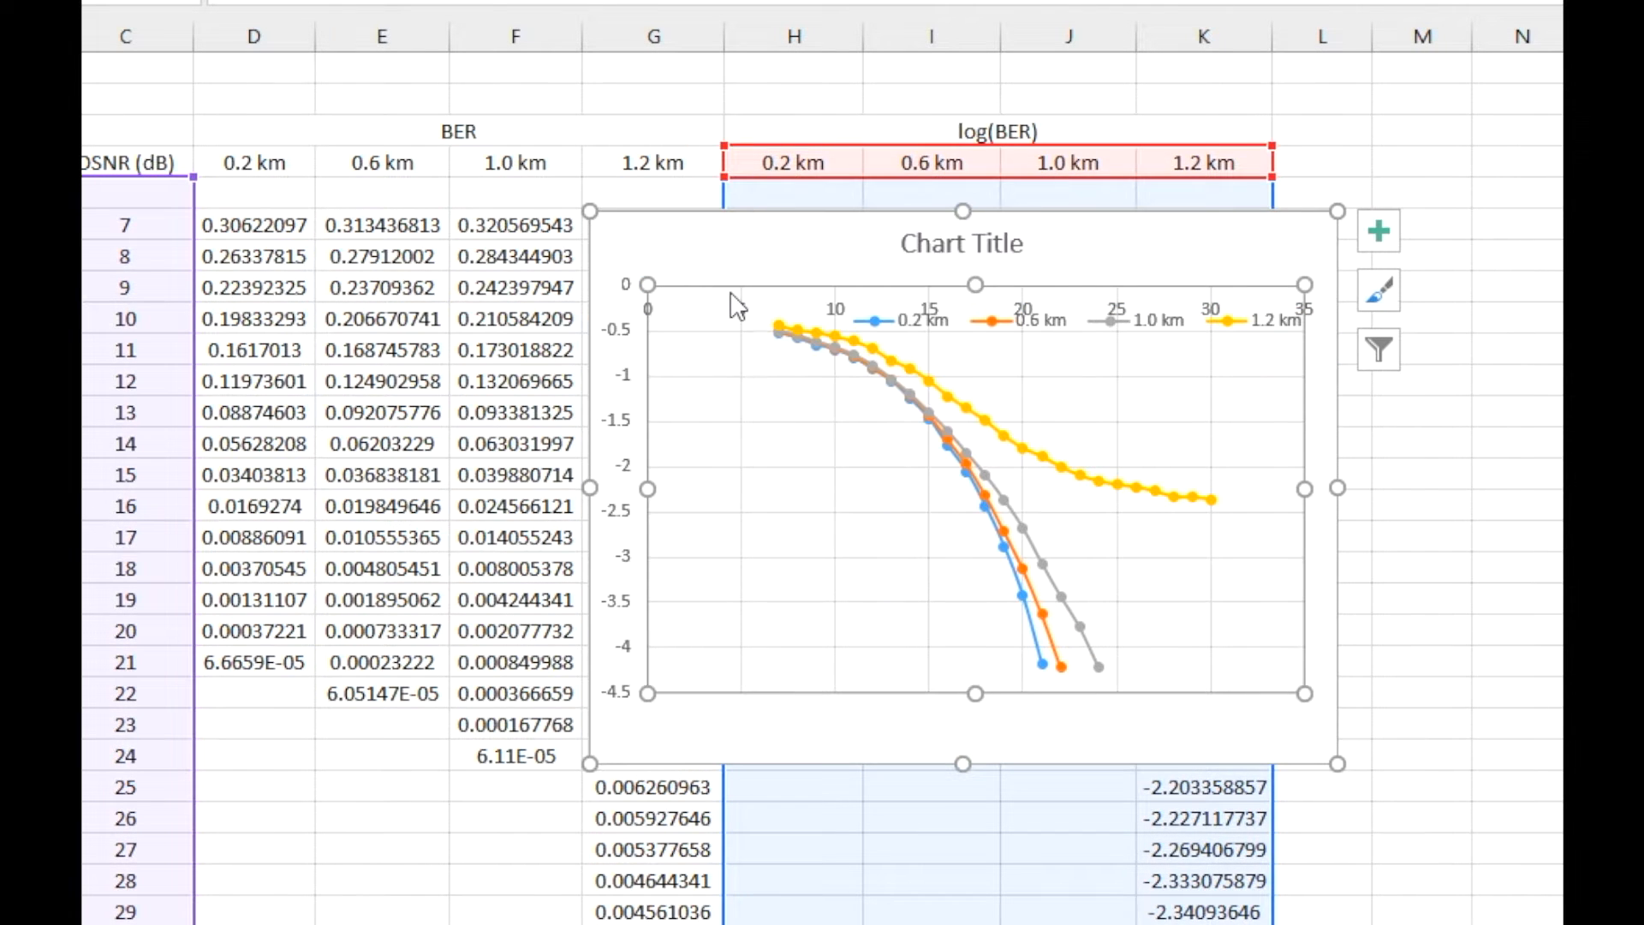
pyautogui.click(743, 305)
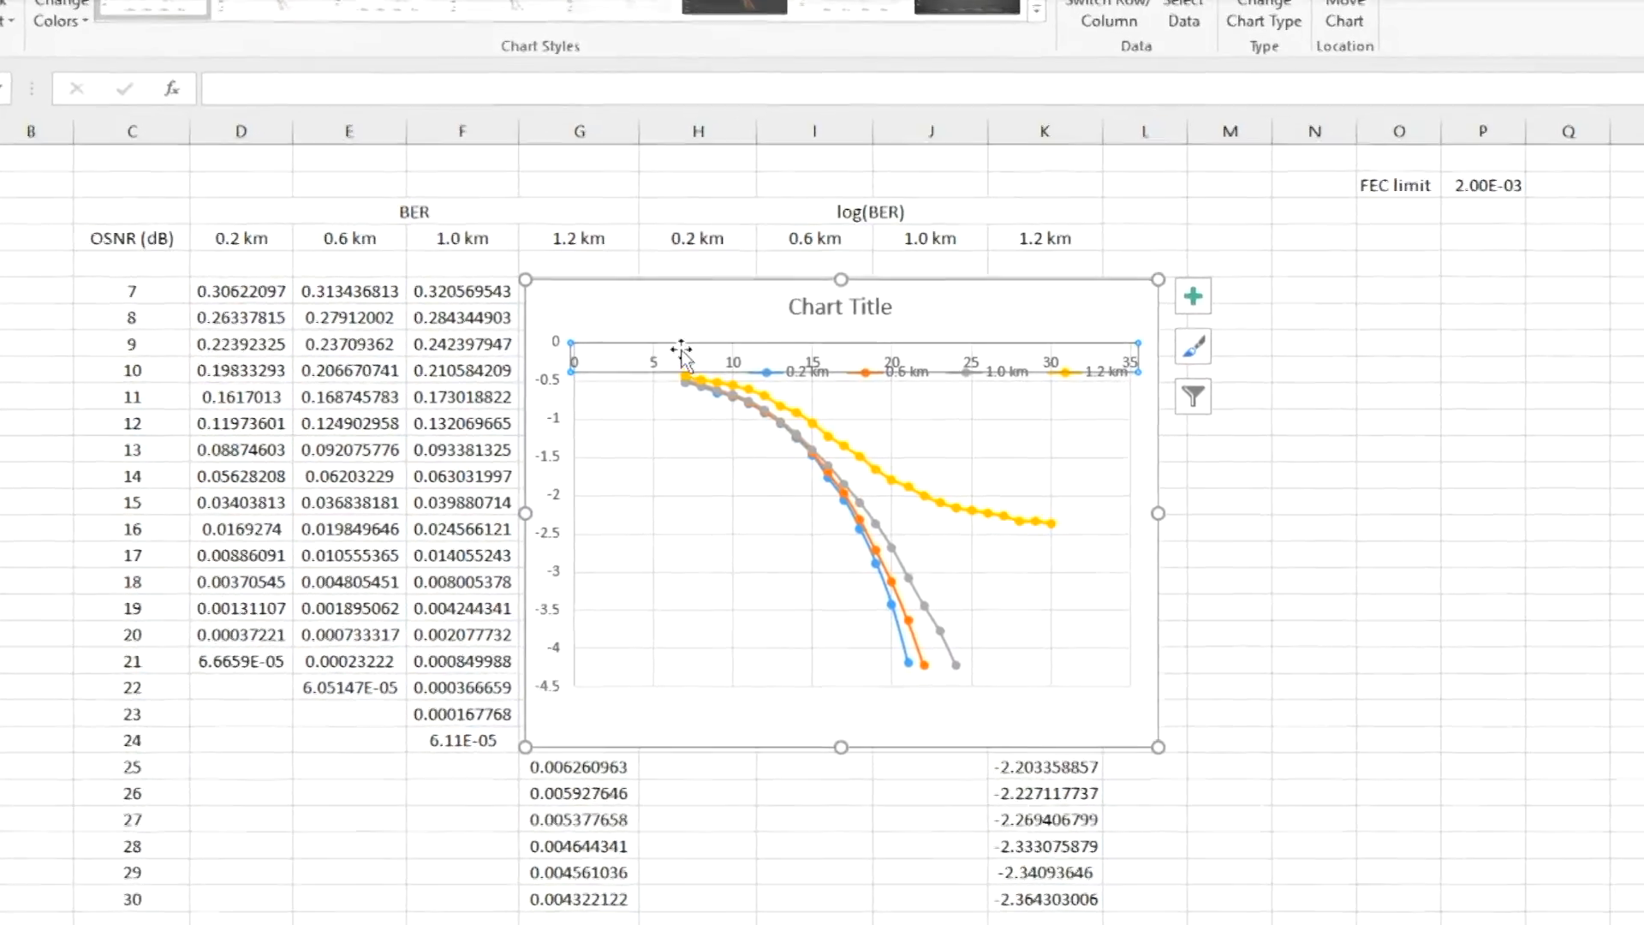
pyautogui.rightClick(705, 379)
pyautogui.click(753, 577)
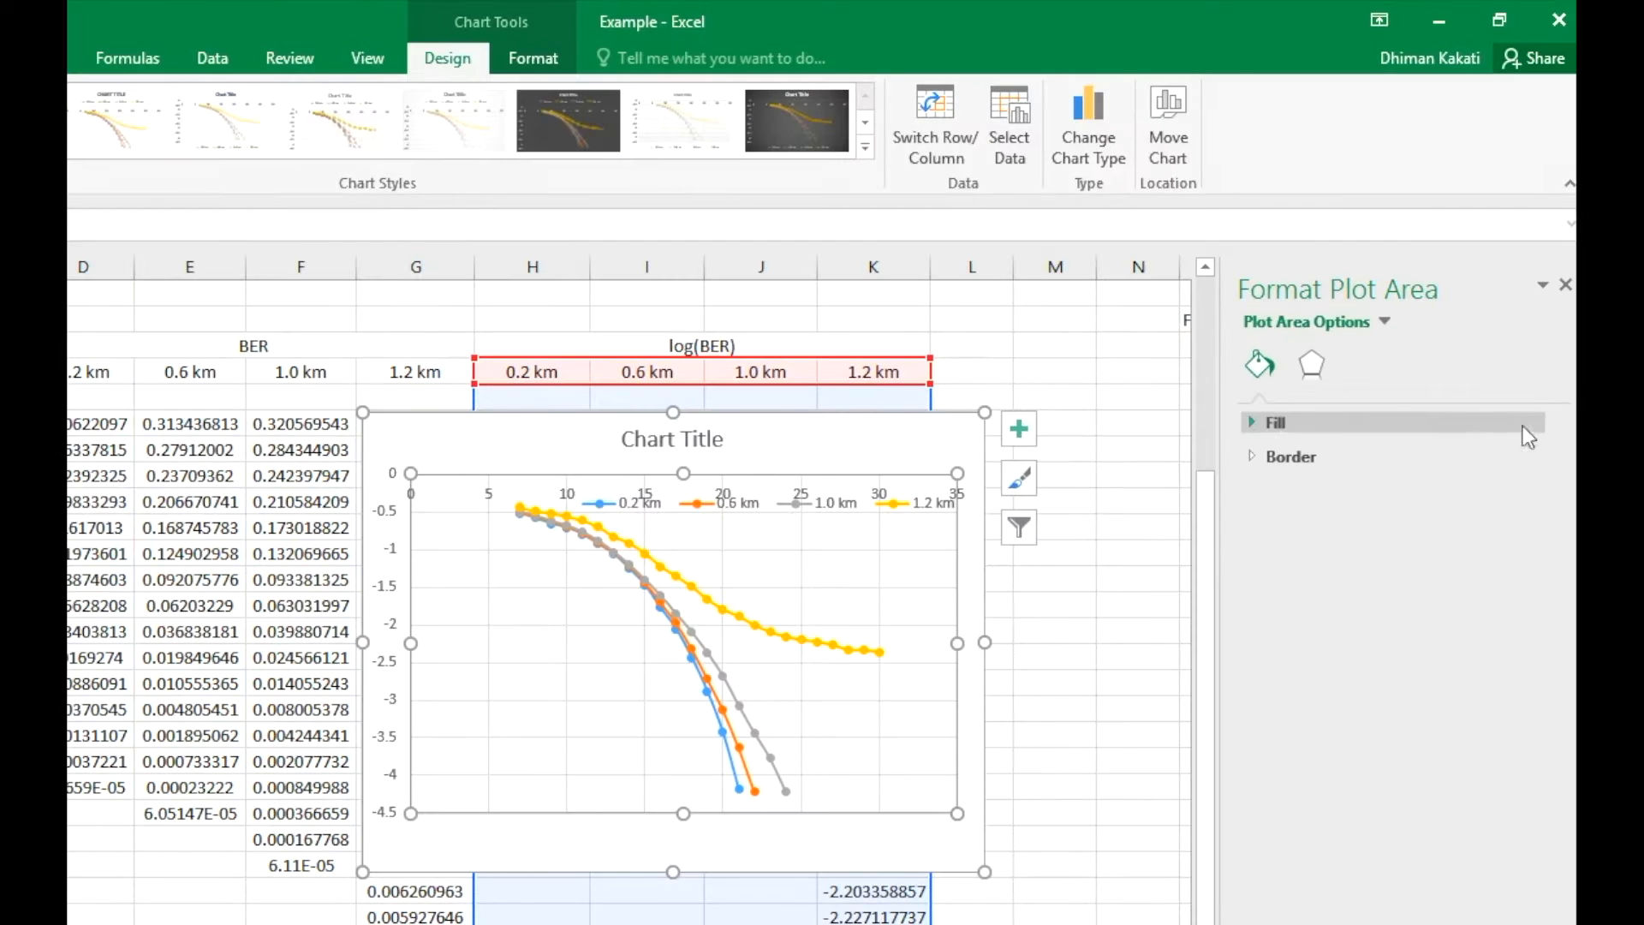
# Step: Set the horizontal OSNR axis bounds to a minimum of 7 and a maximum of 30
pyautogui.click(495, 497)
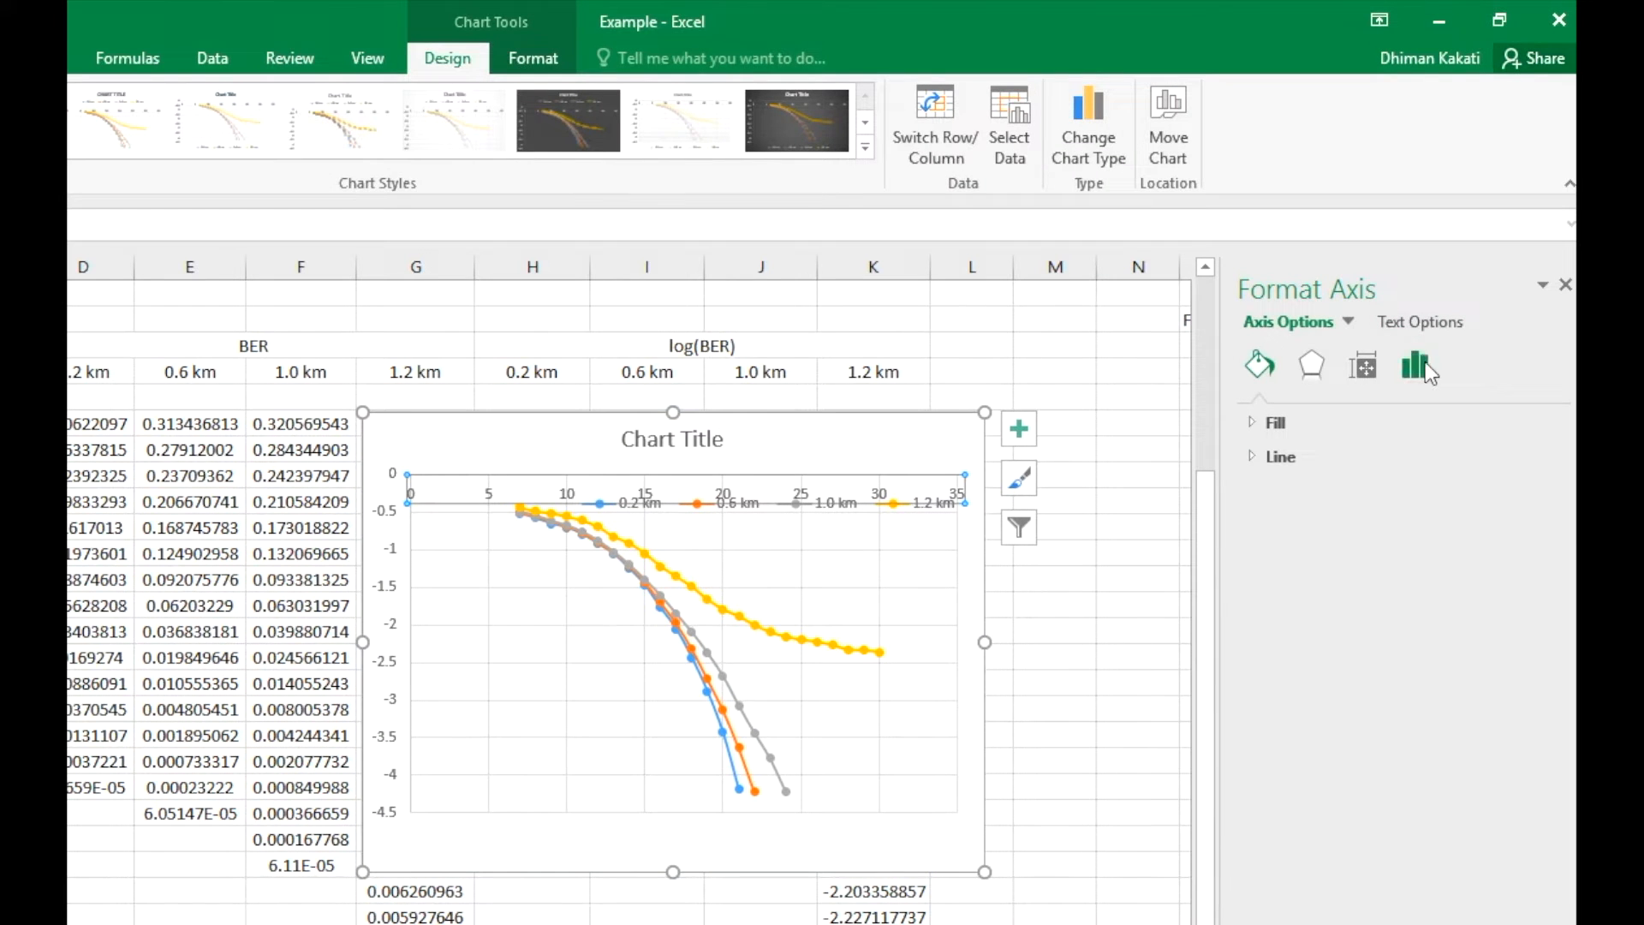
pyautogui.click(1425, 363)
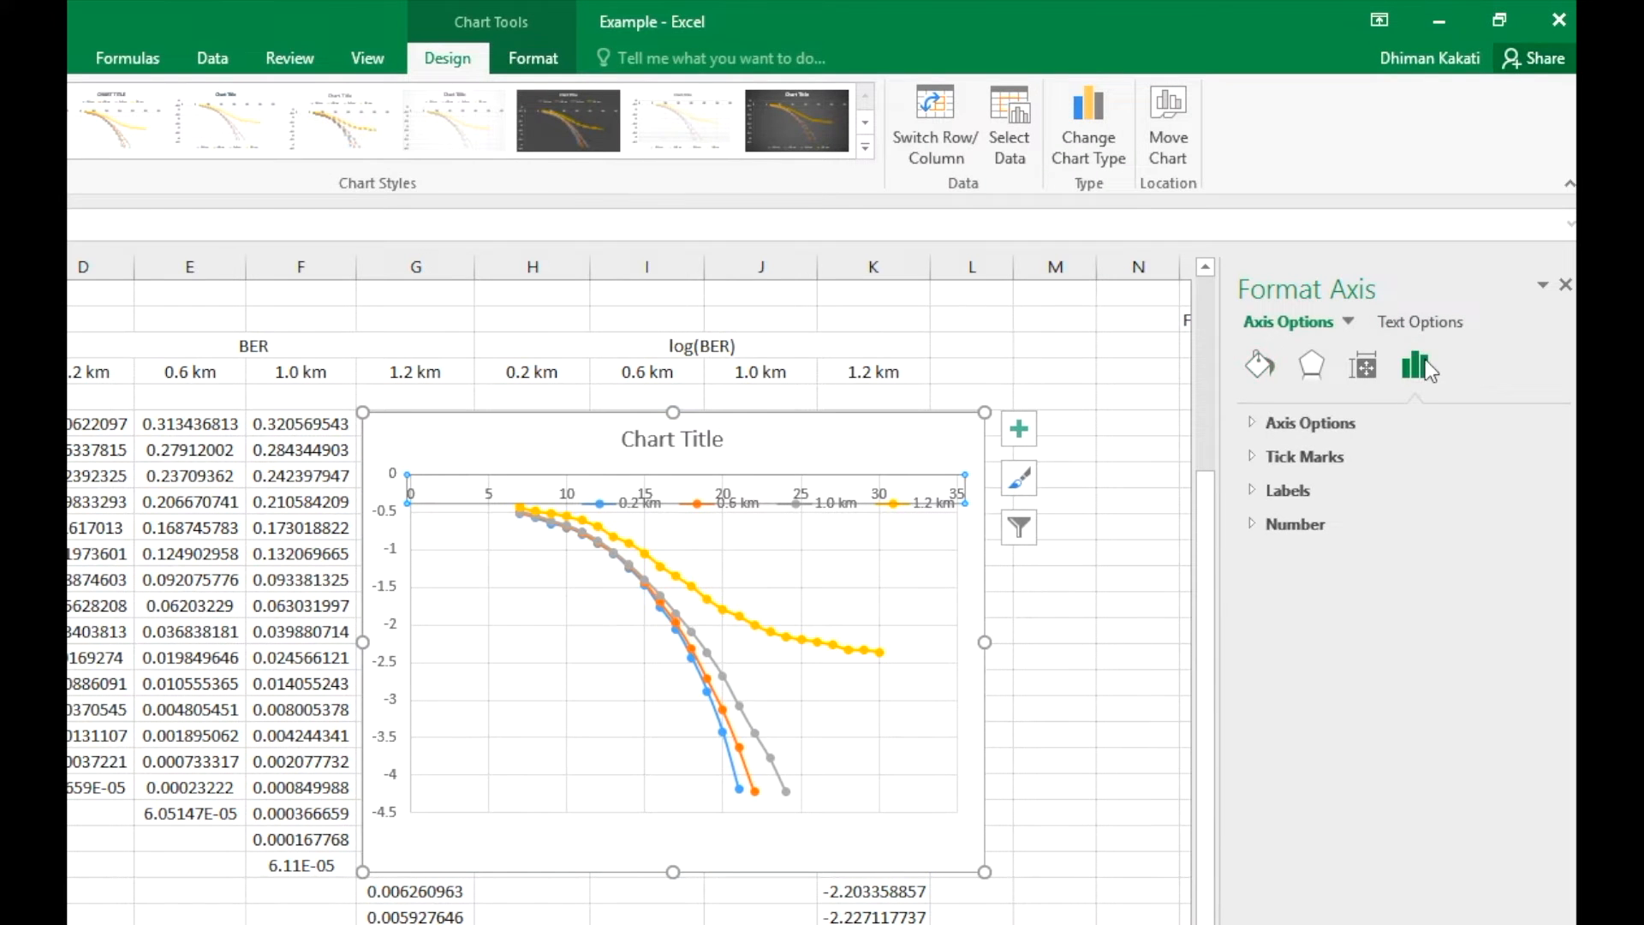
pyautogui.click(1341, 422)
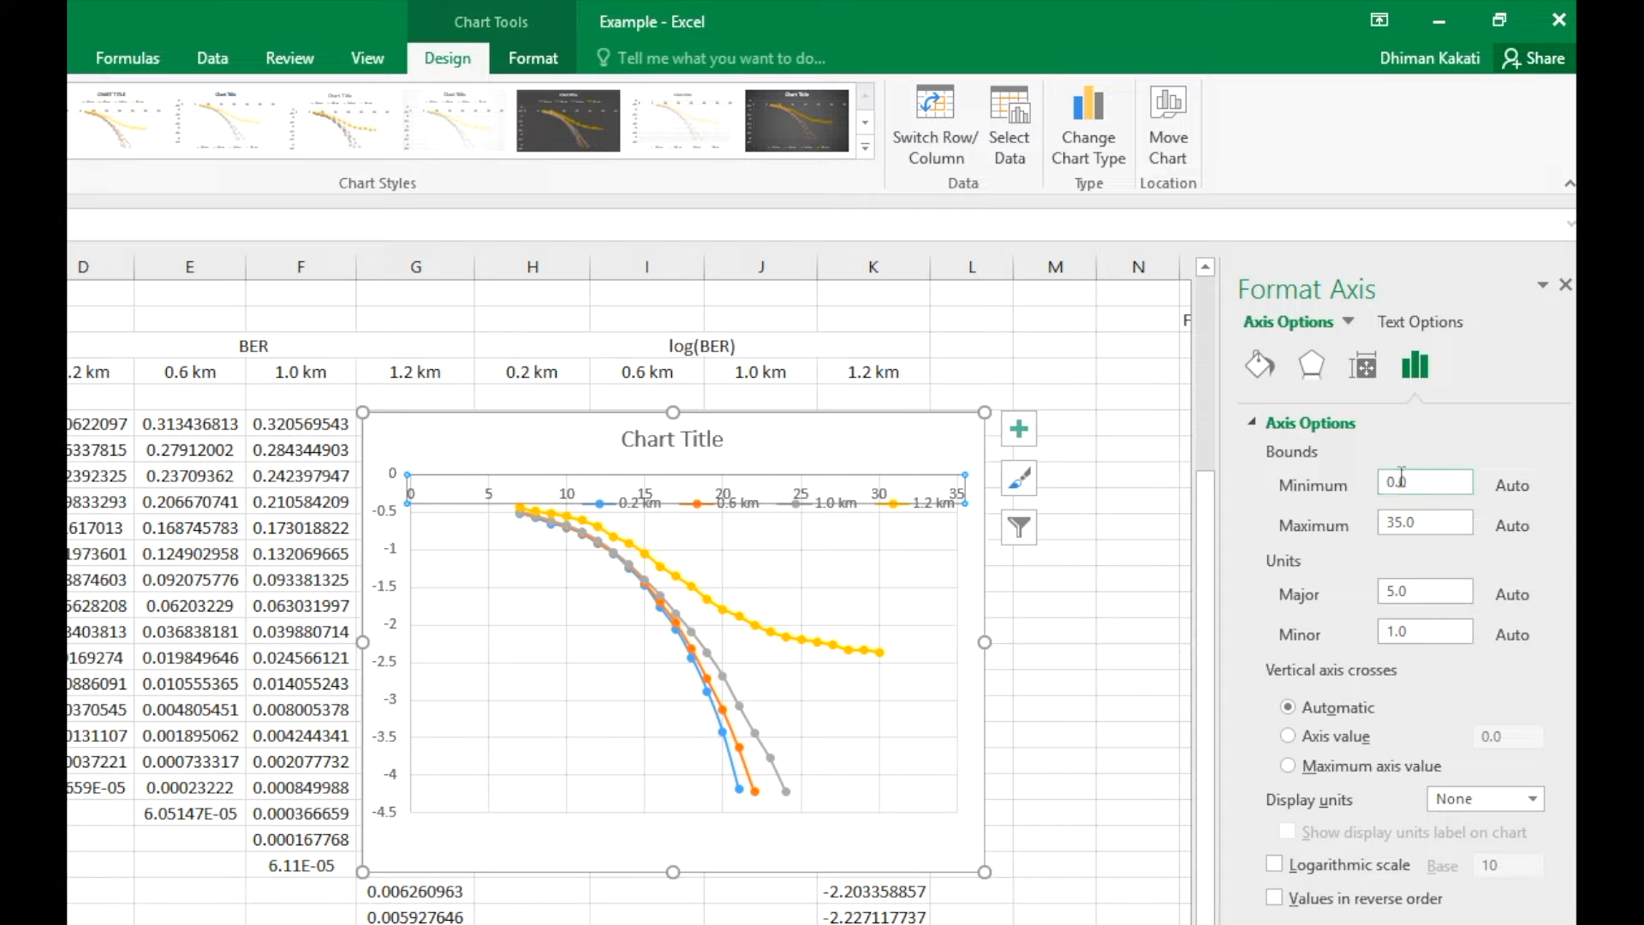
pyautogui.press('ctrl')
pyautogui.press('Return')
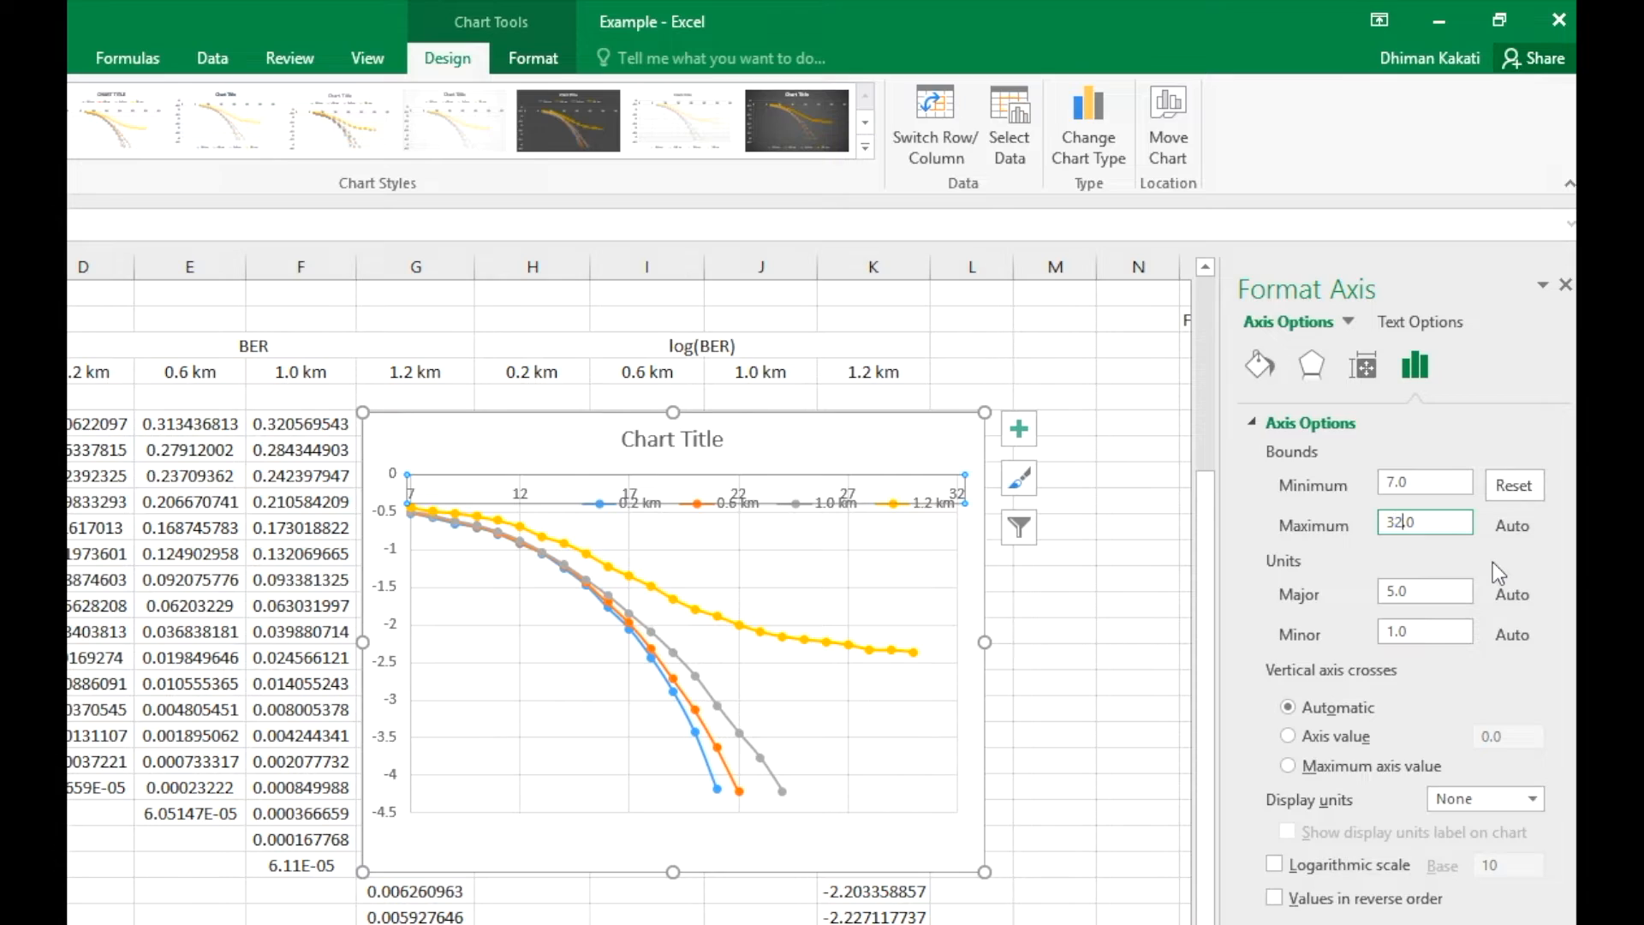
pyautogui.press('BackSpace')
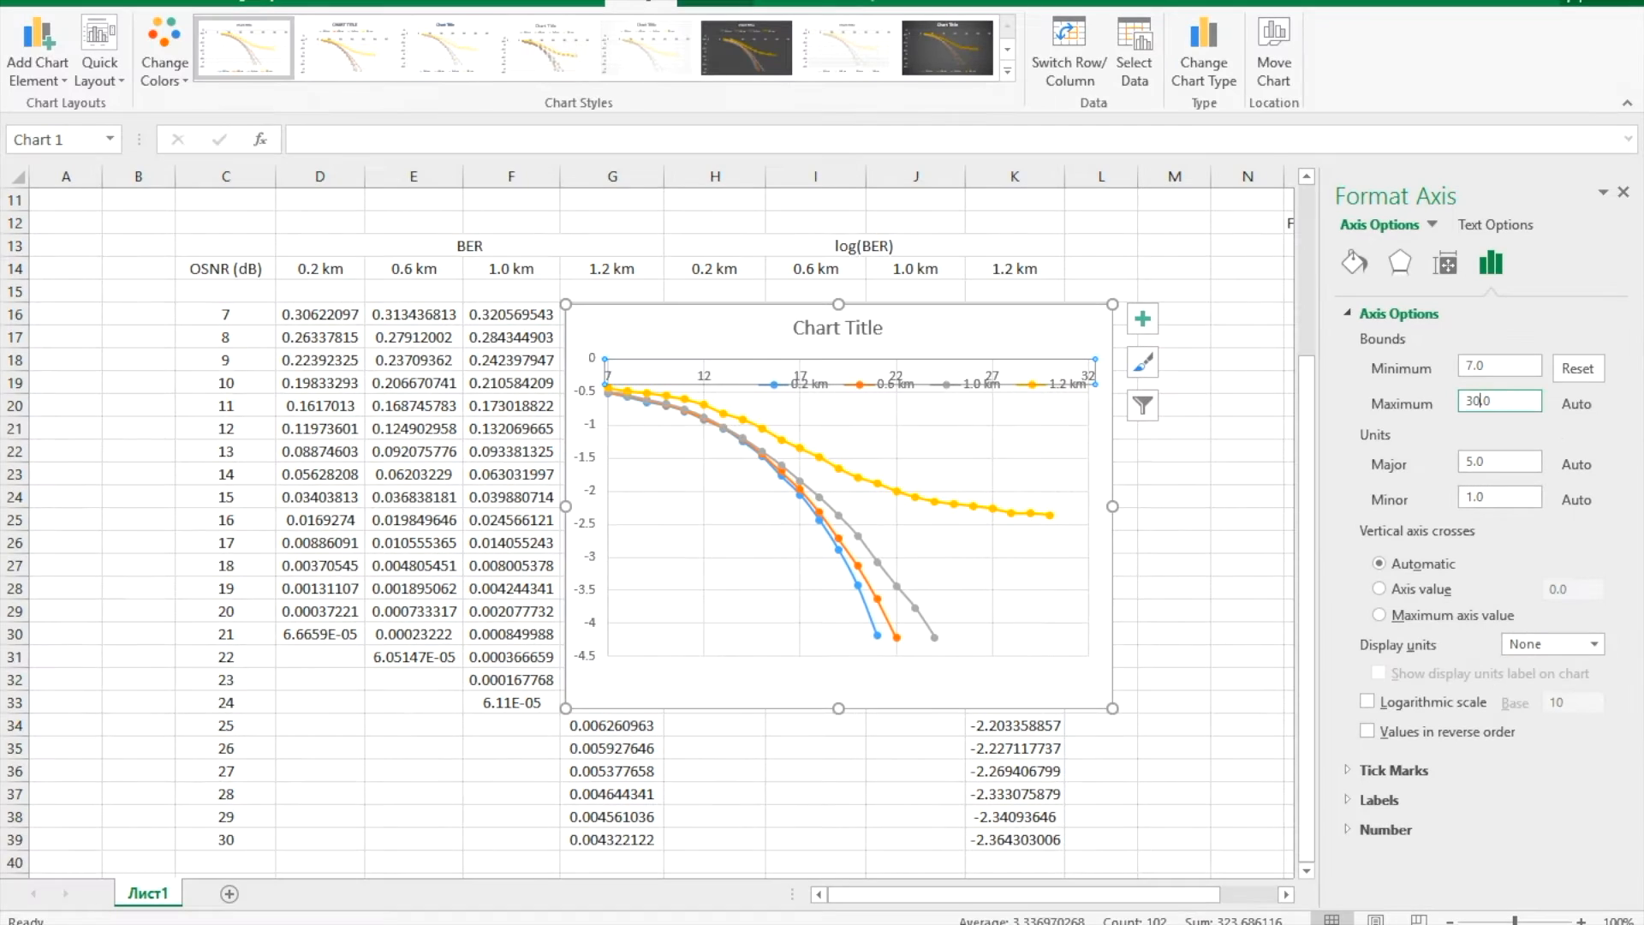
pyautogui.press('Return')
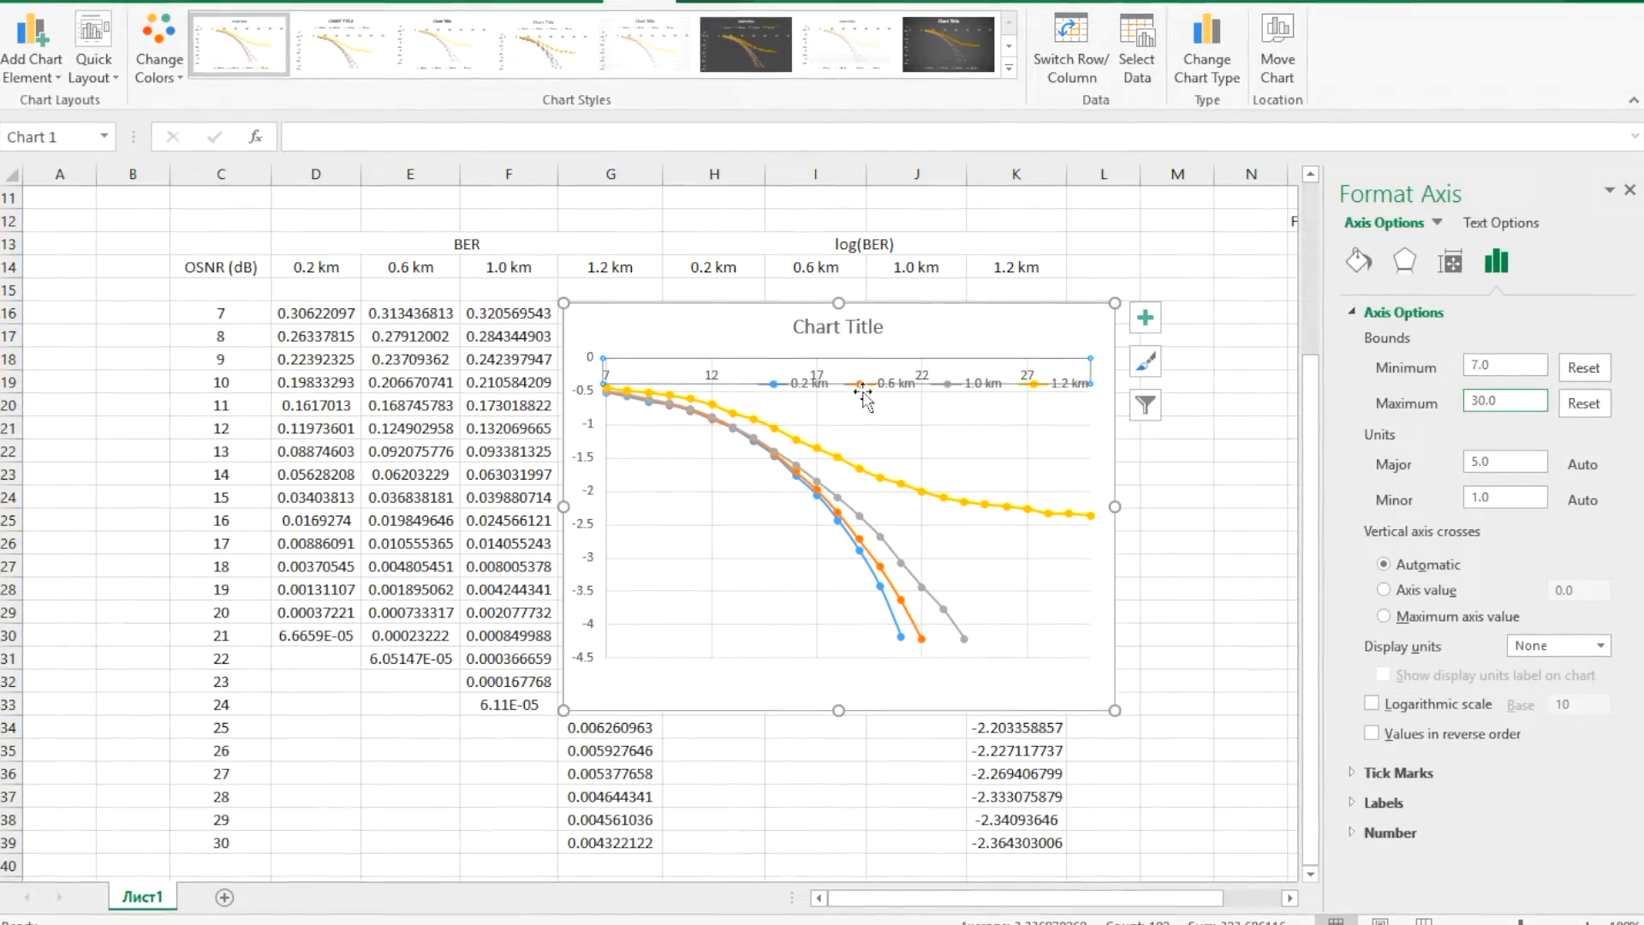
# Step: Move the legend slightly down inside the plot area, clear of the horizontal axis labels
pyautogui.click(863, 391)
pyautogui.click(892, 386)
pyautogui.click(837, 377)
pyautogui.moveTo(862, 374); pyautogui.dragTo(883, 412)
# Step: Set the horizontal axis label position to Low so its labels sit below the plot
pyautogui.click(736, 363)
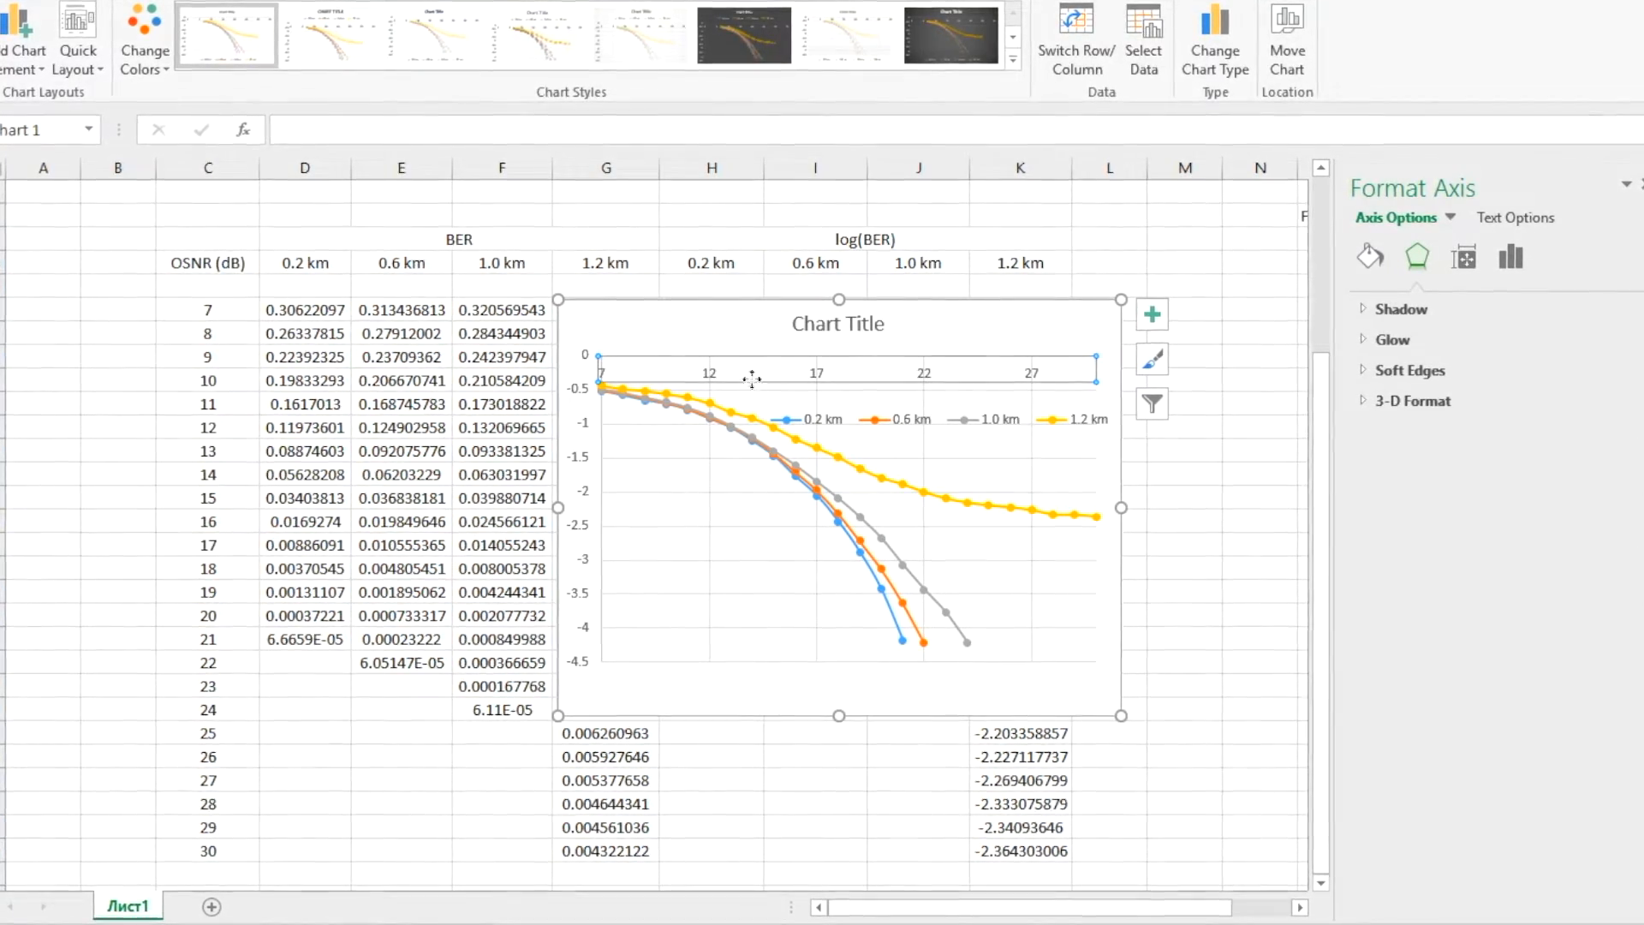
pyautogui.rightClick(716, 382)
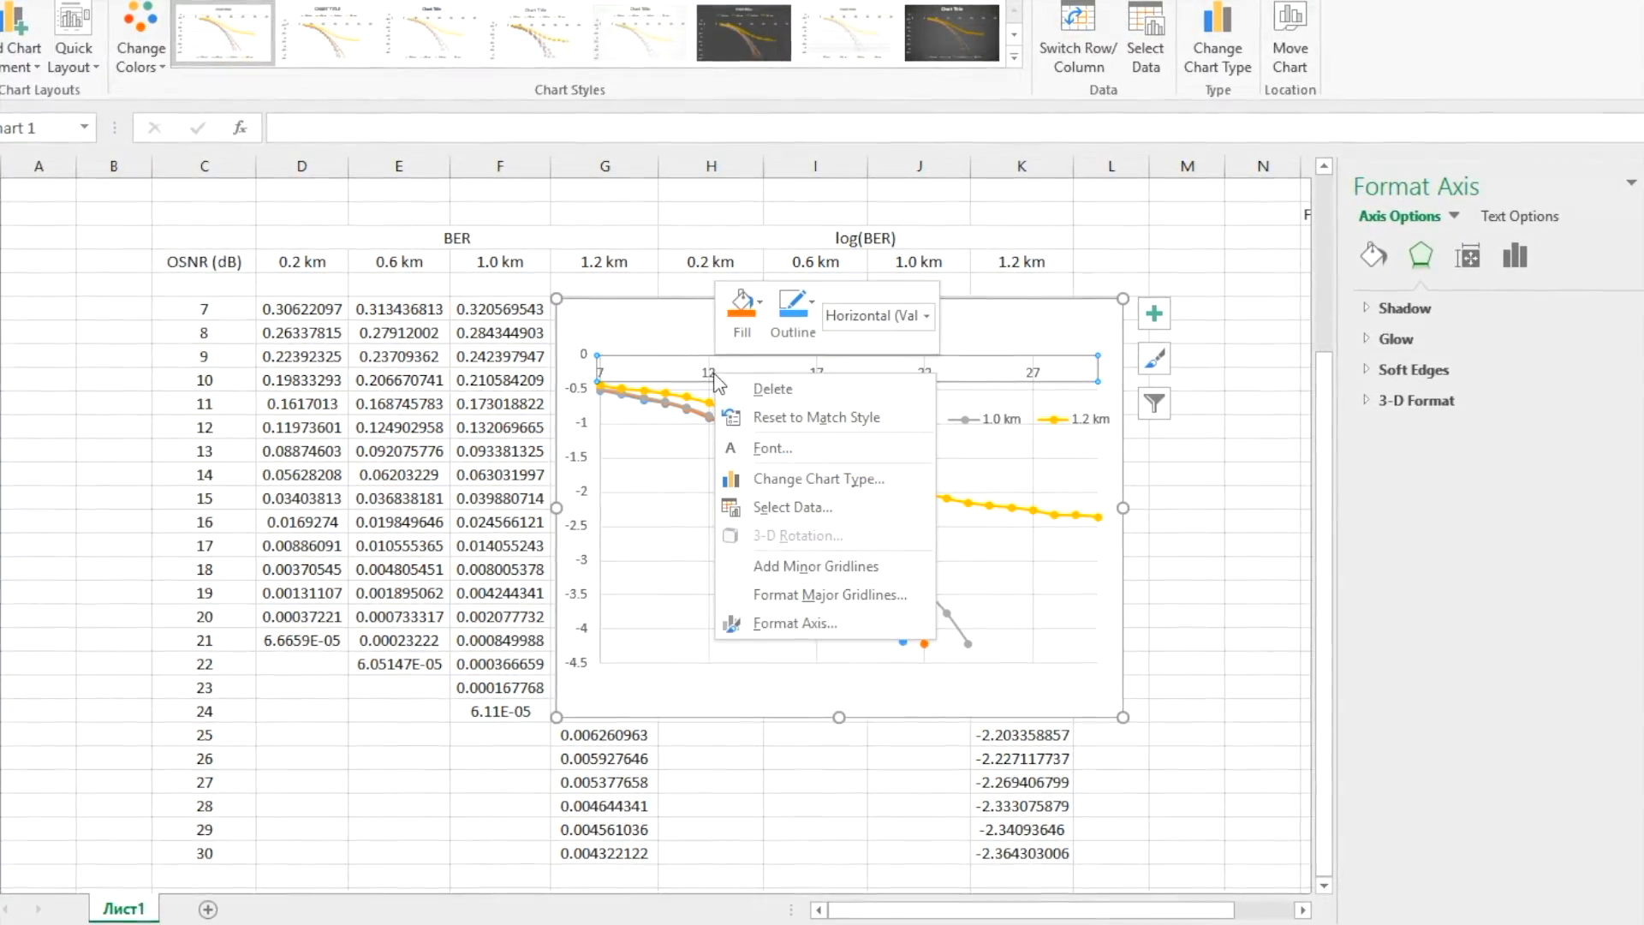
pyautogui.click(772, 622)
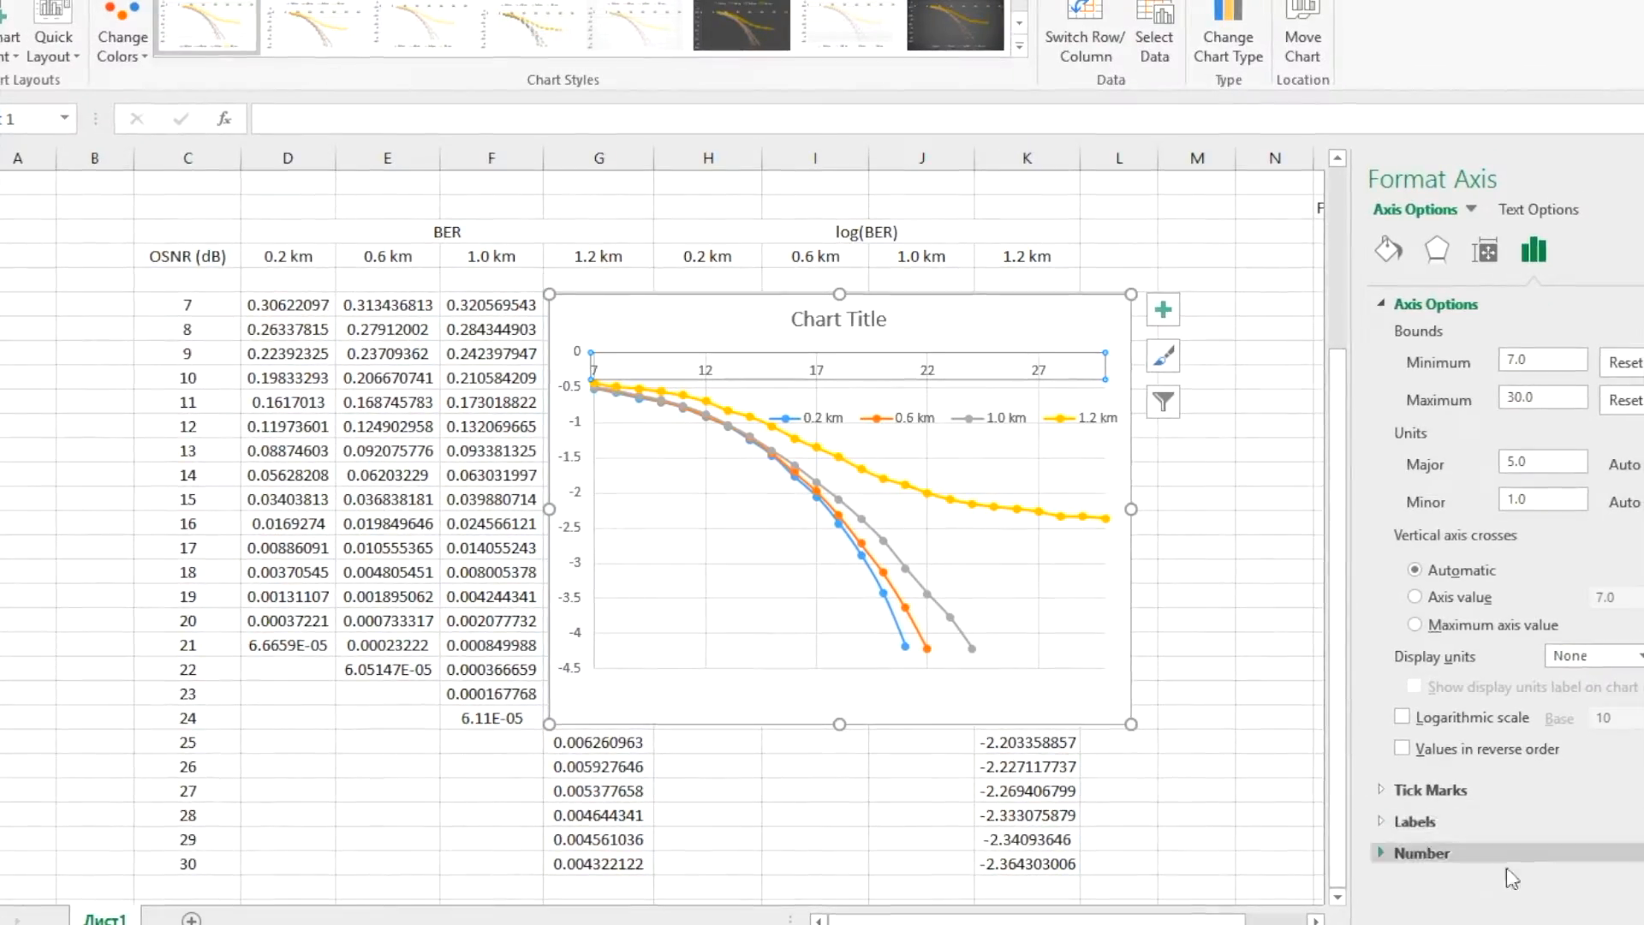
pyautogui.click(1413, 820)
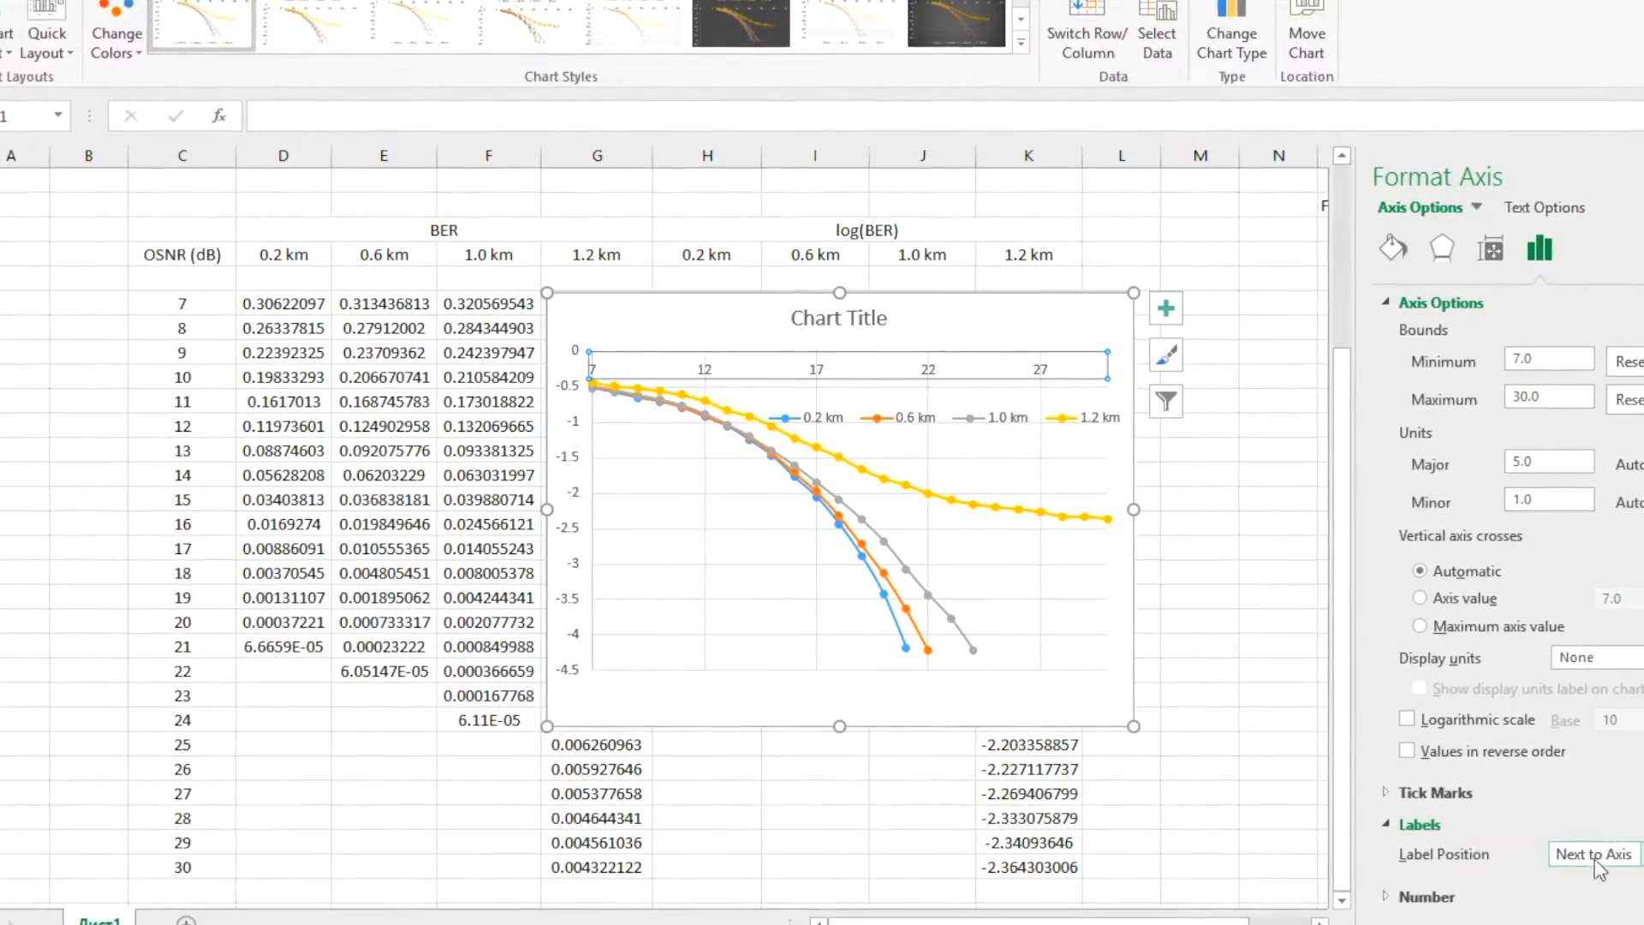
pyautogui.click(1552, 854)
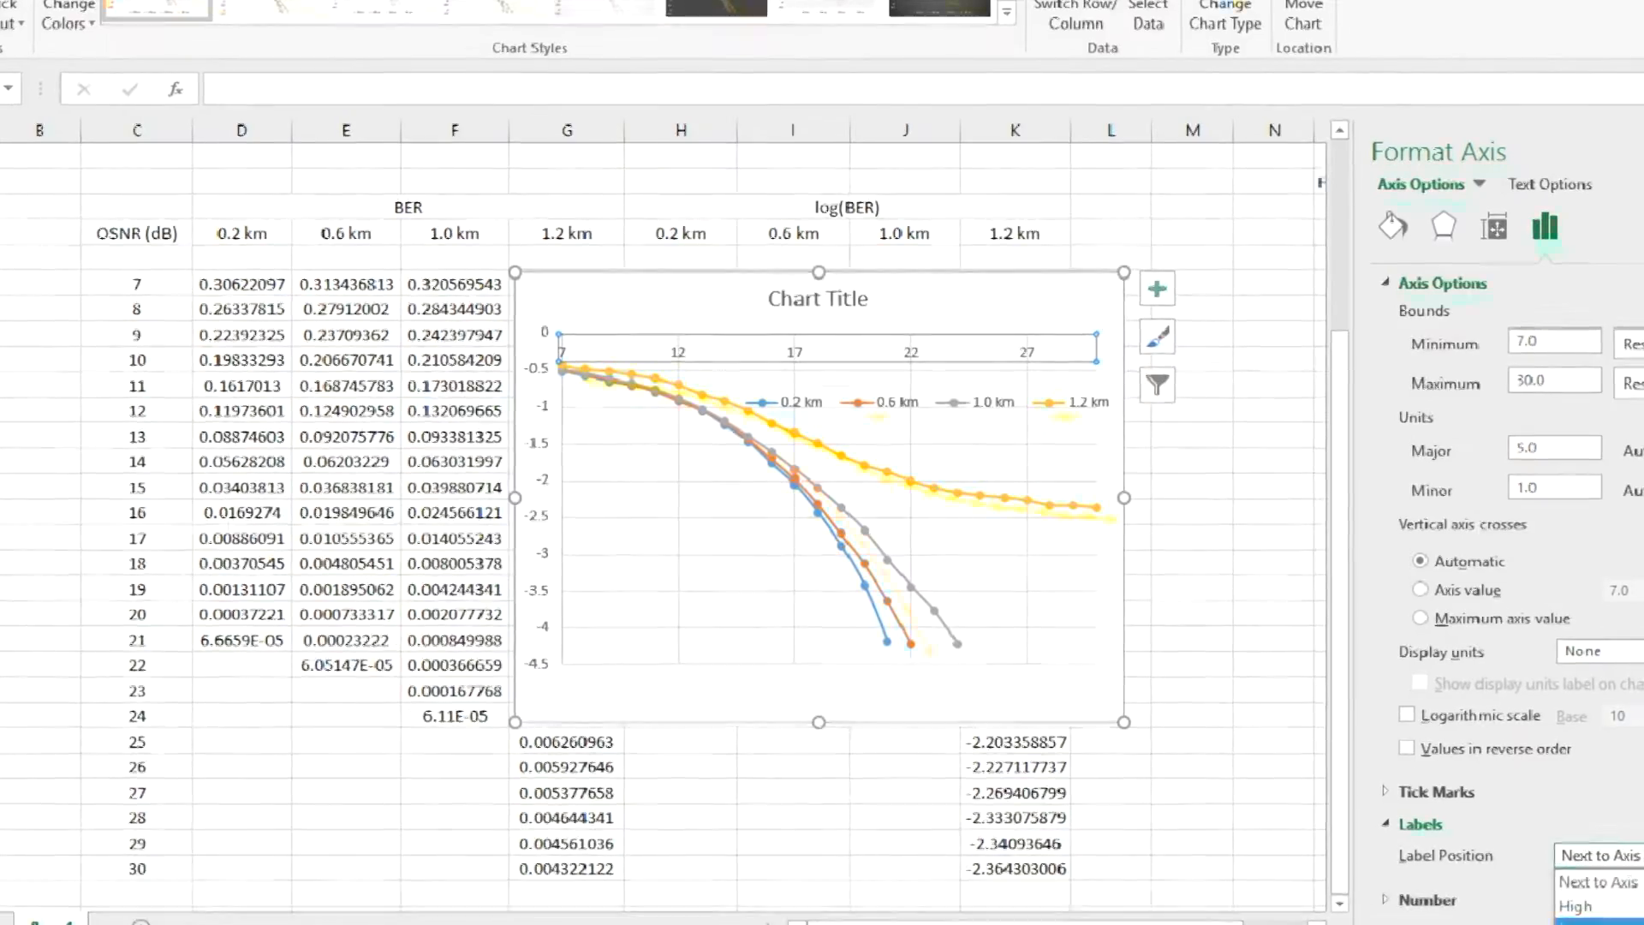
pyautogui.click(1541, 903)
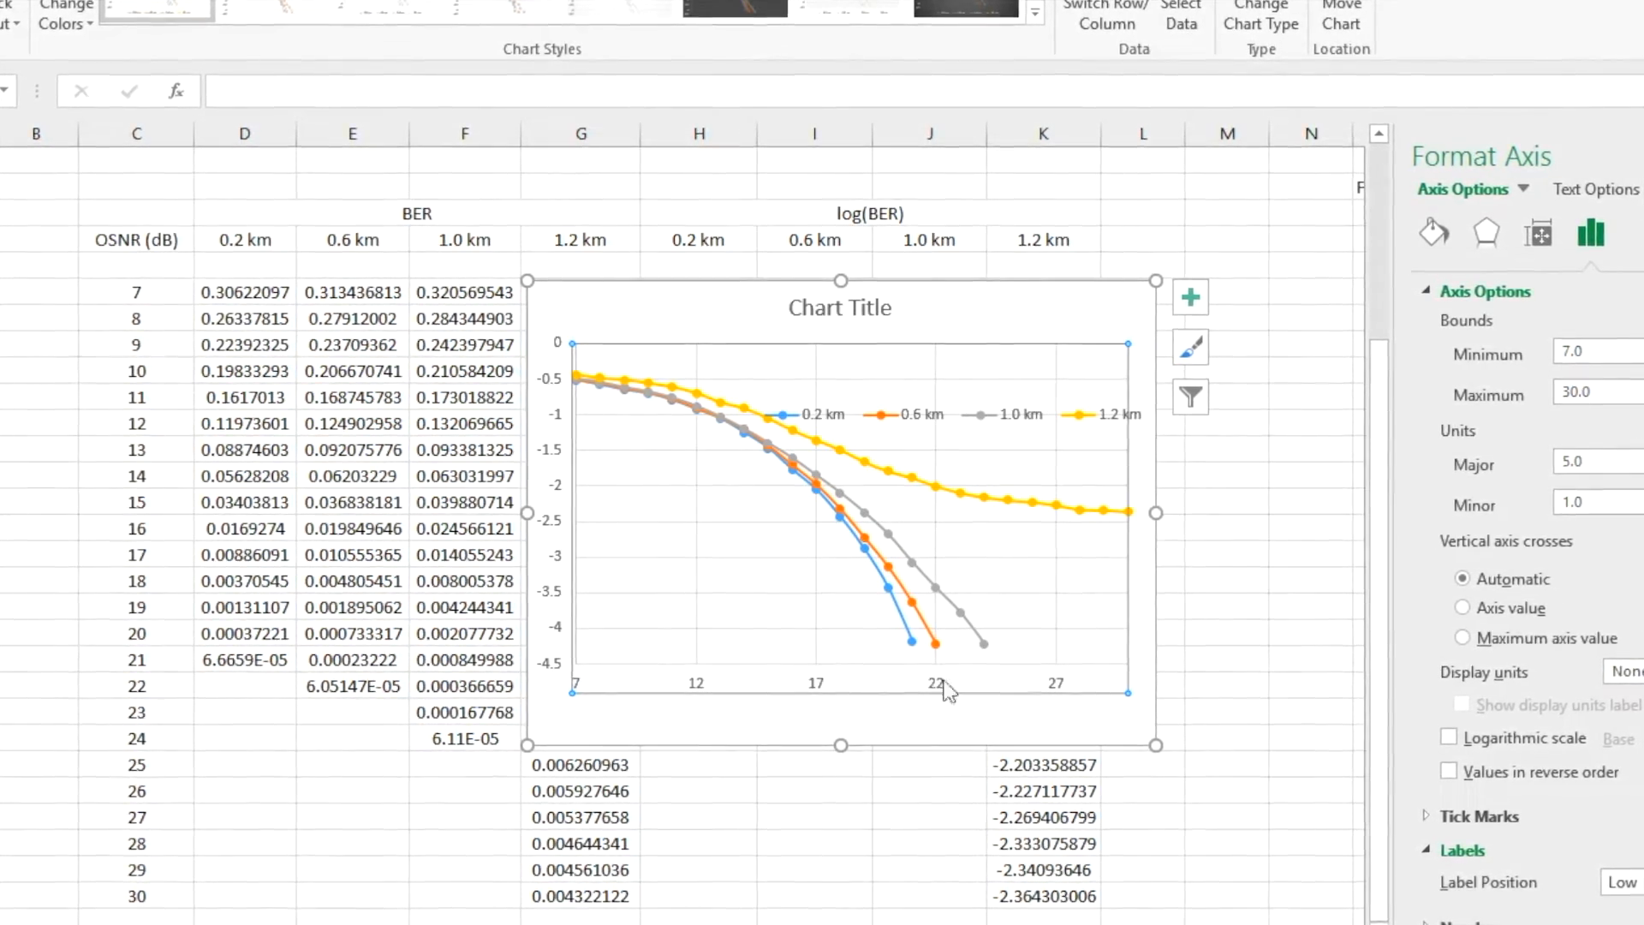
# Step: Set the major unit of the horizontal axis to 2
pyautogui.click(1573, 463)
pyautogui.press('Delete')
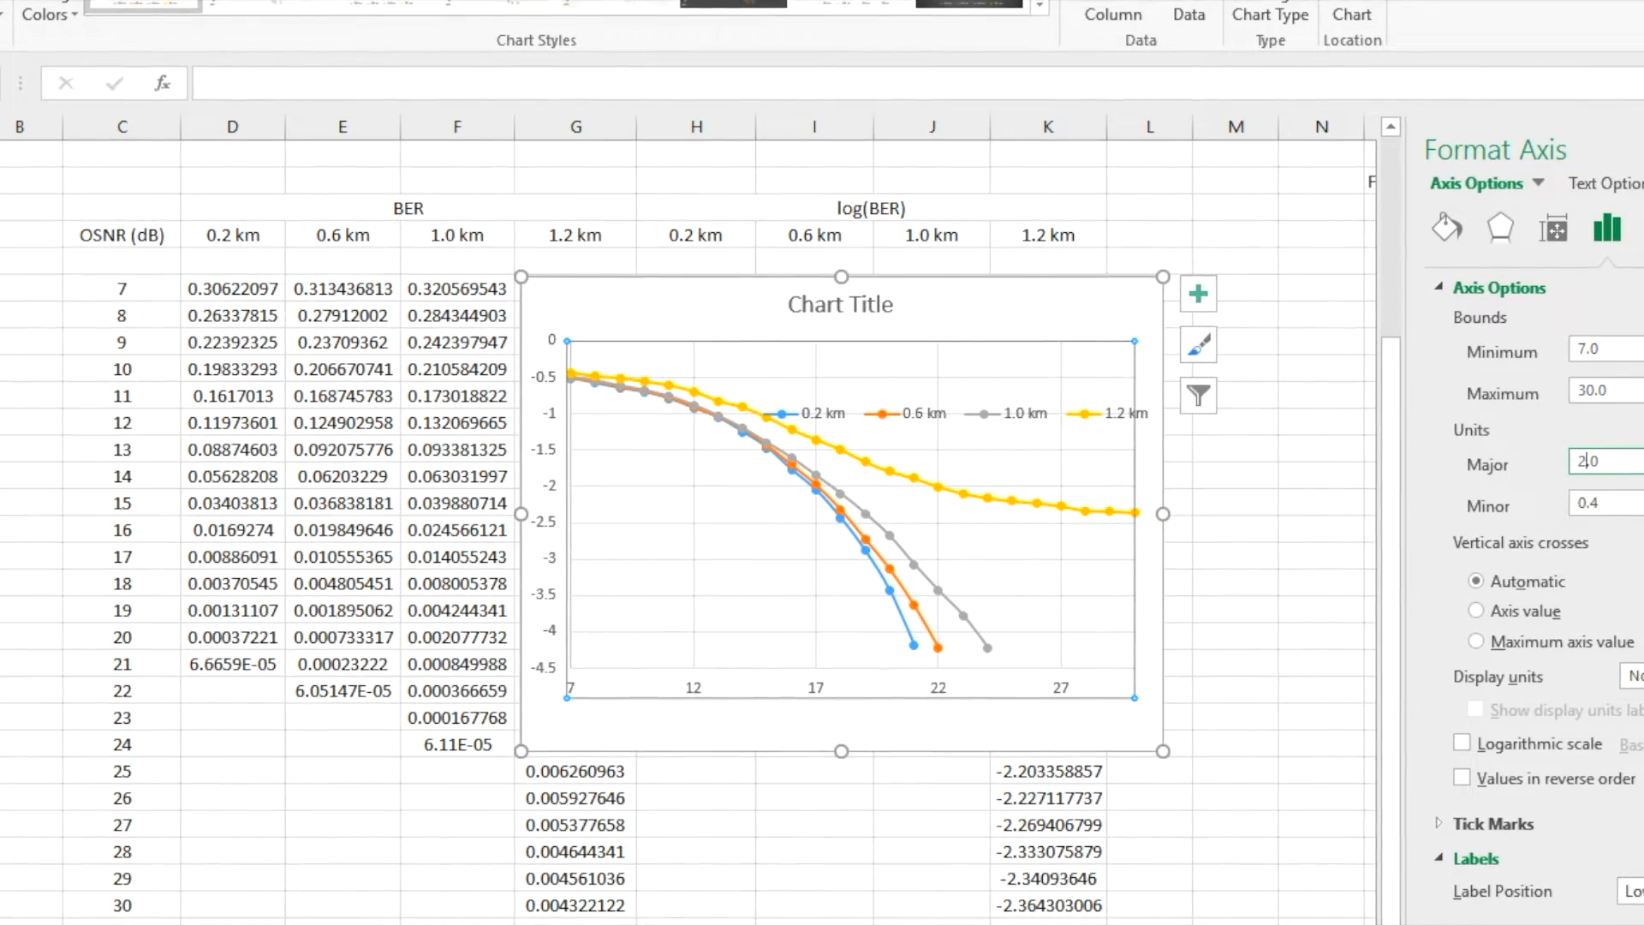
pyautogui.press('Return')
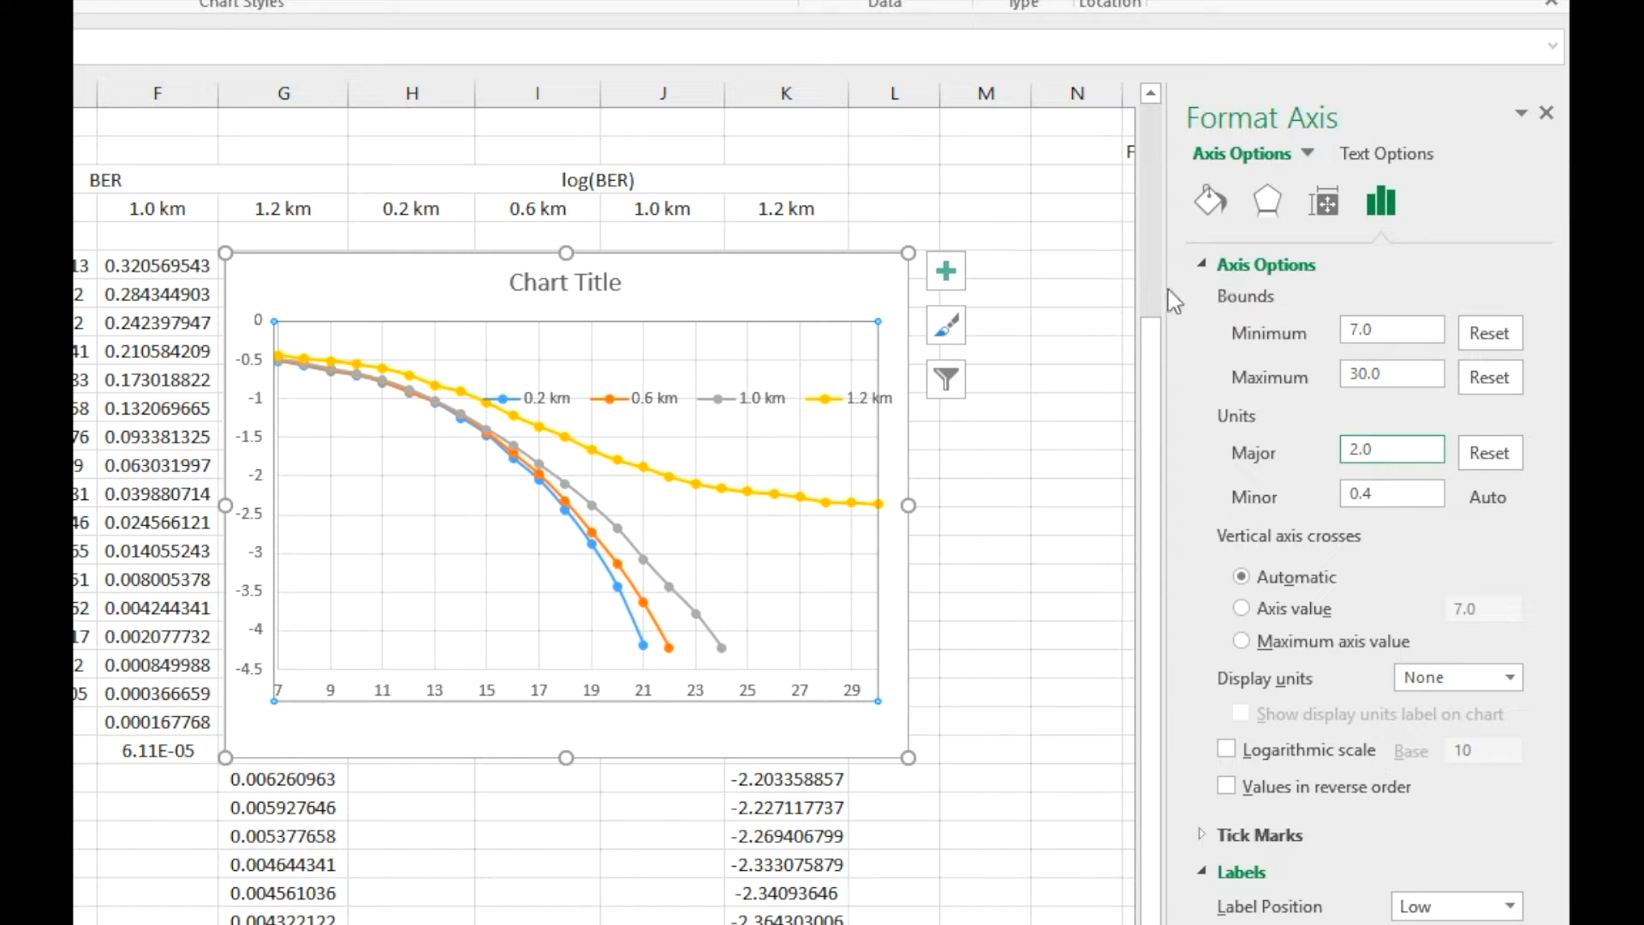
# Step: Change the markers of the 0.2 km series to the built-in square type
pyautogui.click(582, 616)
pyautogui.click(631, 615)
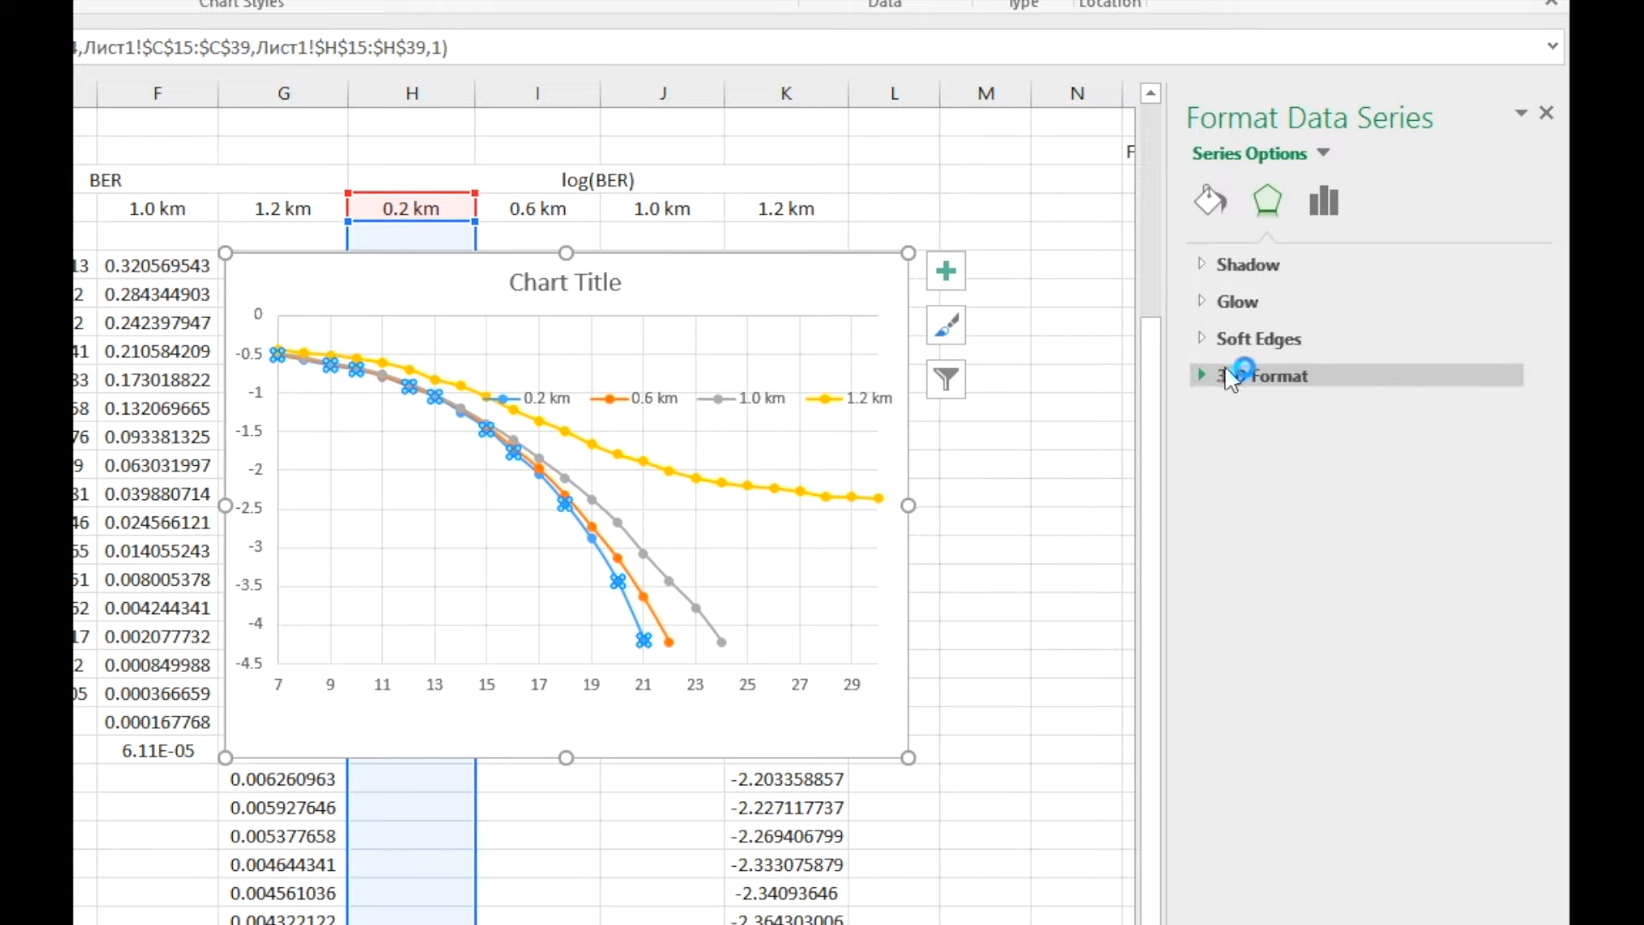
pyautogui.click(1225, 206)
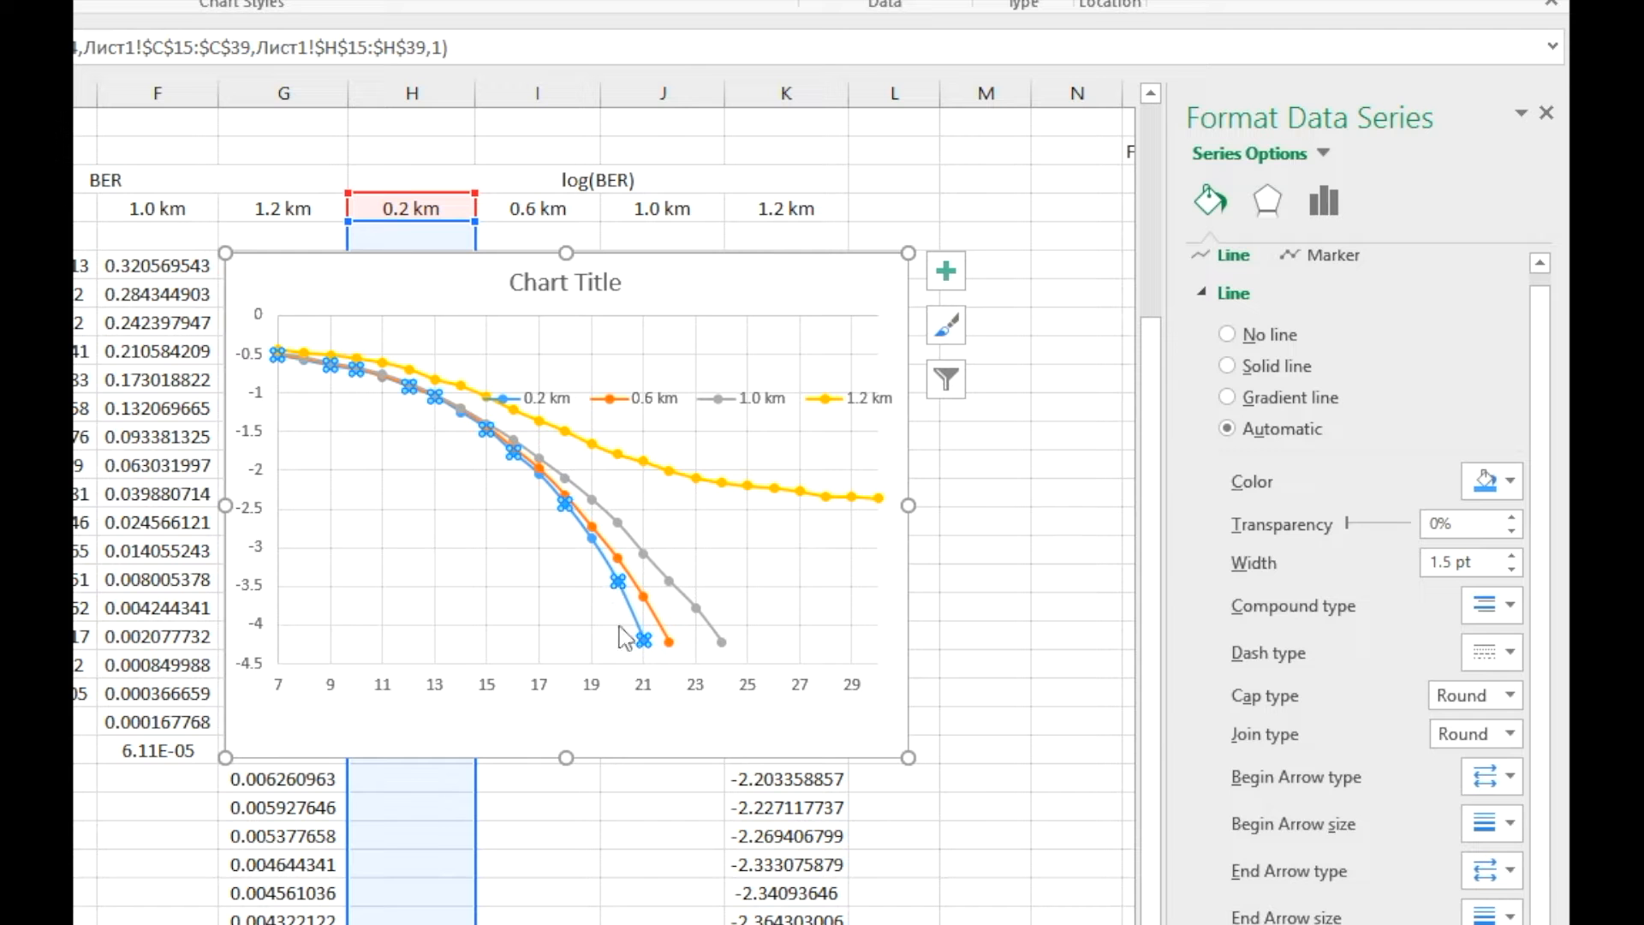
pyautogui.click(1325, 254)
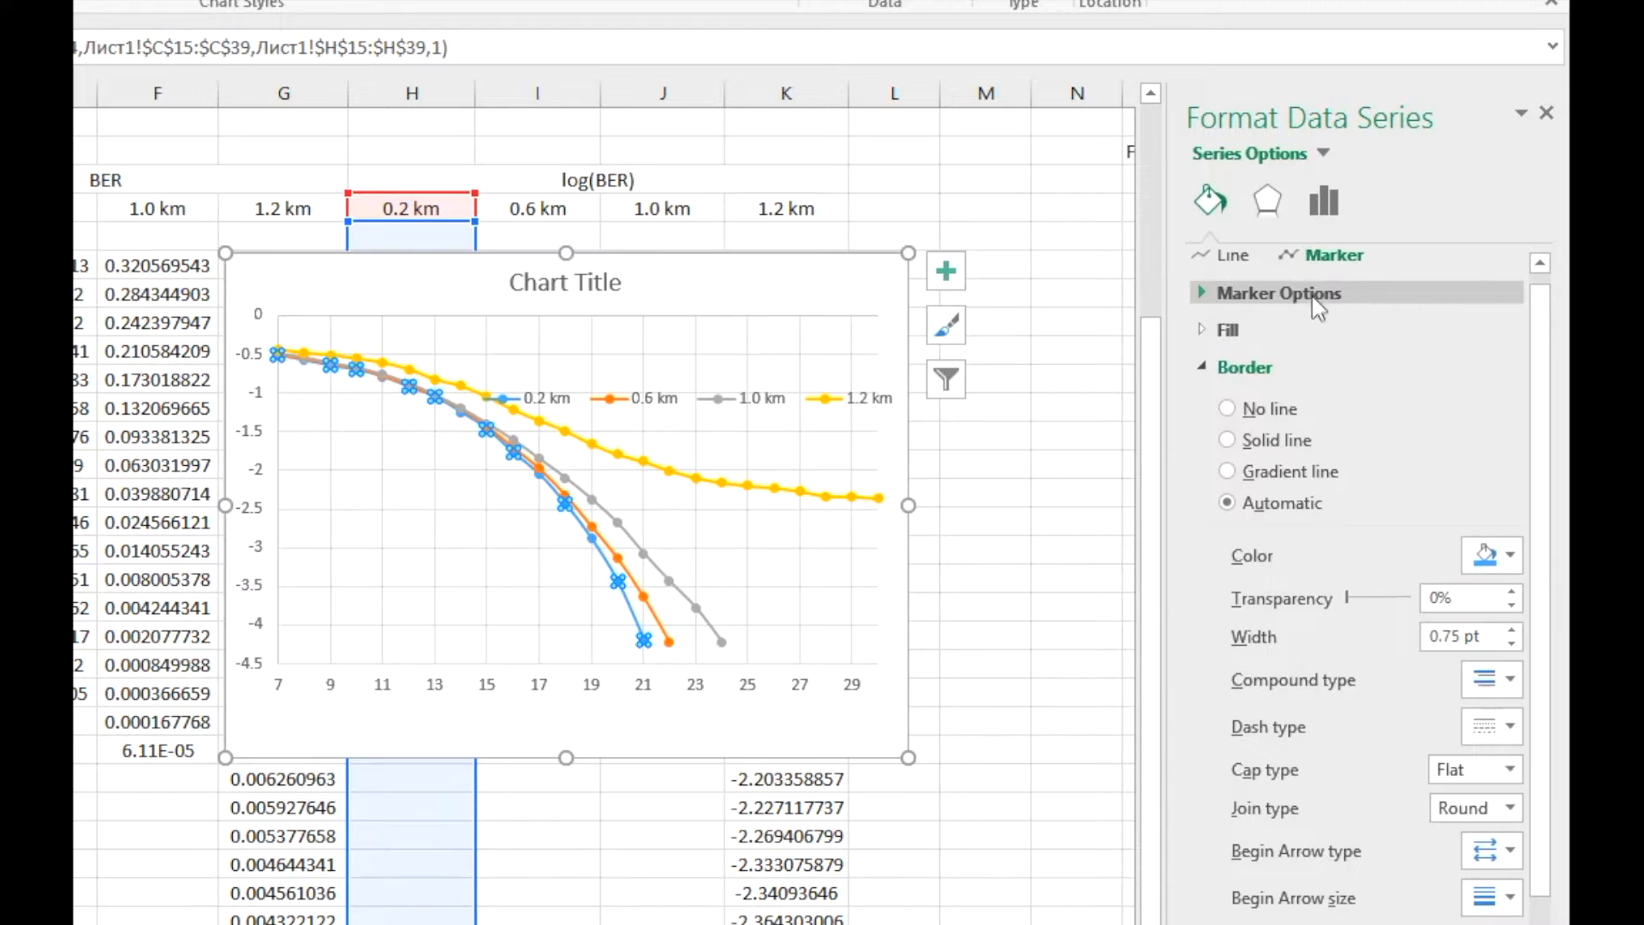
pyautogui.click(1293, 294)
pyautogui.click(1232, 399)
pyautogui.click(1338, 433)
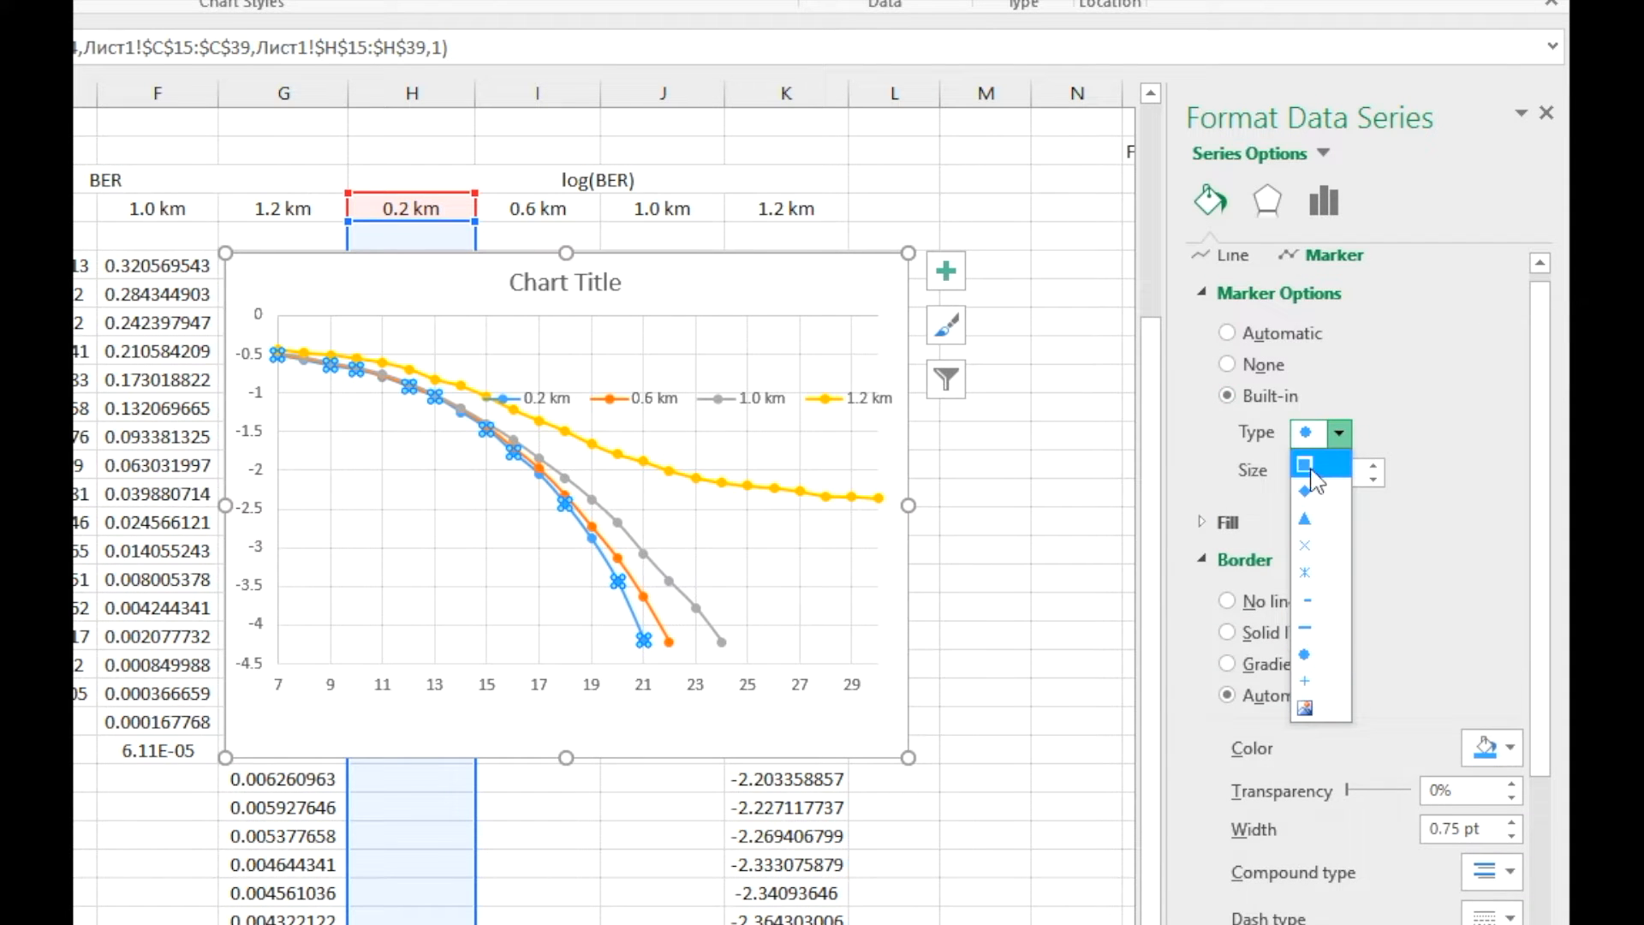
pyautogui.click(1311, 469)
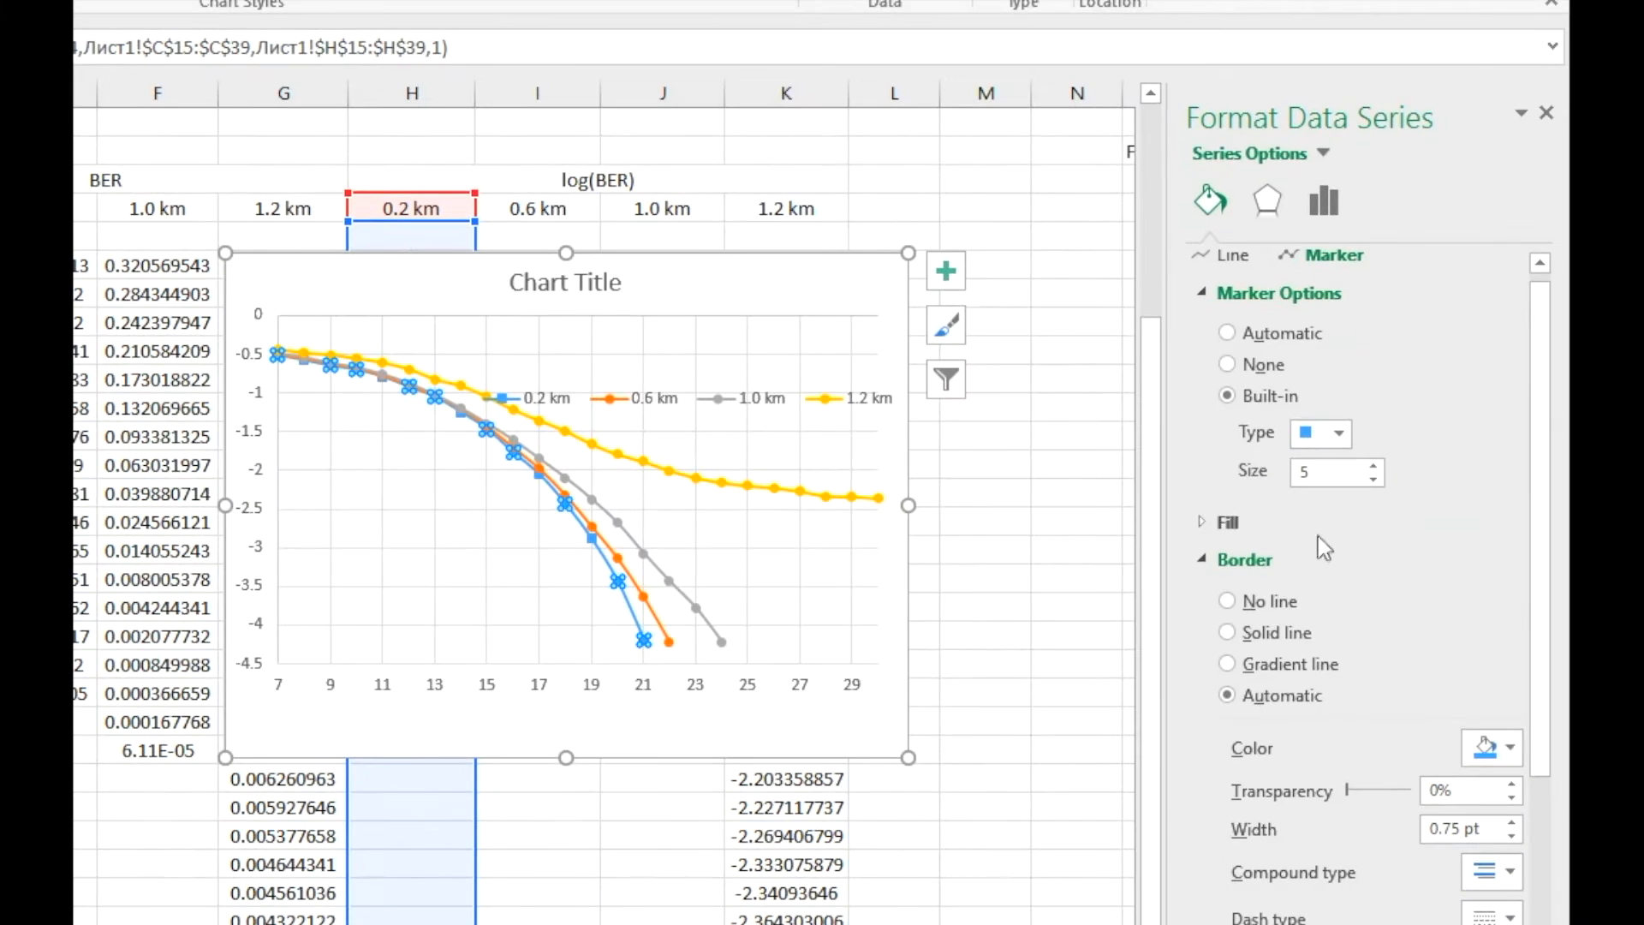
# Step: Fill the 0.2 km series markers with the standard dark blue color
pyautogui.click(1220, 523)
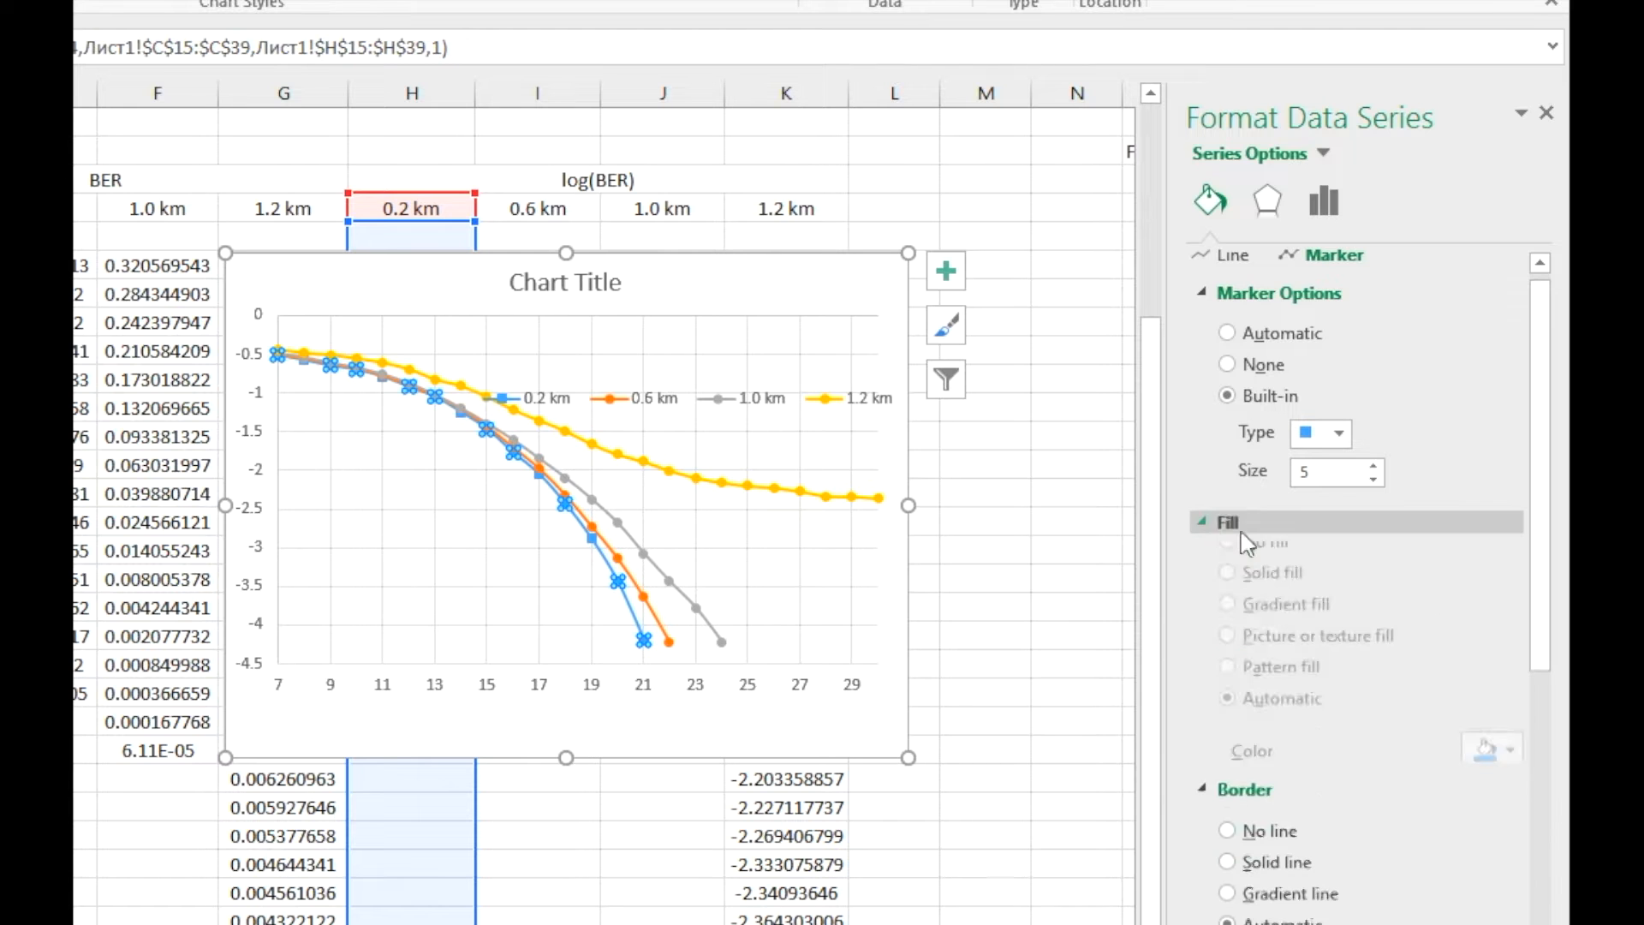
pyautogui.click(1507, 781)
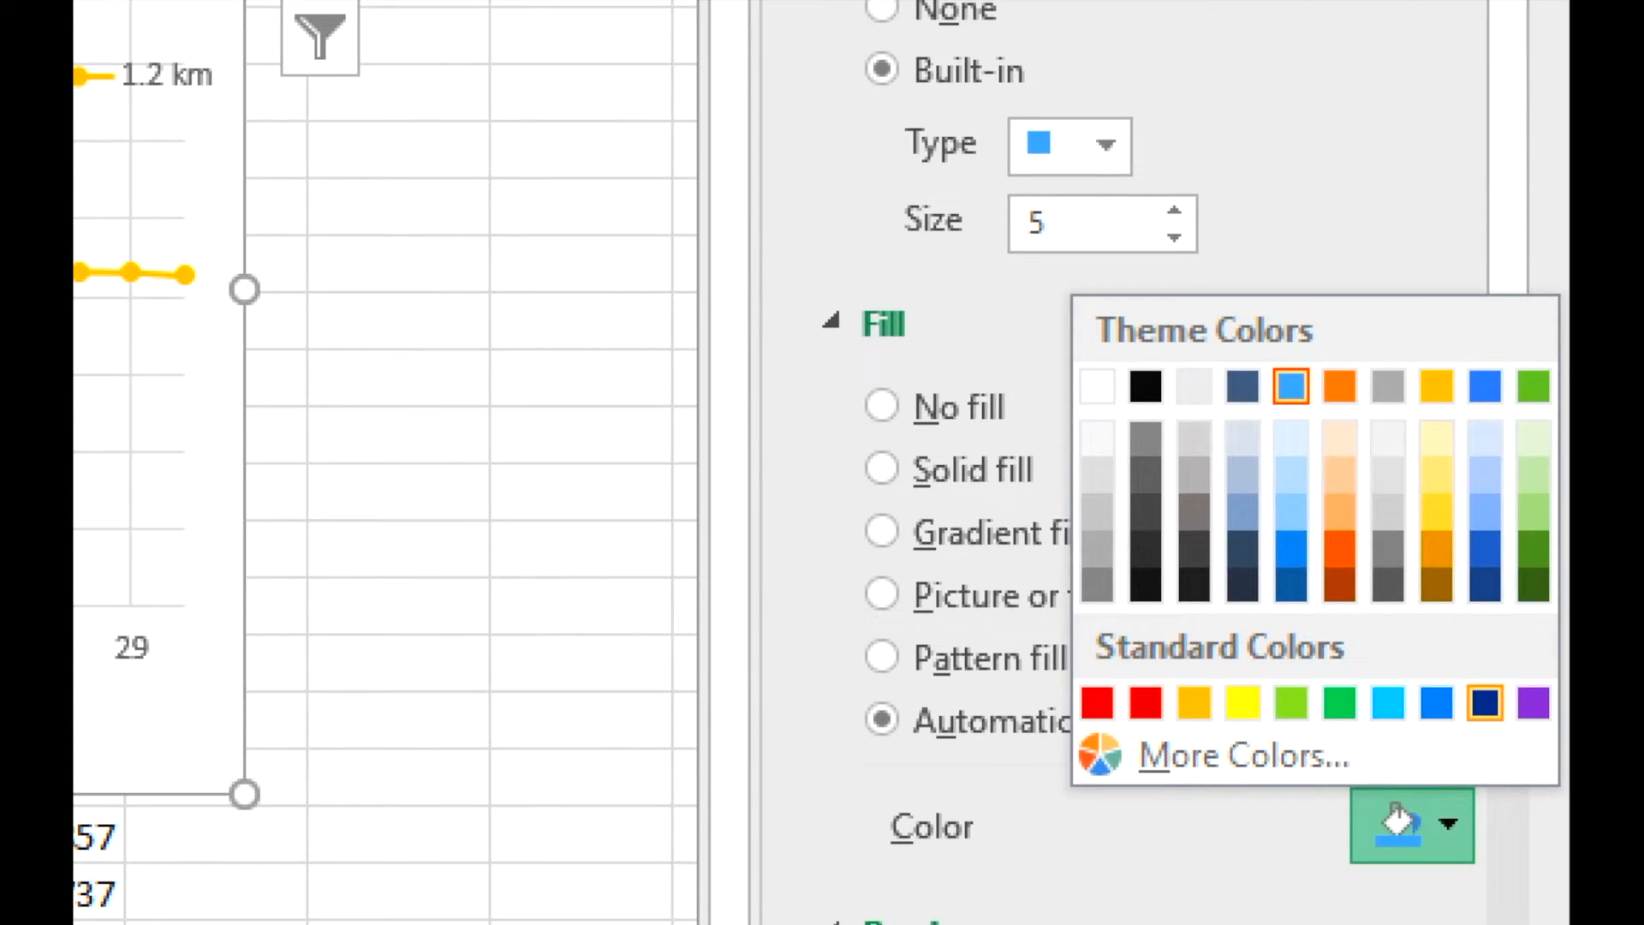
pyautogui.click(1436, 702)
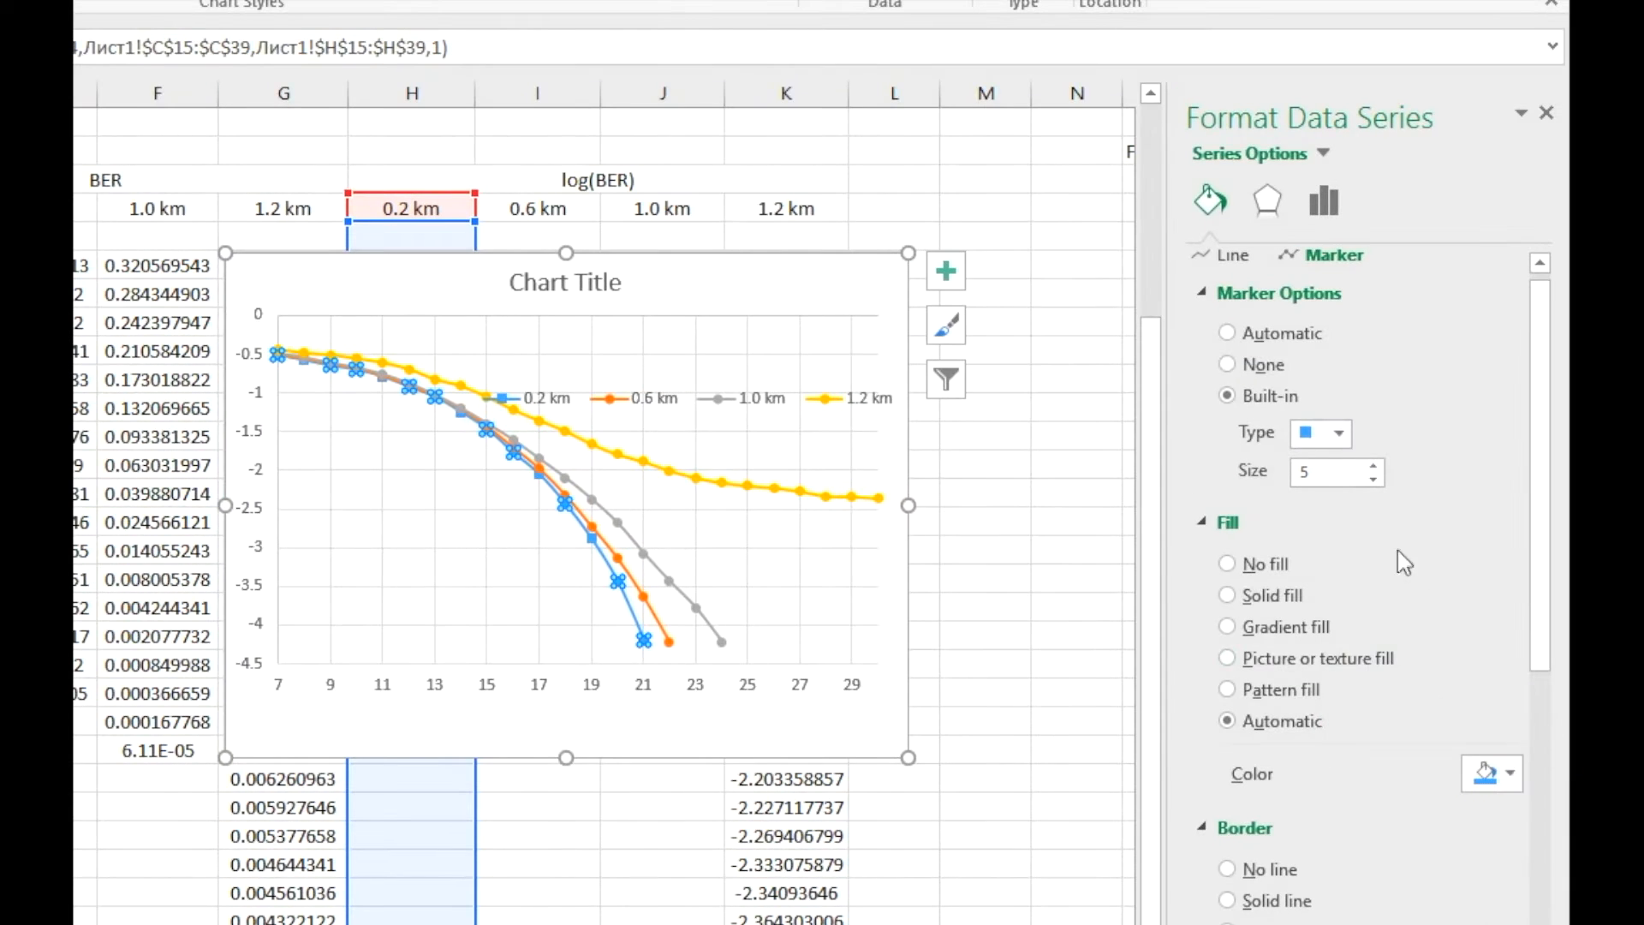
pyautogui.click(1512, 771)
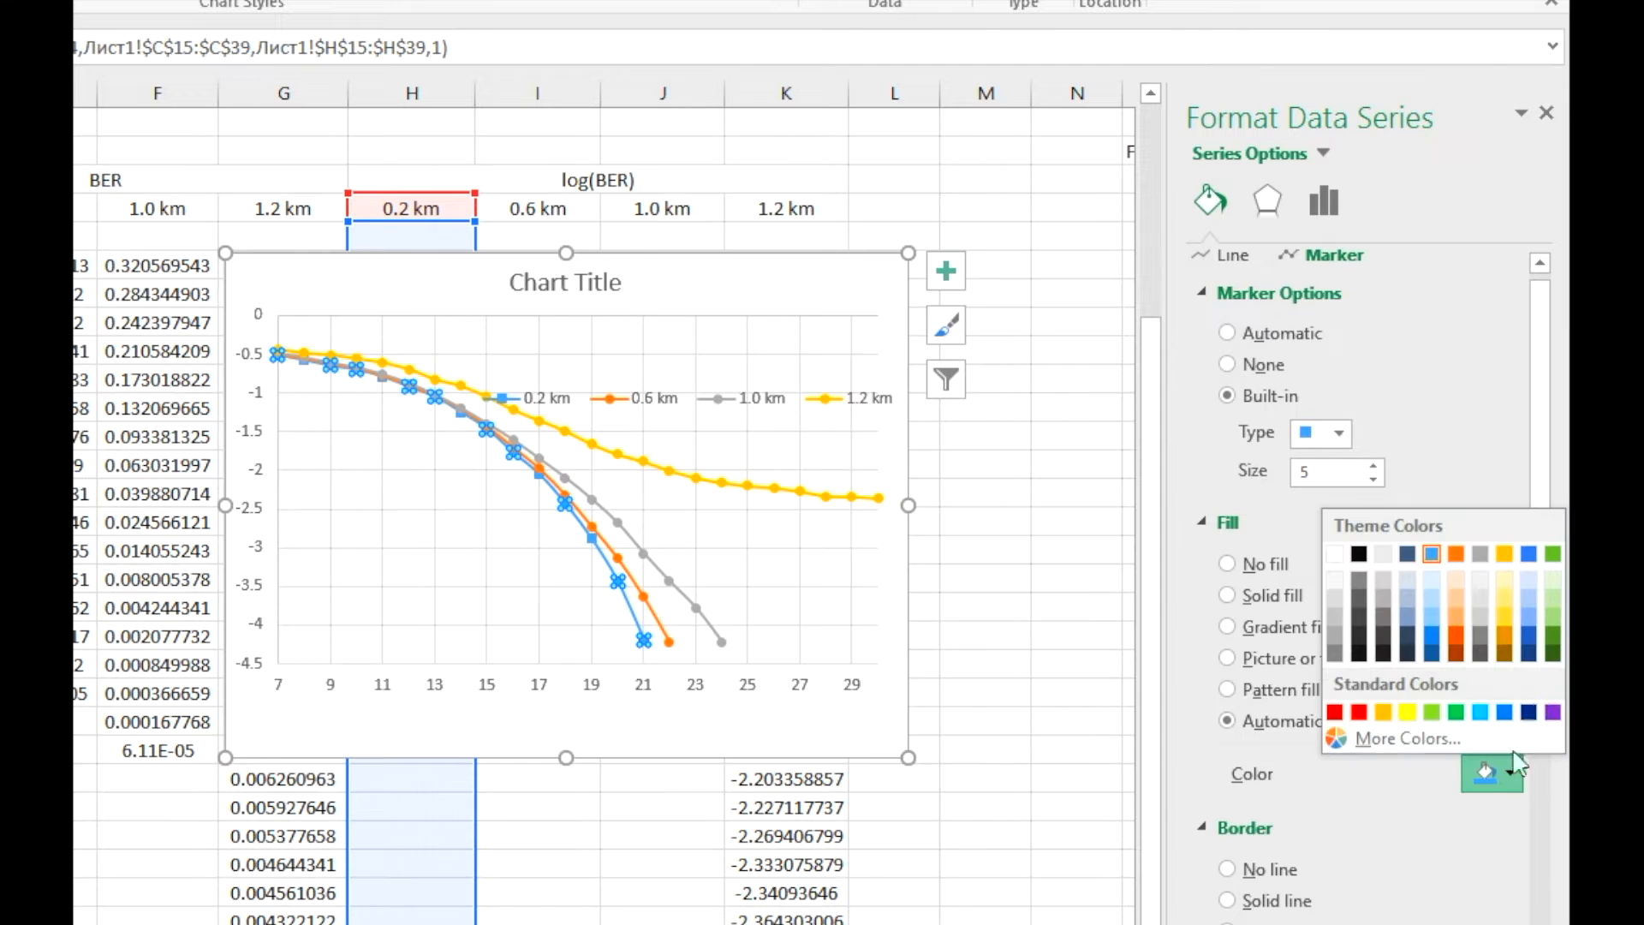
pyautogui.click(1529, 711)
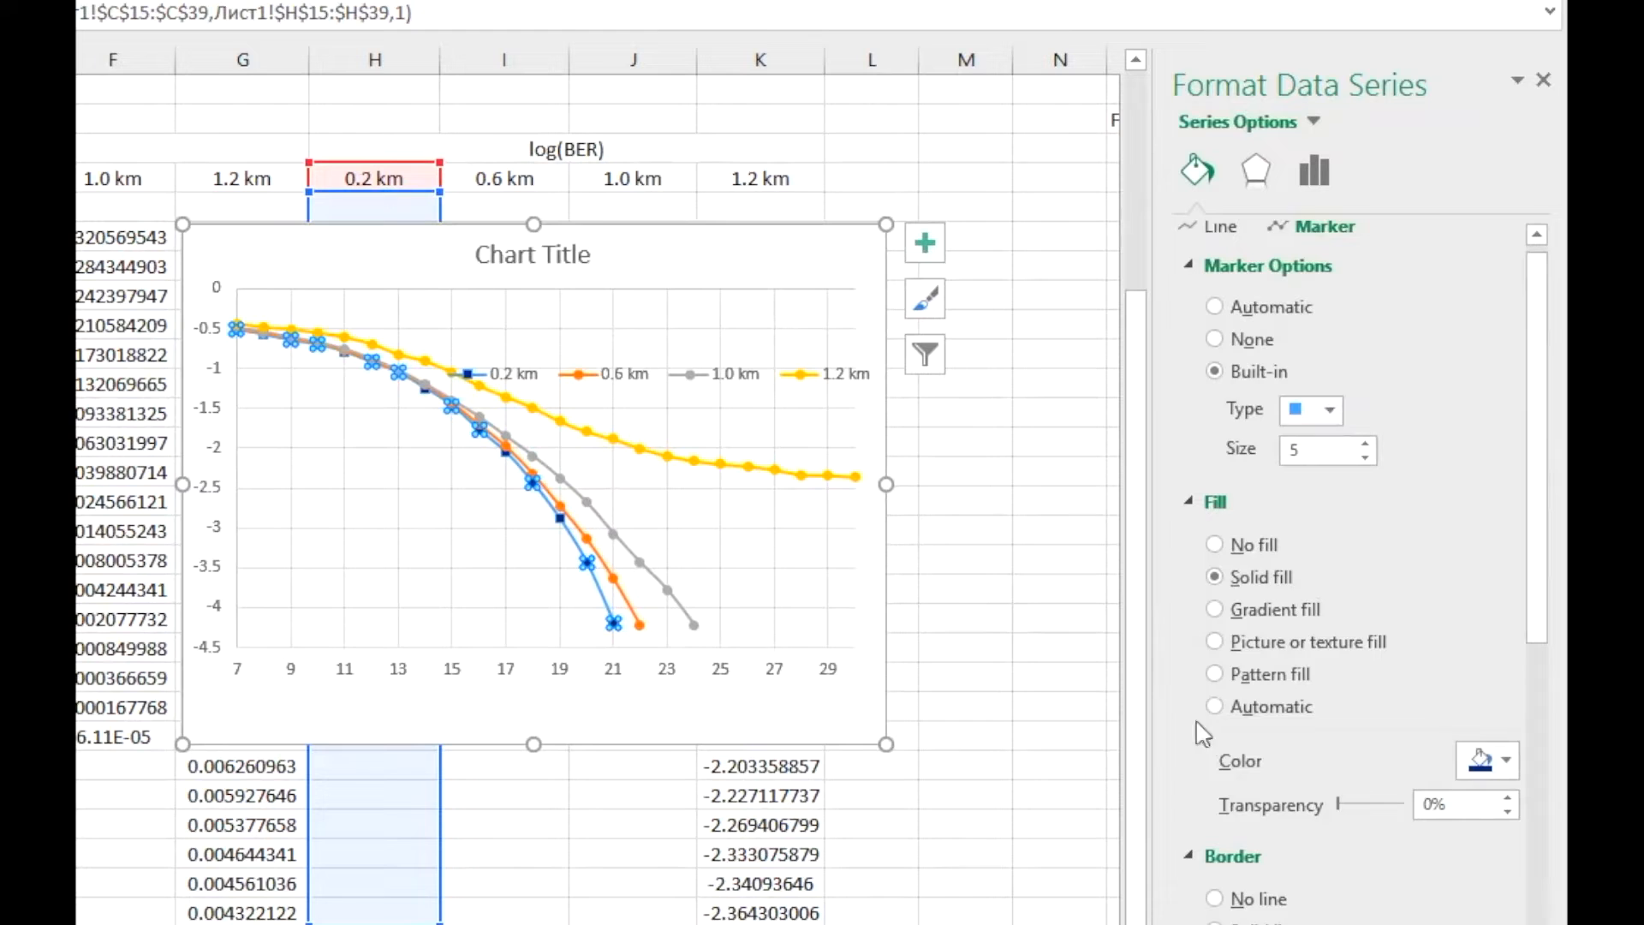
# Step: Set the marker border color of the 0.2 km series to standard dark blue
pyautogui.scroll(-4, 1319, 685)
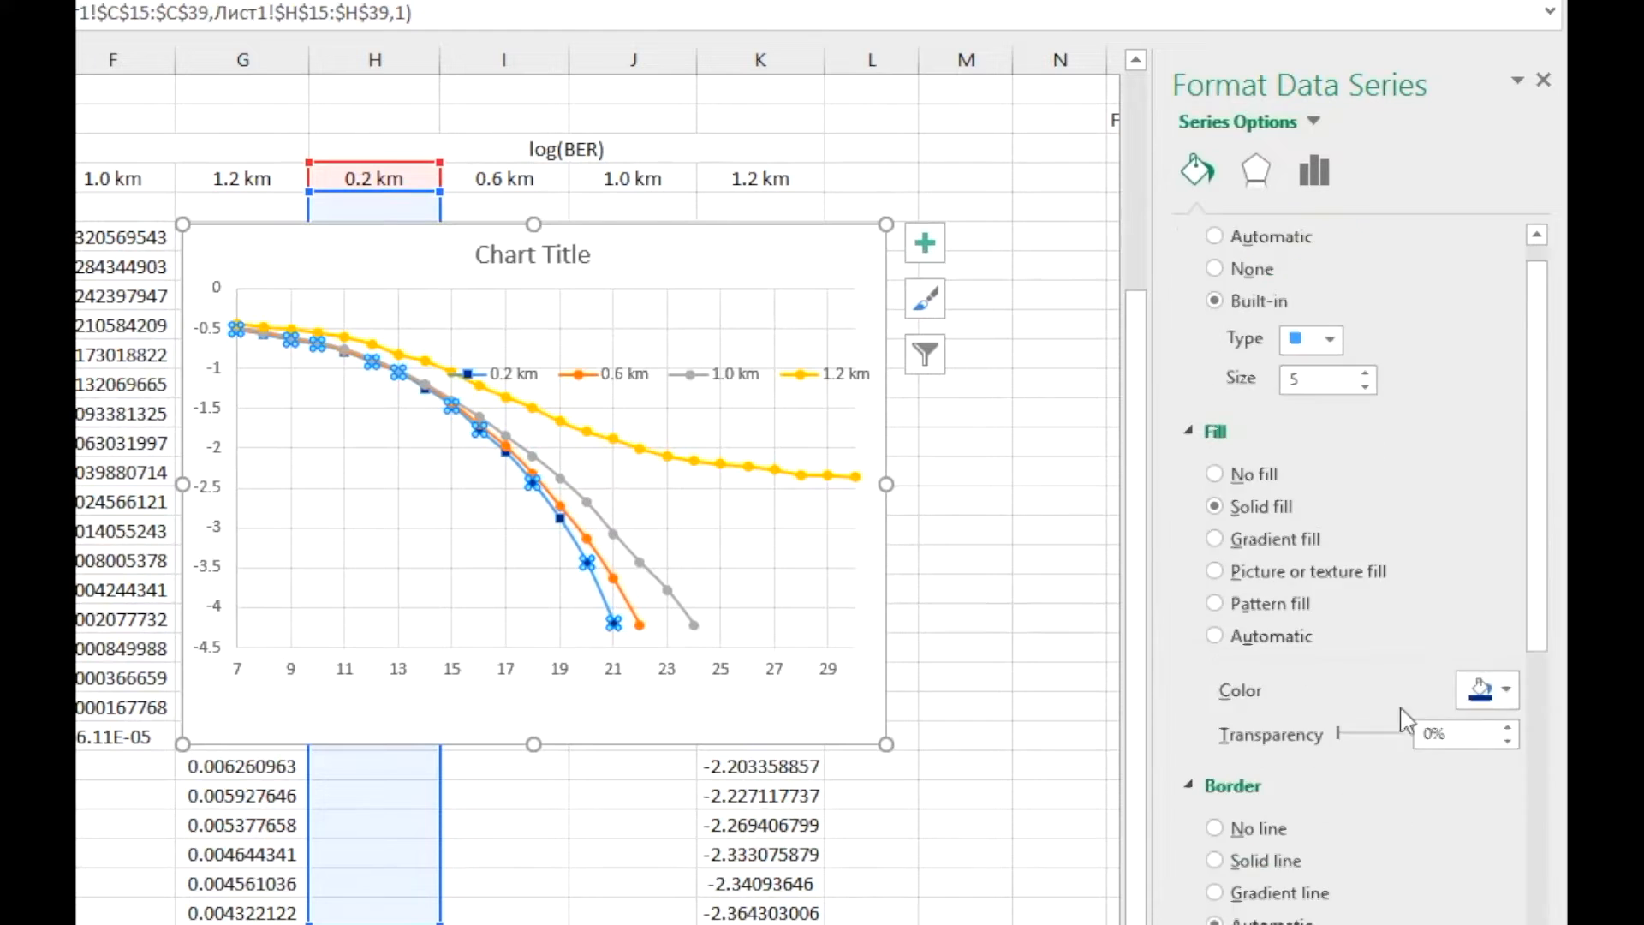
pyautogui.scroll(-2, 1316, 685)
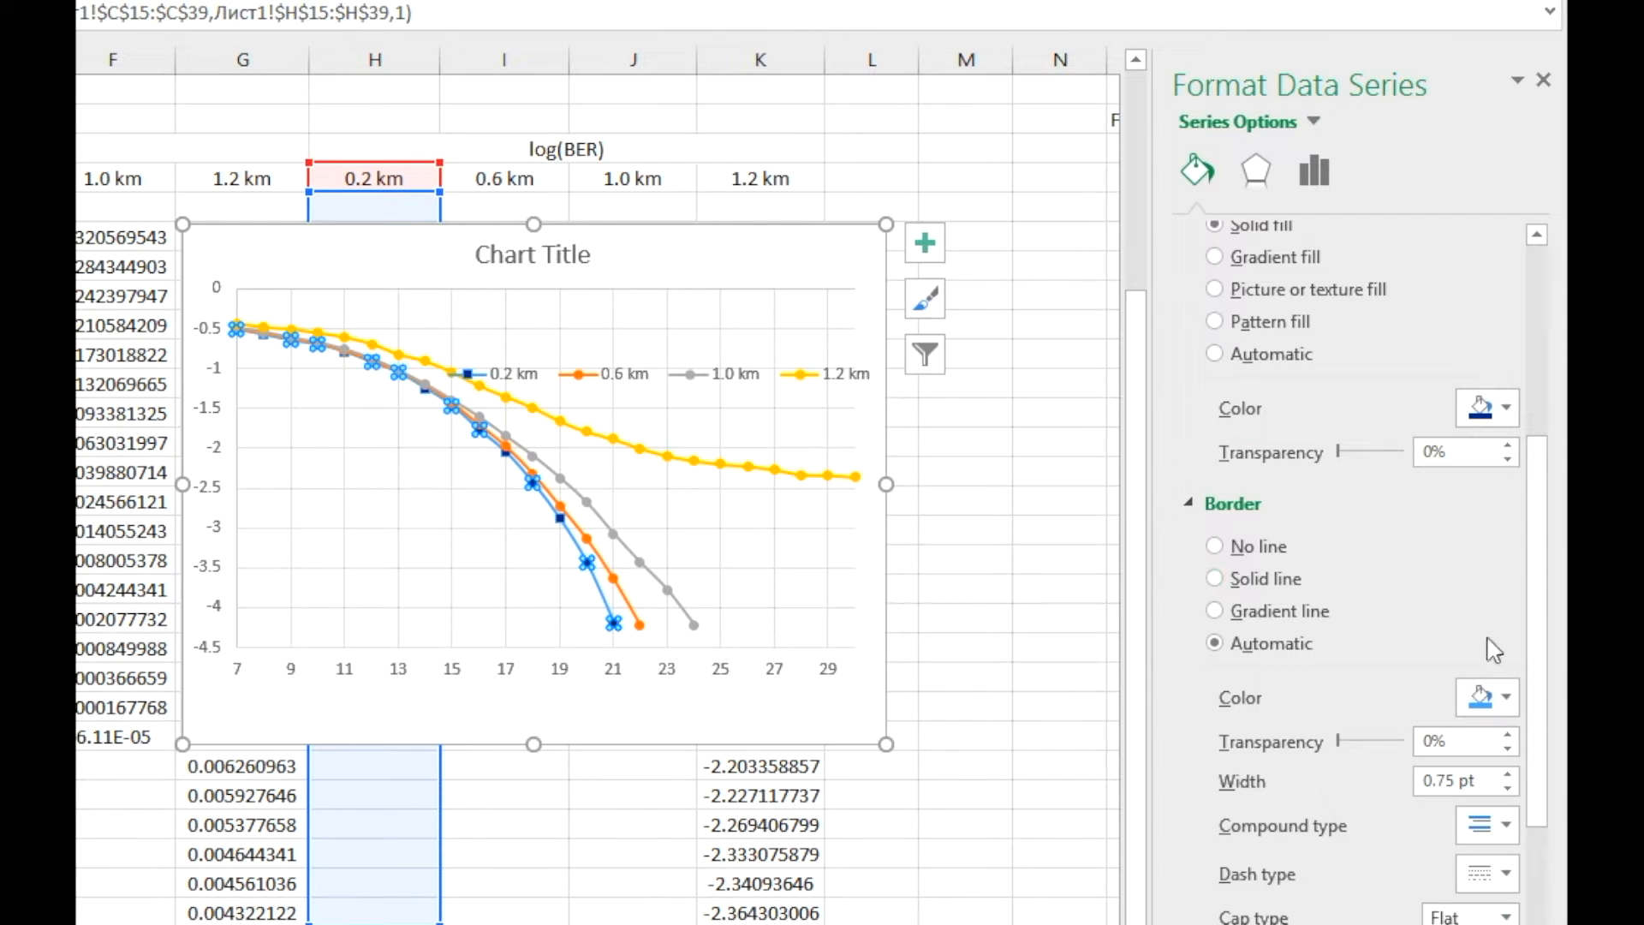
pyautogui.click(1494, 704)
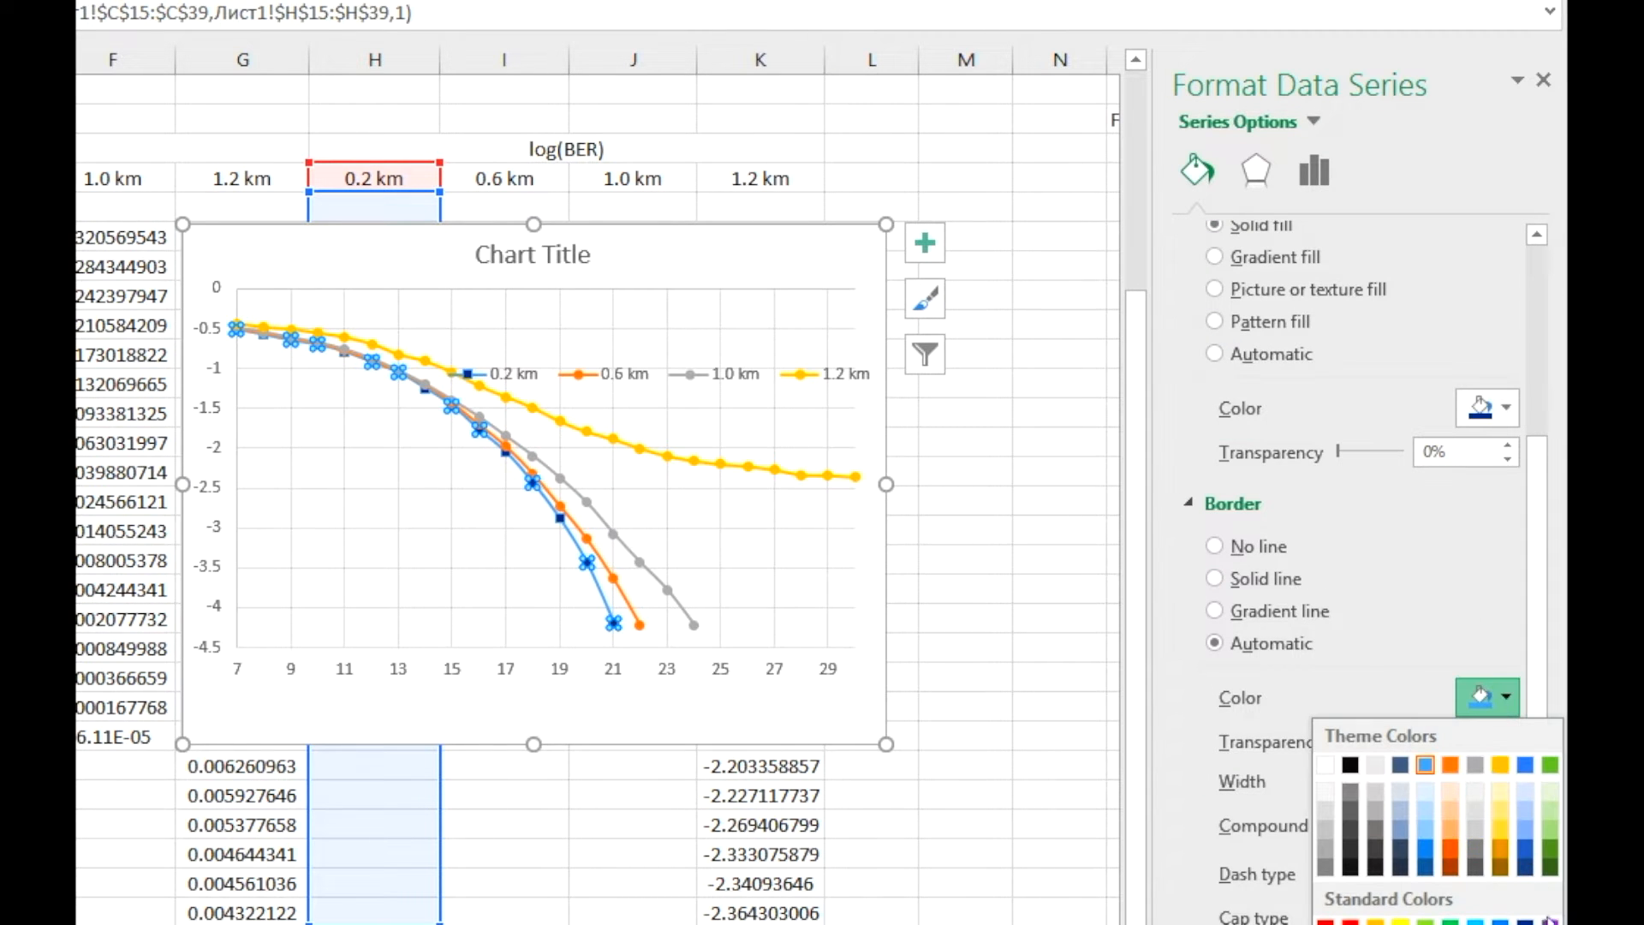
pyautogui.click(1525, 920)
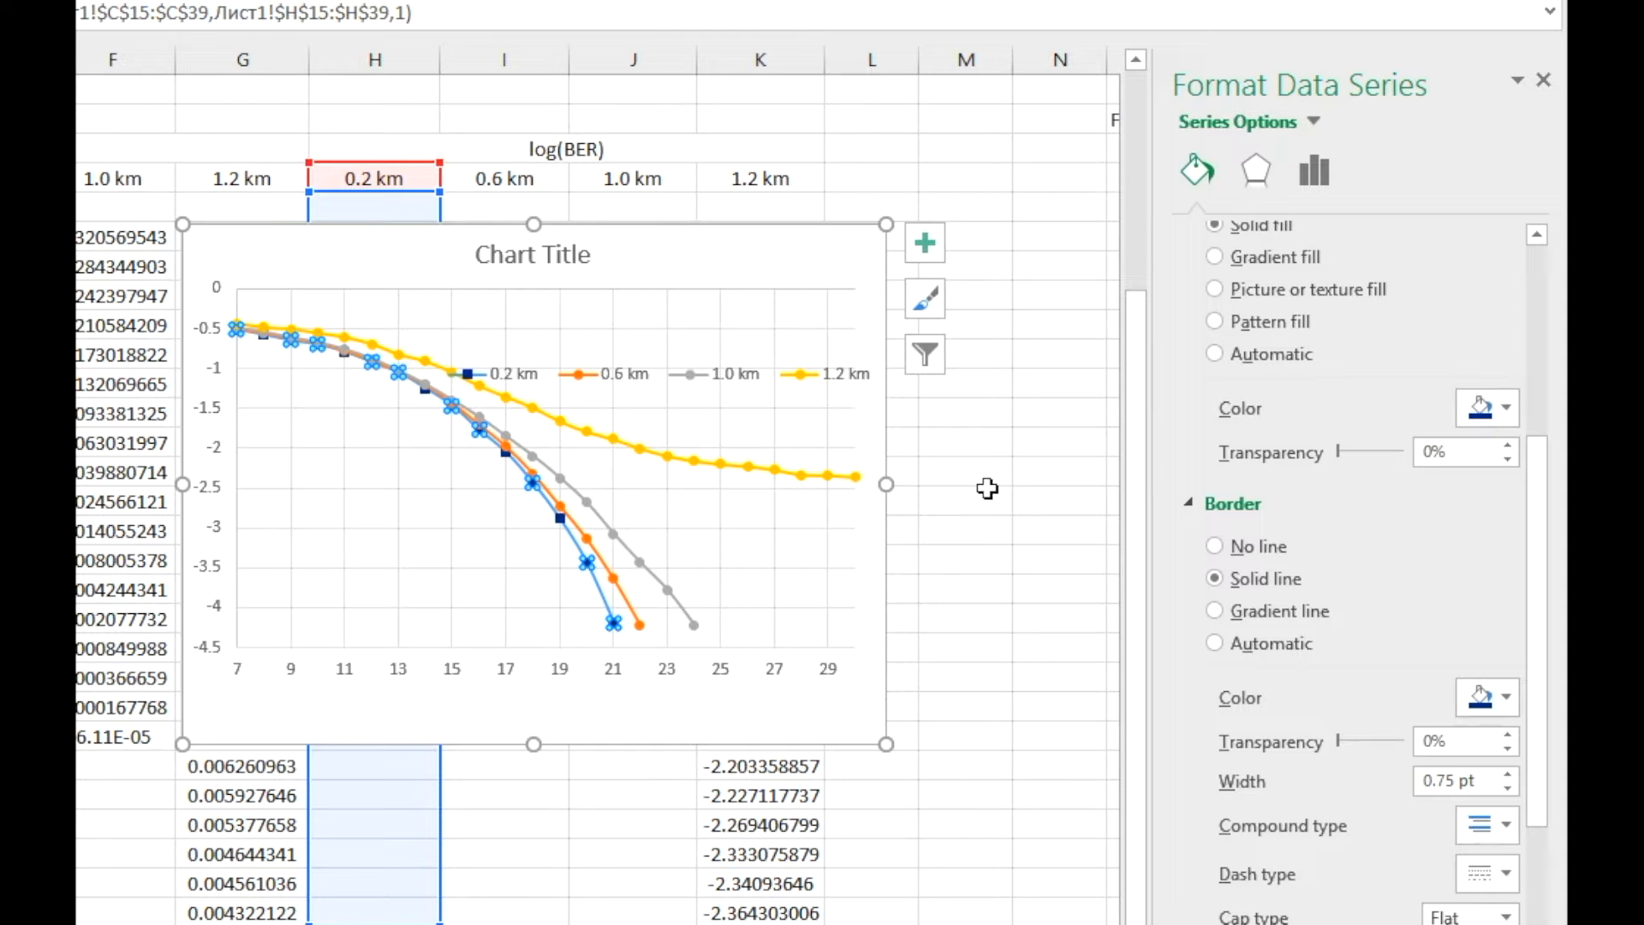
# Step: Color the line segment ending at the last 0.2 km data point, at OSNR 21, standard dark blue
pyautogui.click(606, 609)
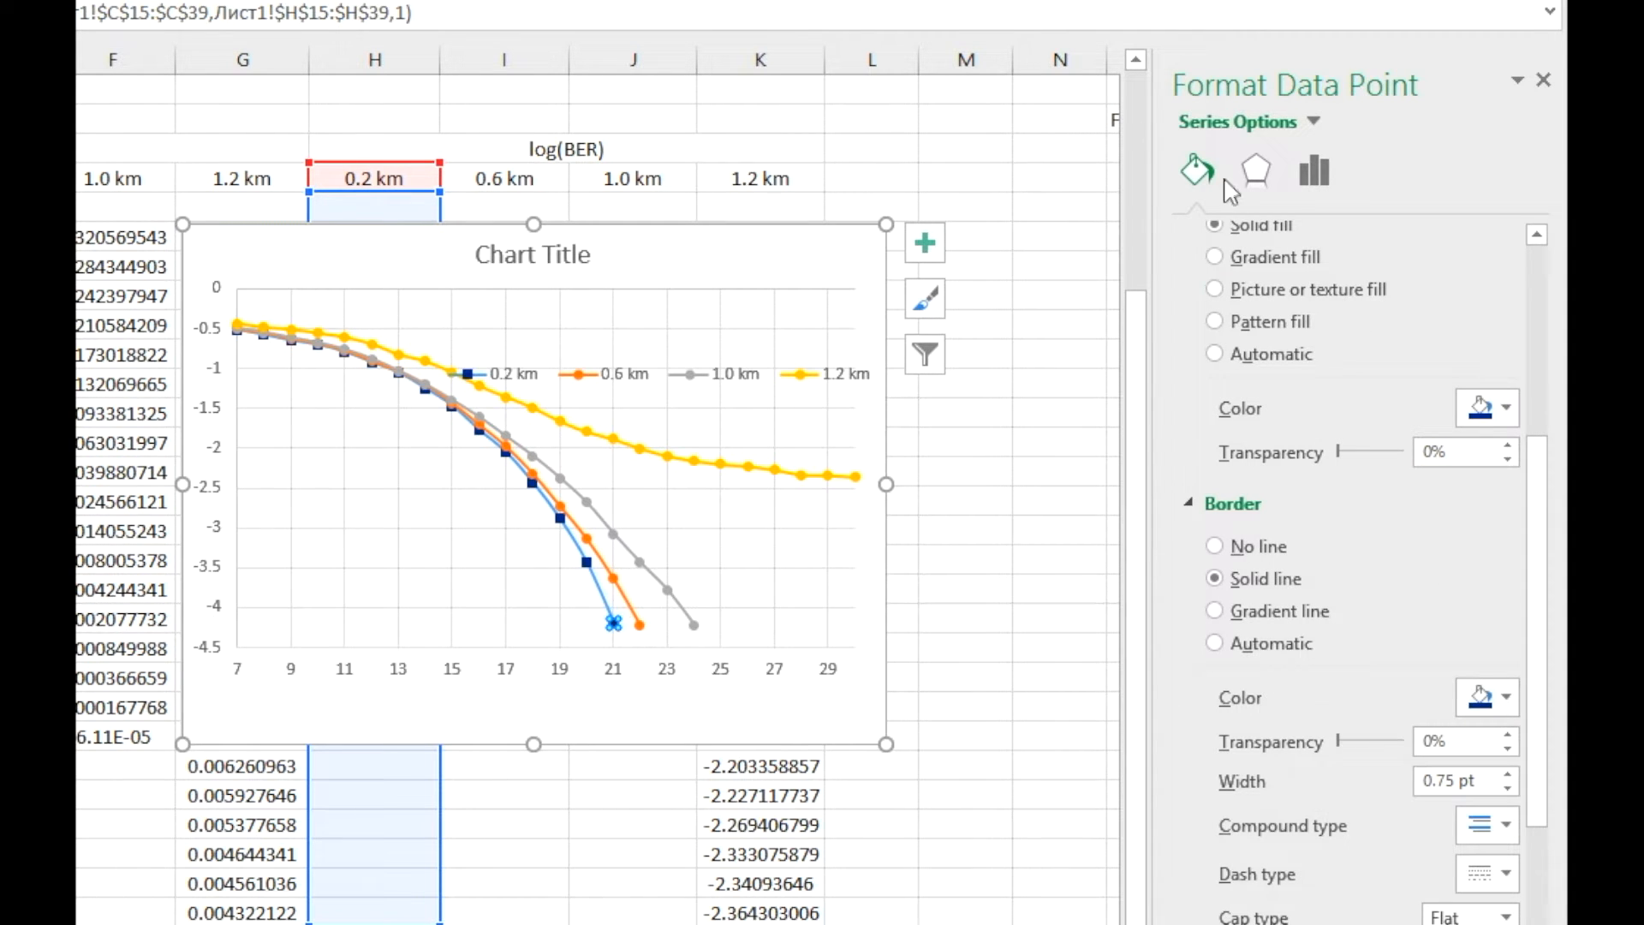
pyautogui.scroll(3, 542, 588)
pyautogui.scroll(-3, 488, 639)
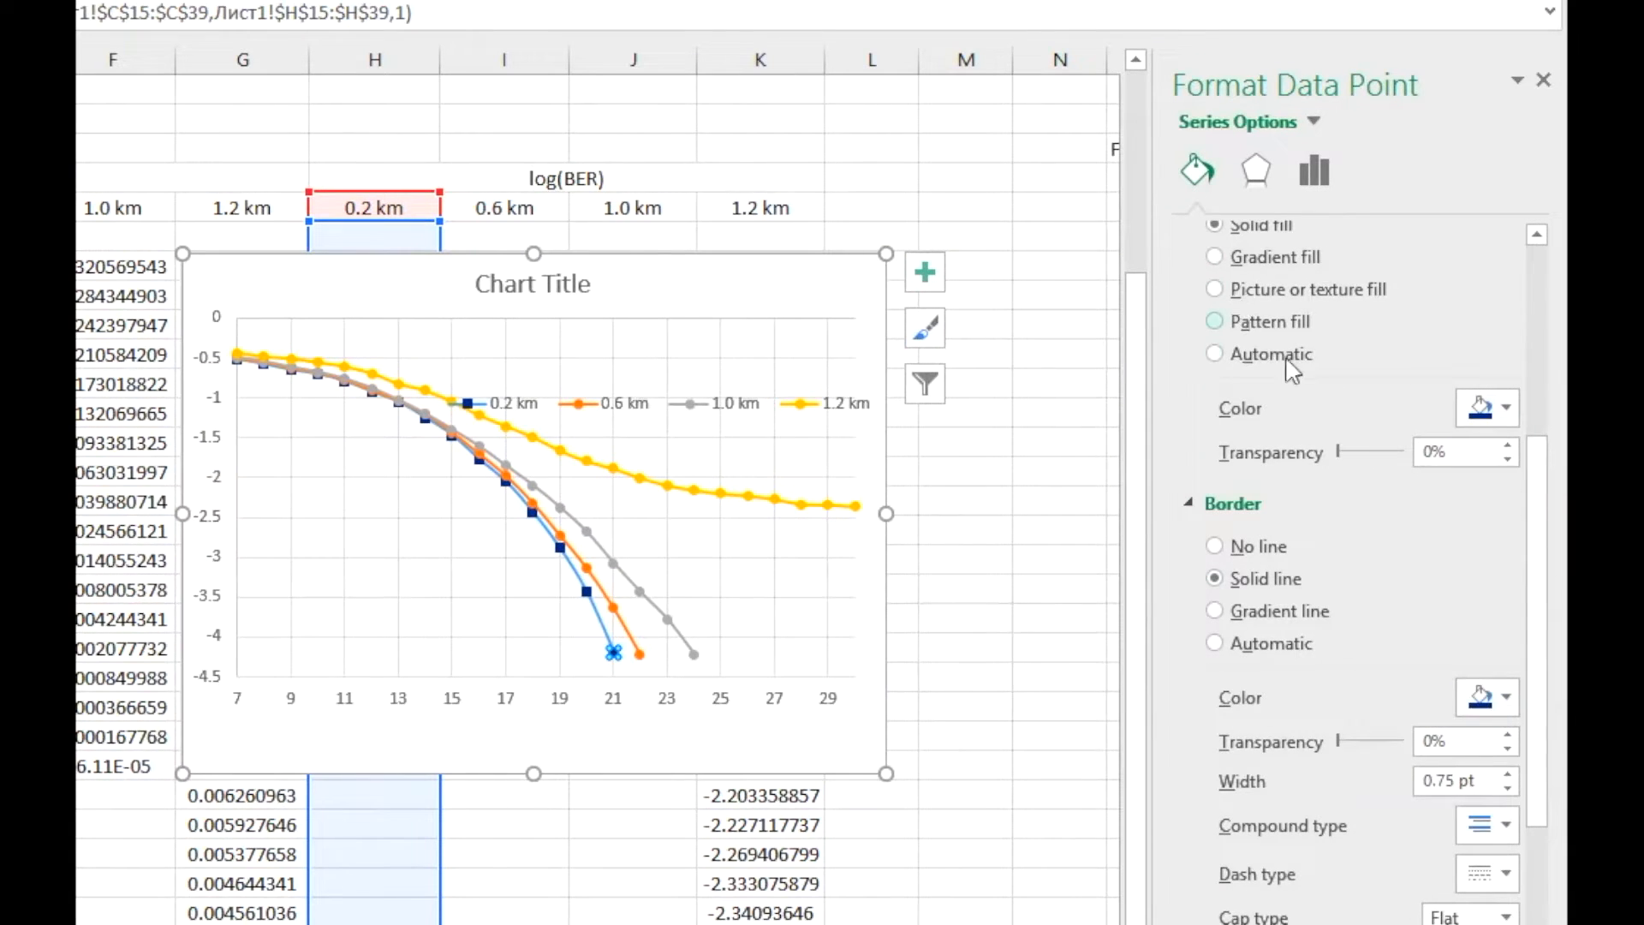
pyautogui.scroll(5, 1304, 381)
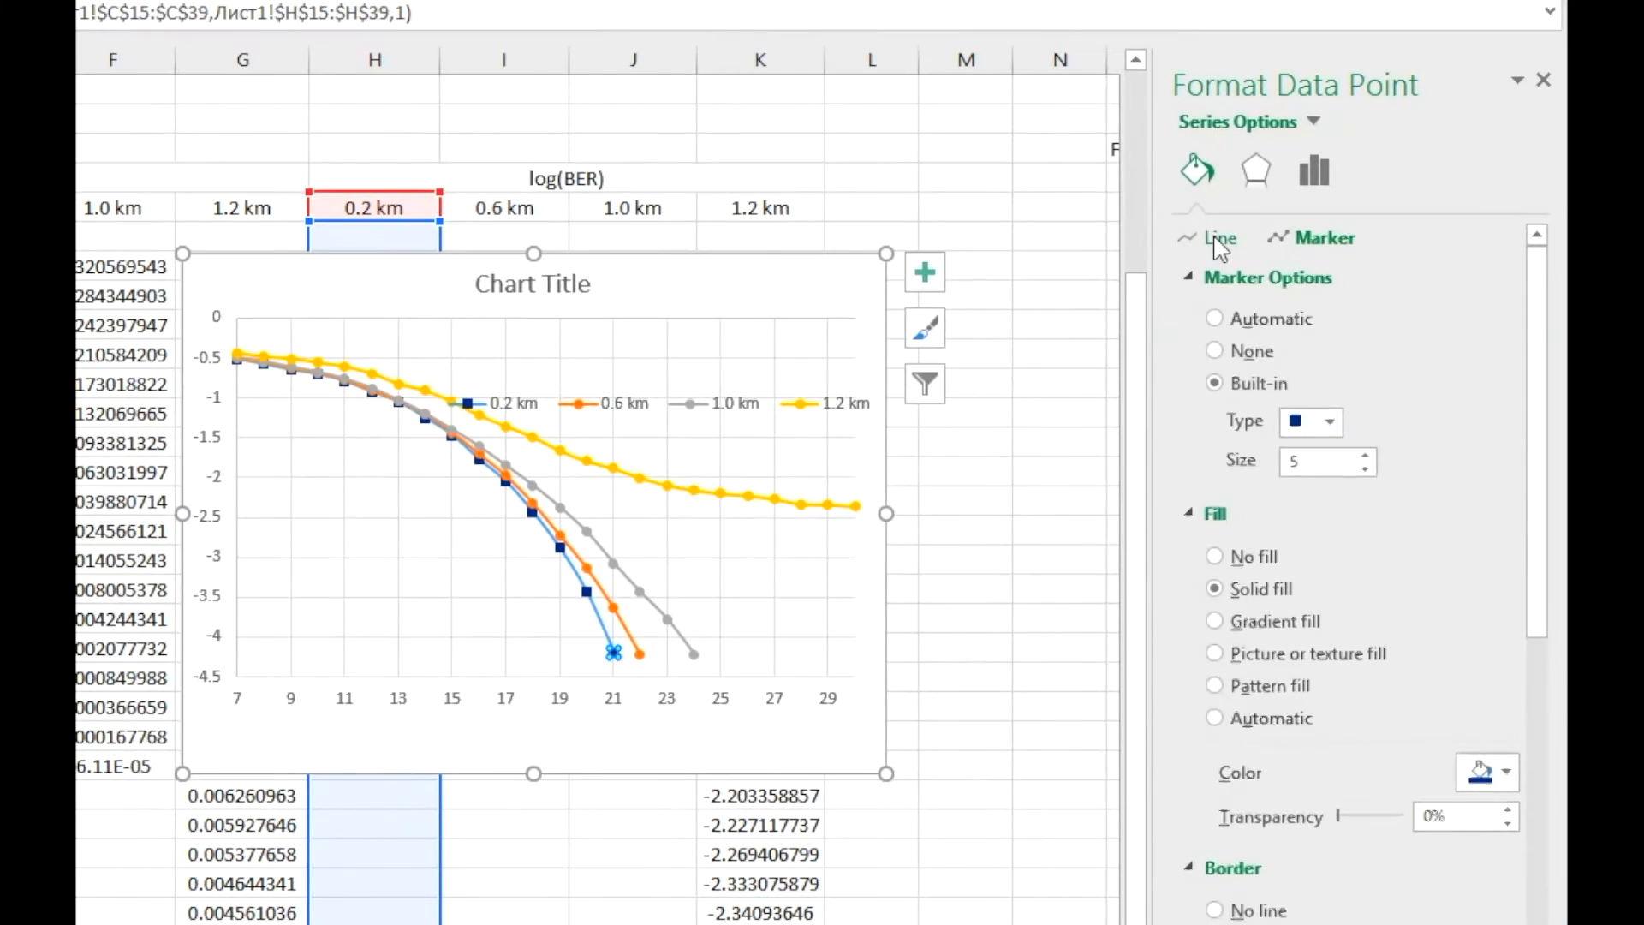
pyautogui.click(1217, 239)
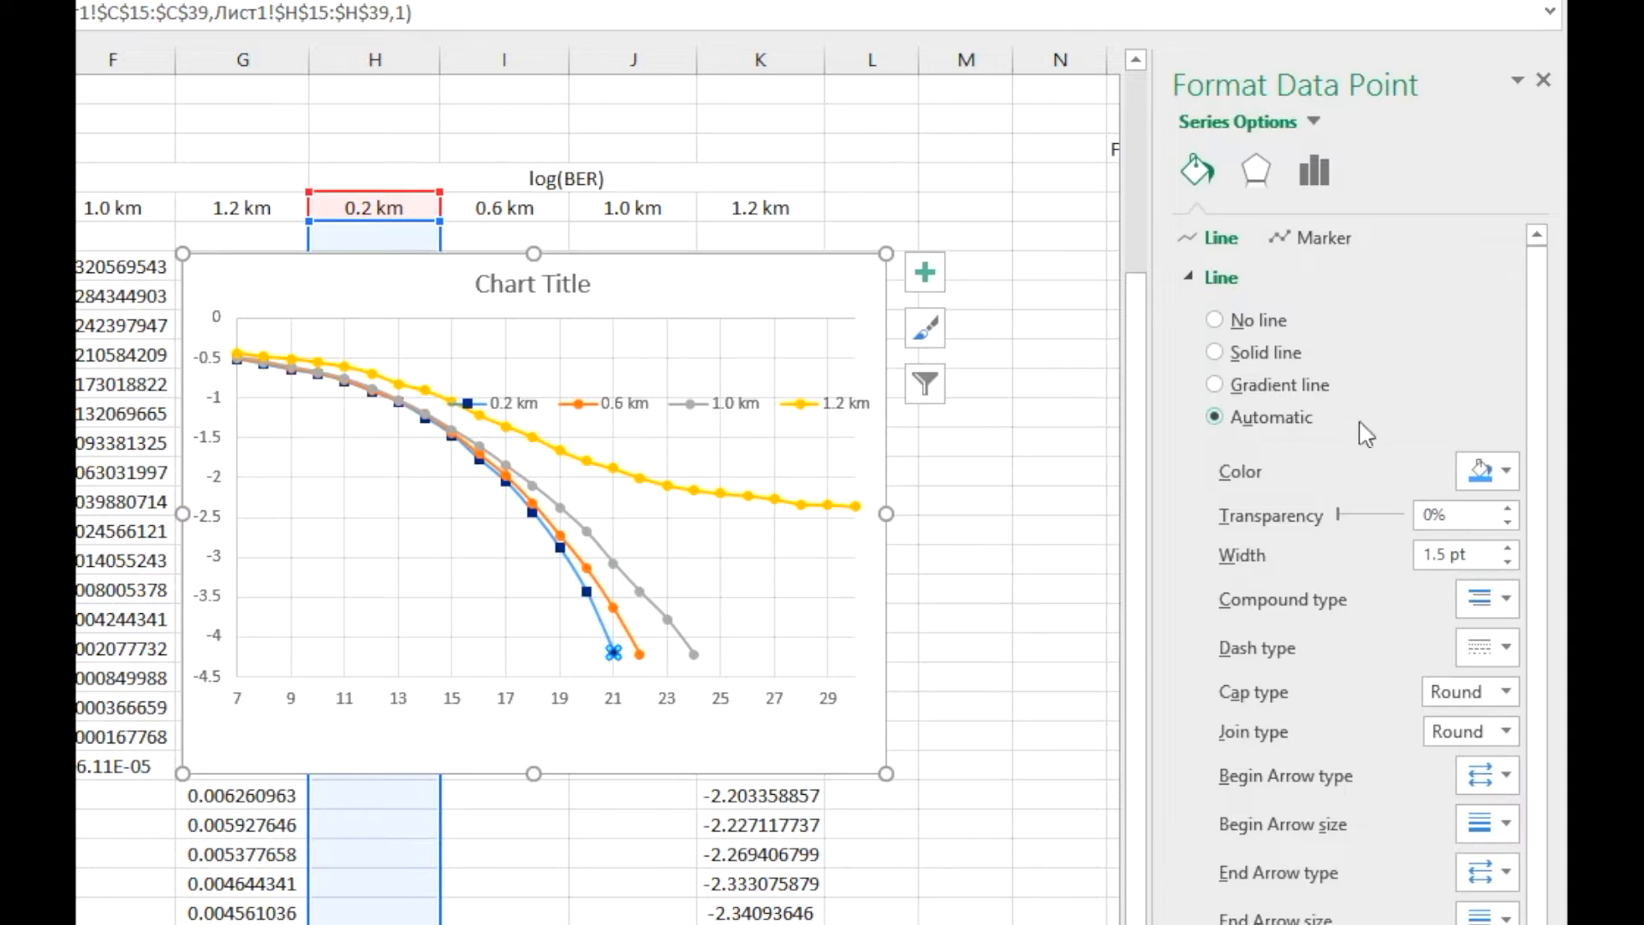
pyautogui.click(1481, 469)
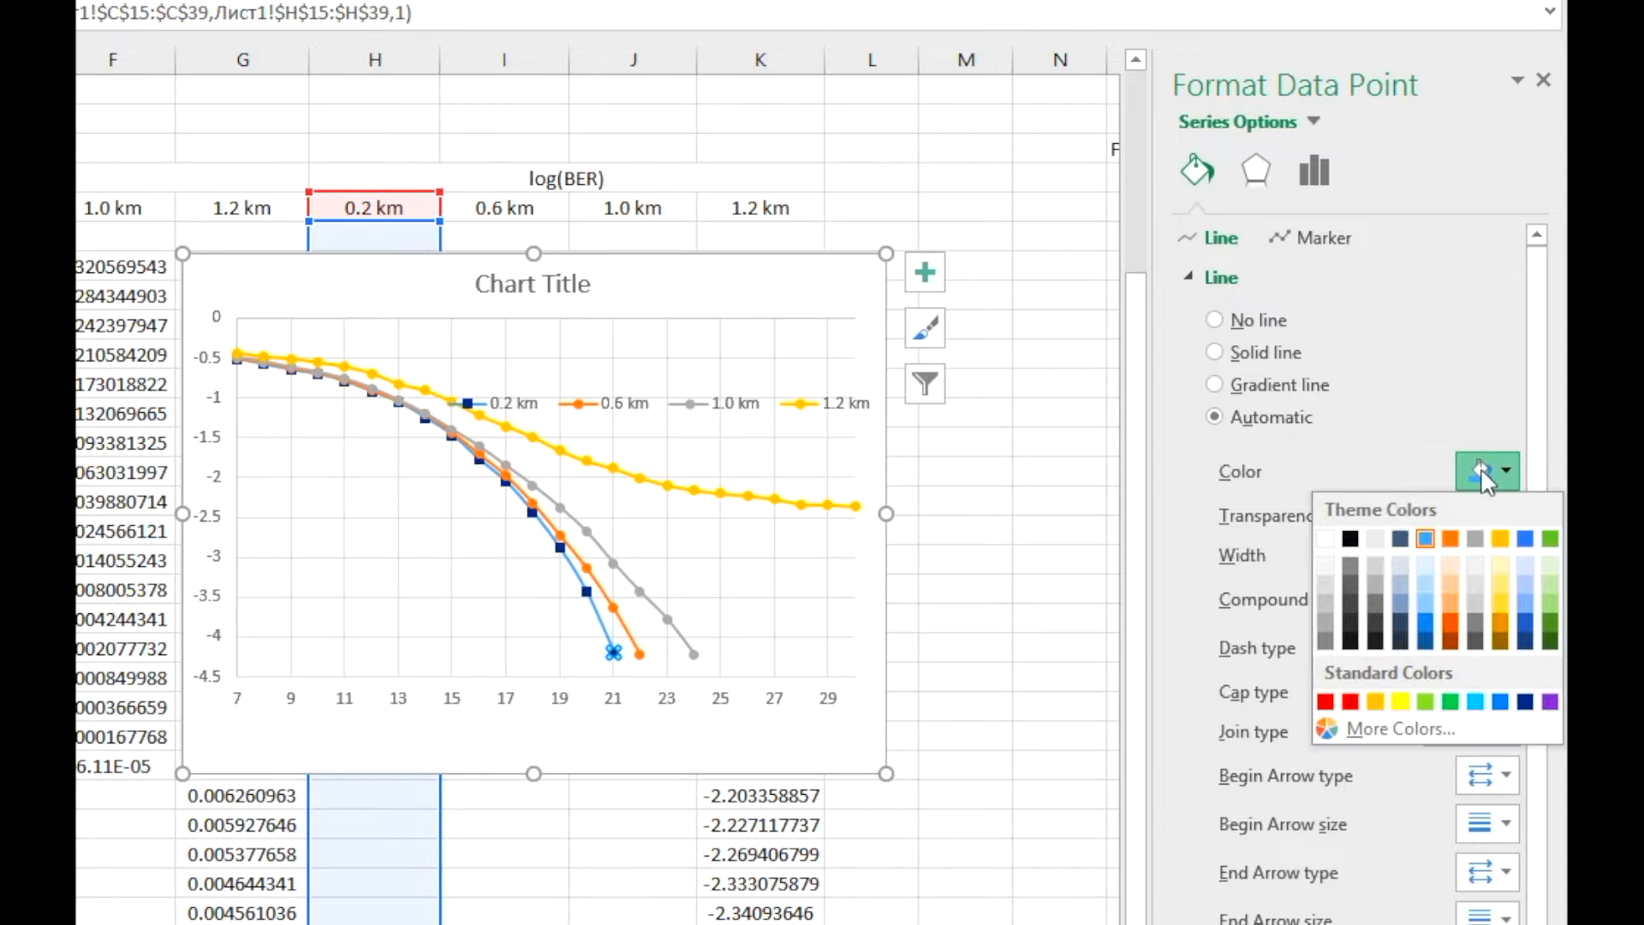
pyautogui.click(1525, 702)
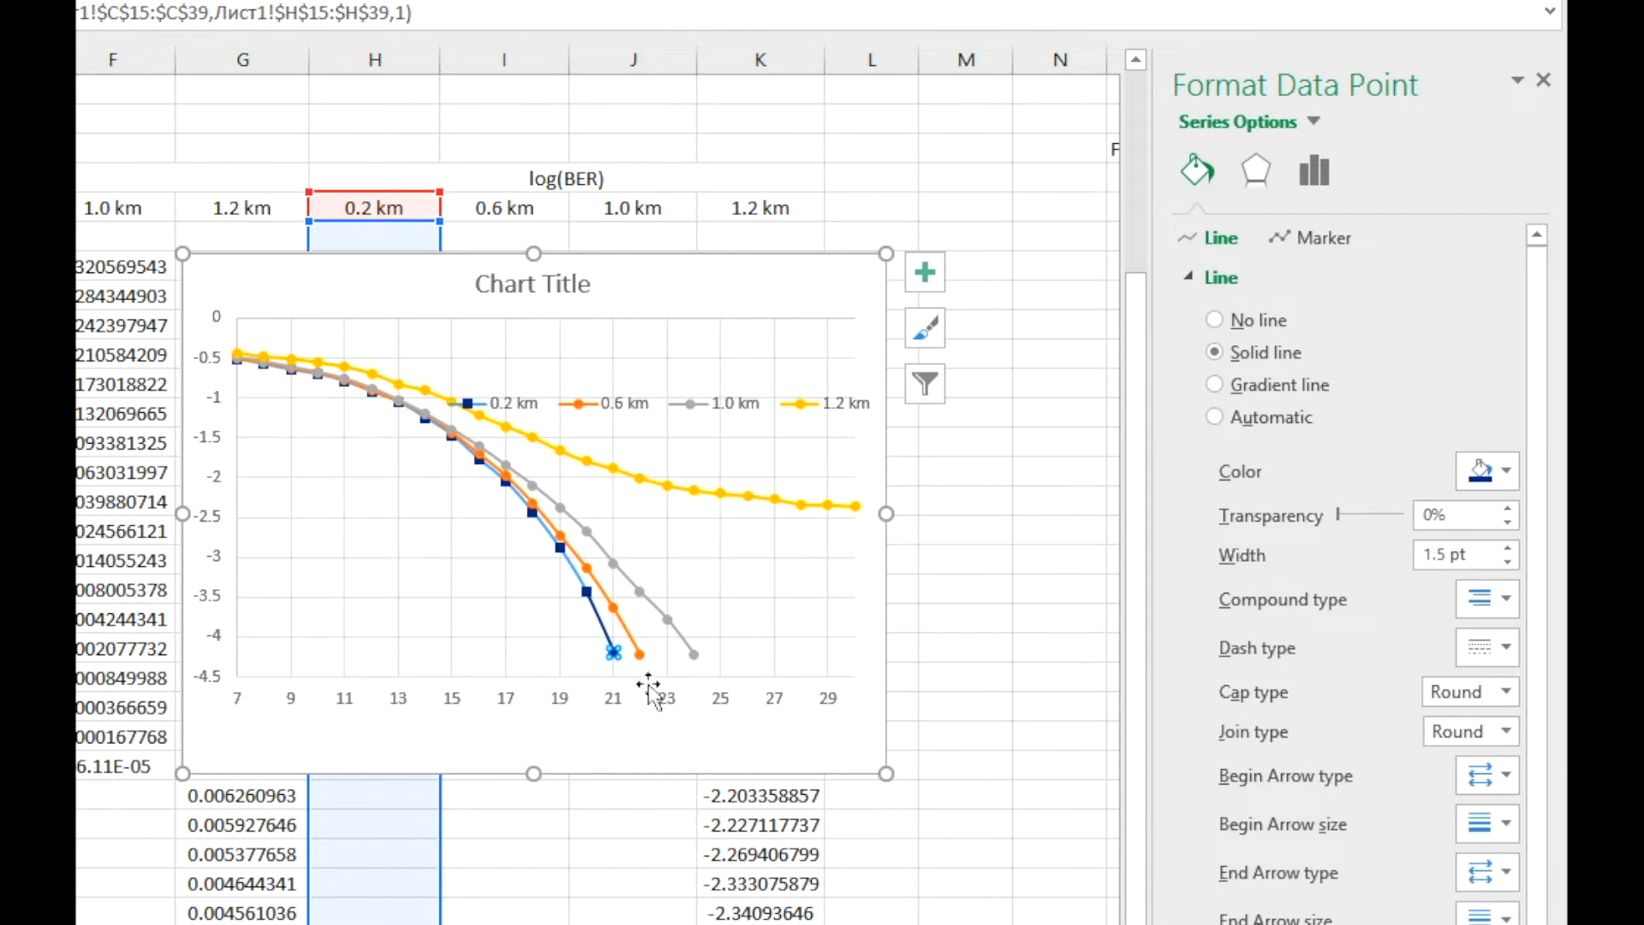
# Step: Color the line of the entire 0.2 km series standard dark blue
pyautogui.click(574, 579)
pyautogui.click(569, 572)
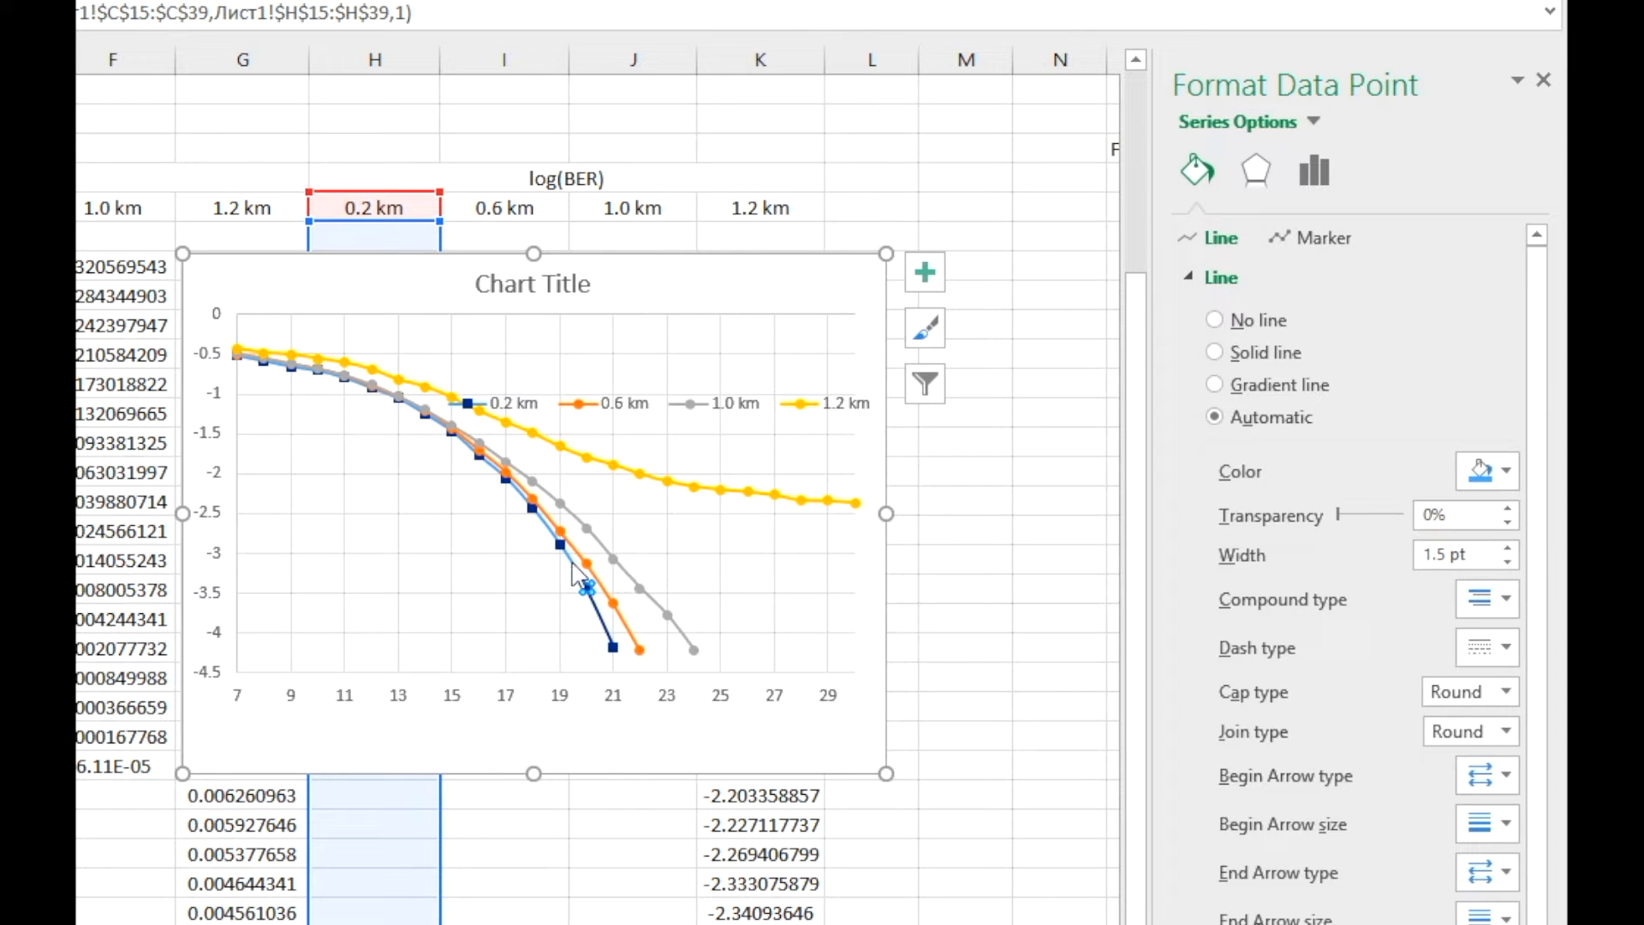
pyautogui.click(565, 555)
pyautogui.click(567, 562)
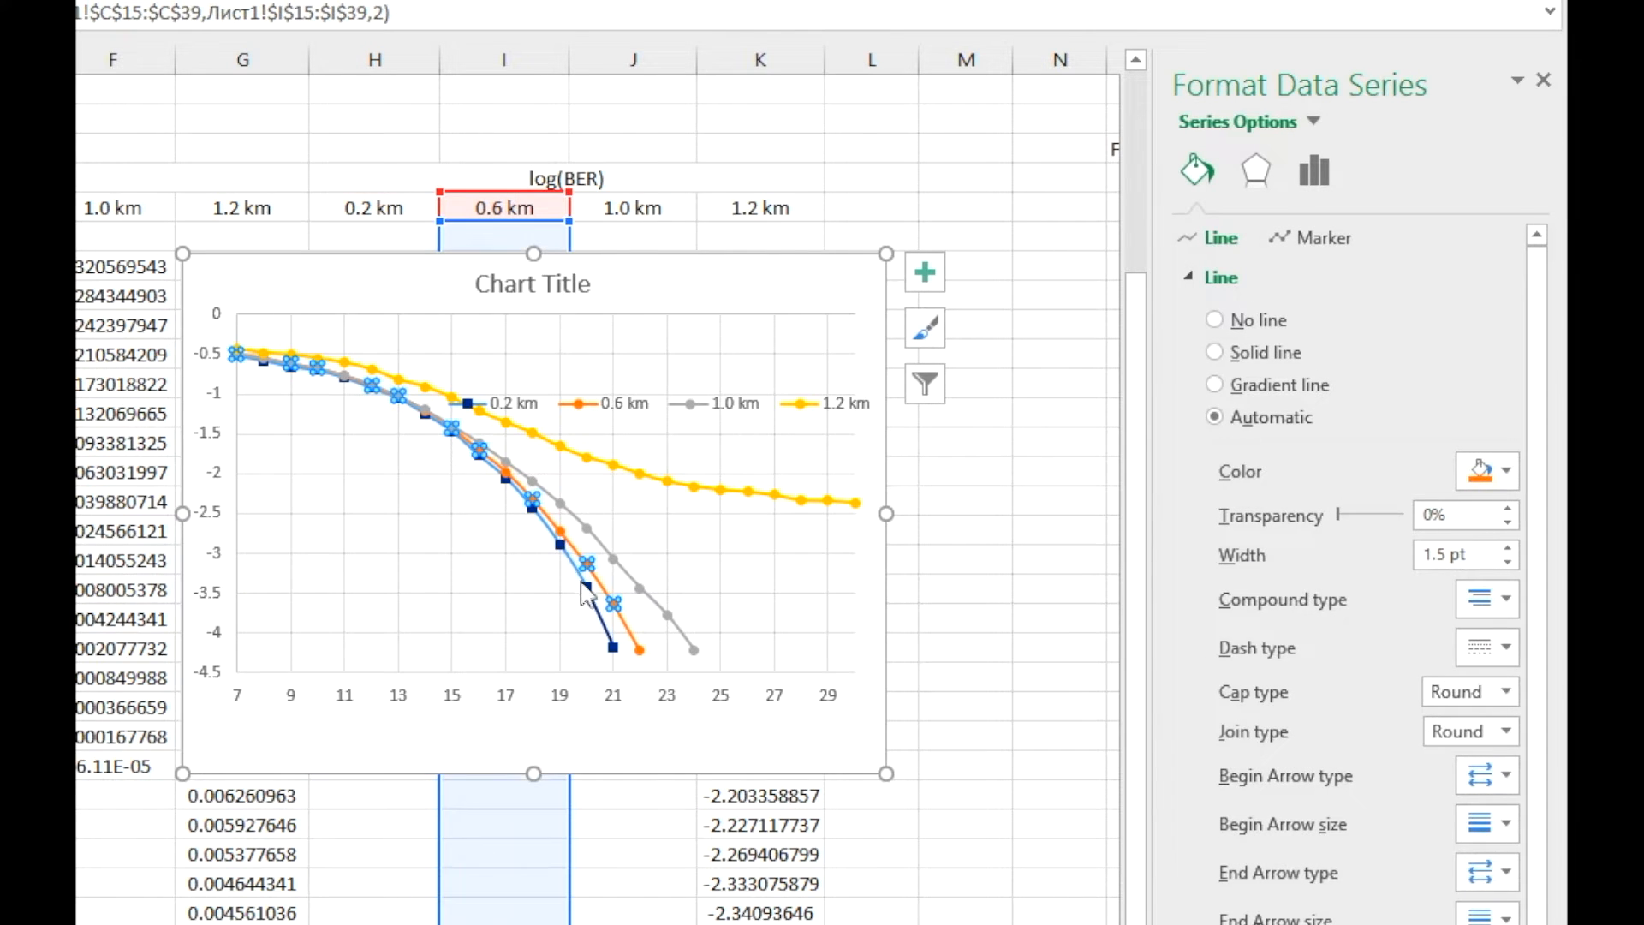
pyautogui.click(607, 644)
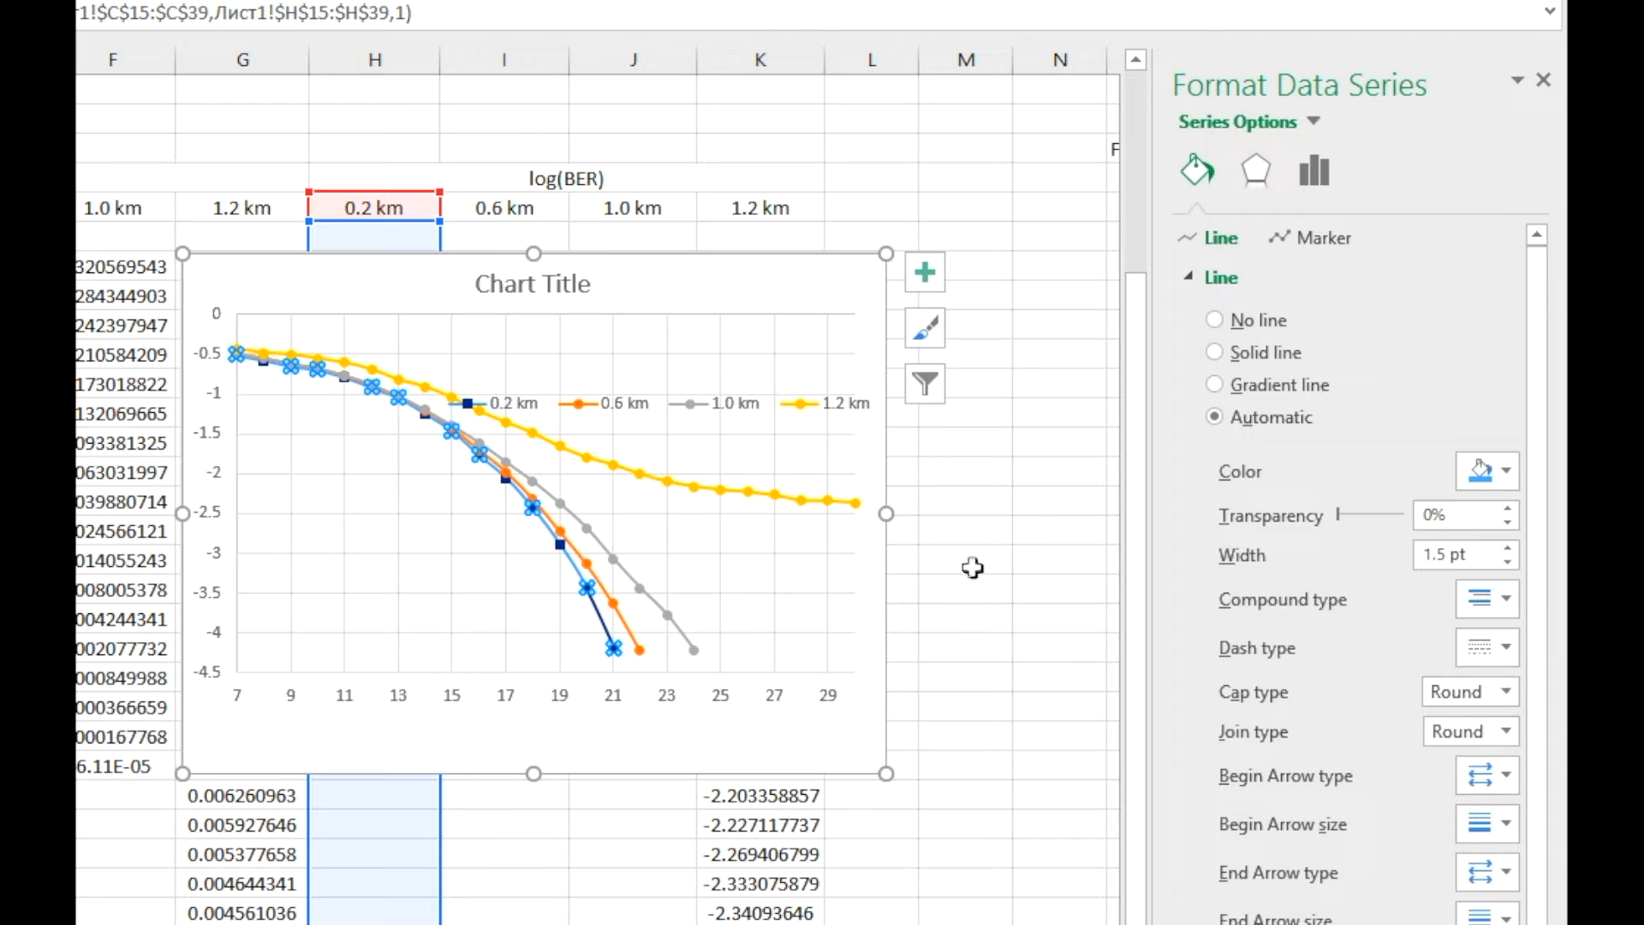
pyautogui.click(1494, 473)
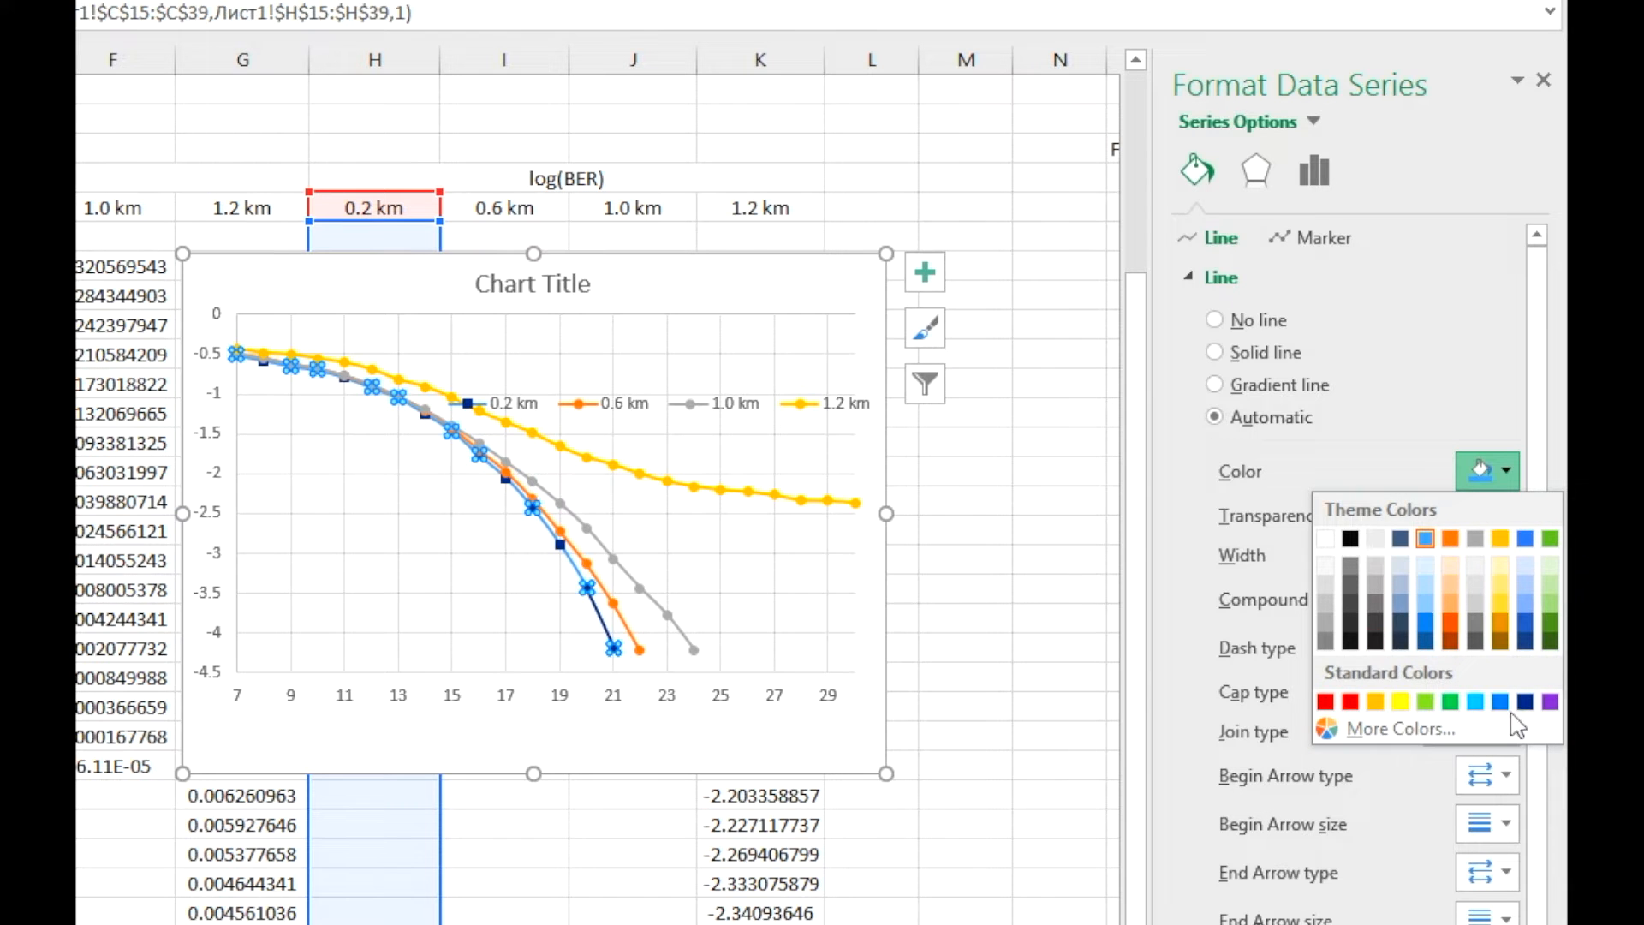
pyautogui.click(1526, 702)
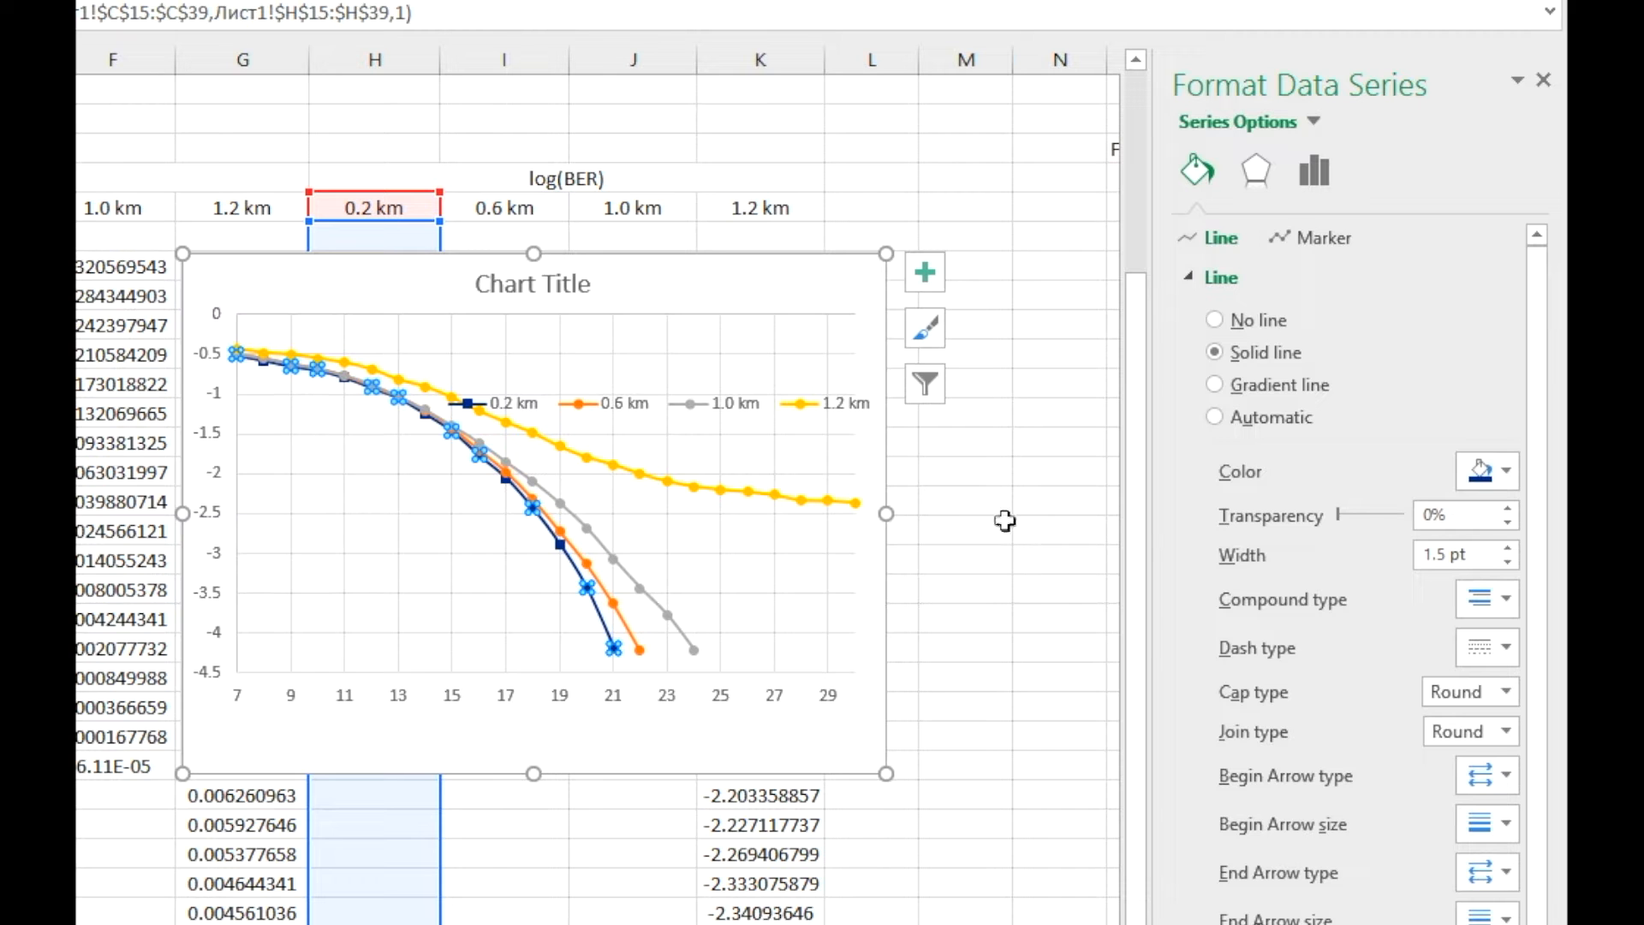
# Step: Color the line of the 0.6 km series with the first standard red
pyautogui.click(633, 635)
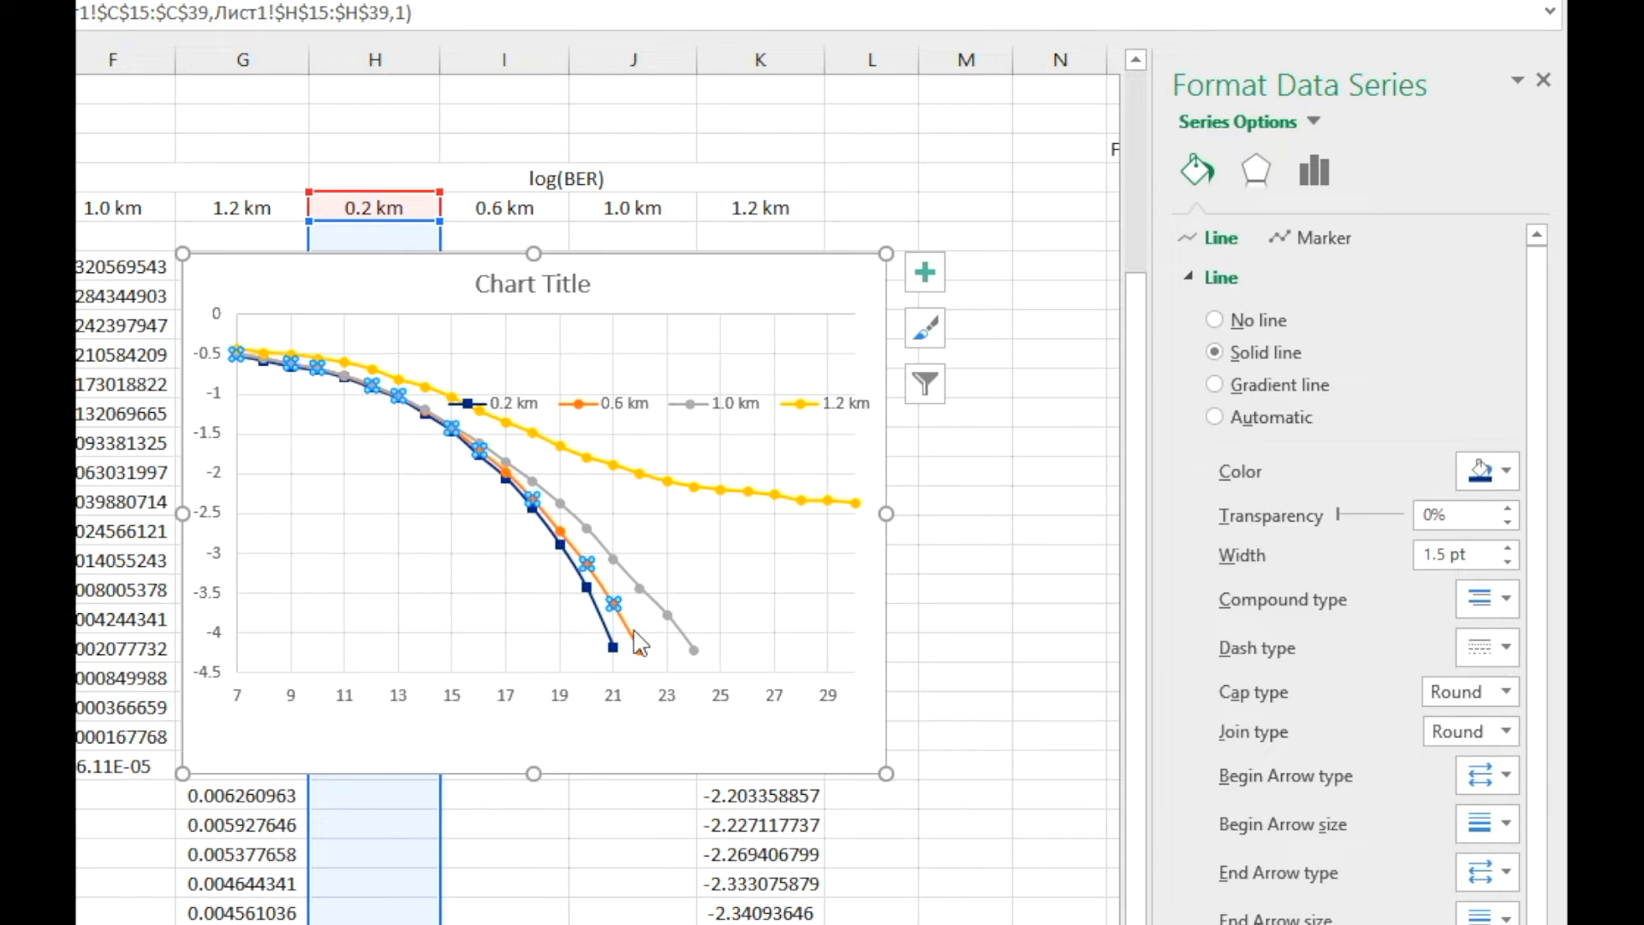
pyautogui.click(1481, 471)
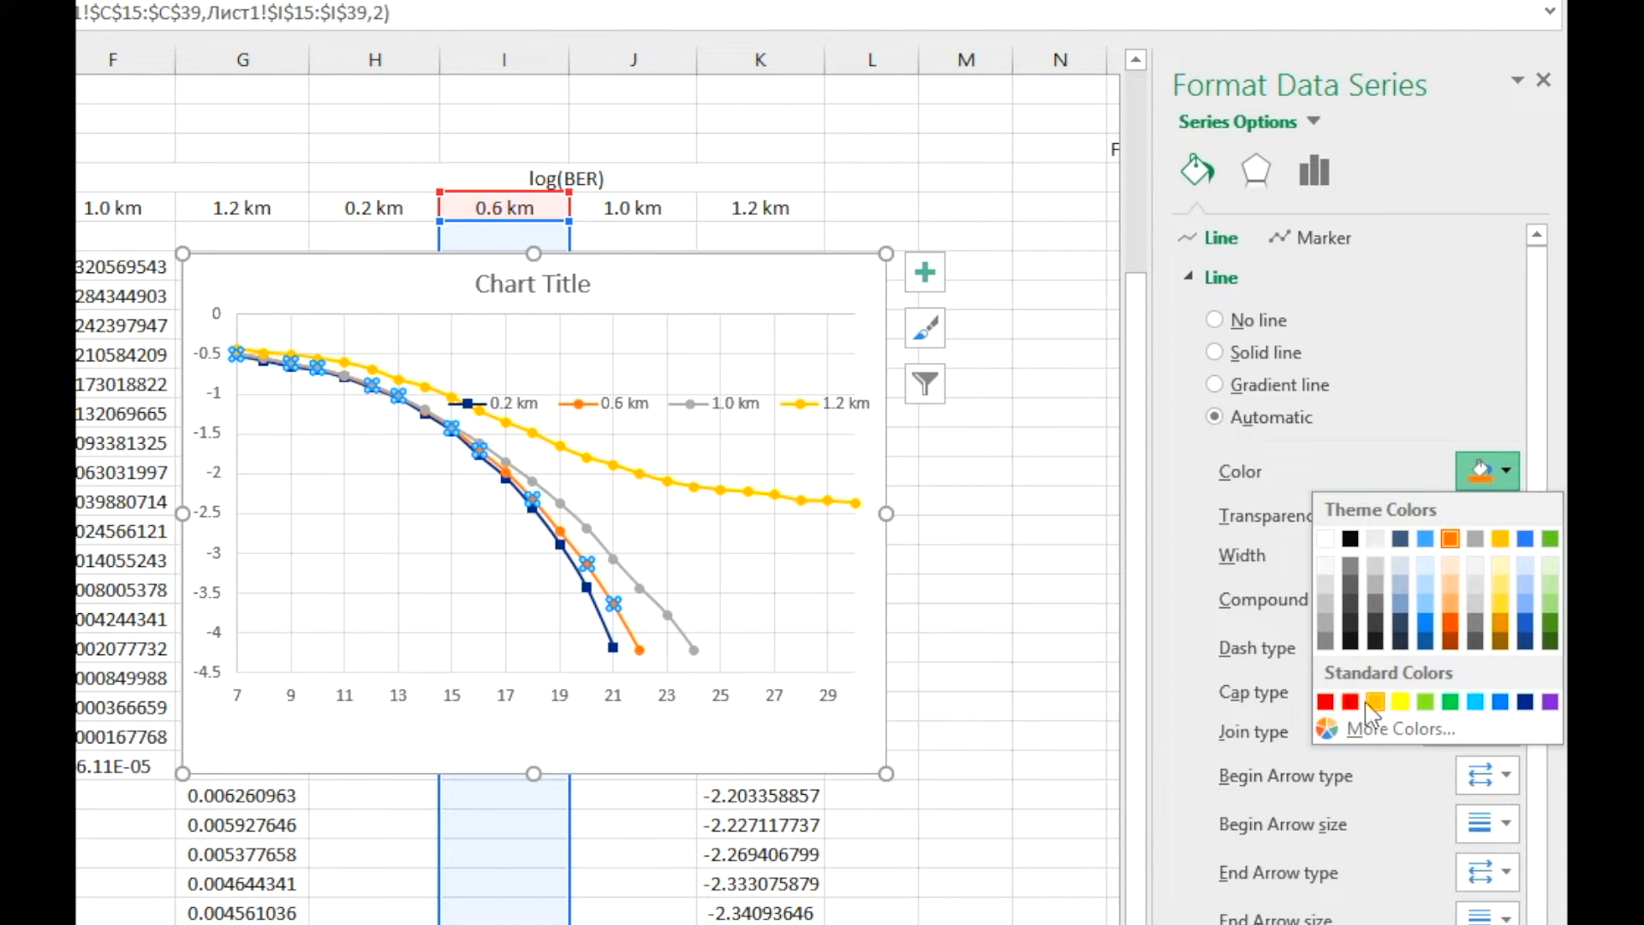
pyautogui.click(1325, 702)
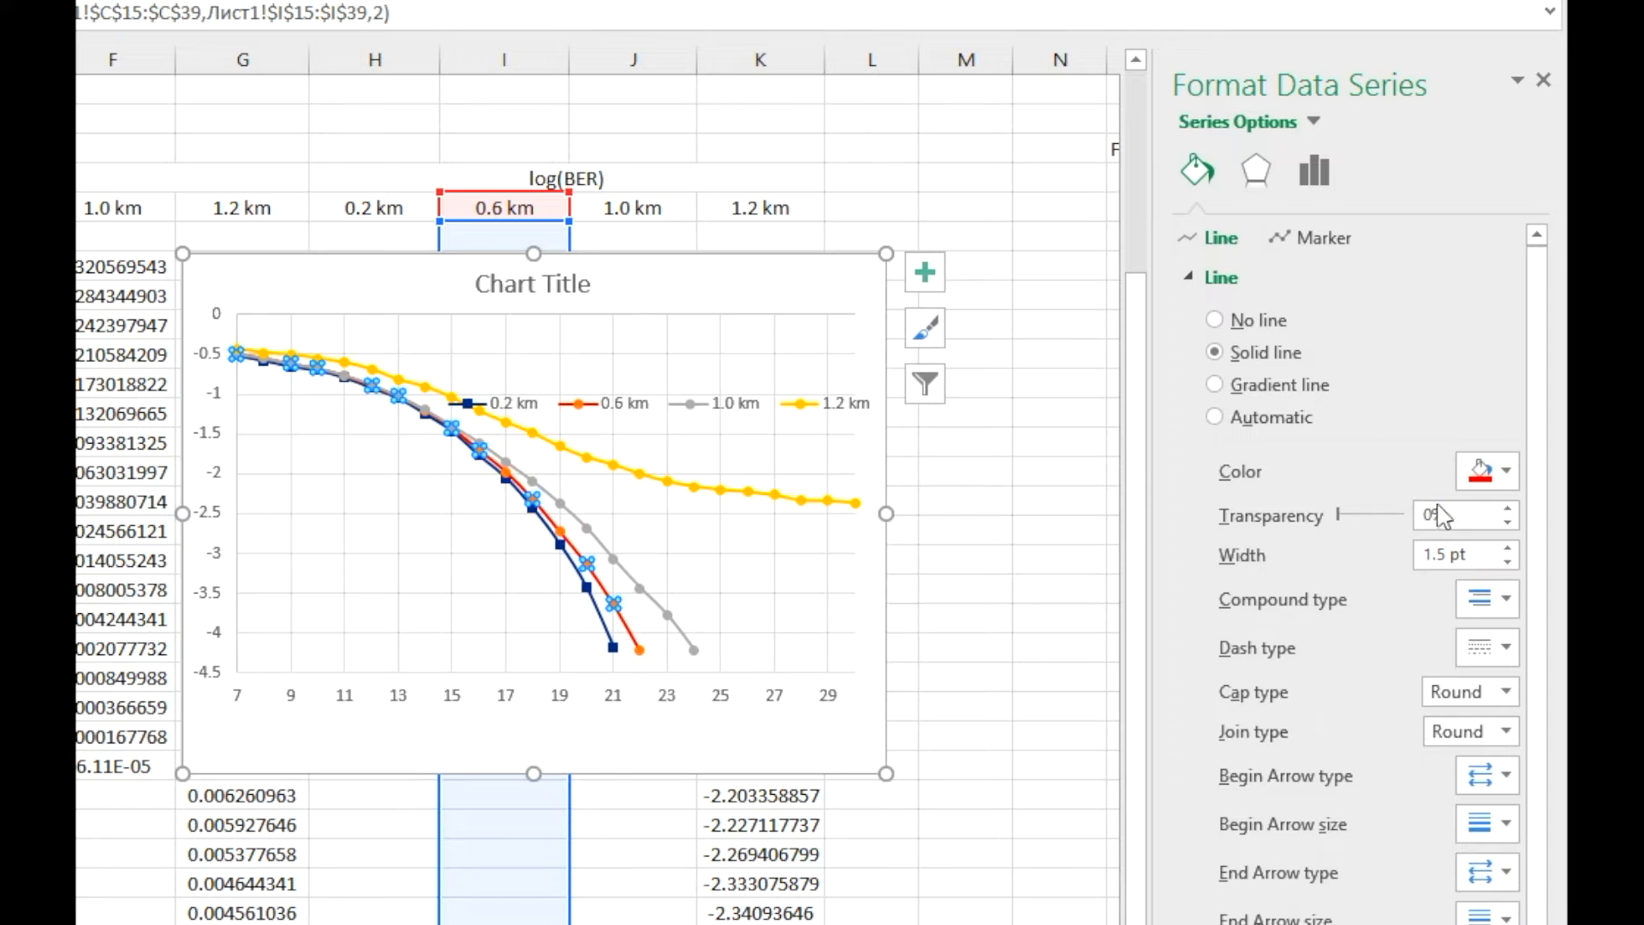
# Step: Change the markers of the 0.6 km series to the built-in triangle type
pyautogui.click(1303, 240)
pyautogui.click(1285, 277)
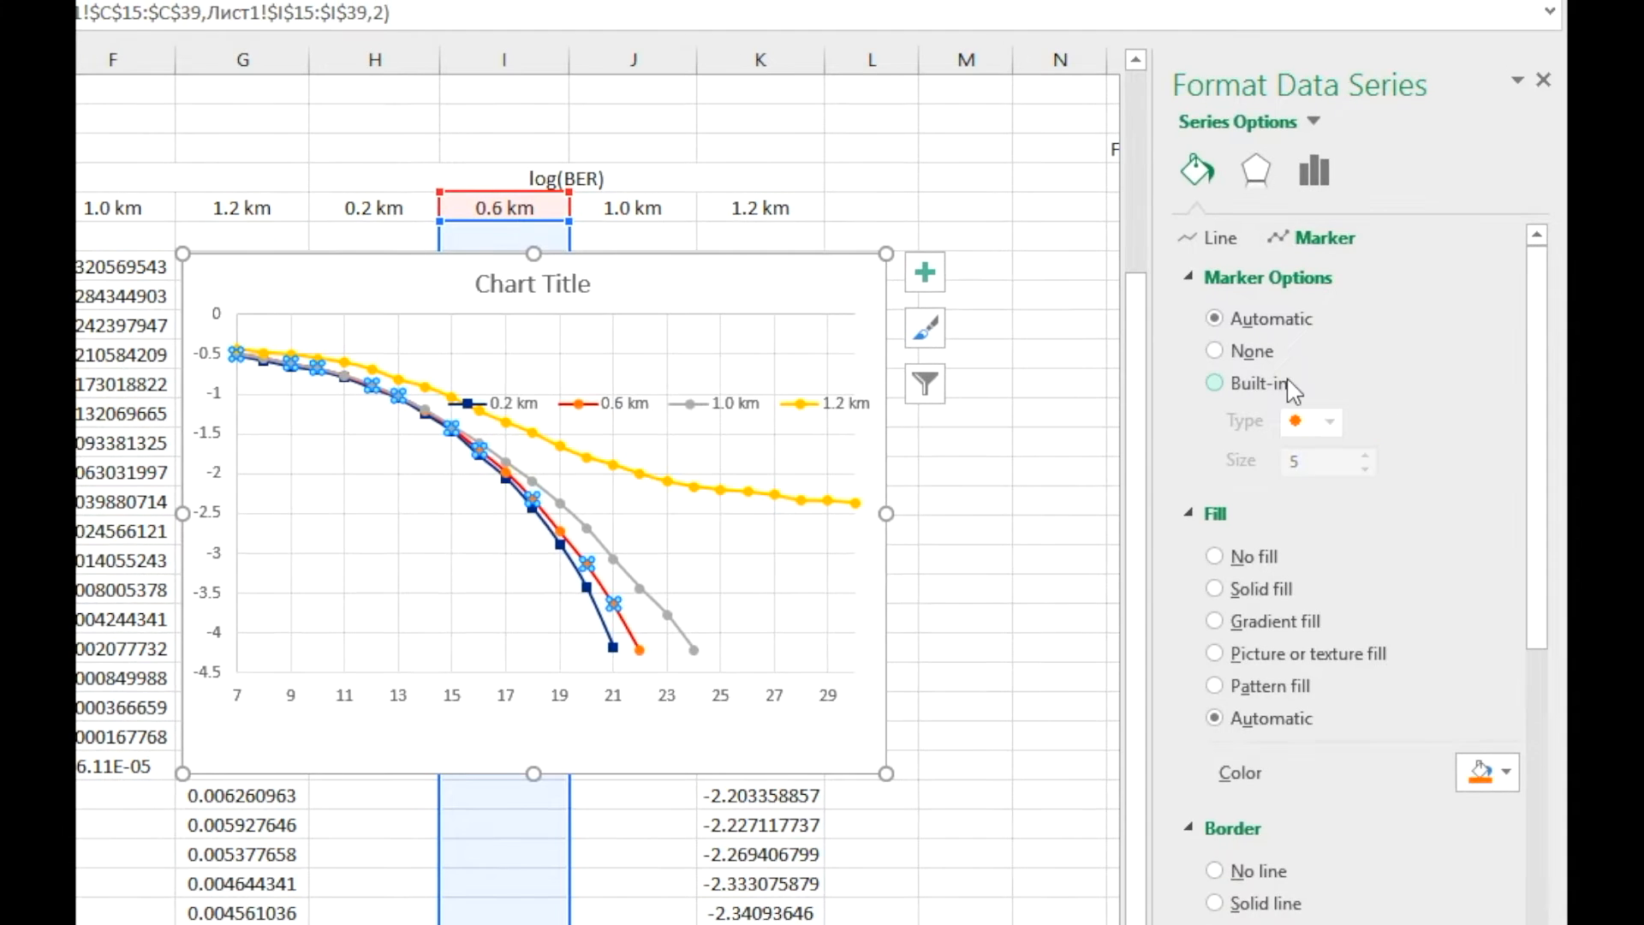
pyautogui.click(1005, 344)
pyautogui.click(1236, 420)
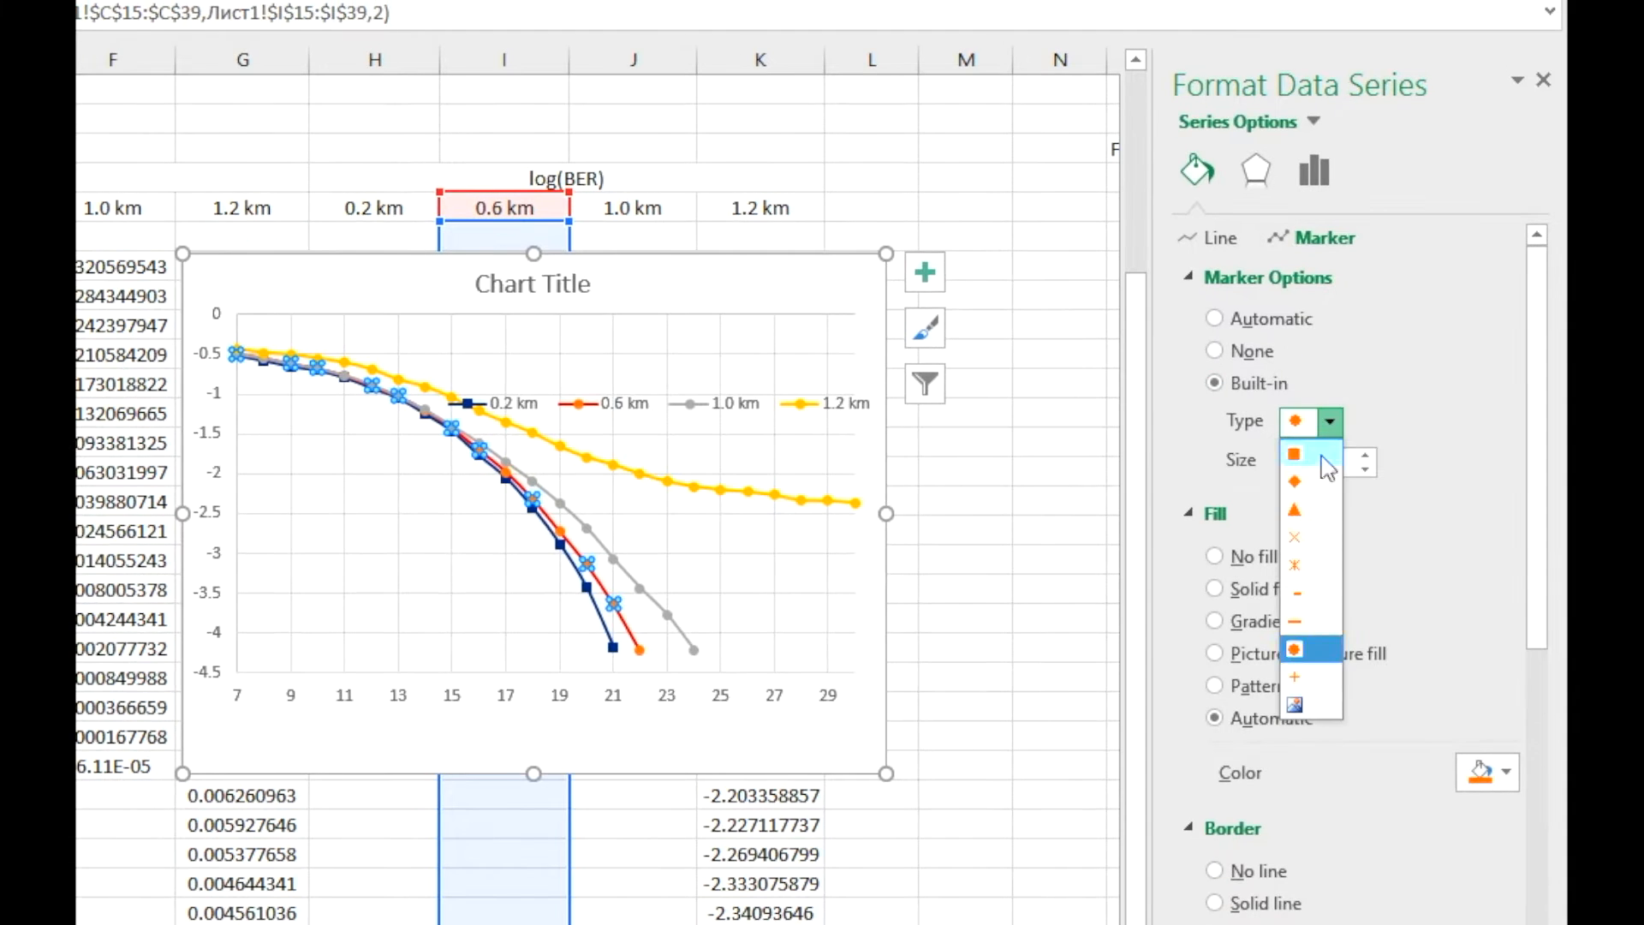
pyautogui.click(1317, 512)
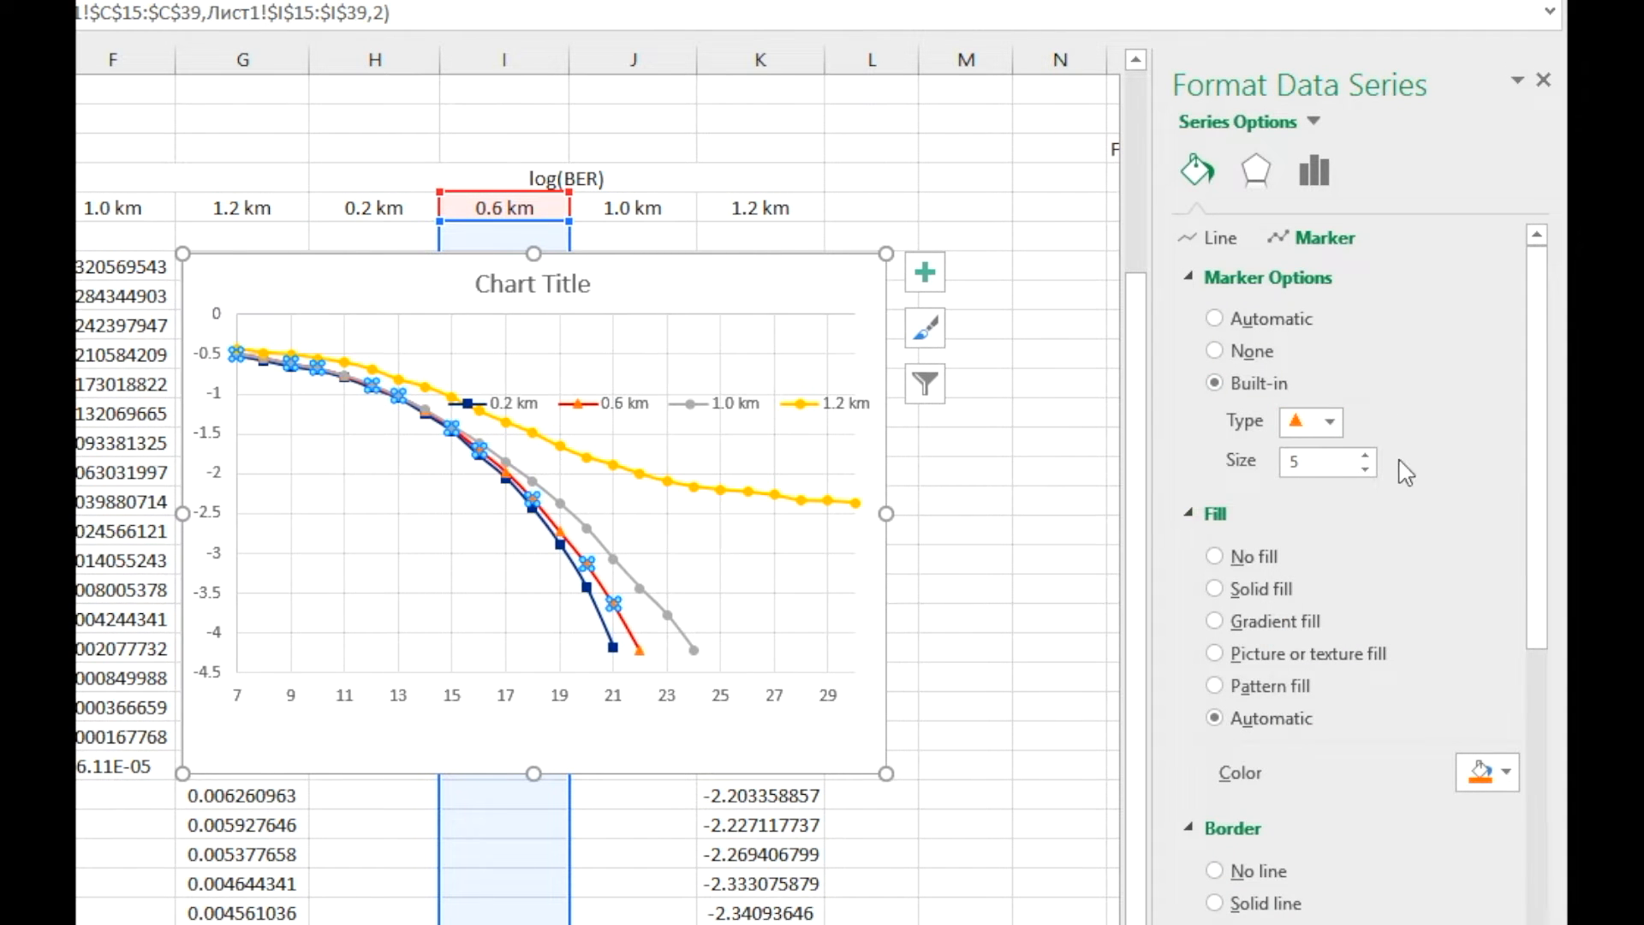
# Step: Set both the marker fill and marker border of the 0.6 km series to the first standard red
pyautogui.click(1504, 772)
pyautogui.click(1325, 709)
pyautogui.scroll(-5, 1332, 723)
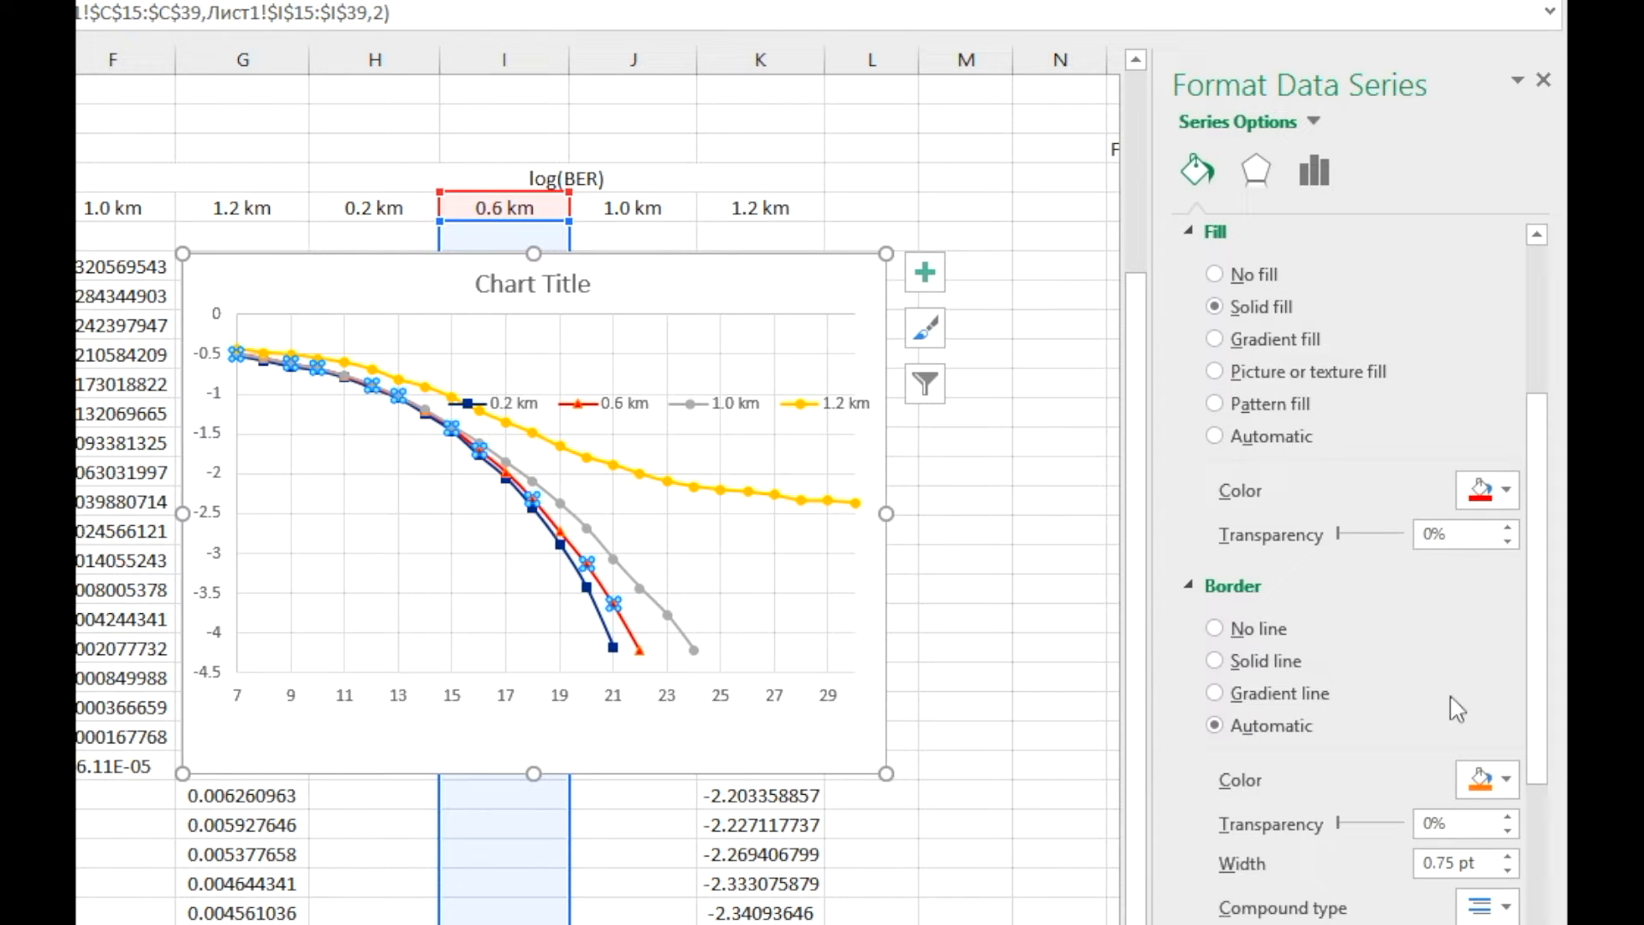
pyautogui.click(1504, 779)
pyautogui.click(1325, 716)
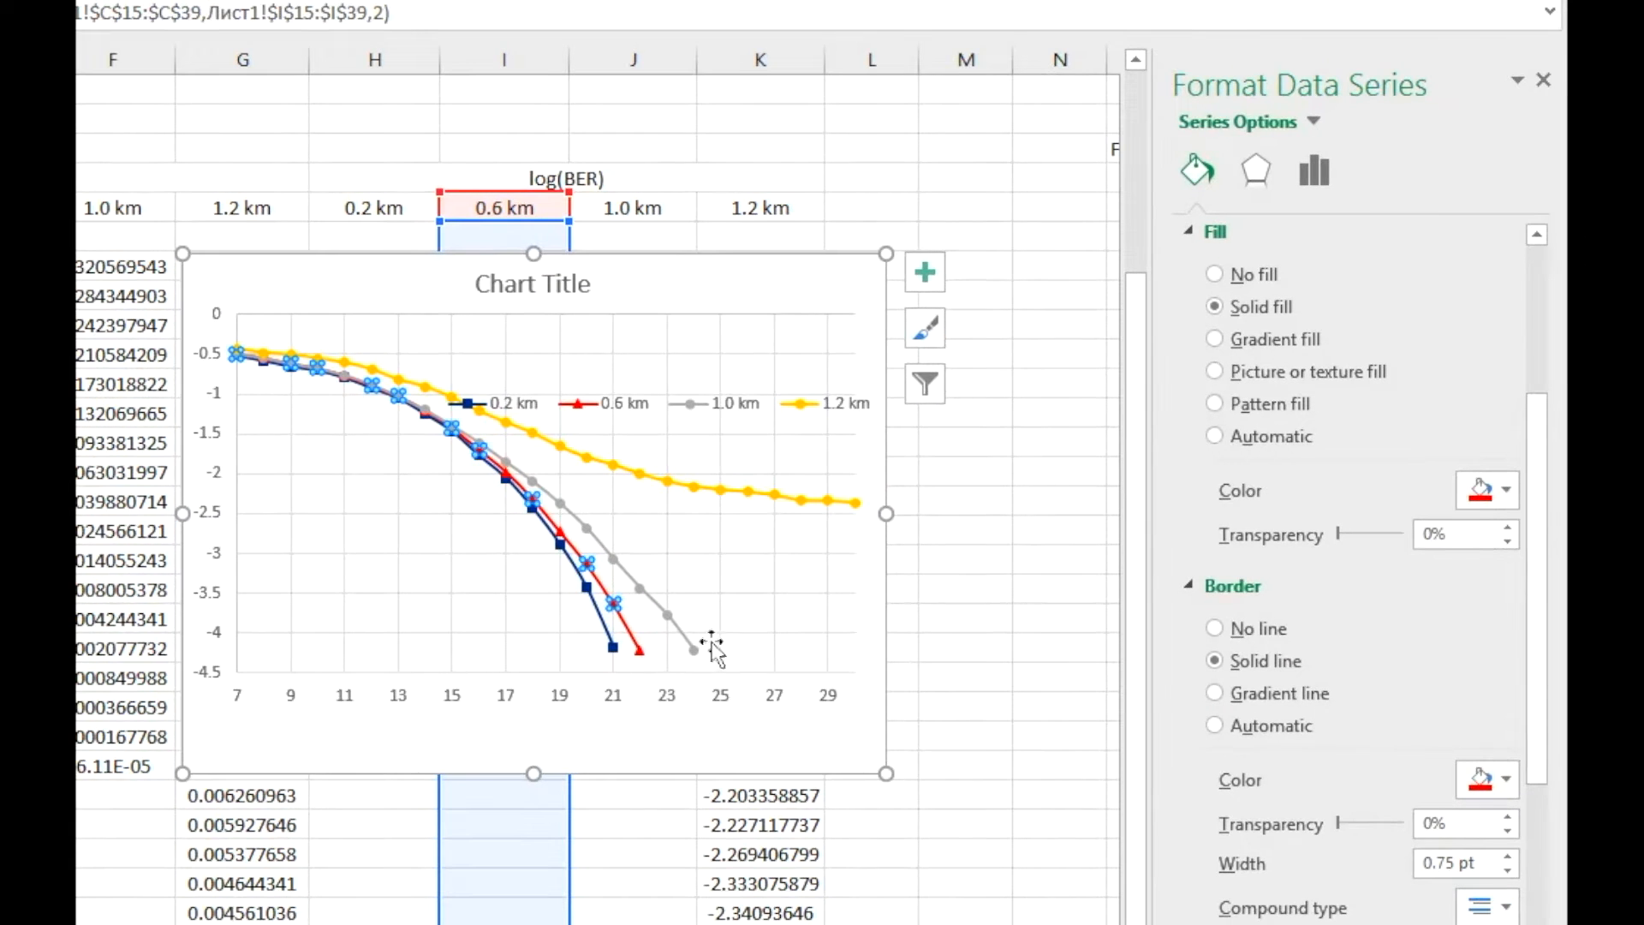
# Step: Color the line of the 1.0 km series standard green
pyautogui.click(667, 611)
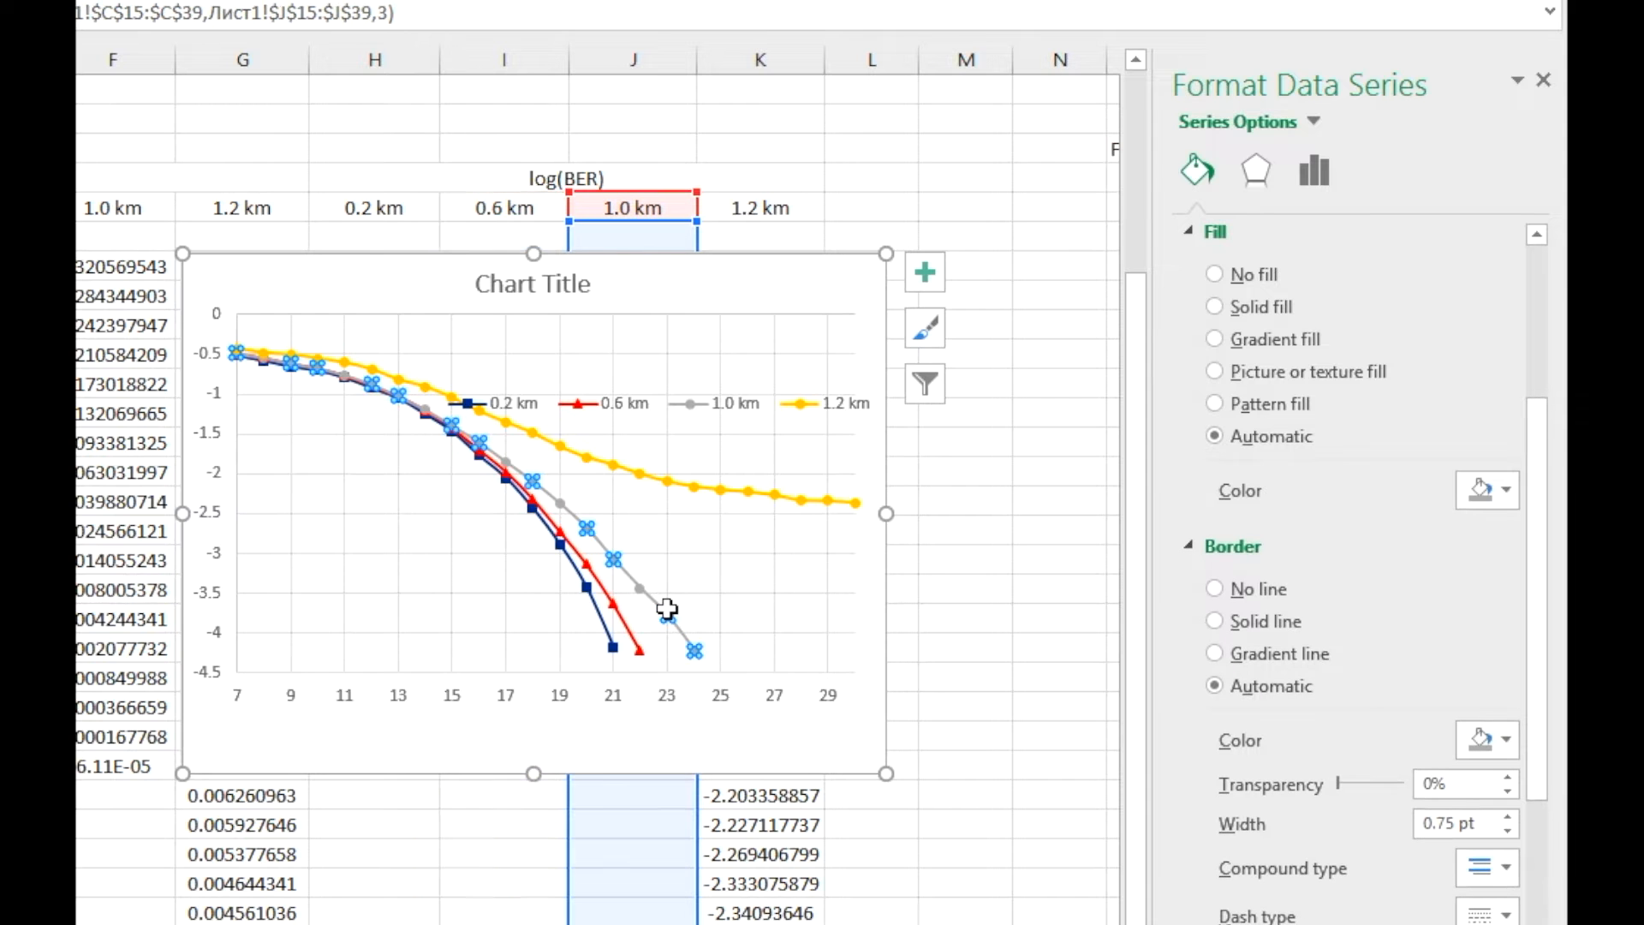
pyautogui.click(1480, 490)
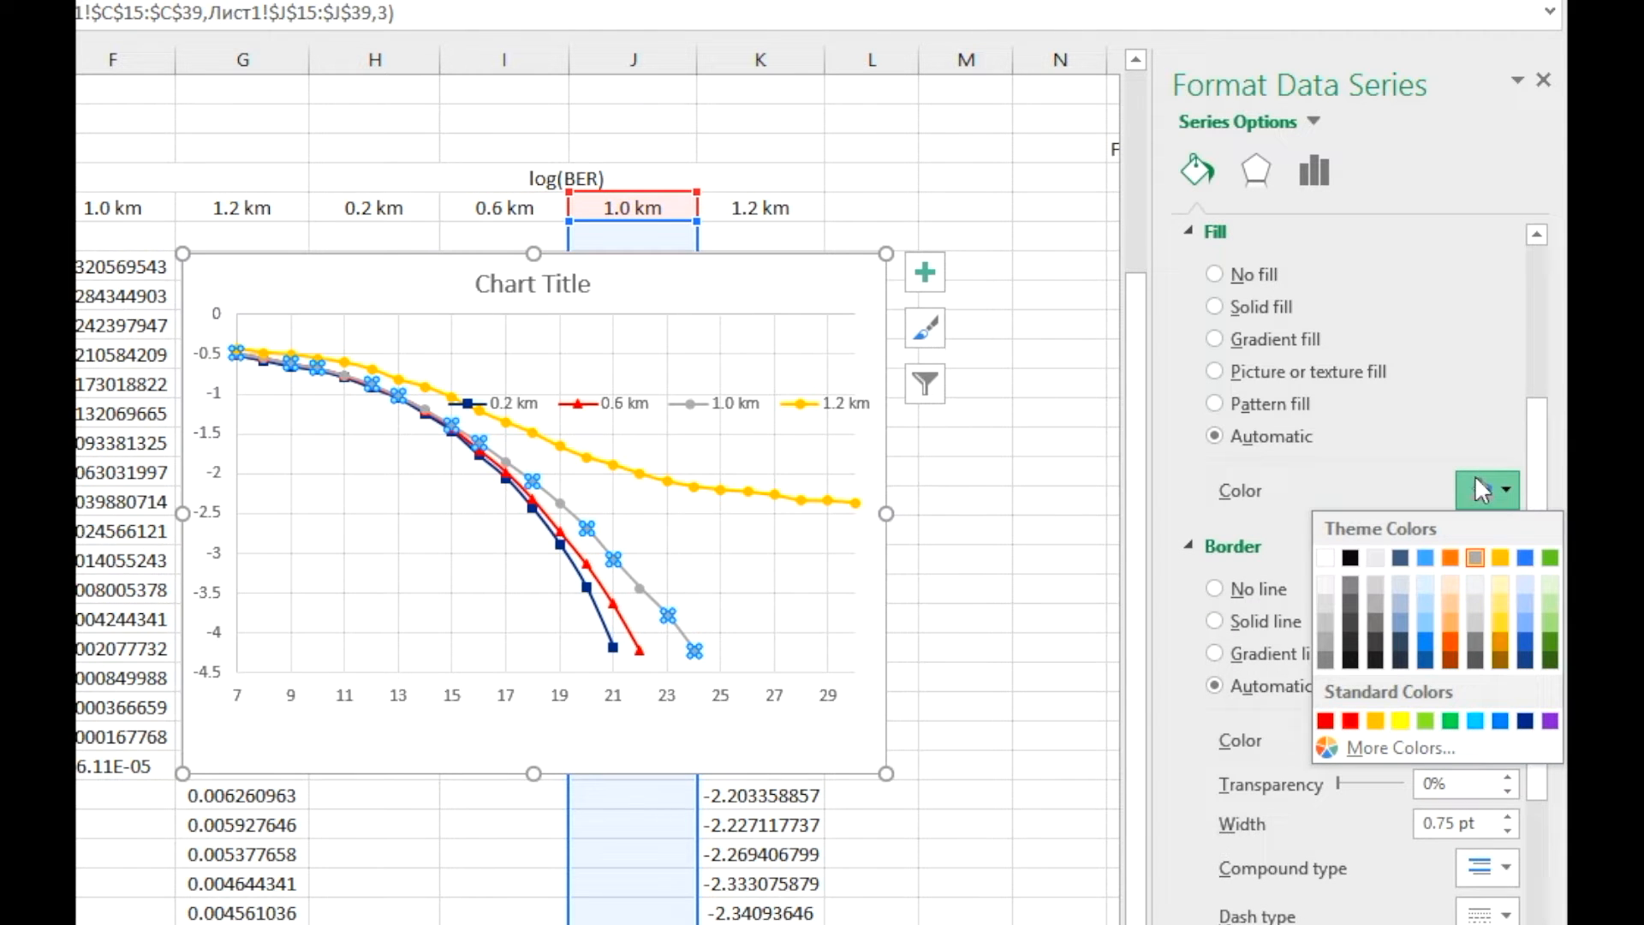
pyautogui.scroll(2, 1370, 497)
pyautogui.scroll(3, 1380, 503)
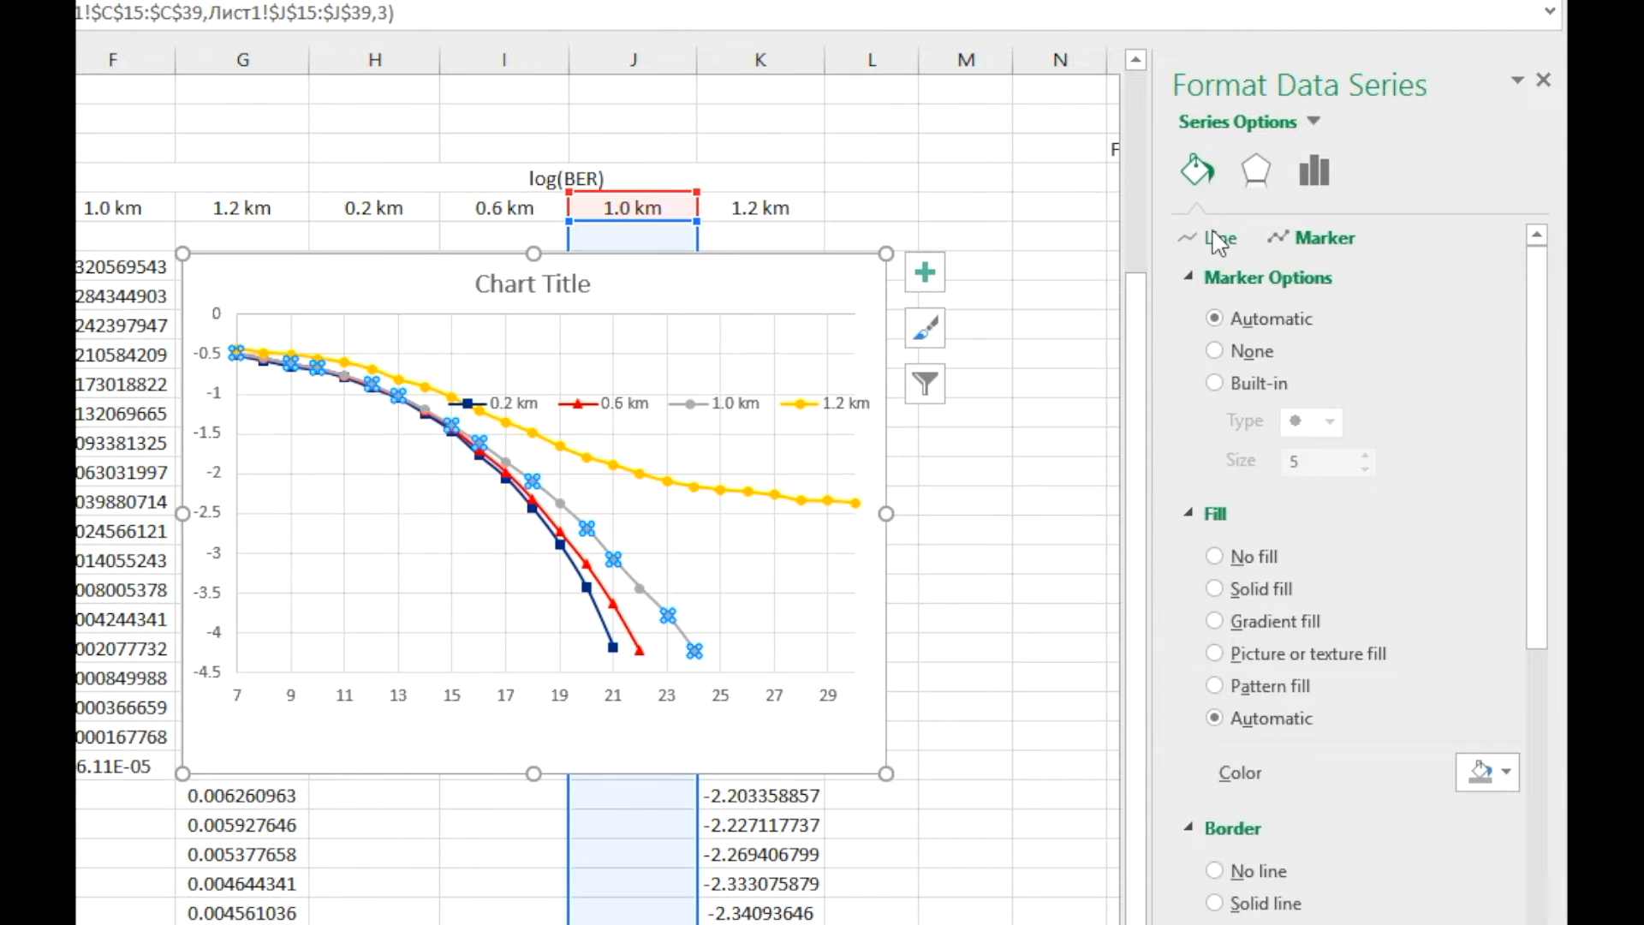
pyautogui.click(1218, 239)
pyautogui.click(1486, 471)
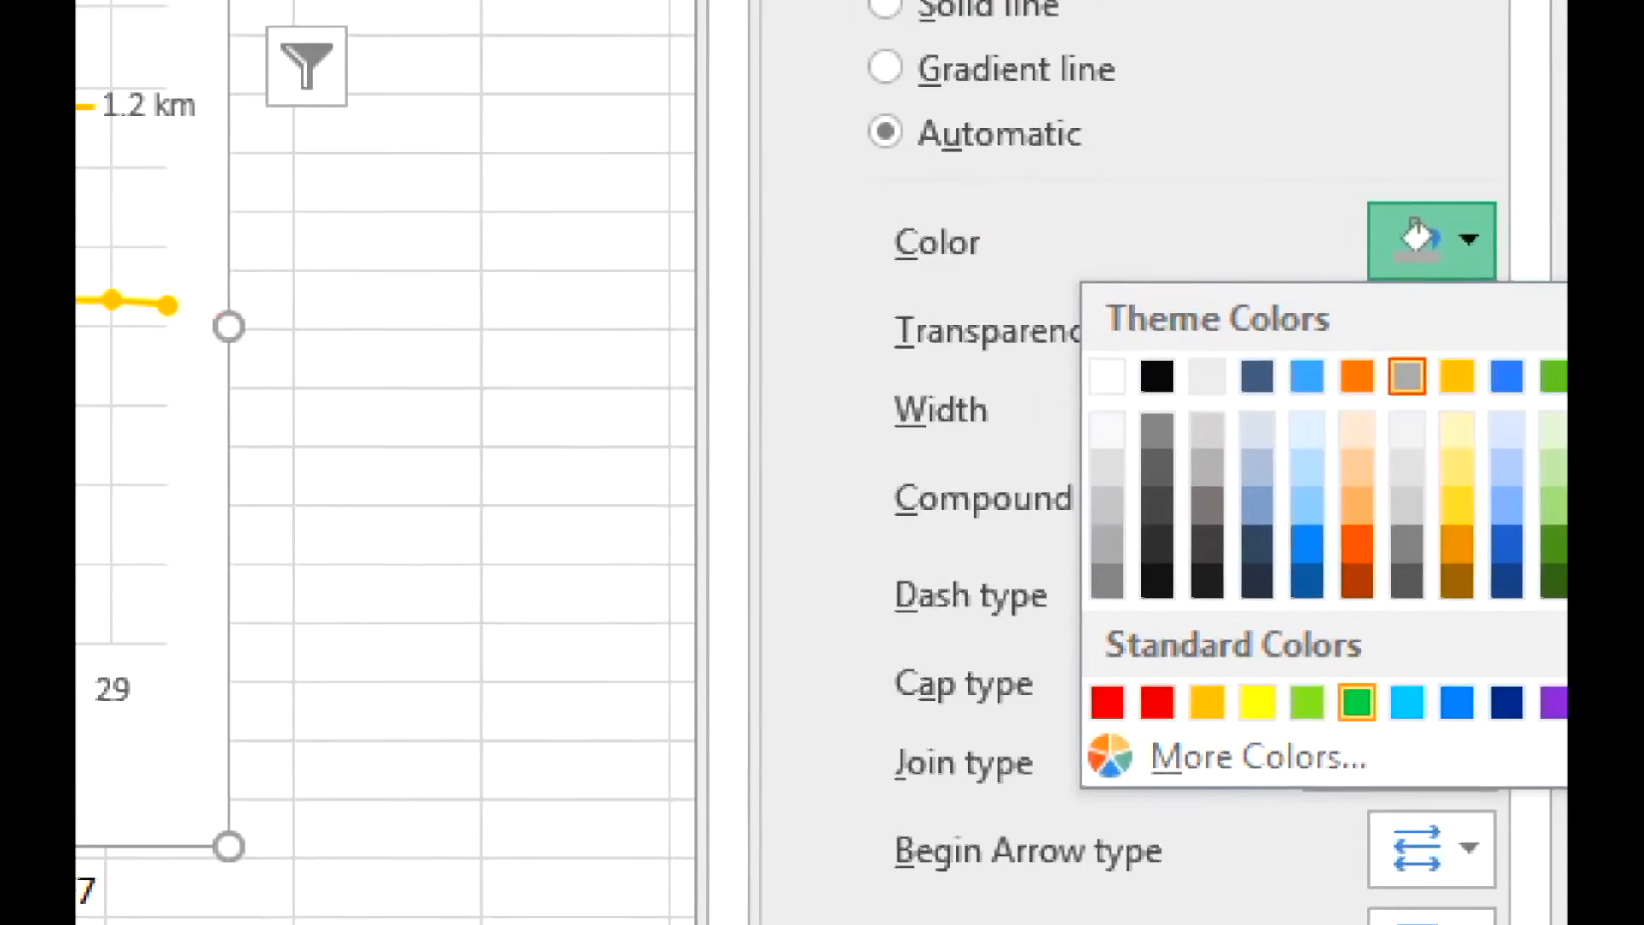
pyautogui.click(1359, 702)
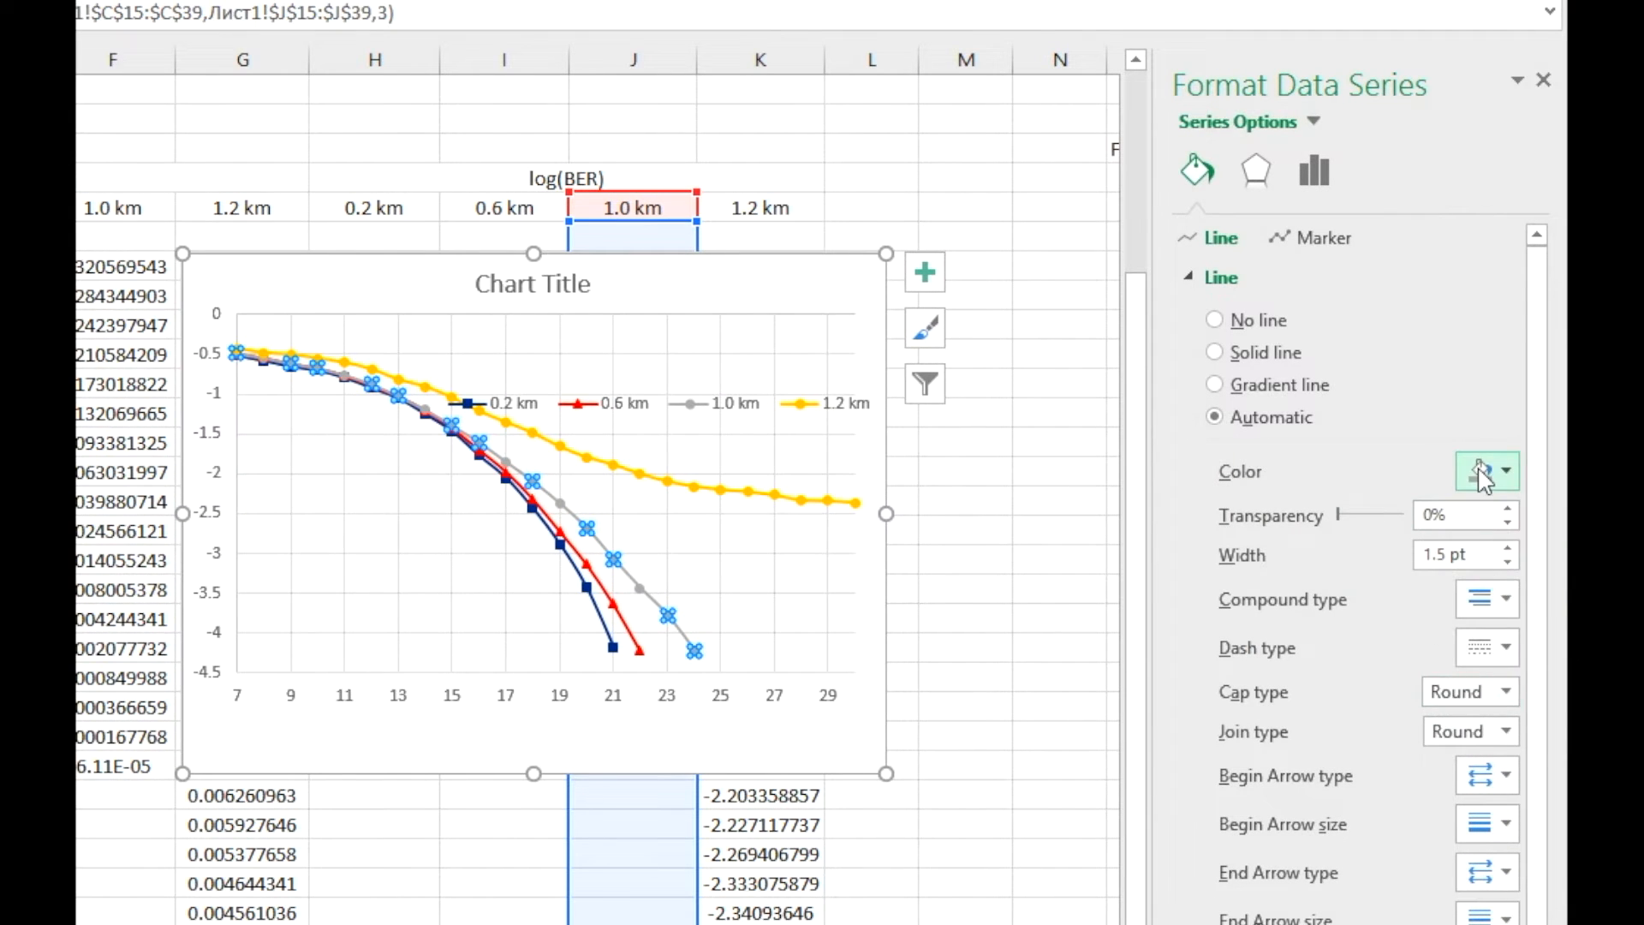
pyautogui.click(1426, 248)
pyautogui.click(1449, 702)
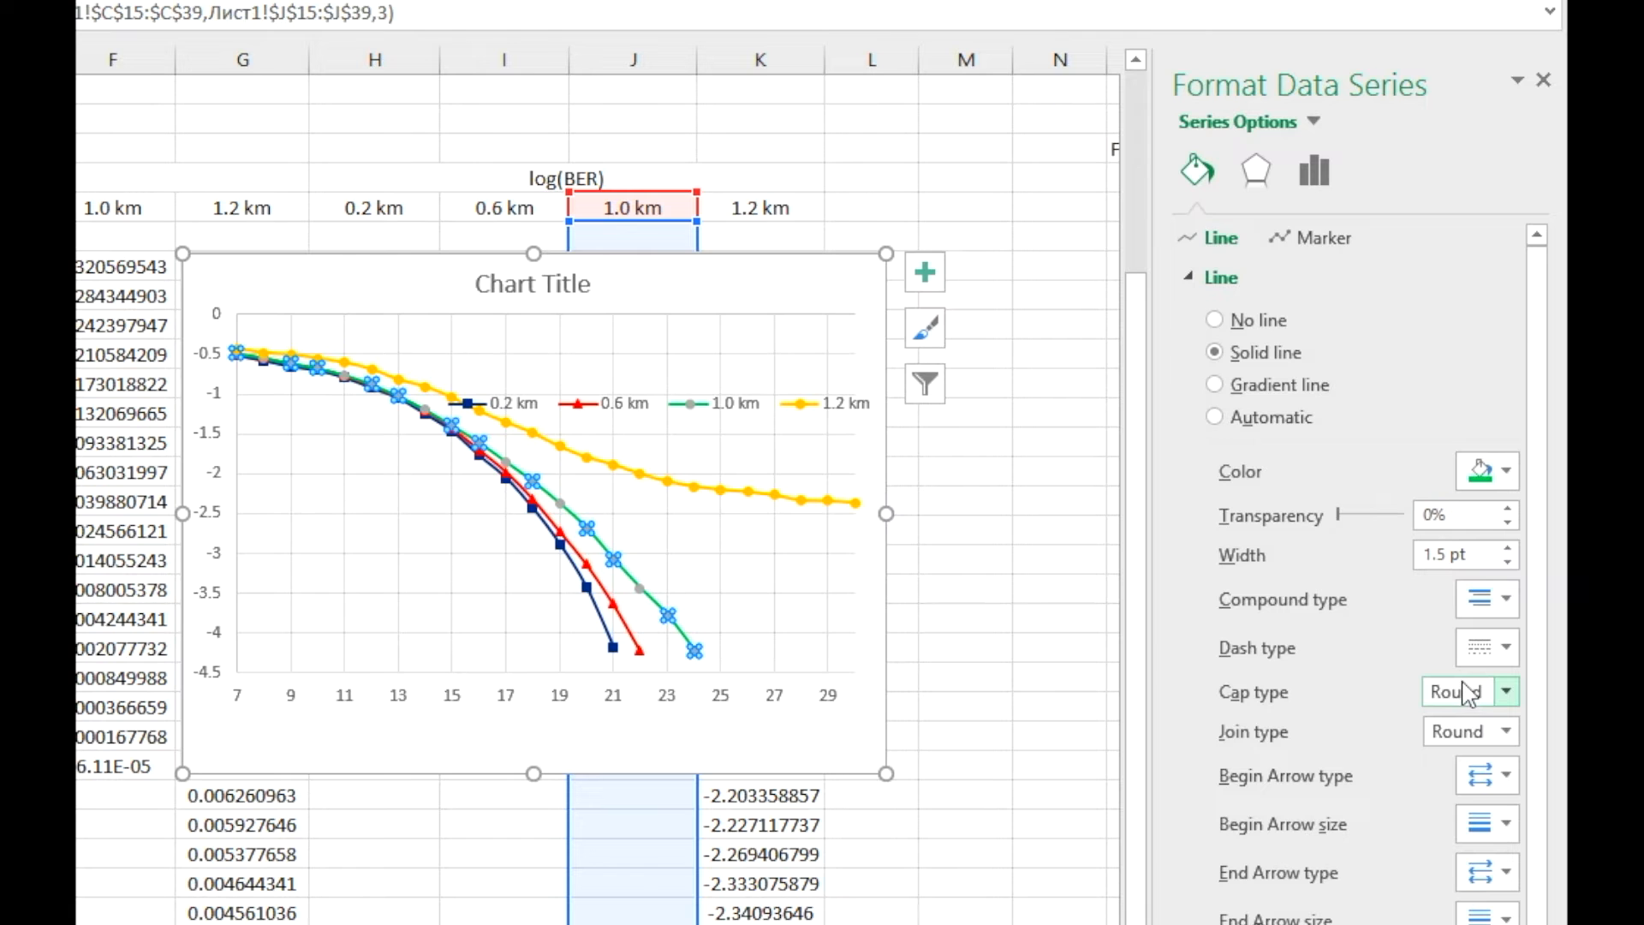
# Step: Switch the marker option of the 1.0 km series from automatic to built-in
pyautogui.click(1311, 238)
pyautogui.click(1271, 278)
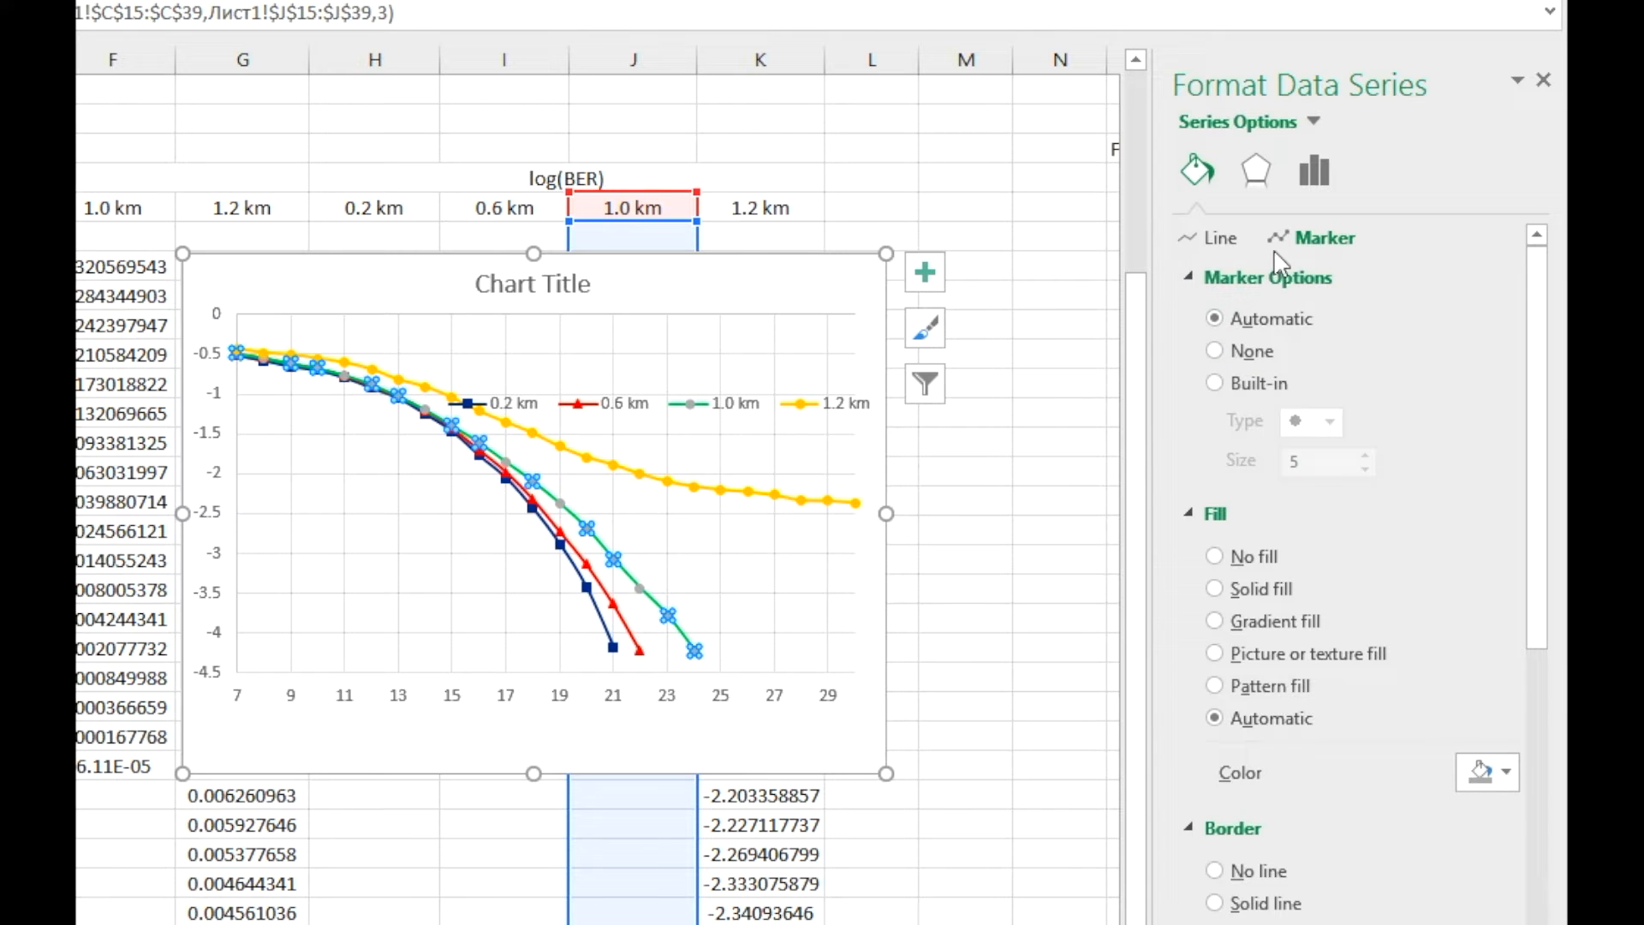
pyautogui.click(1231, 388)
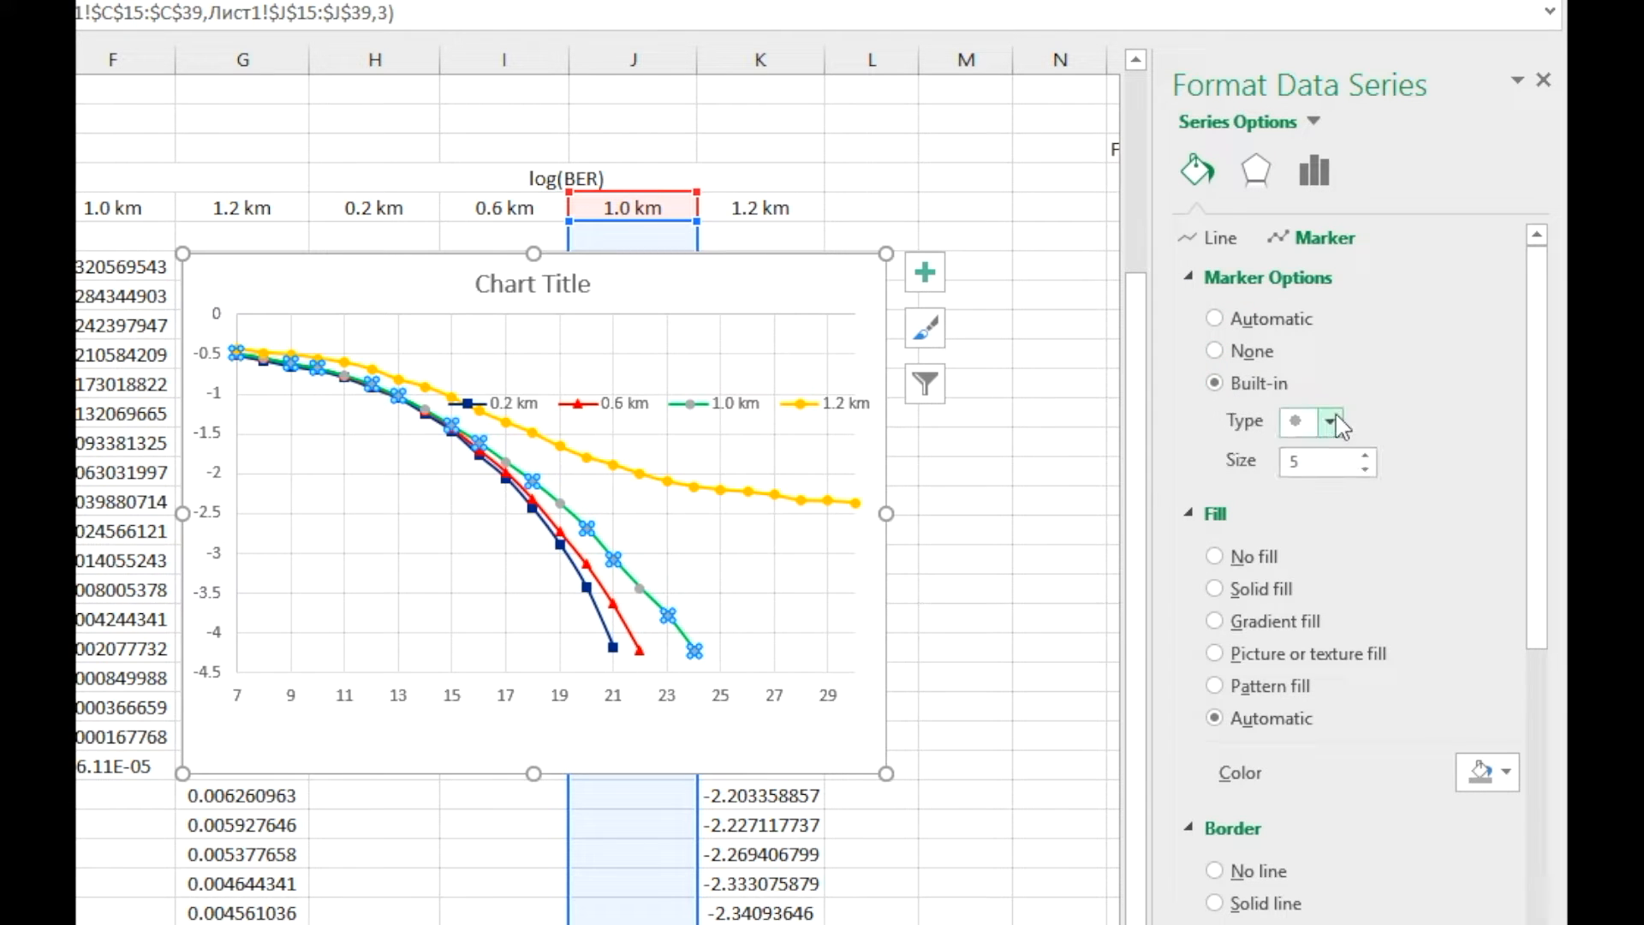
# Step: Try diamond markers with a solid standard green fill on the 1.0 km series
pyautogui.click(1330, 422)
pyautogui.click(1314, 495)
pyautogui.click(1500, 766)
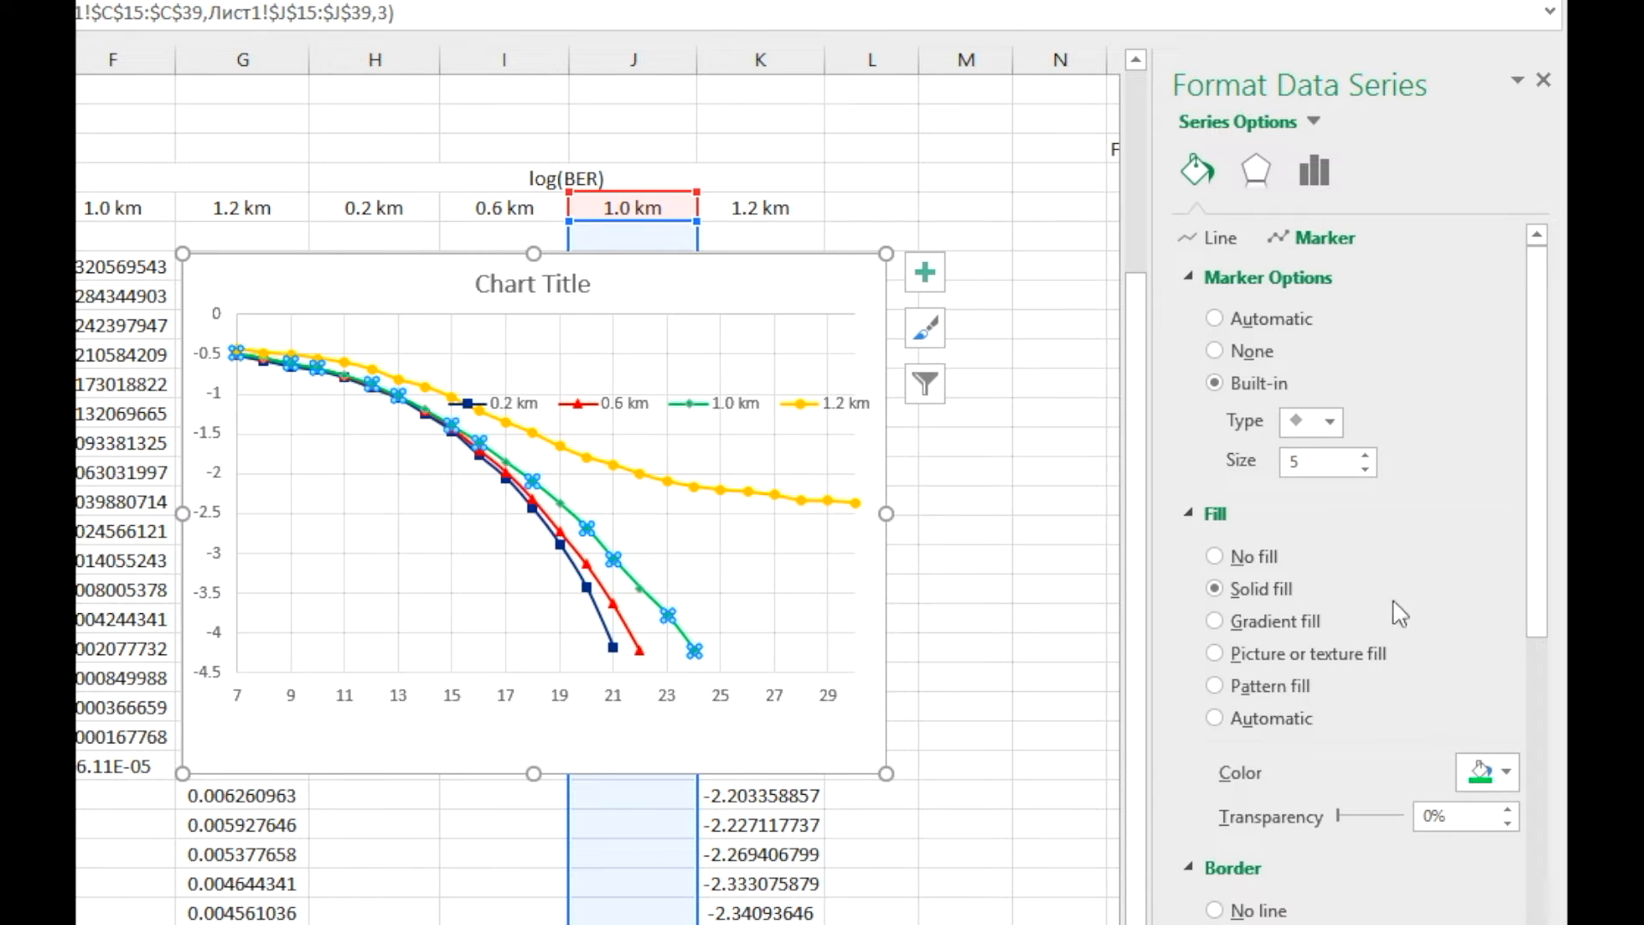
# Step: Change the markers of the 1.0 km series to the built-in X type with no fill
pyautogui.click(1323, 421)
pyautogui.click(1317, 537)
pyautogui.click(1216, 556)
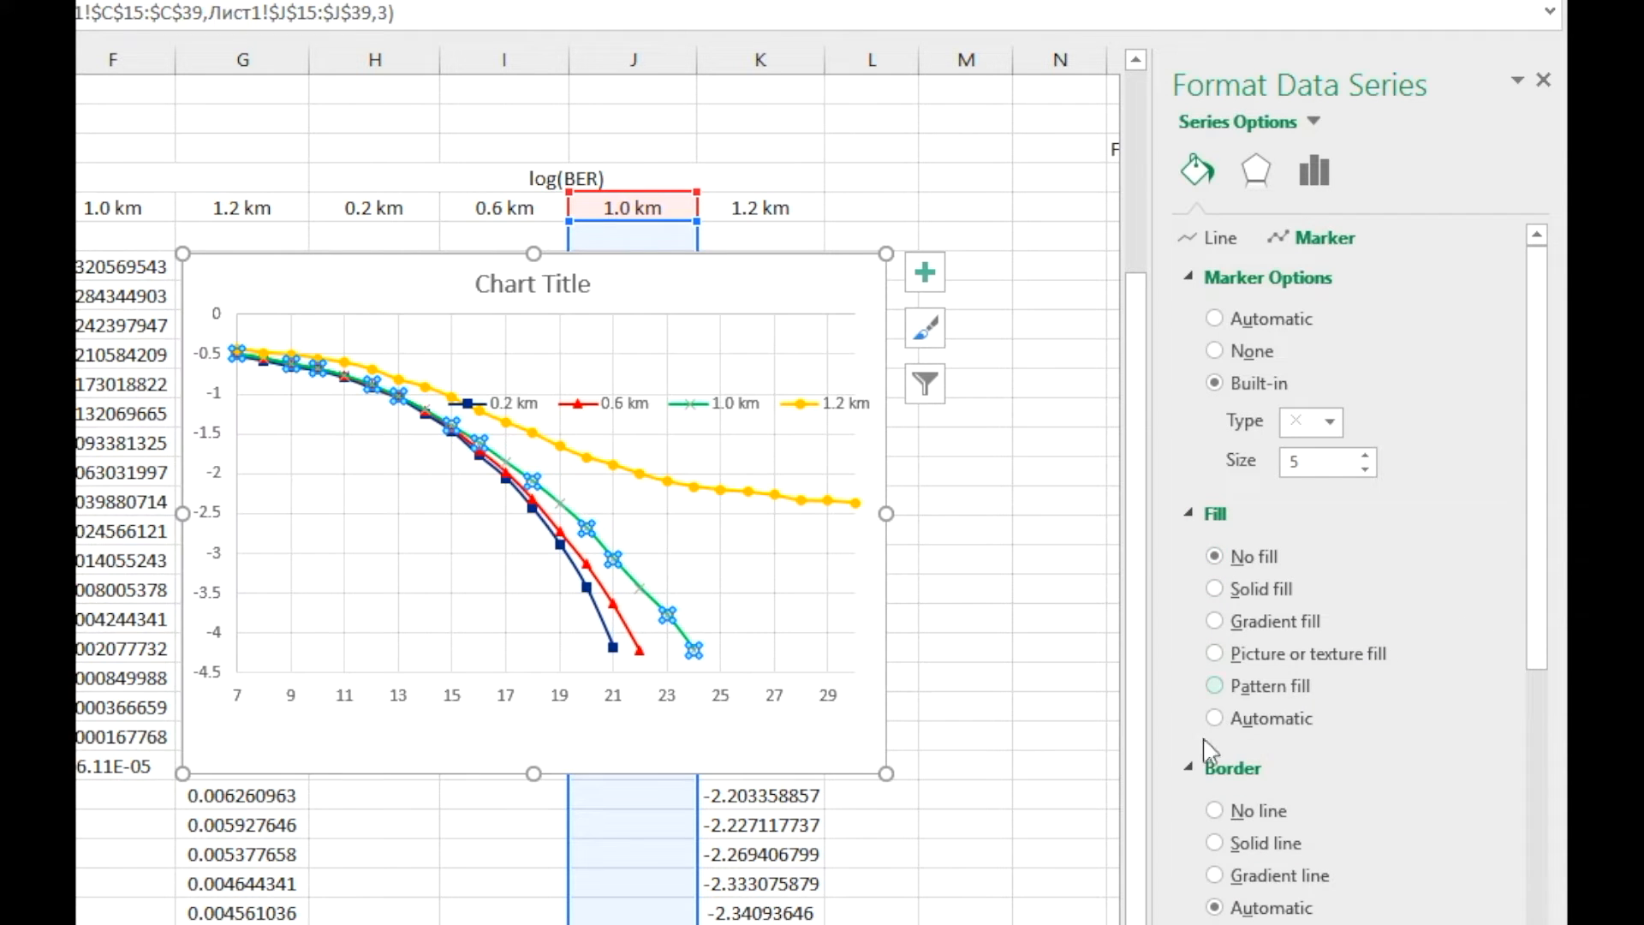
# Step: Set the marker border color of the 1.0 km series to standard green
pyautogui.scroll(-1, 1278, 781)
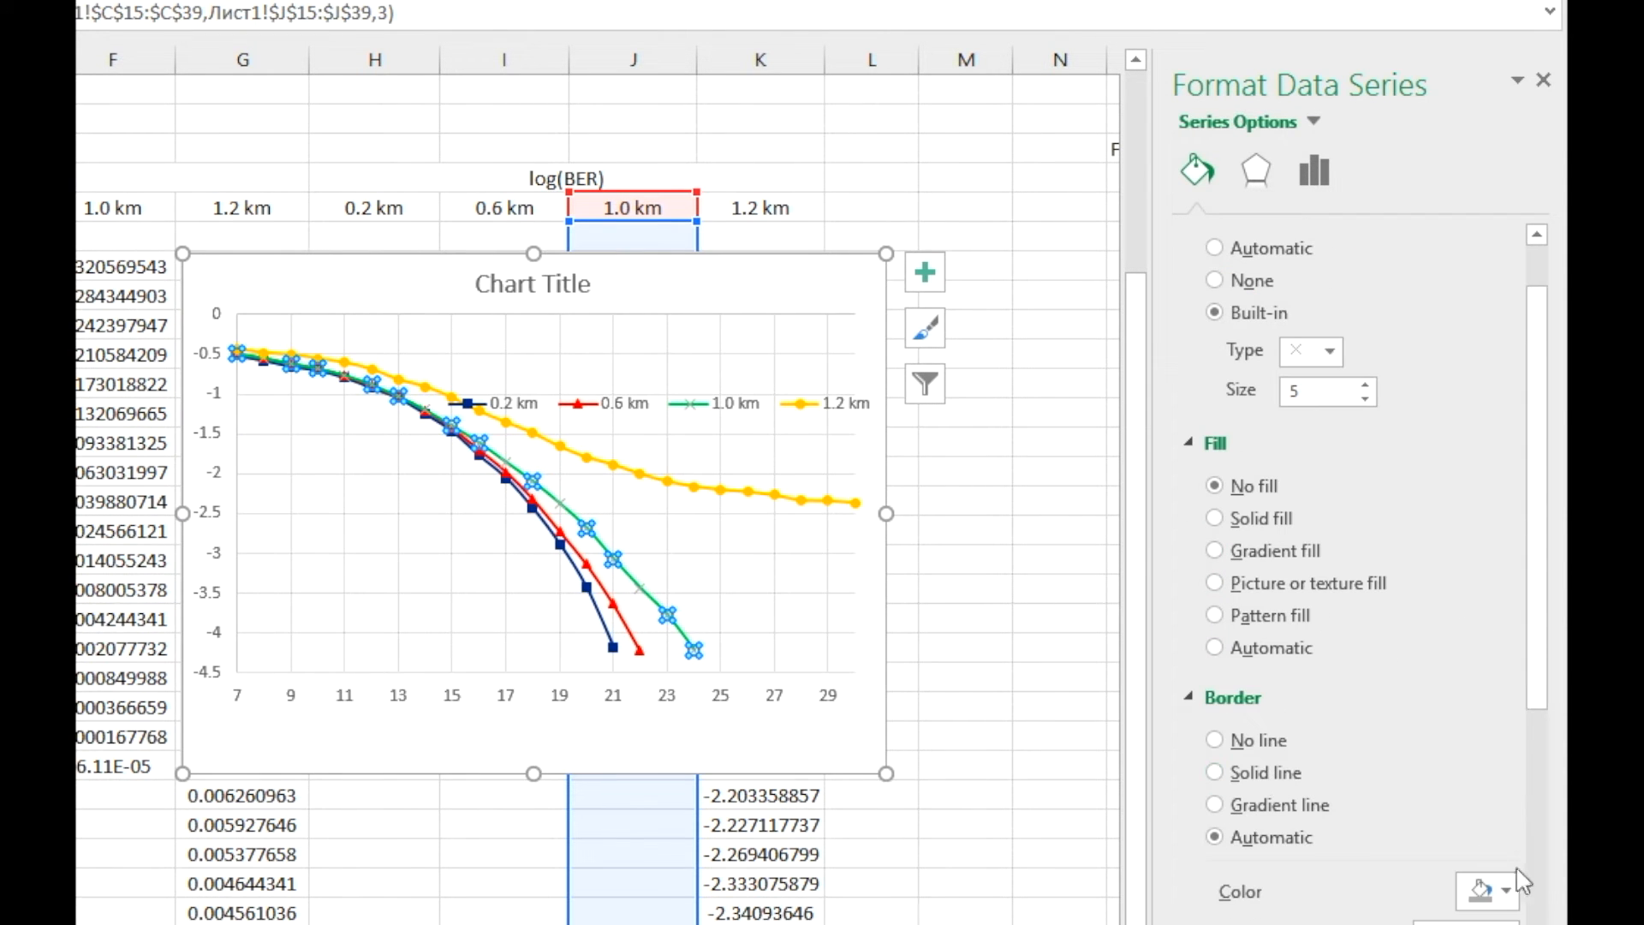
pyautogui.click(1509, 892)
pyautogui.click(1447, 826)
pyautogui.click(826, 578)
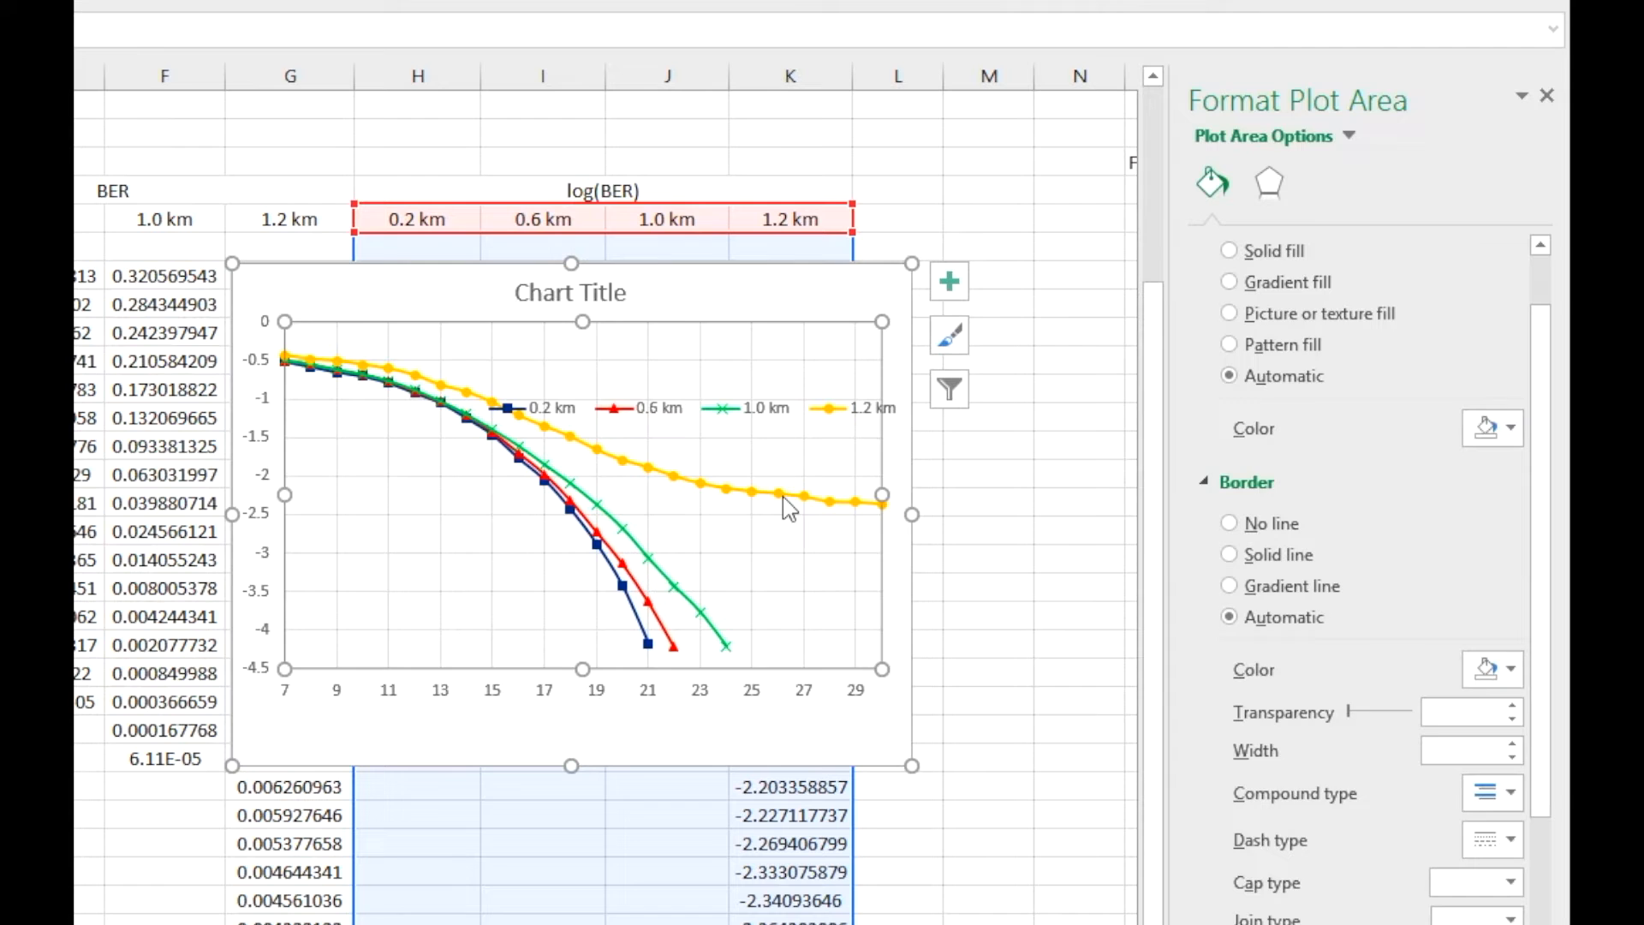
# Step: Color the line of the 1.2 km series standard orange
pyautogui.click(784, 499)
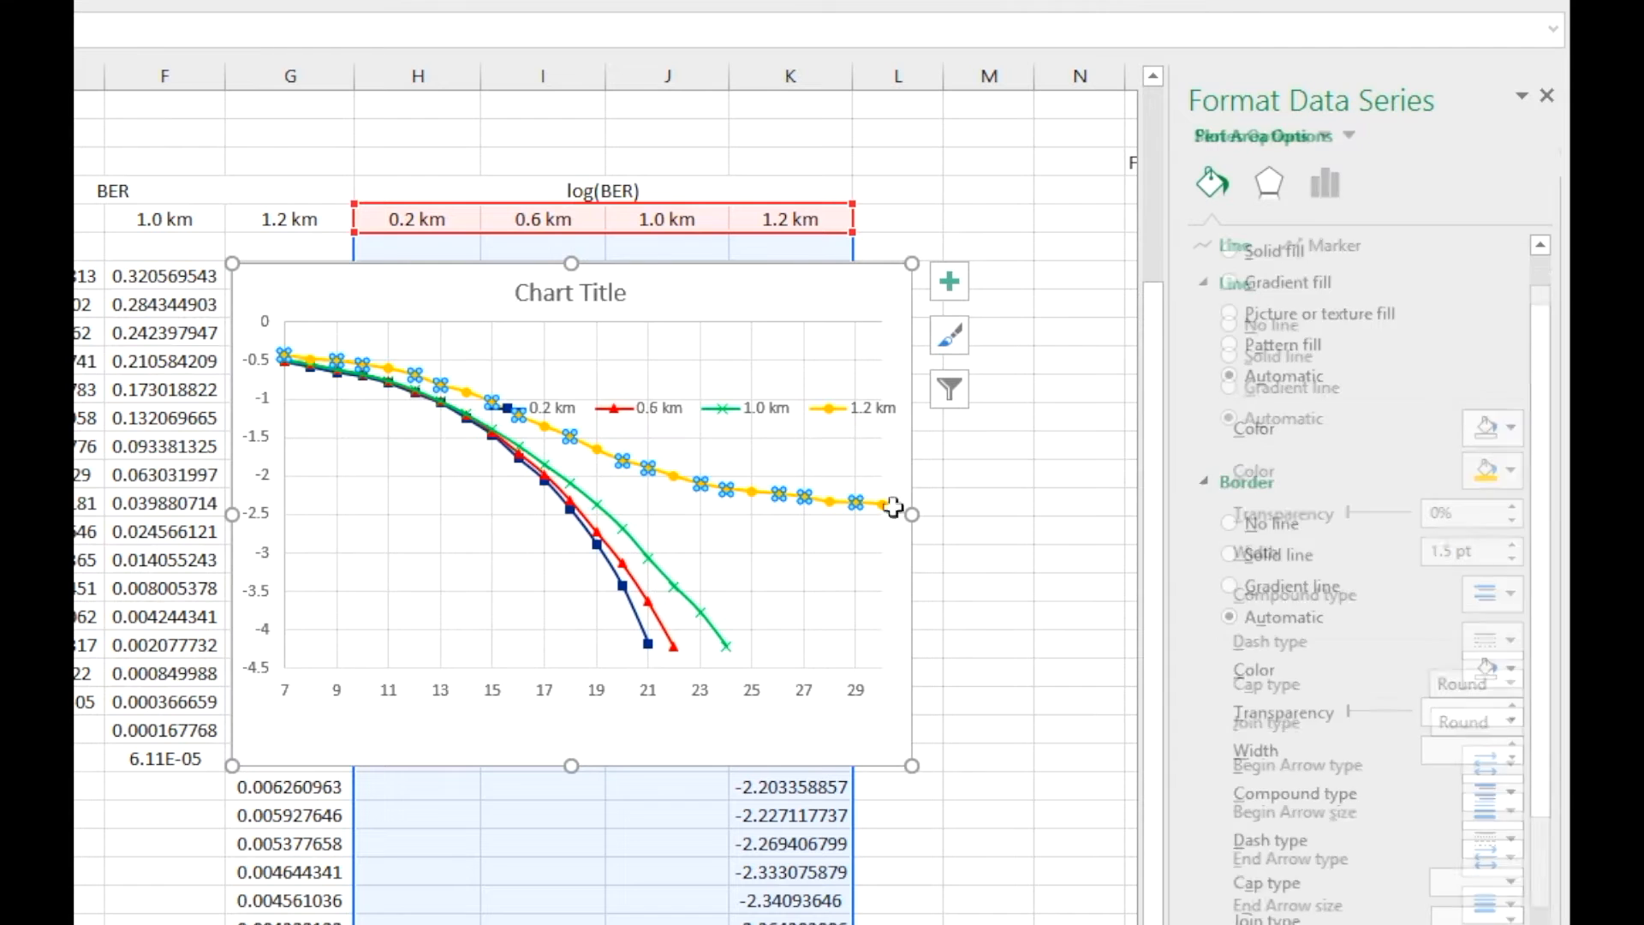
pyautogui.click(1504, 471)
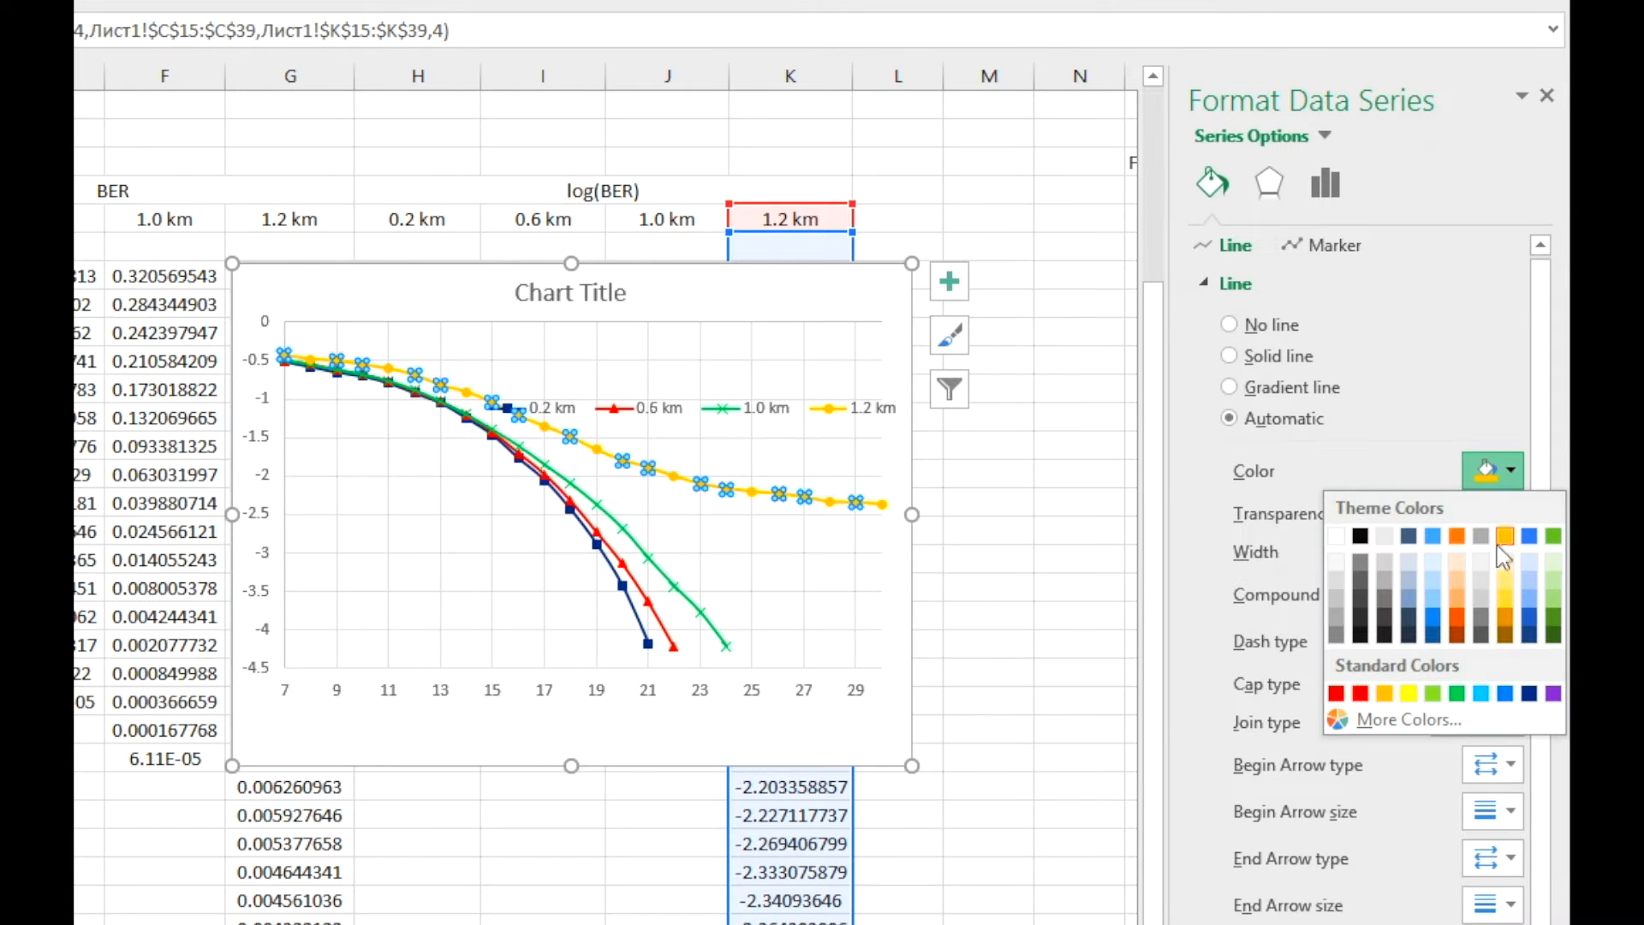
pyautogui.click(1387, 692)
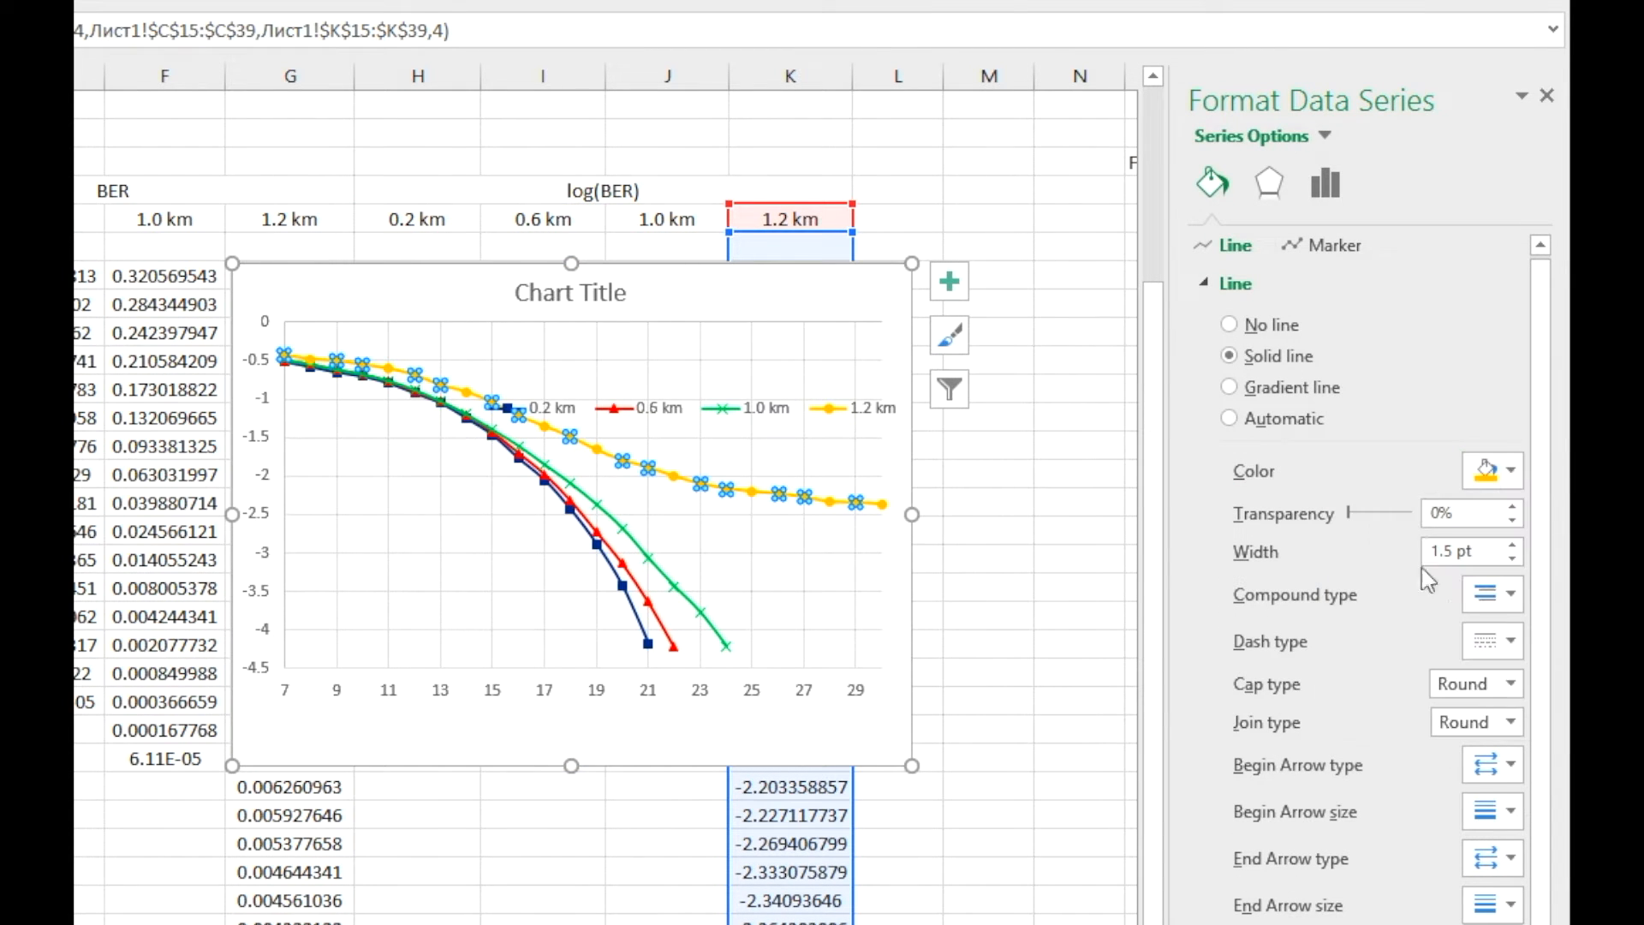
# Step: Change the markers of the 1.2 km series to the built-in diamond type
pyautogui.click(1305, 248)
pyautogui.click(1275, 295)
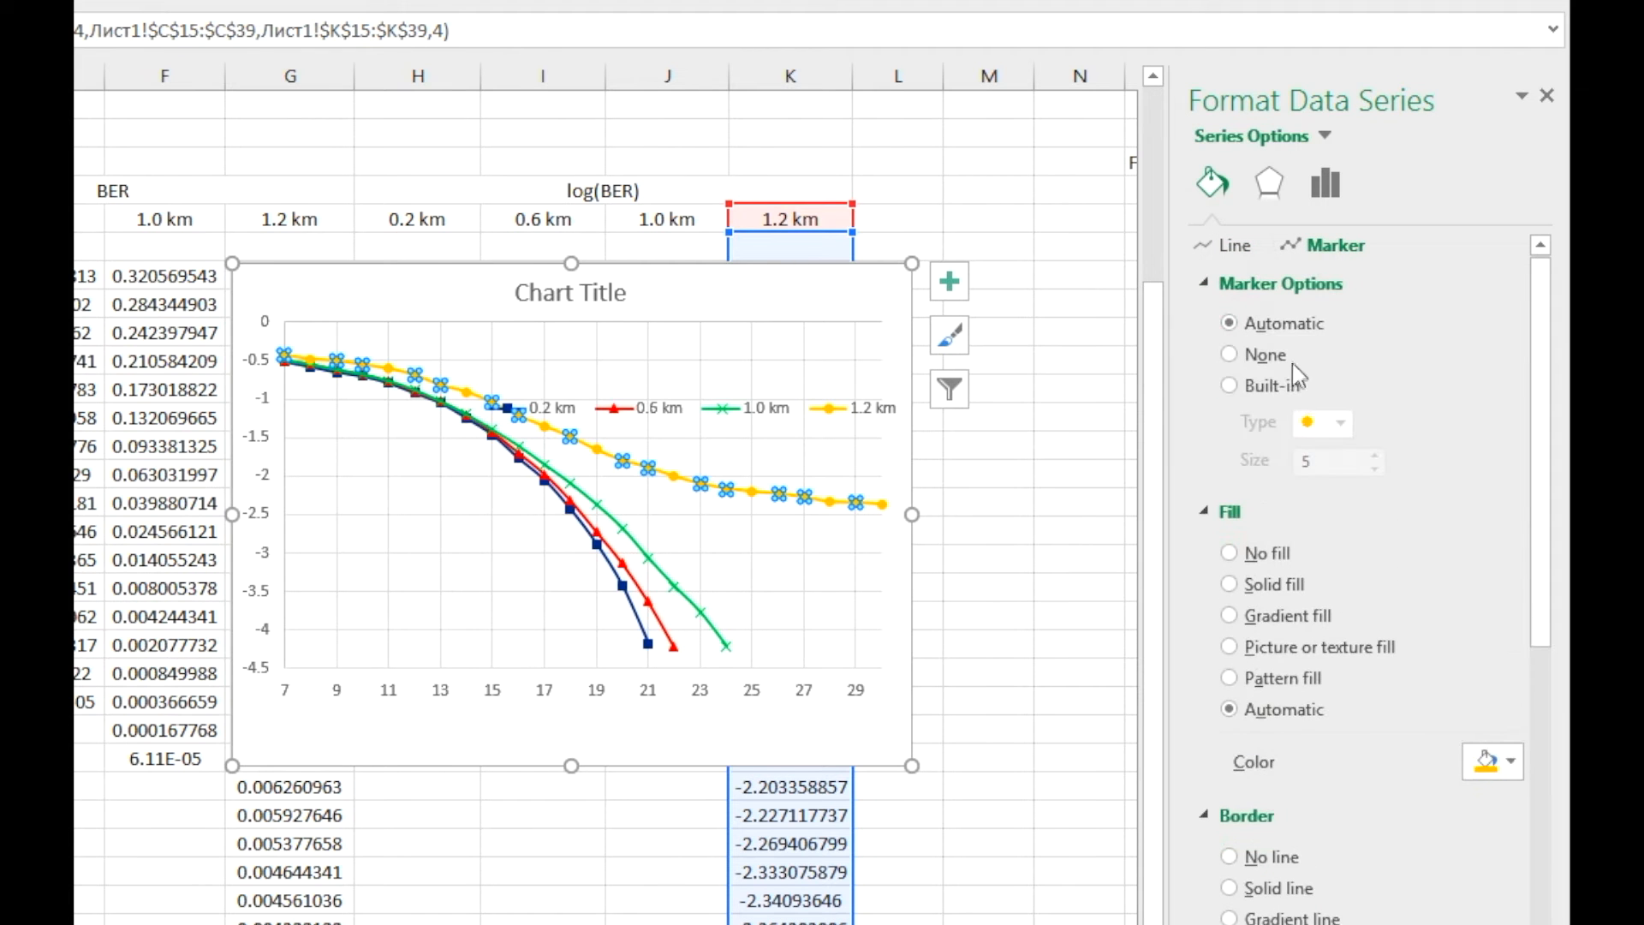
pyautogui.click(1251, 392)
pyautogui.click(1340, 423)
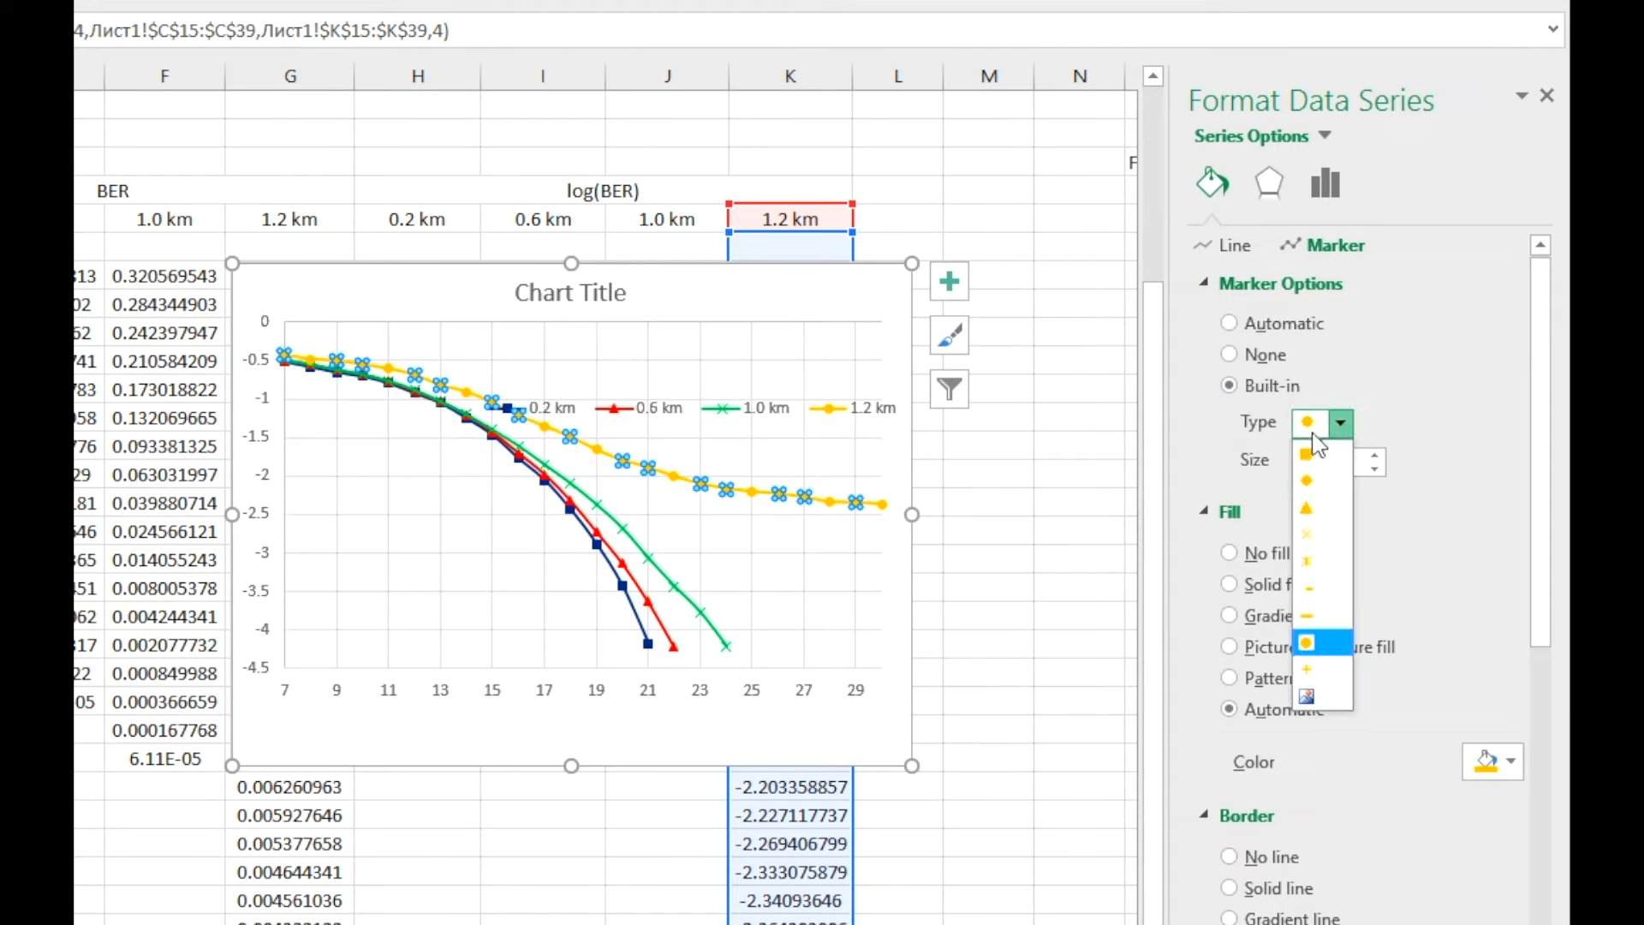
pyautogui.click(1330, 482)
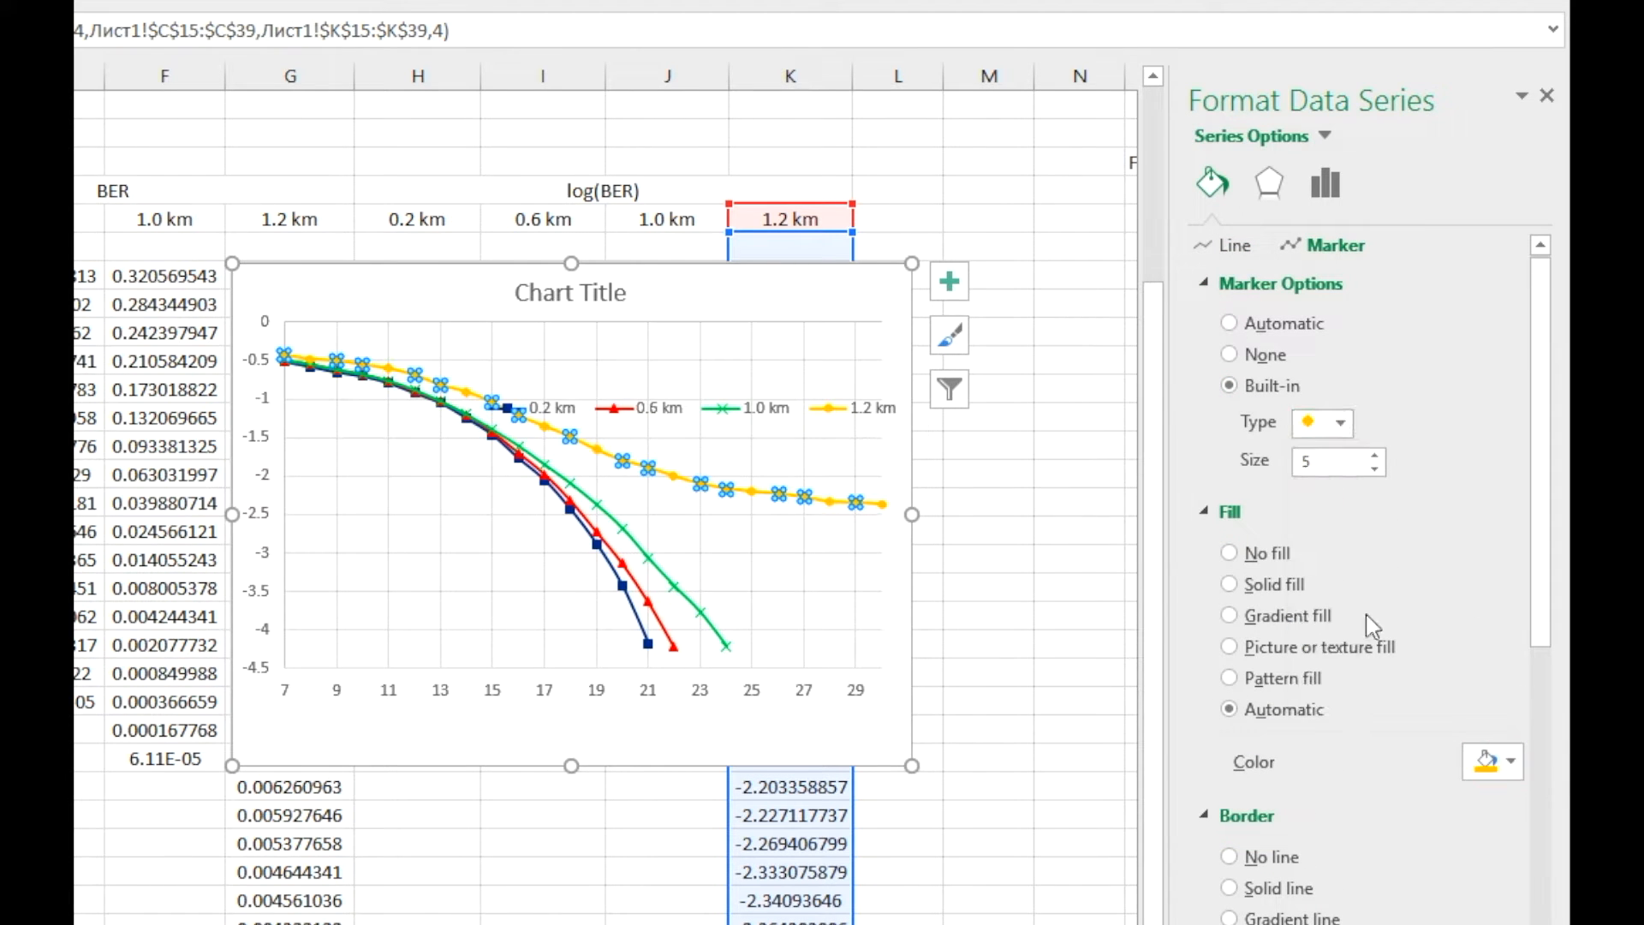
# Step: Set both the marker fill and marker border of the 1.2 km series to standard orange
pyautogui.scroll(-3, 1370, 612)
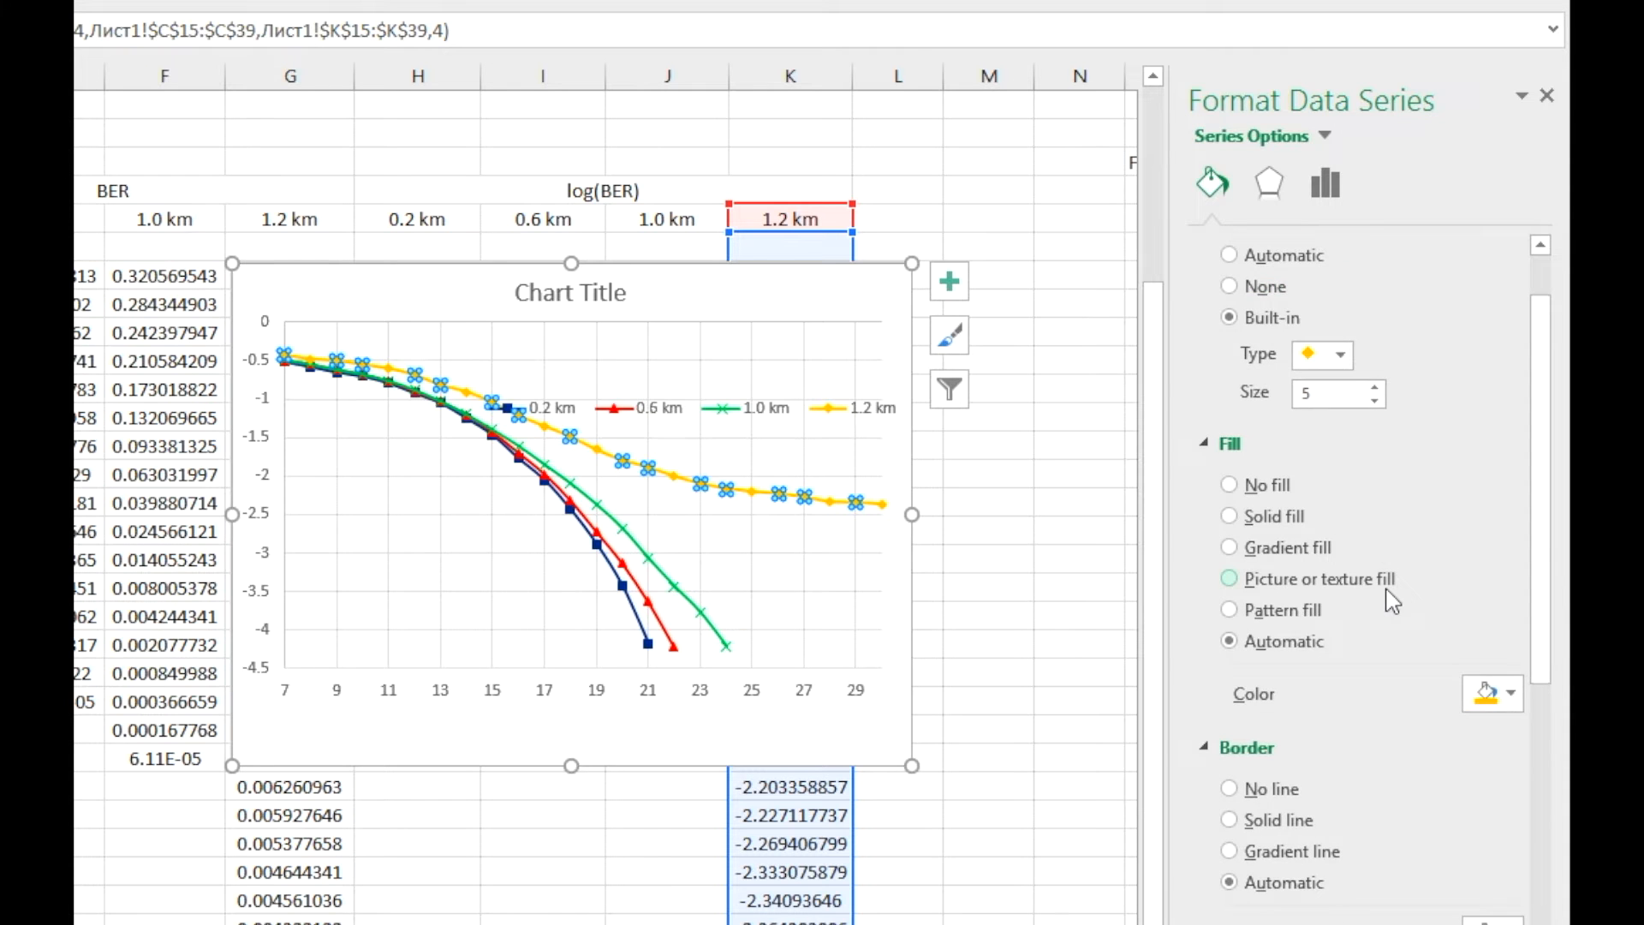
pyautogui.click(1499, 569)
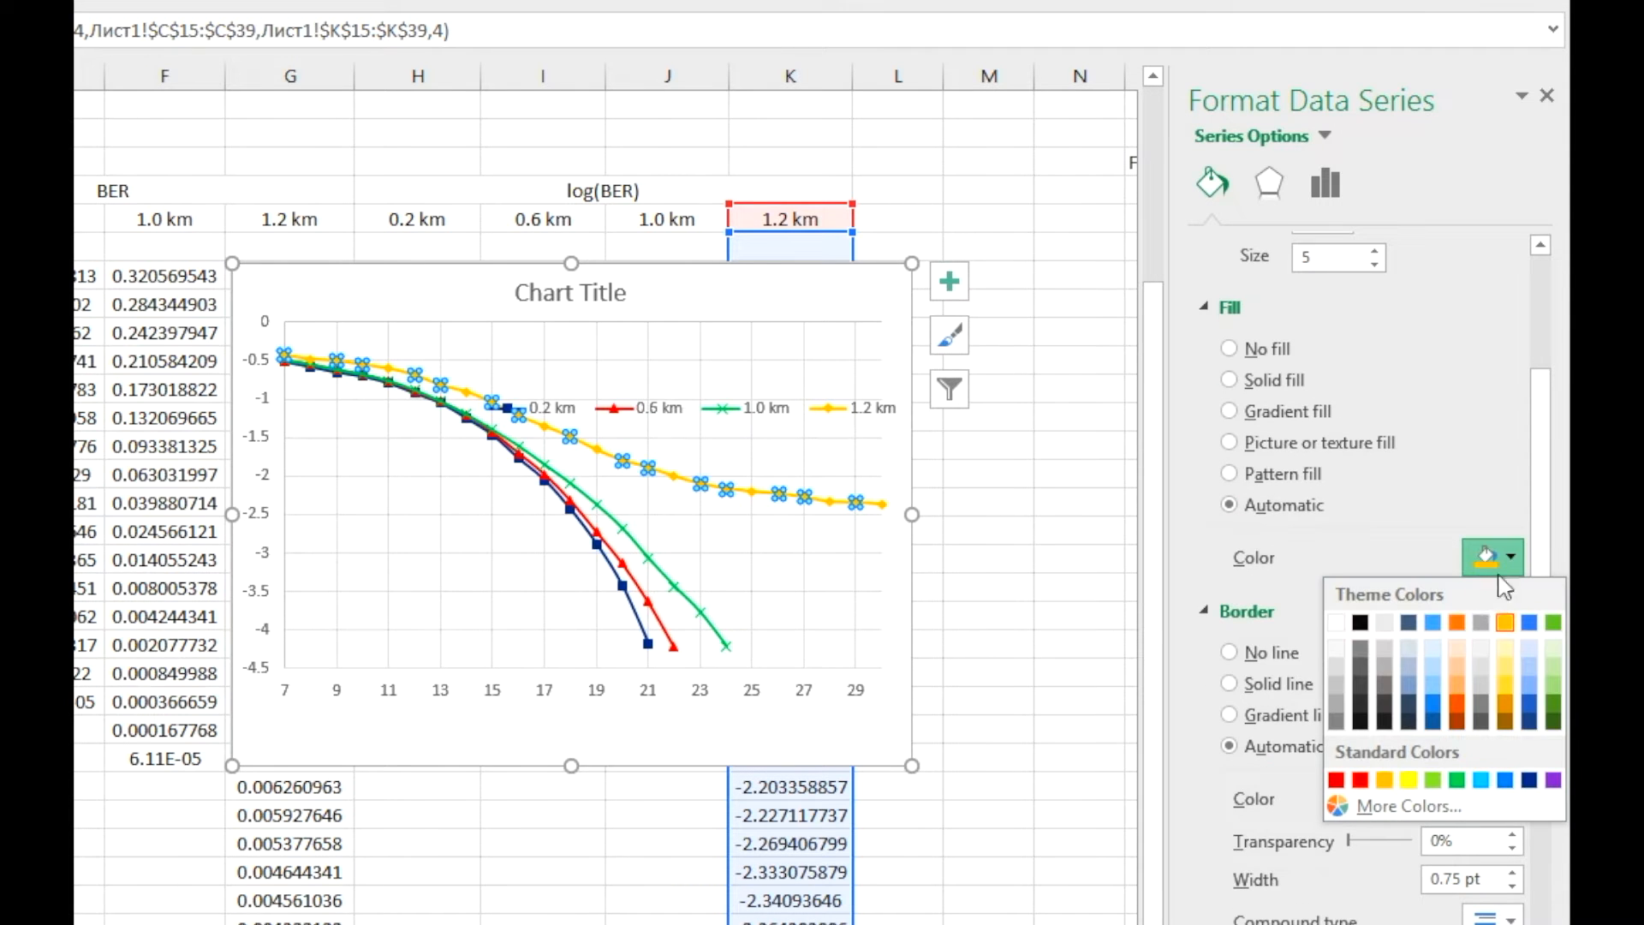
pyautogui.click(1384, 780)
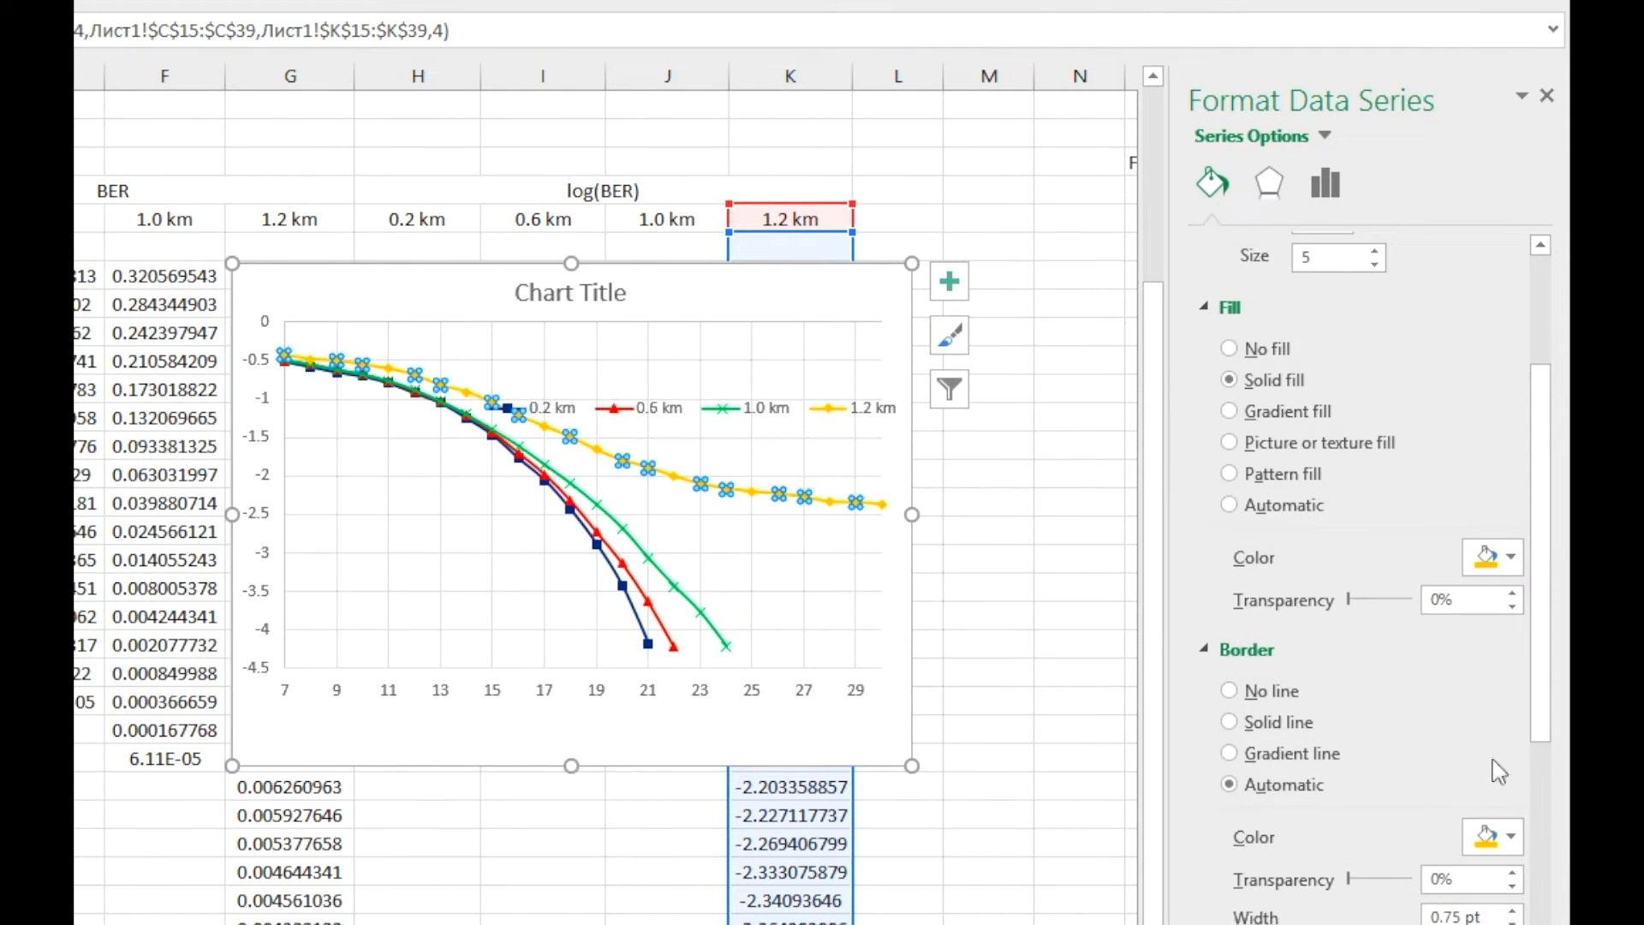
pyautogui.click(1491, 837)
pyautogui.click(1385, 774)
pyautogui.scroll(-1, 1452, 295)
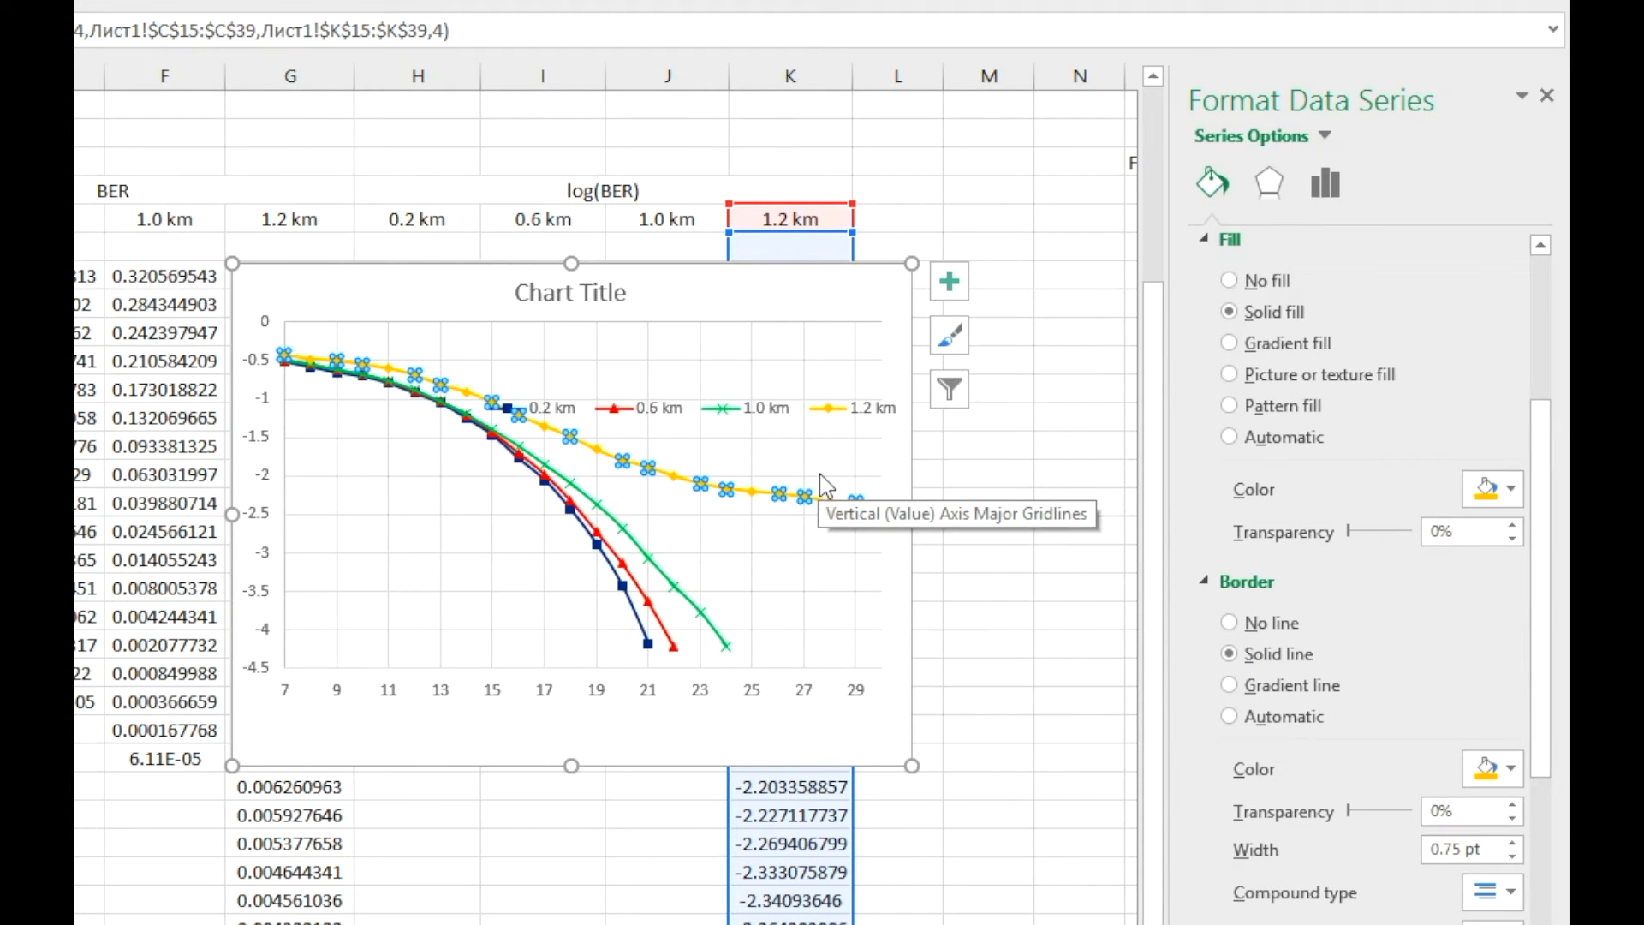
# Step: Remove all gridlines from the chart
pyautogui.click(676, 479)
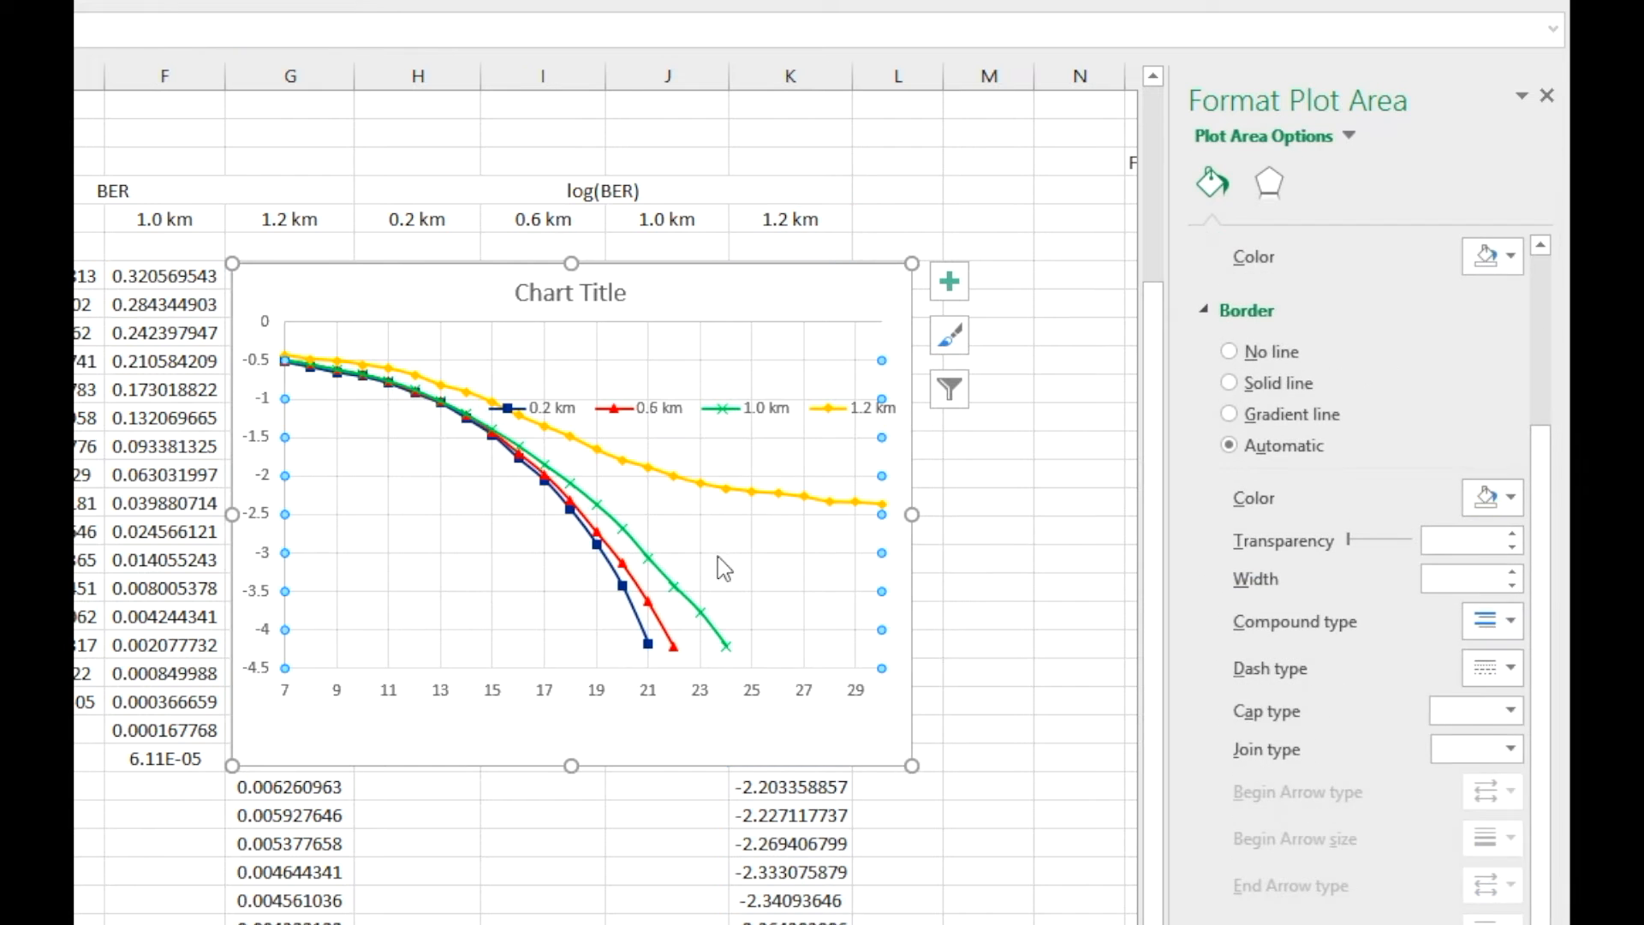
pyautogui.click(789, 414)
pyautogui.click(785, 343)
pyautogui.click(813, 361)
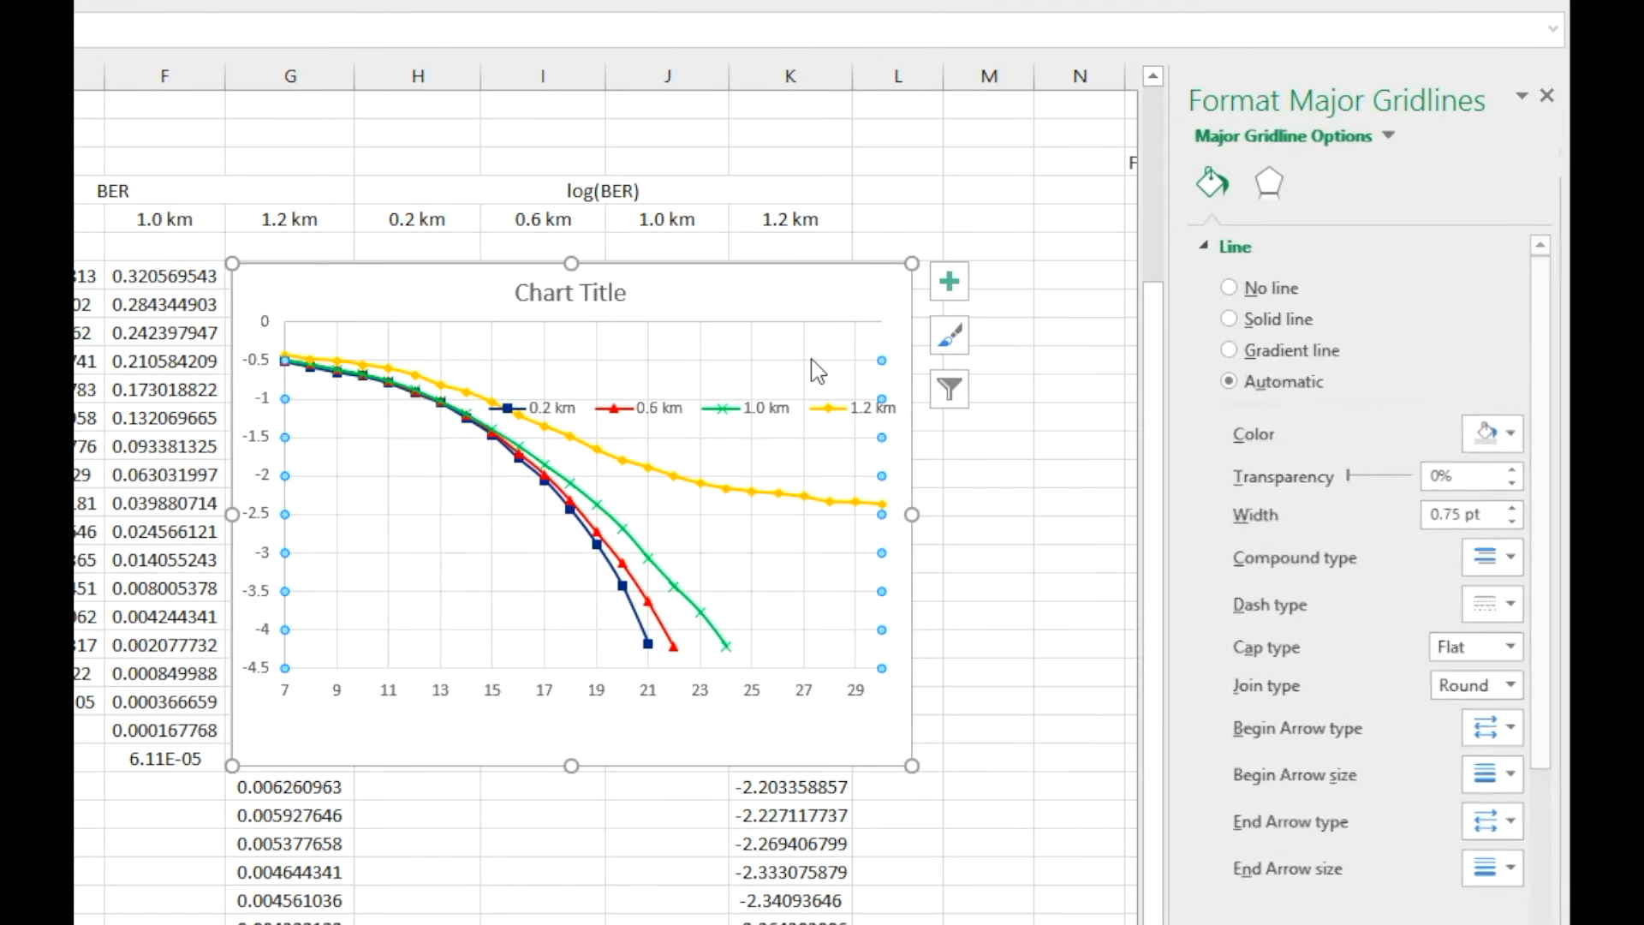
pyautogui.click(950, 296)
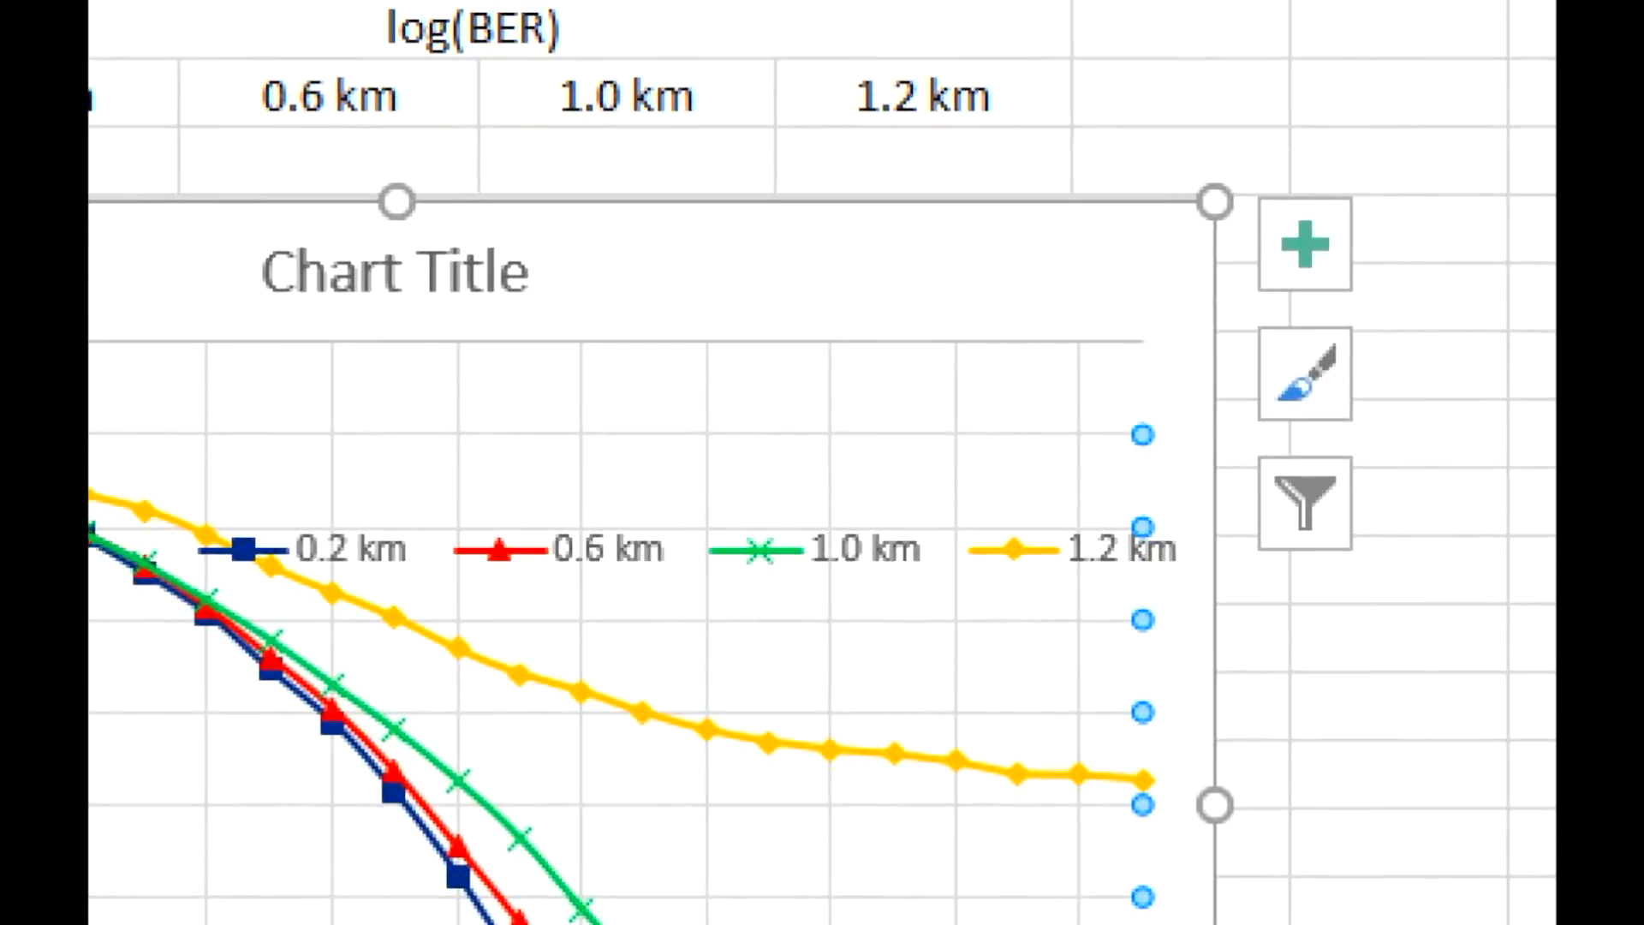
pyautogui.click(1305, 245)
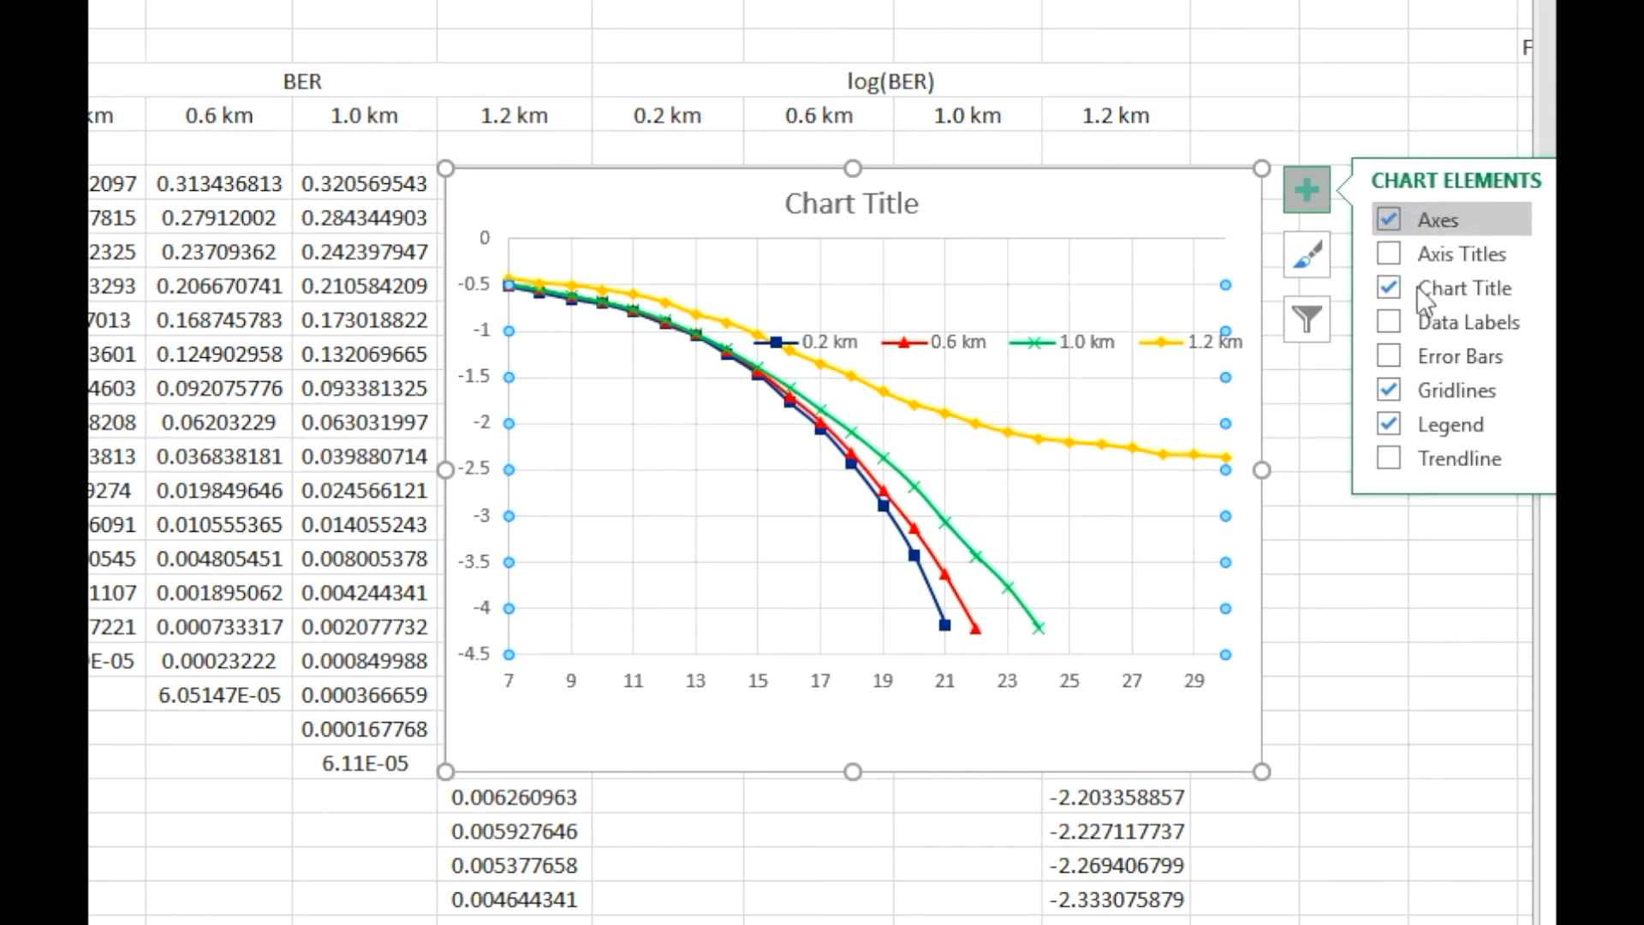
pyautogui.click(1389, 390)
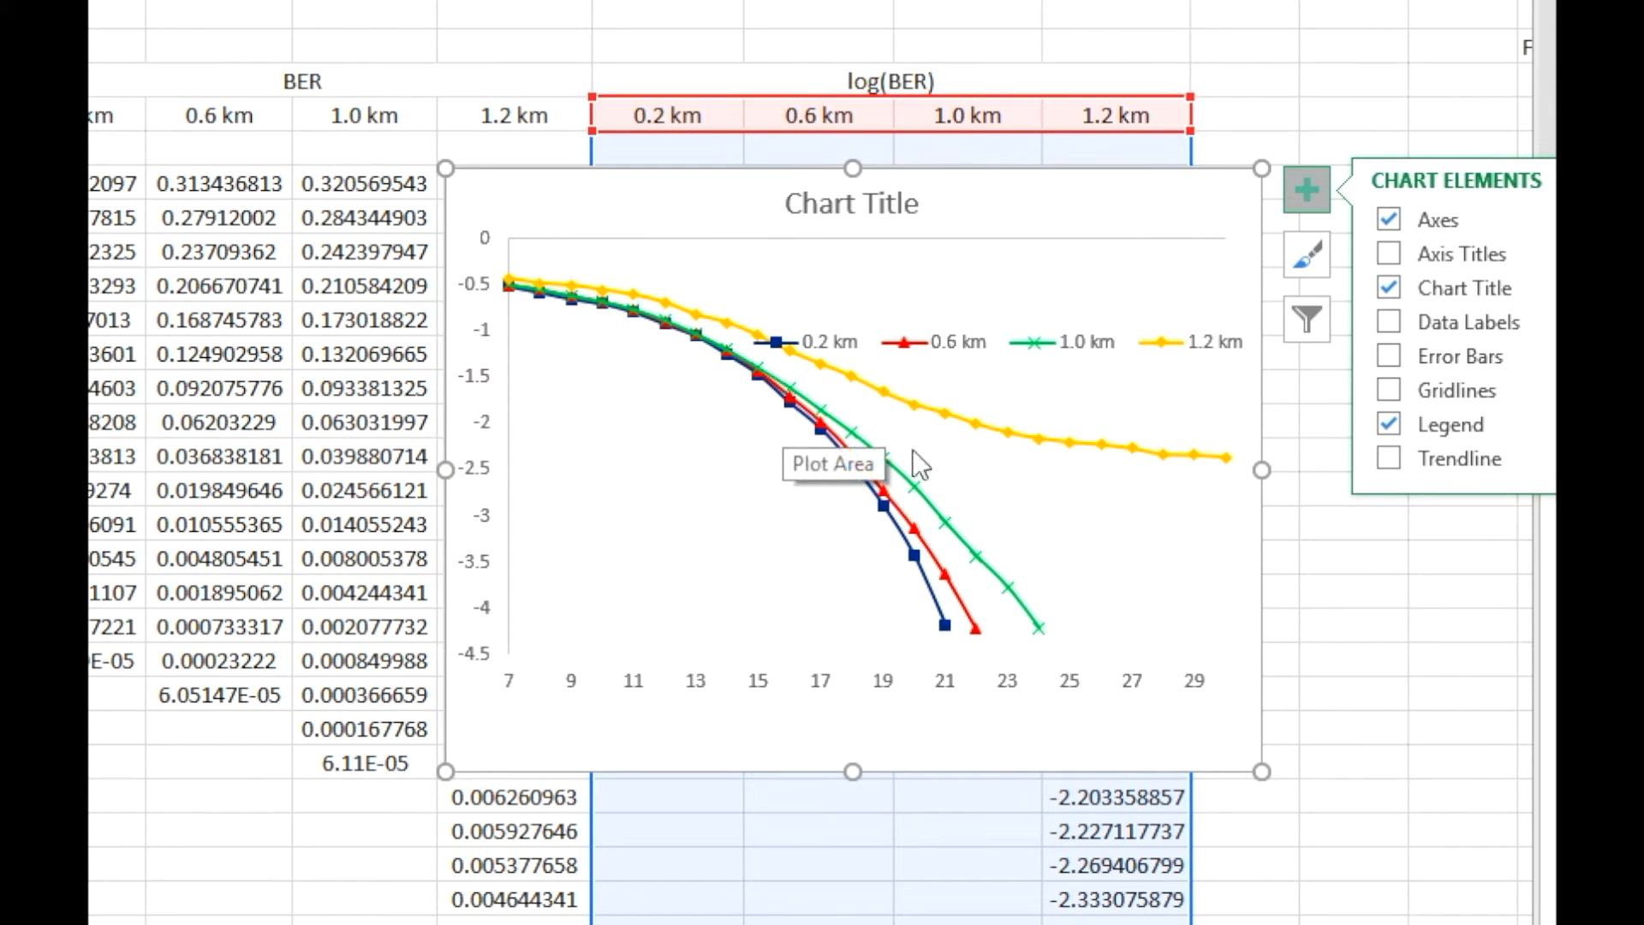
# Step: Move the legend up to the upper edge of the plot area, clear of the curves
pyautogui.click(974, 342)
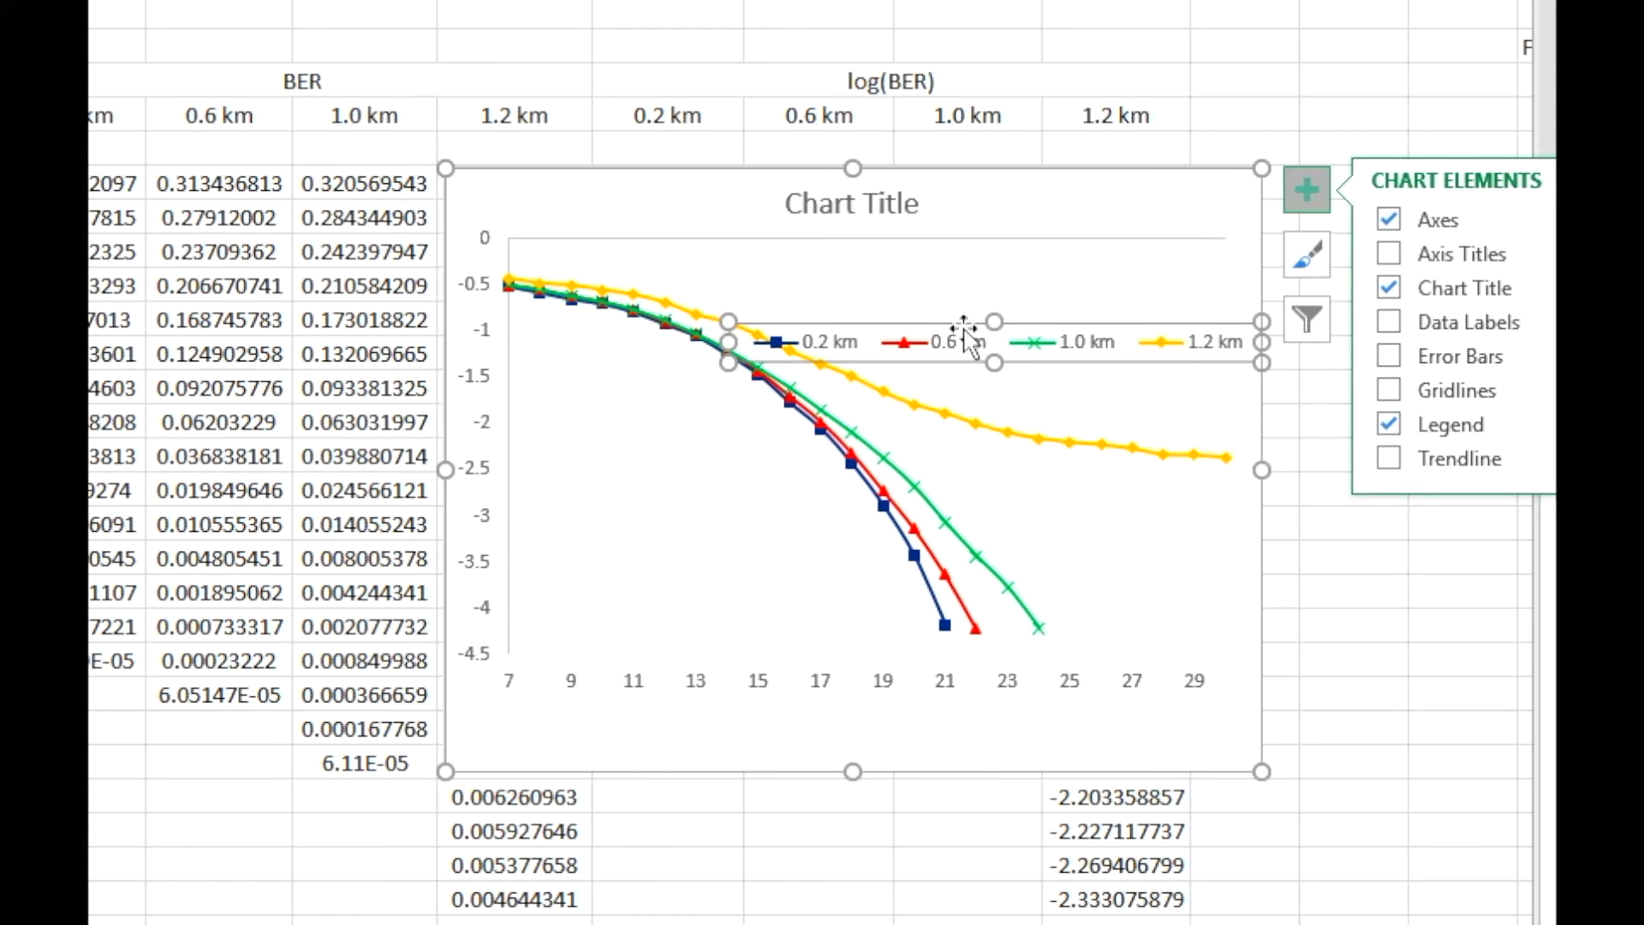
pyautogui.moveTo(963, 328); pyautogui.dragTo(966, 313)
pyautogui.moveTo(965, 245); pyautogui.dragTo(963, 243)
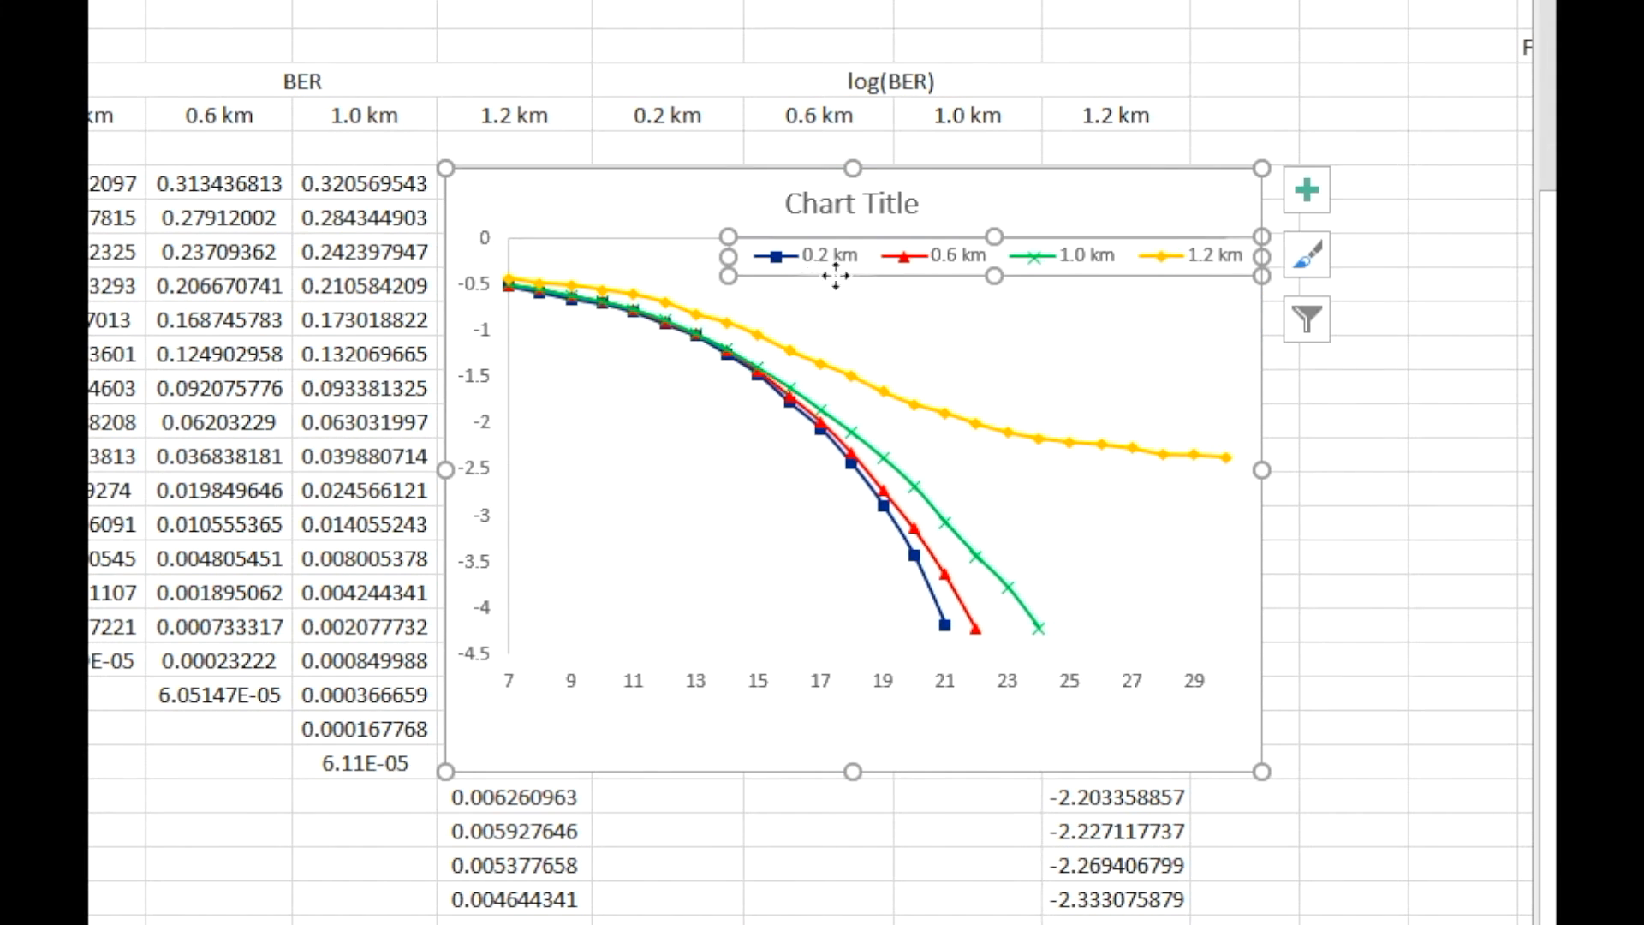
# Step: Set the legend's font color to black
pyautogui.rightClick(880, 258)
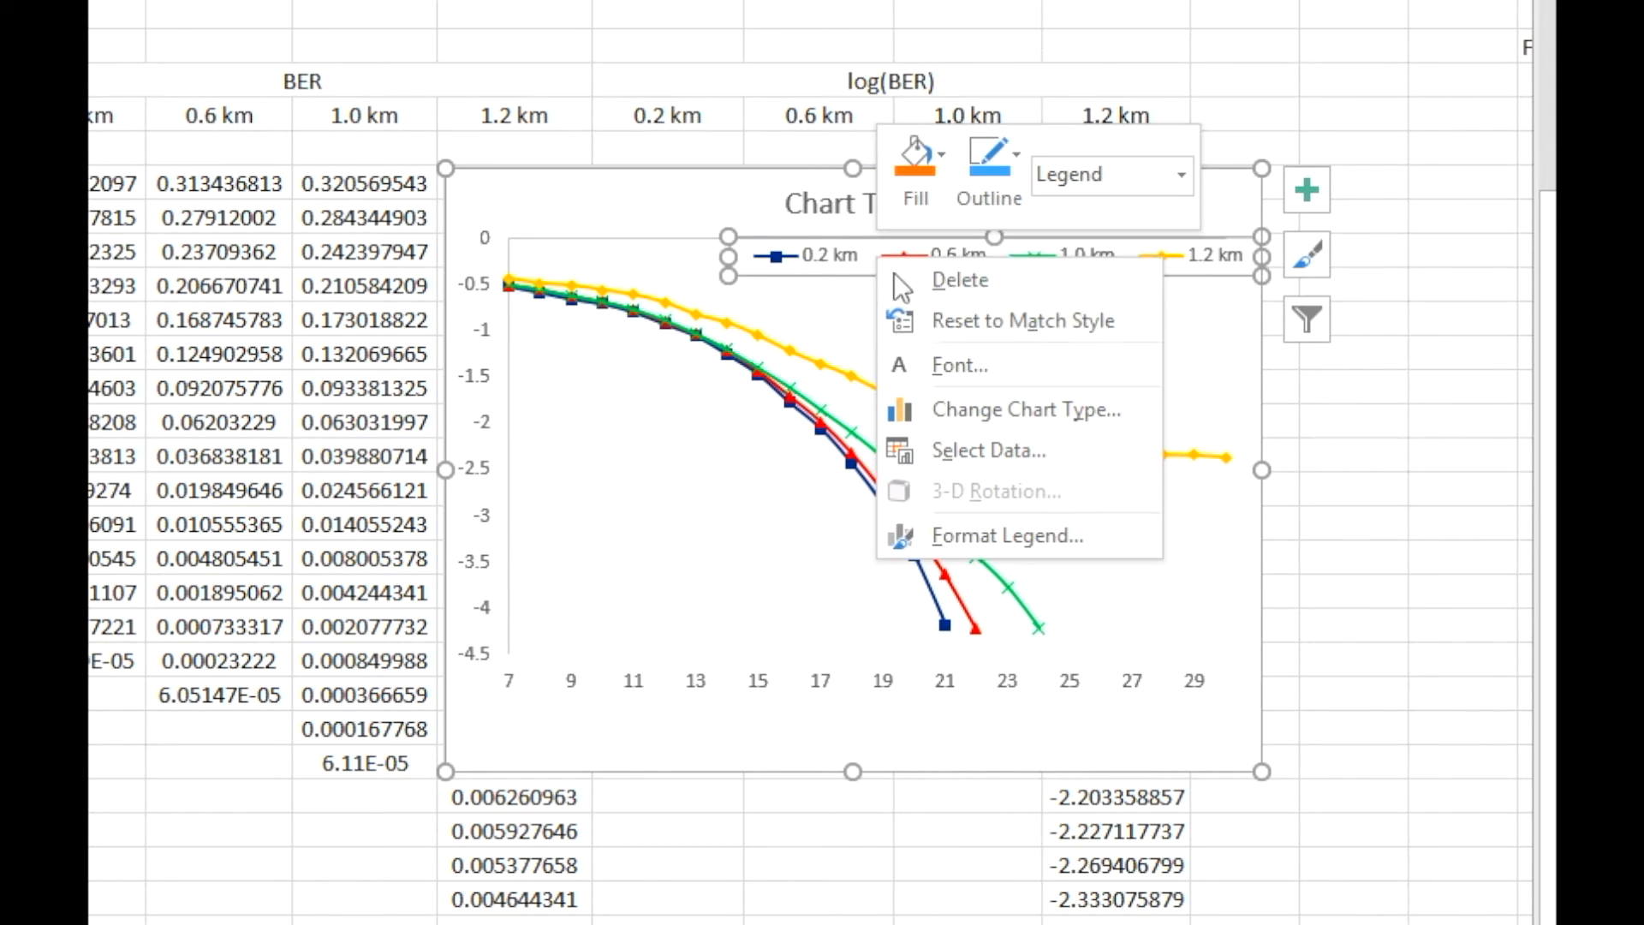
pyautogui.click(933, 363)
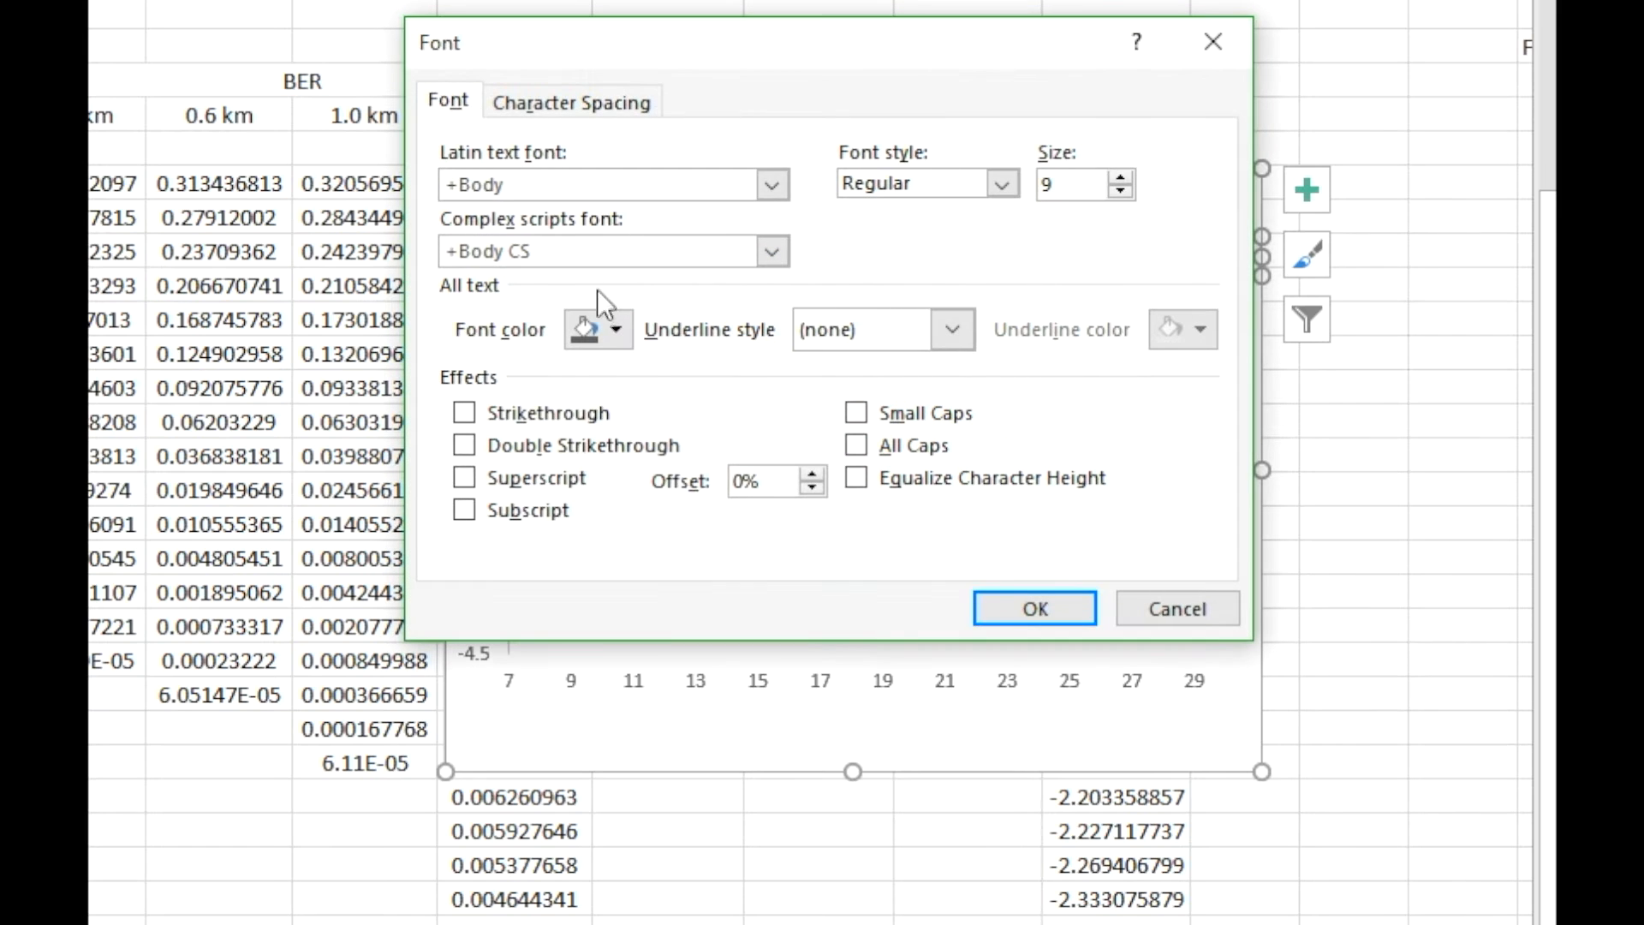
pyautogui.click(615, 330)
pyautogui.click(607, 441)
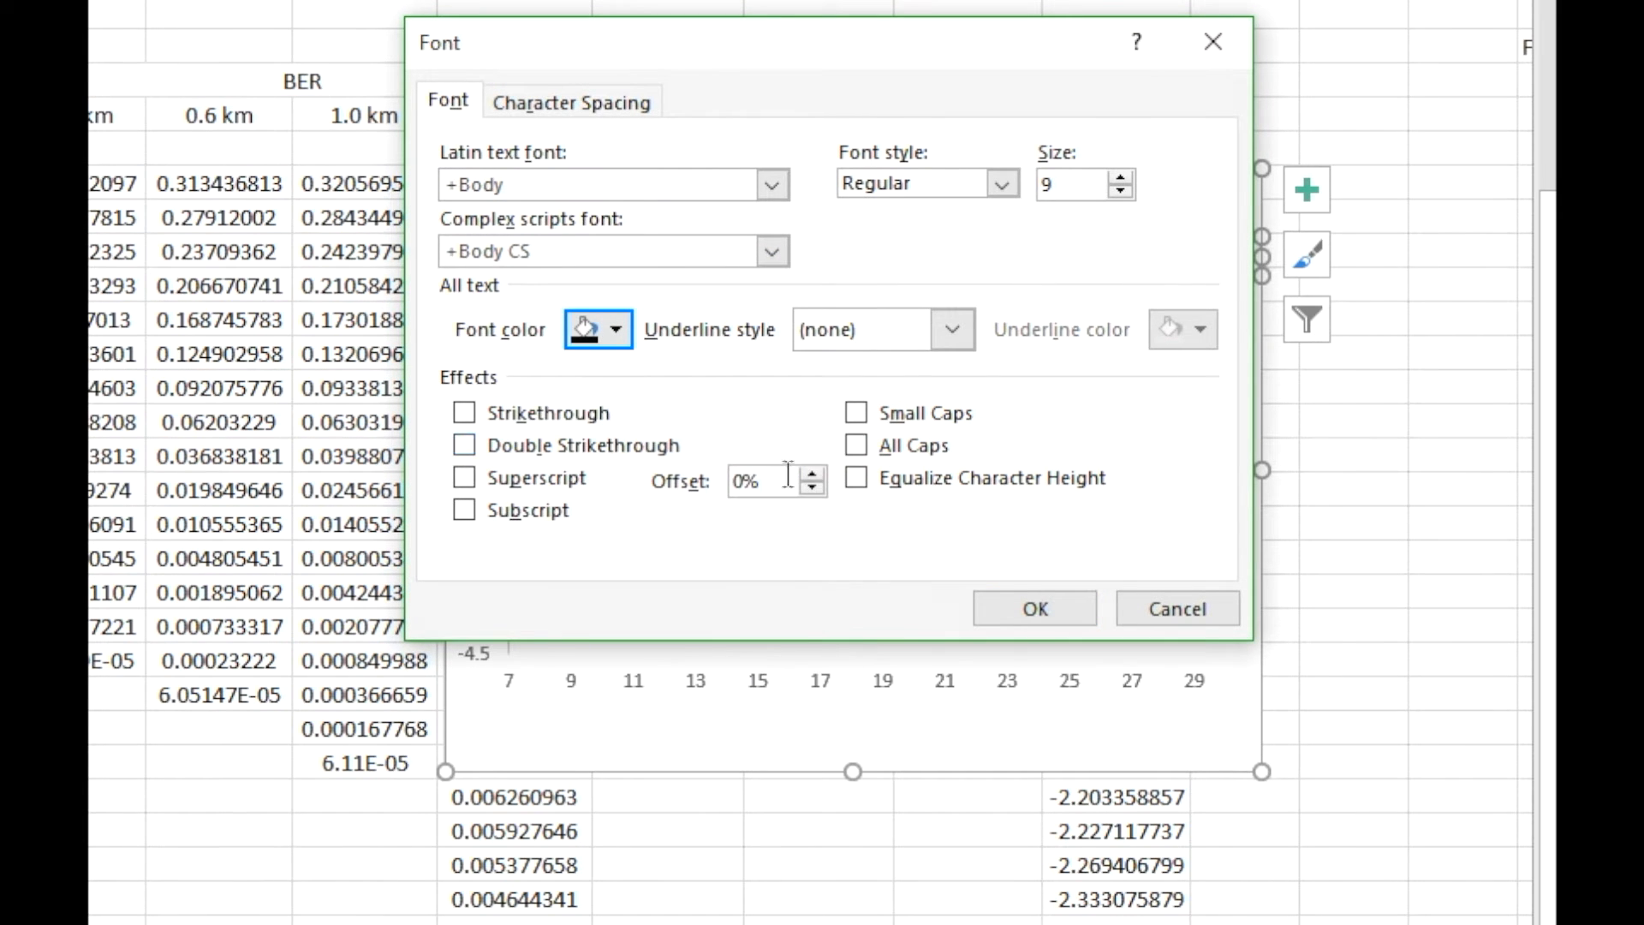
pyautogui.click(1036, 608)
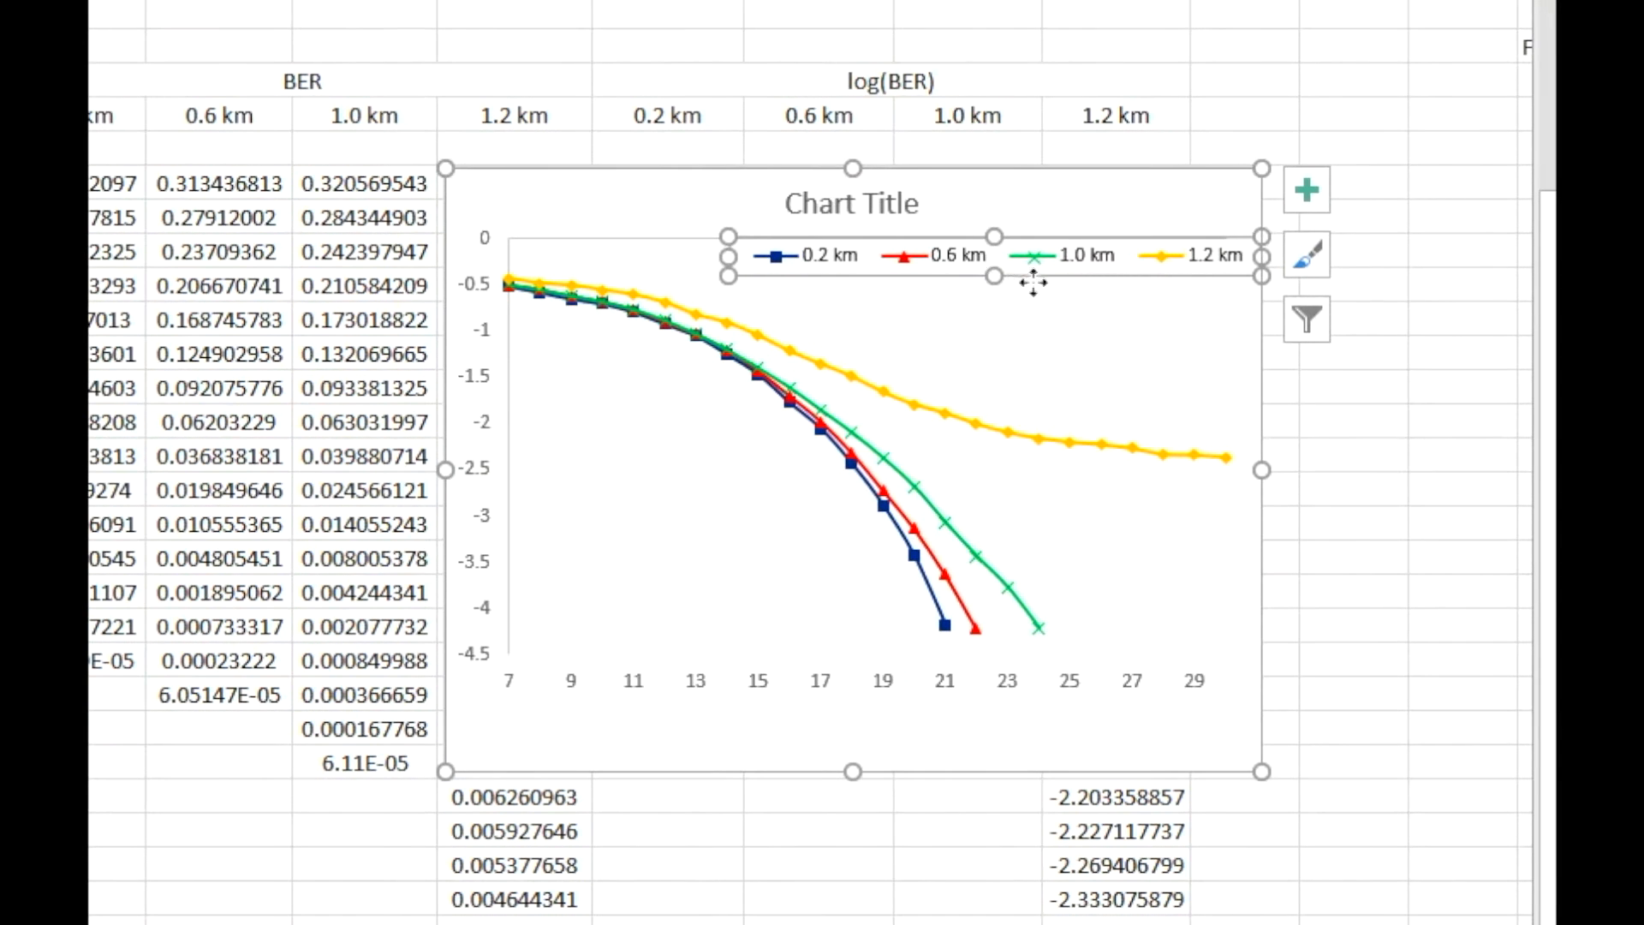
# Step: Resize the legend taller and narrower so its four entries form two rows of two
pyautogui.moveTo(1001, 282); pyautogui.dragTo(979, 323)
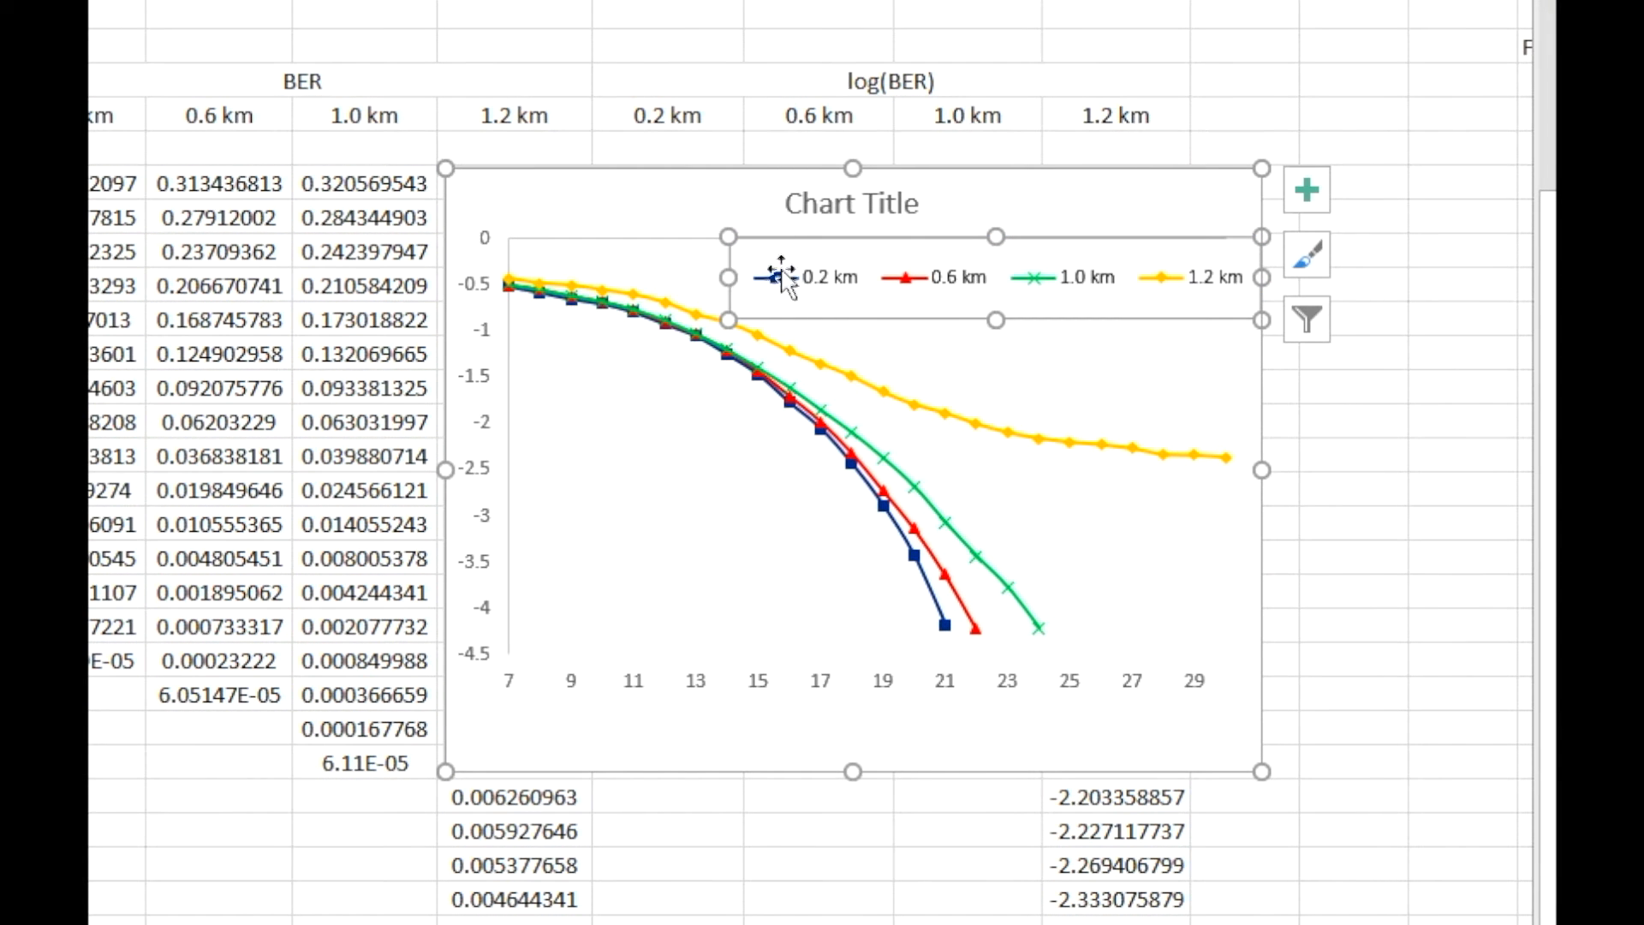
pyautogui.moveTo(727, 275); pyautogui.dragTo(991, 282)
pyautogui.click(1163, 378)
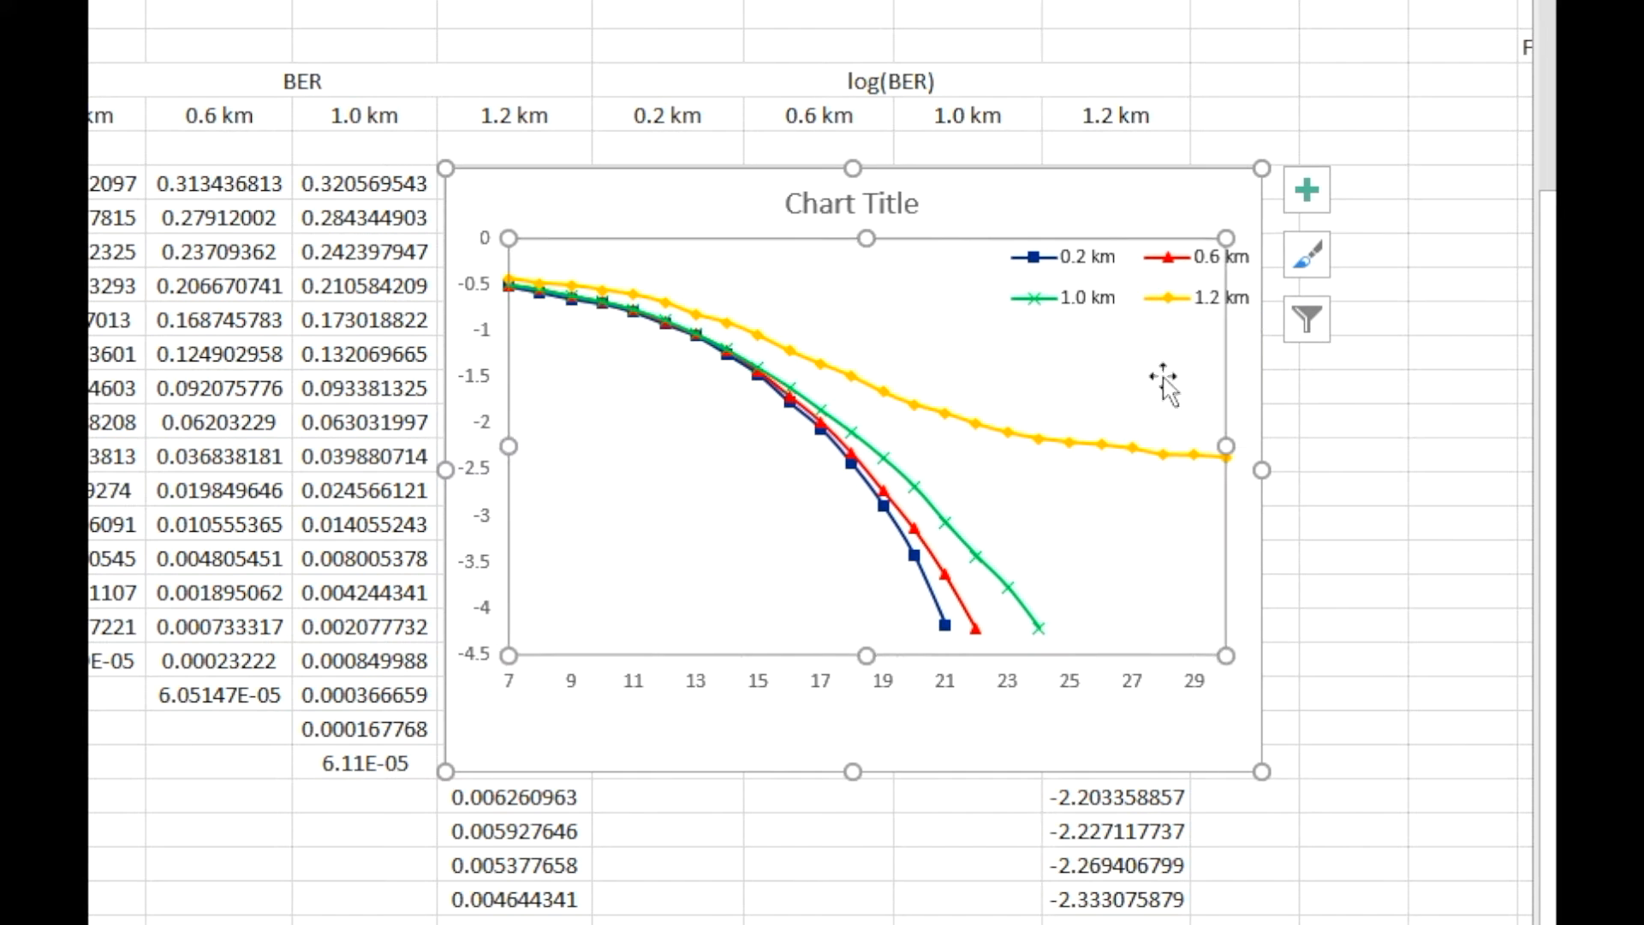
# Step: Replace the chart title text with "log(BER) vs OSNR plot"
pyautogui.click(883, 200)
pyautogui.tripleClick(887, 205)
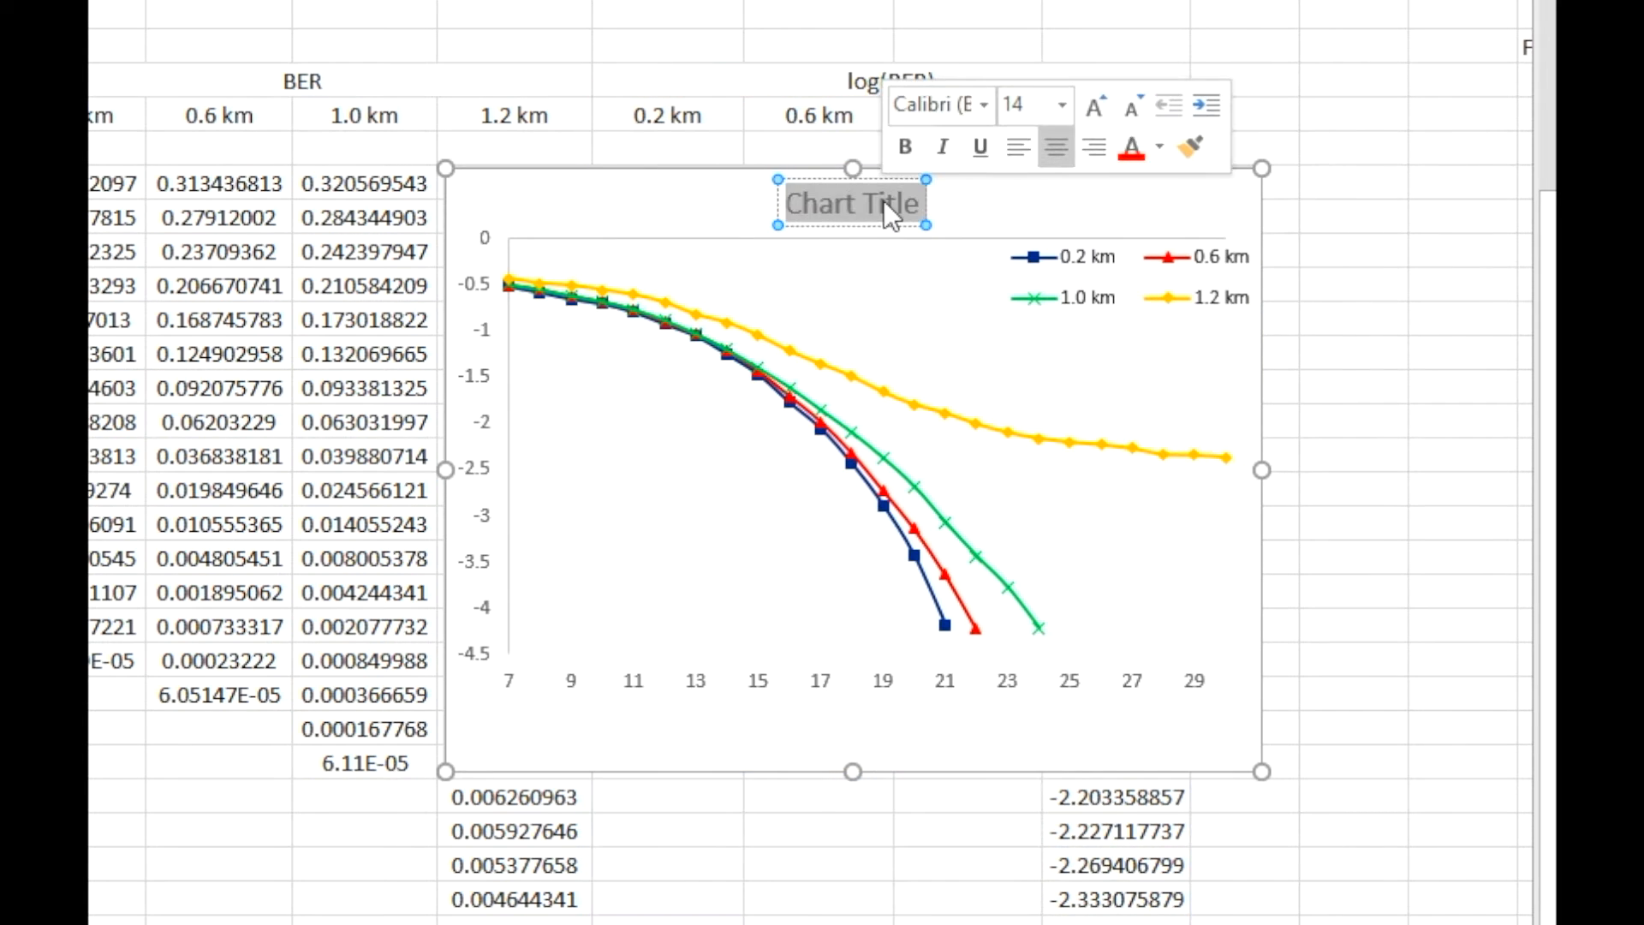
pyautogui.write('log(B')
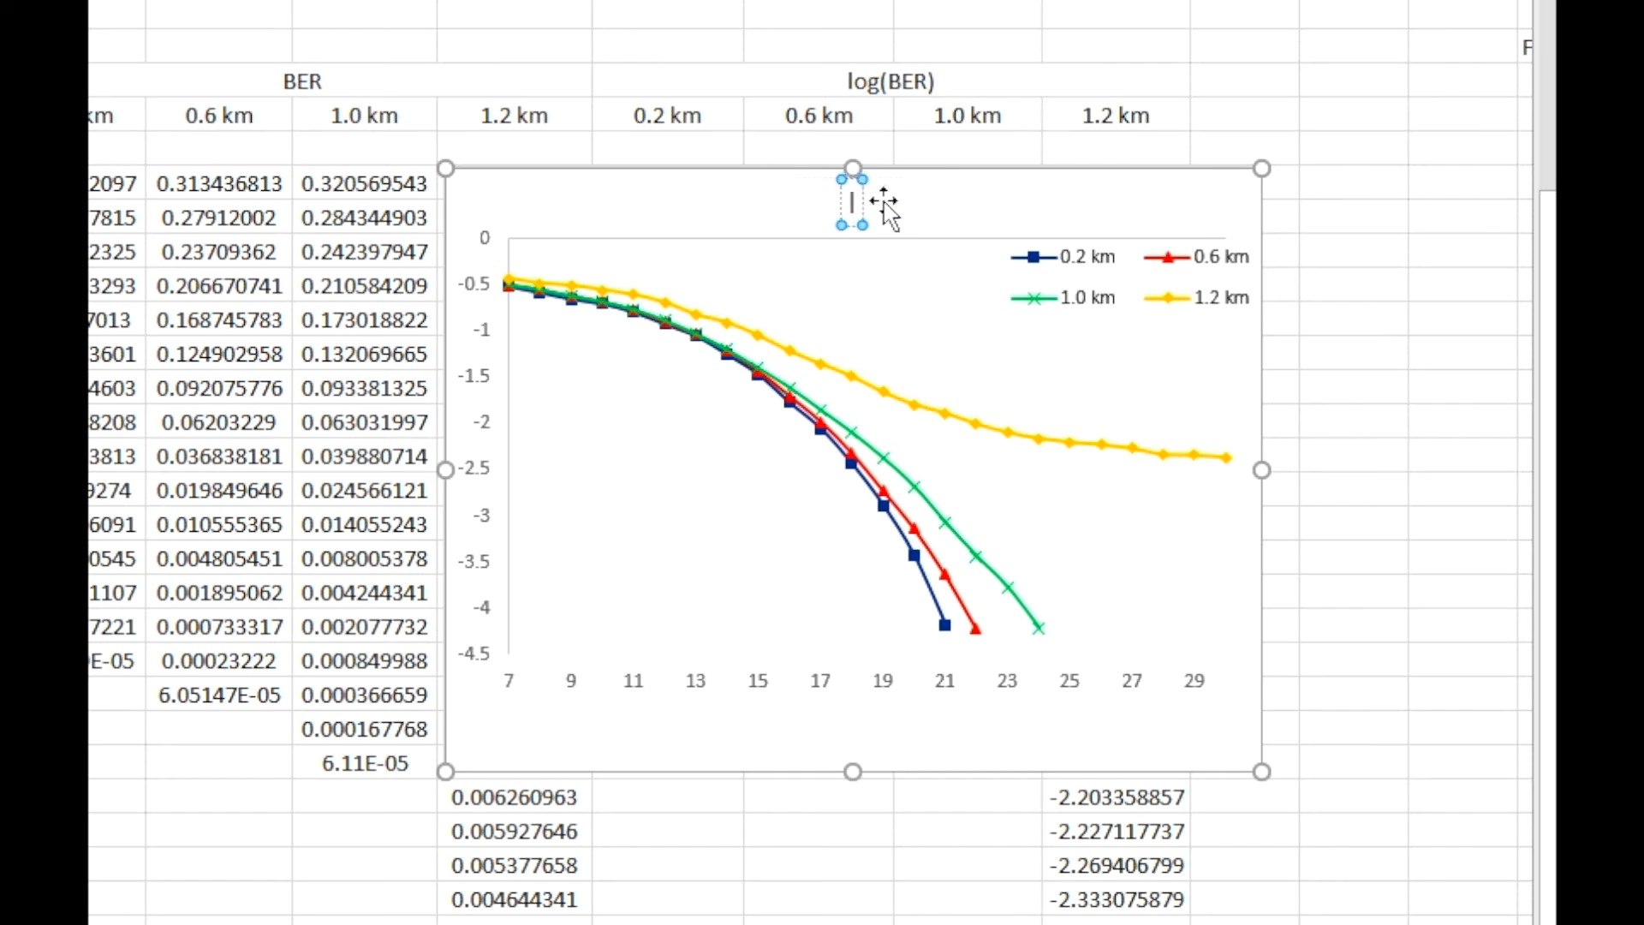
pyautogui.write('ER')
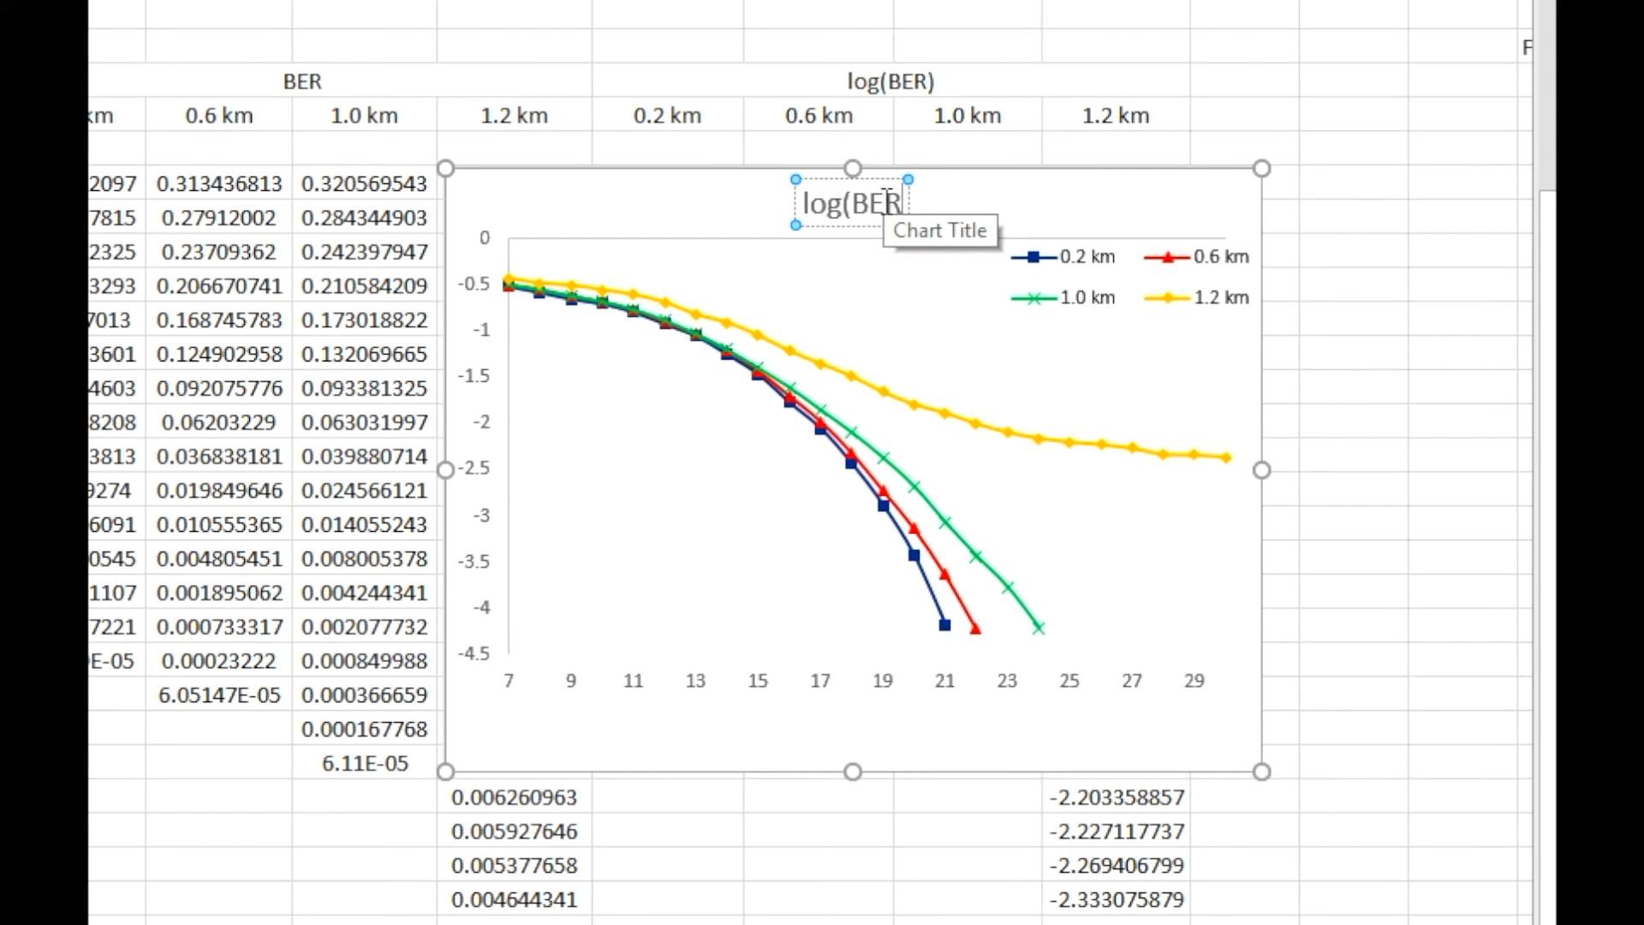
pyautogui.press('BackSpace')
pyautogui.write(')')
pyautogui.press('BackSpace')
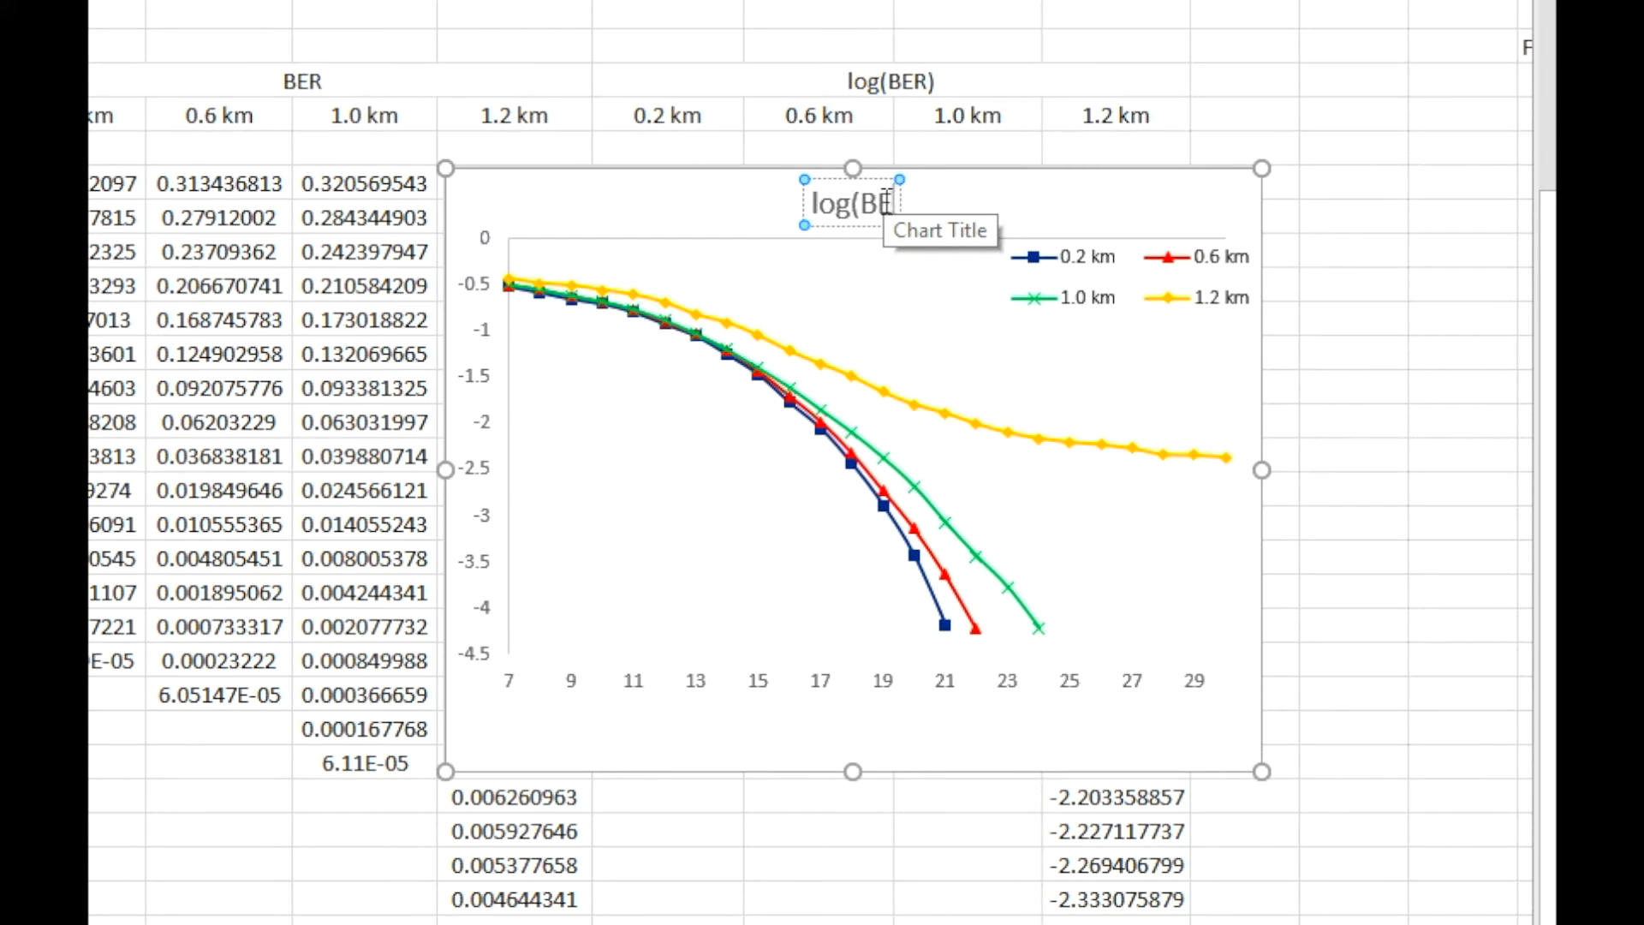
pyautogui.write('R)')
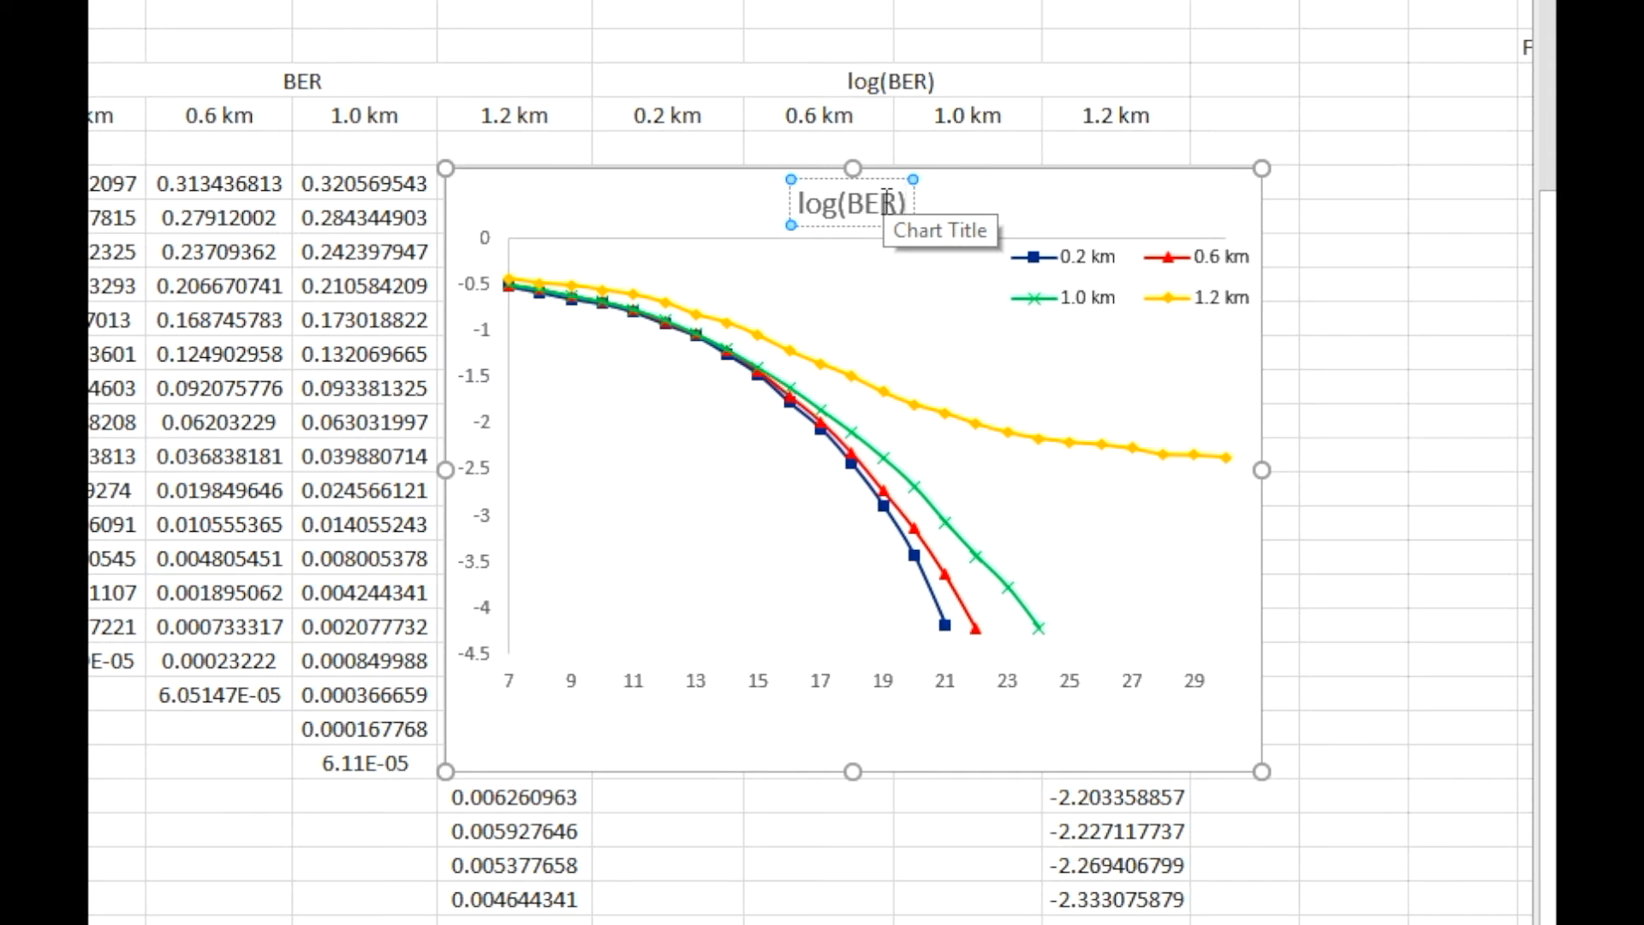
pyautogui.write(' vs OSNR')
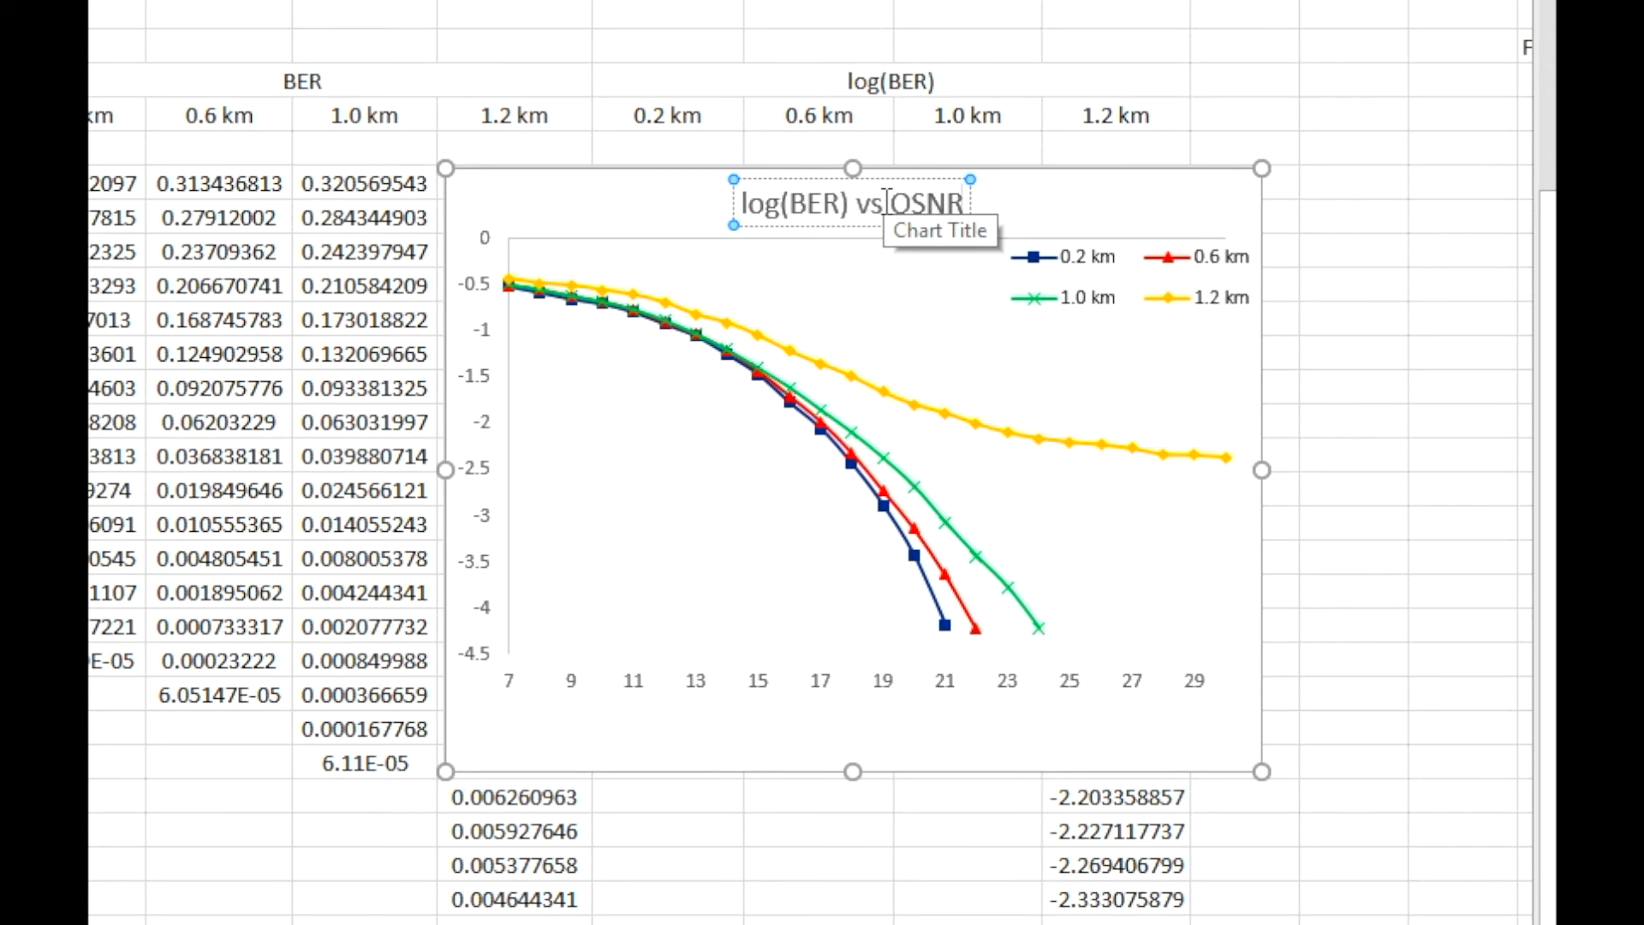
pyautogui.write(' plot')
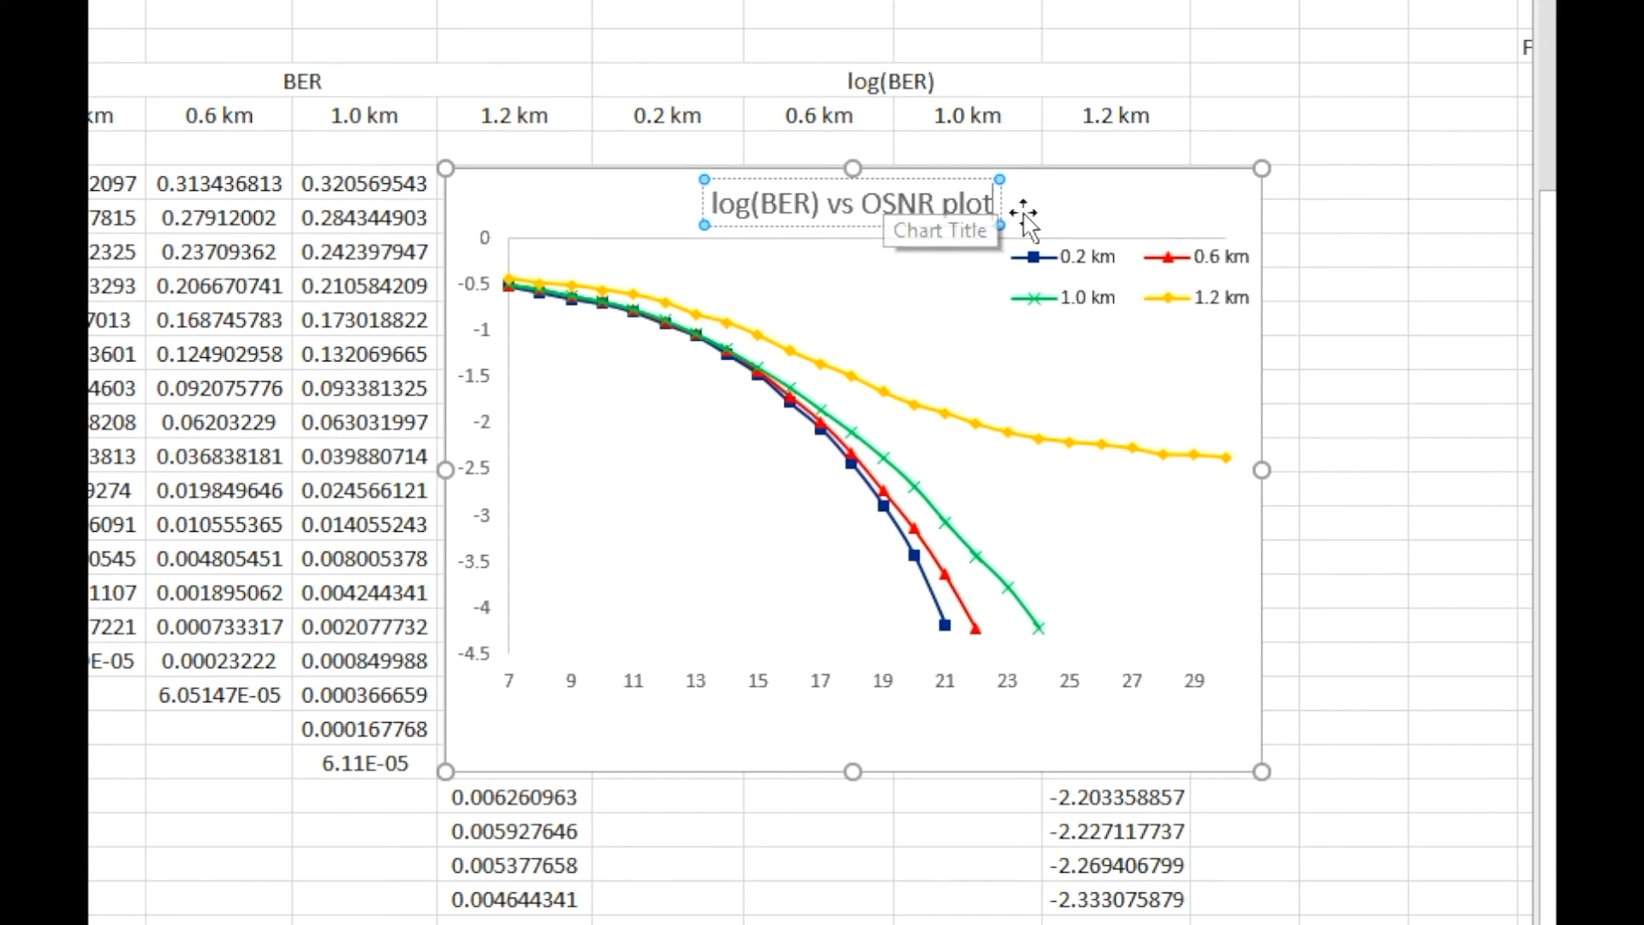
# Step: Set the font color of the chart title to black
pyautogui.tripleClick(943, 210)
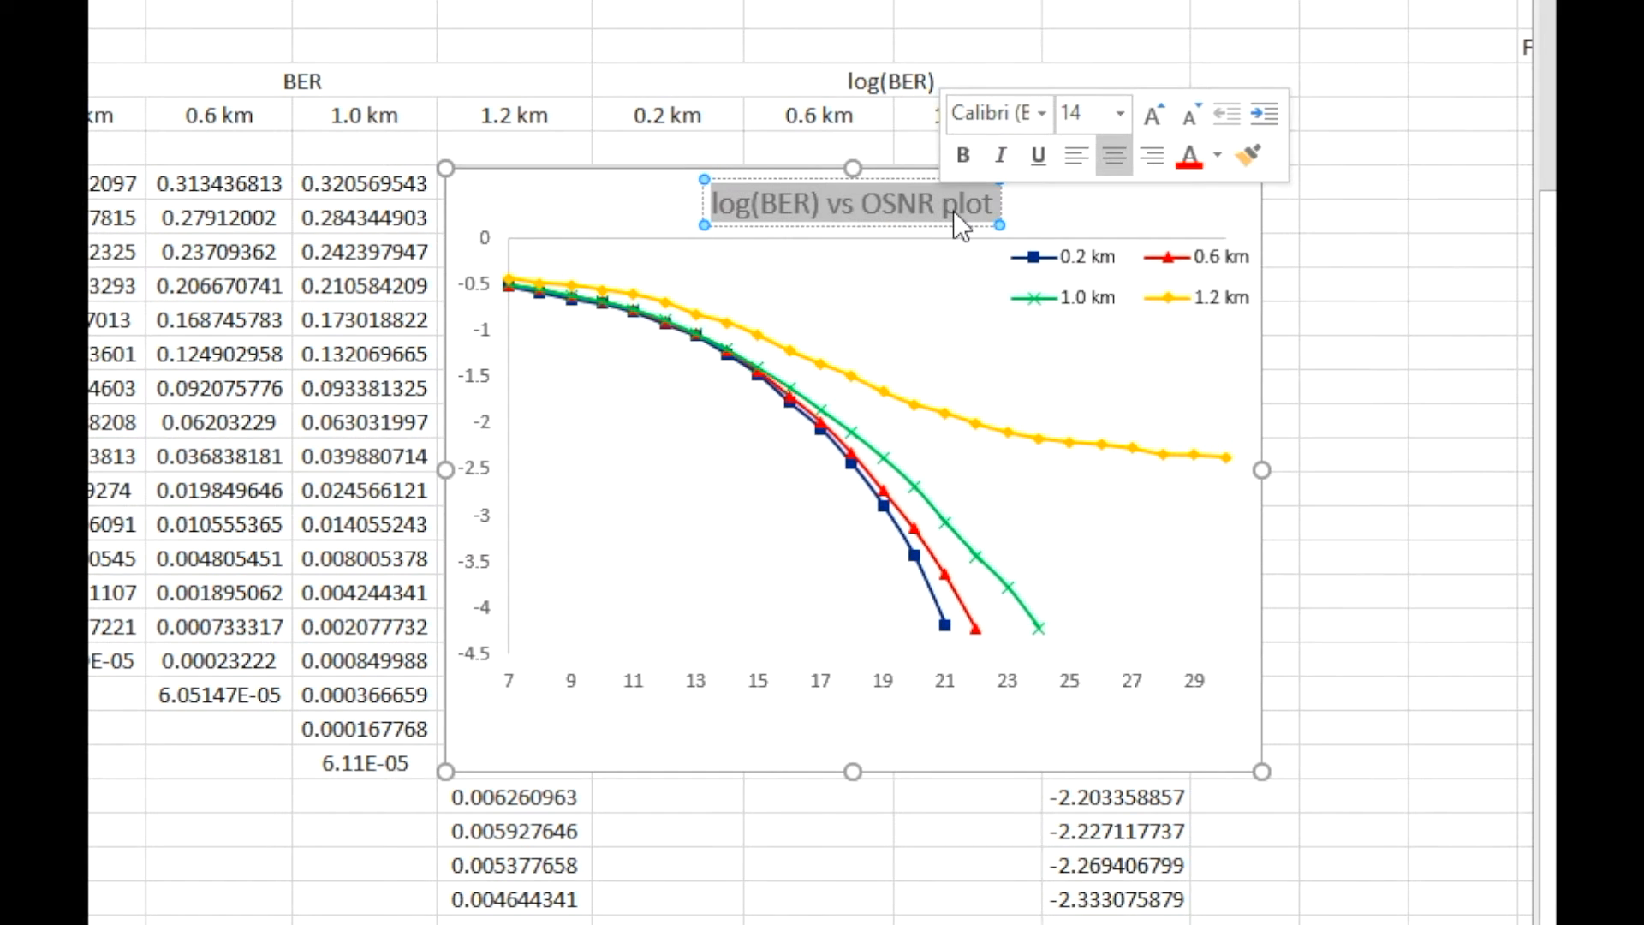
pyautogui.rightClick(953, 210)
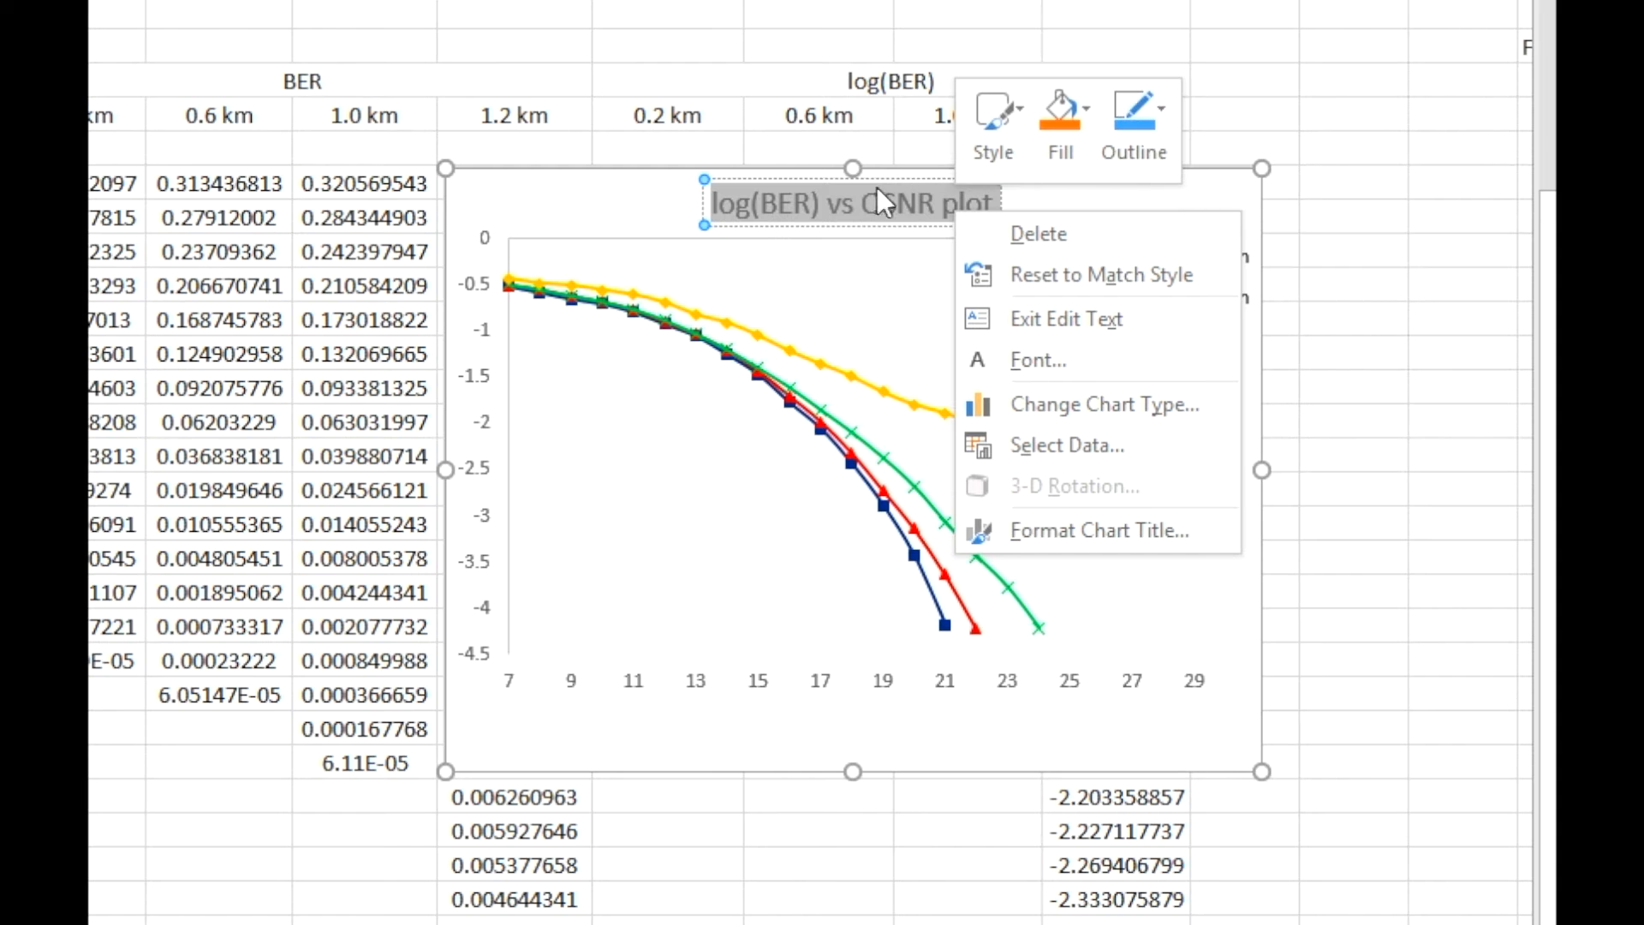
pyautogui.click(1031, 355)
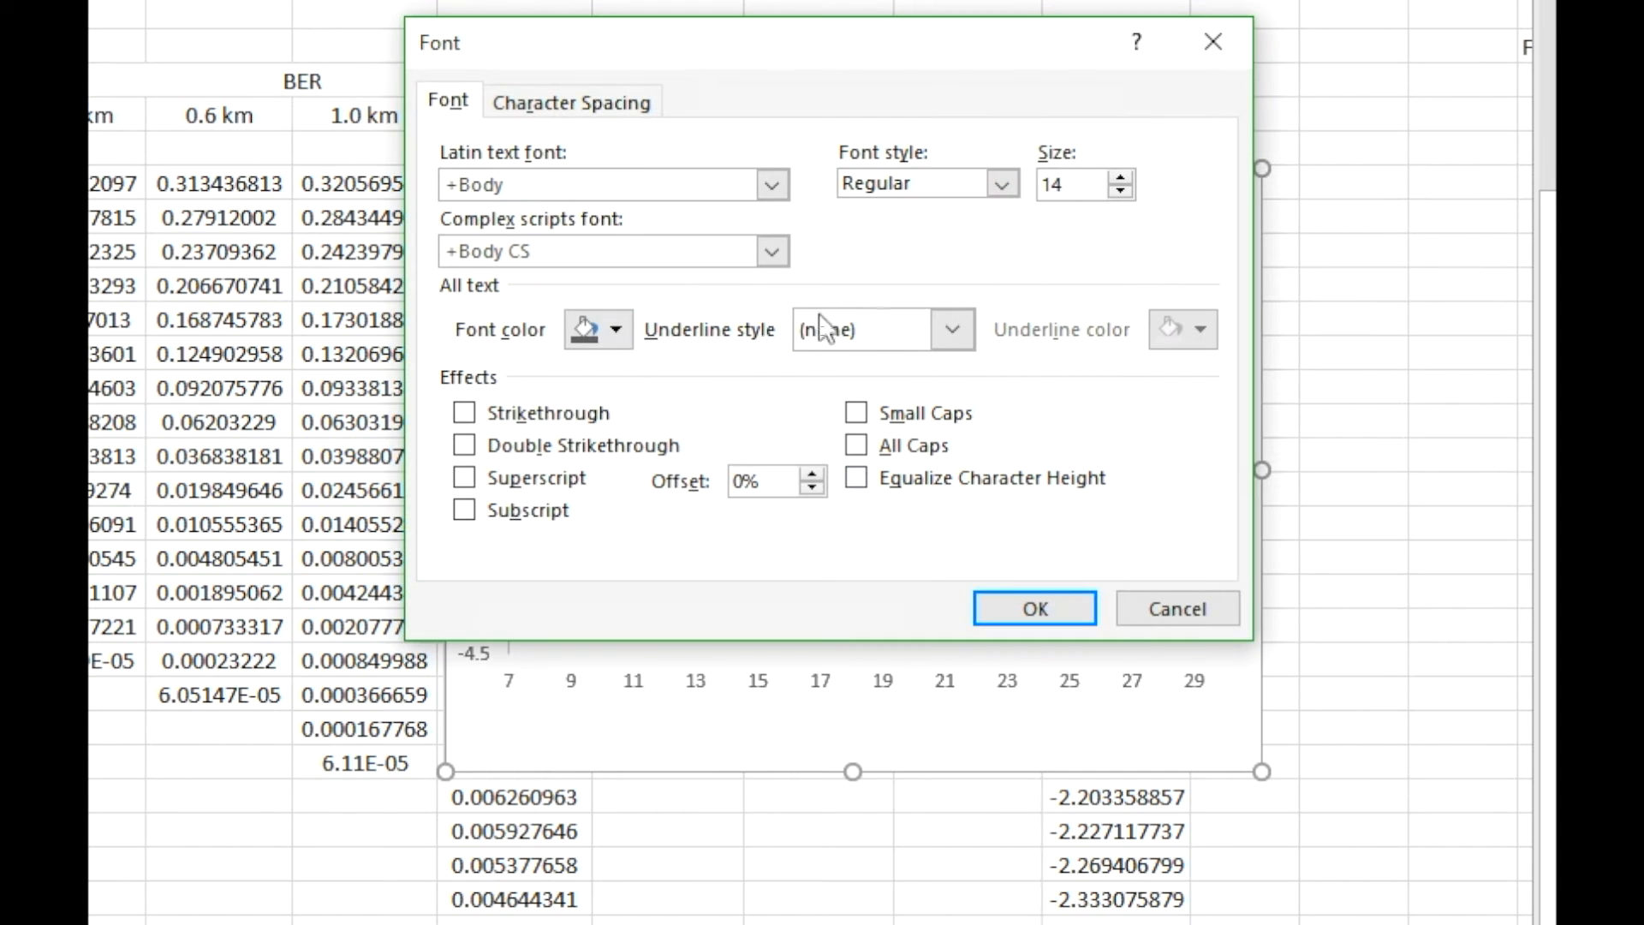
pyautogui.click(616, 330)
pyautogui.click(604, 447)
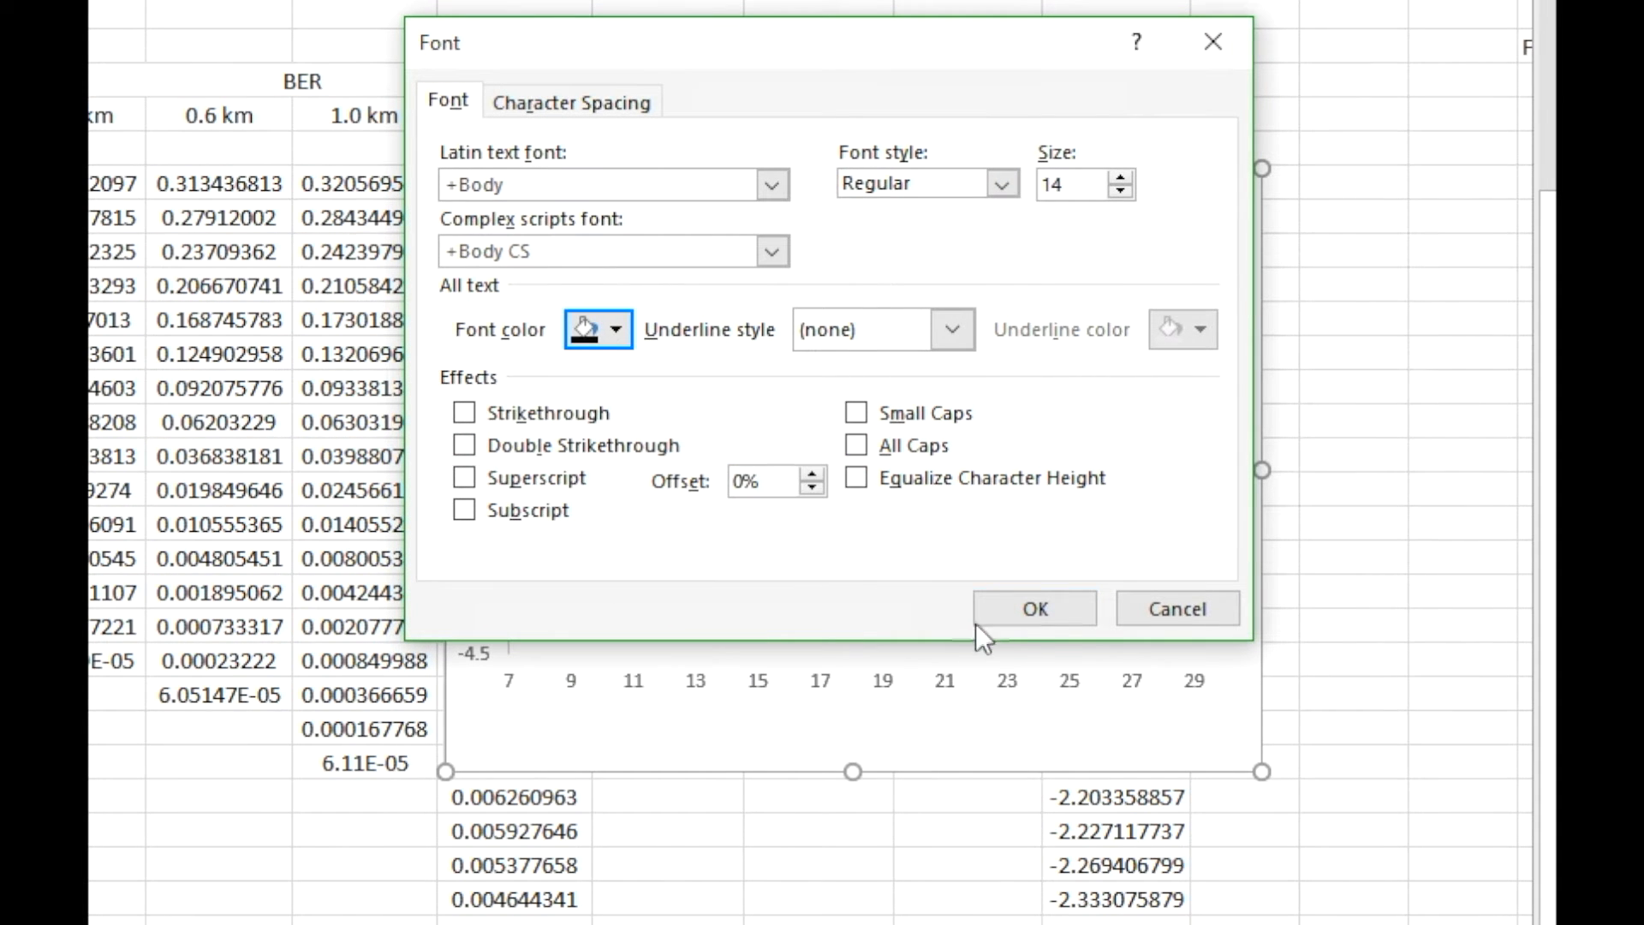
pyautogui.click(1034, 610)
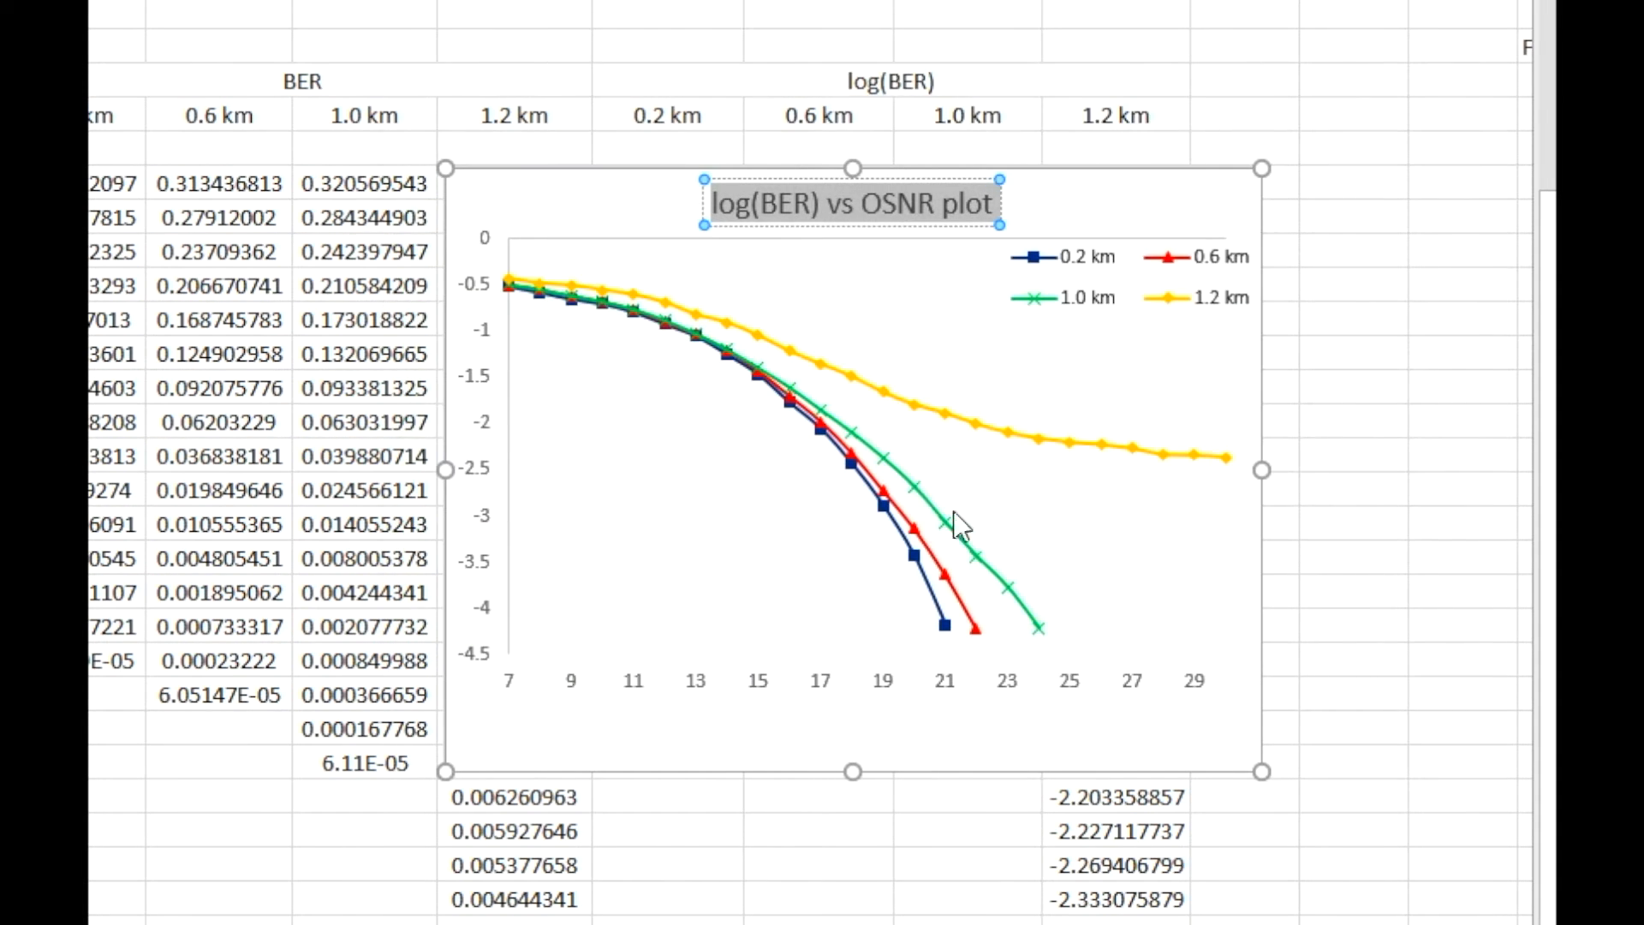
# Step: Move the chart title up against the chart's upper edge
pyautogui.click(779, 181)
pyautogui.moveTo(775, 181); pyautogui.dragTo(774, 154)
pyautogui.click(1106, 216)
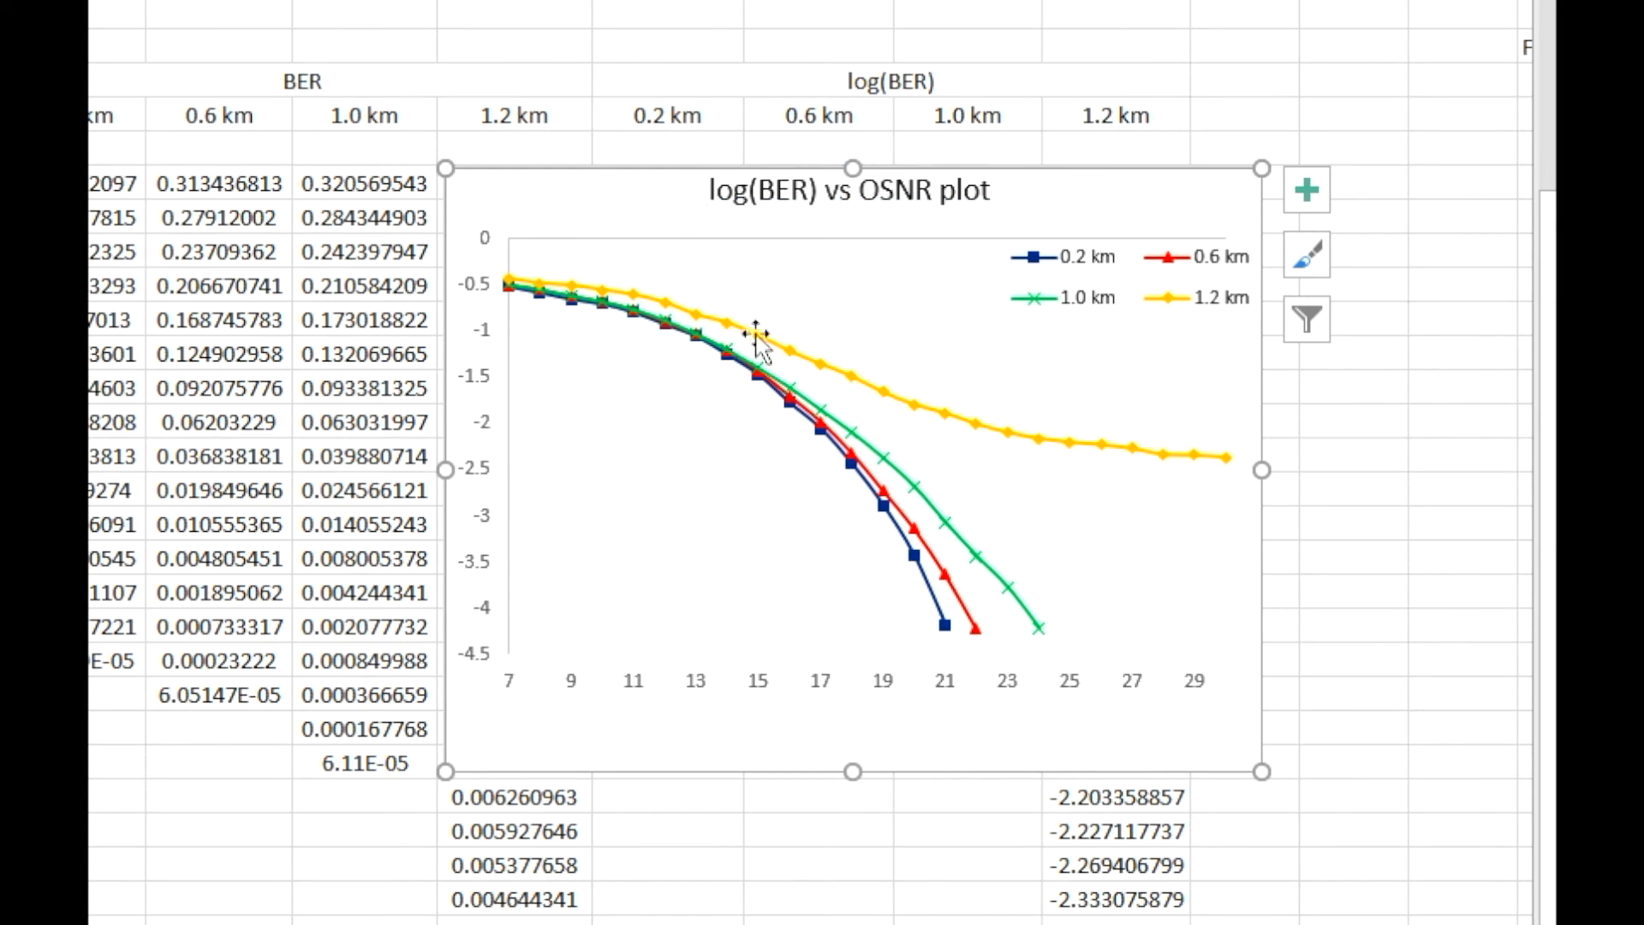
# Step: Add axis titles to the chart and narrow the plot area from its vertical-axis side to make room for the vertical title
pyautogui.click(480, 291)
pyautogui.click(1308, 197)
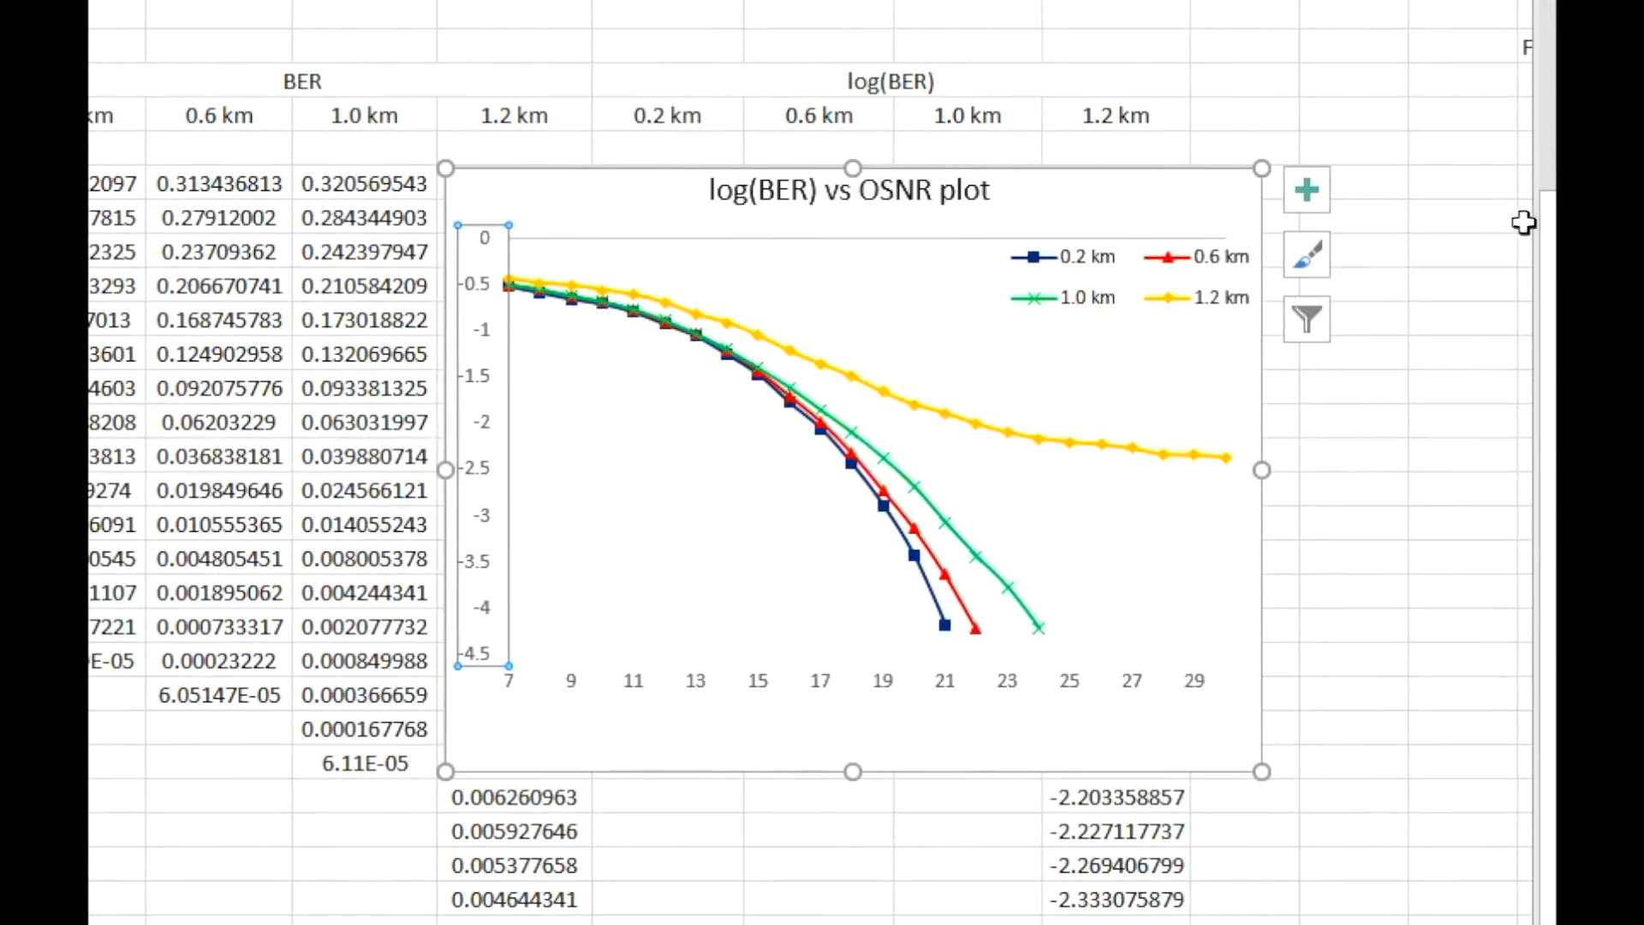
pyautogui.click(1307, 190)
pyautogui.click(1390, 255)
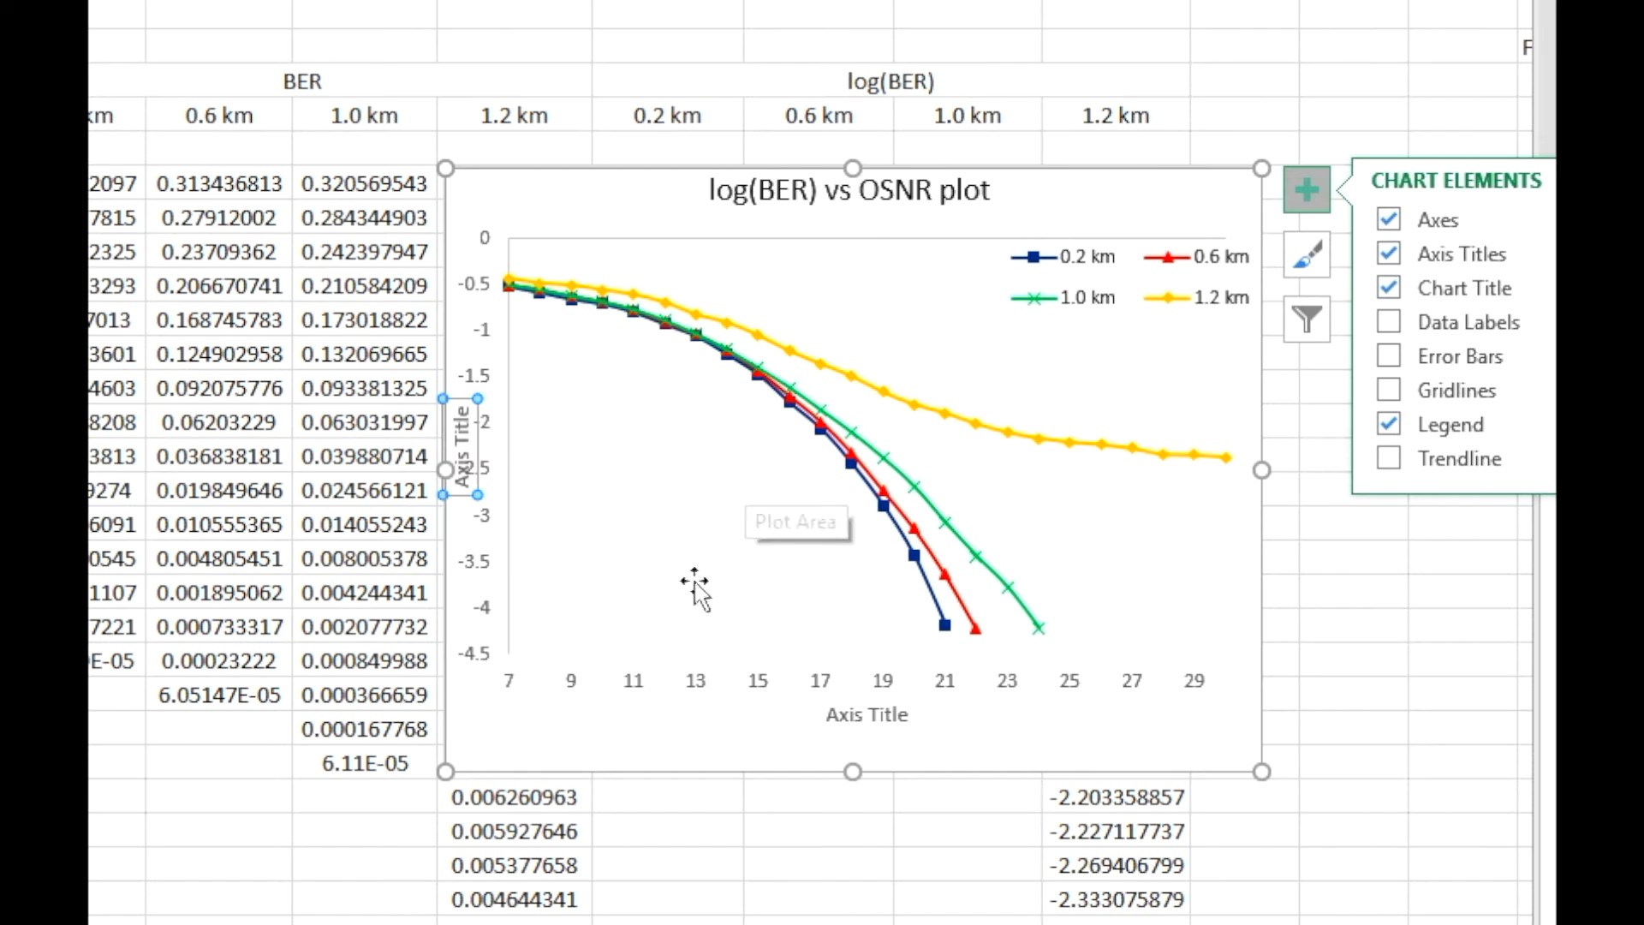
pyautogui.click(589, 499)
pyautogui.moveTo(506, 445); pyautogui.dragTo(532, 444)
# Step: Replace the vertical axis title text with "log(BER)"
pyautogui.click(468, 425)
pyautogui.doubleClick(467, 426)
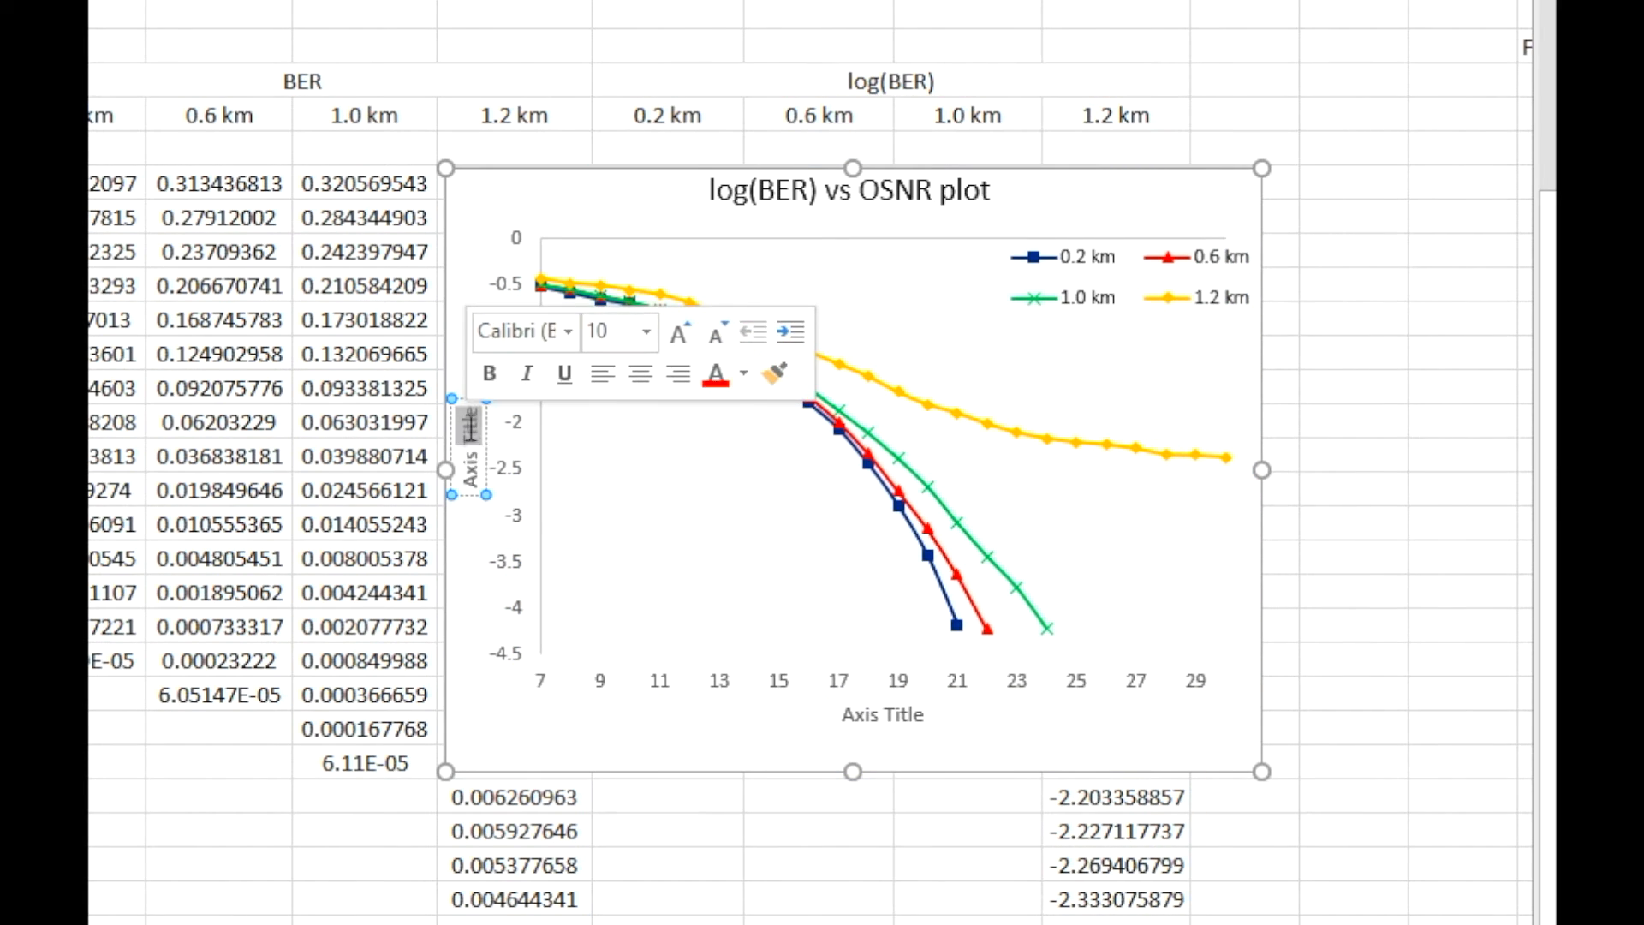
pyautogui.press('Delete')
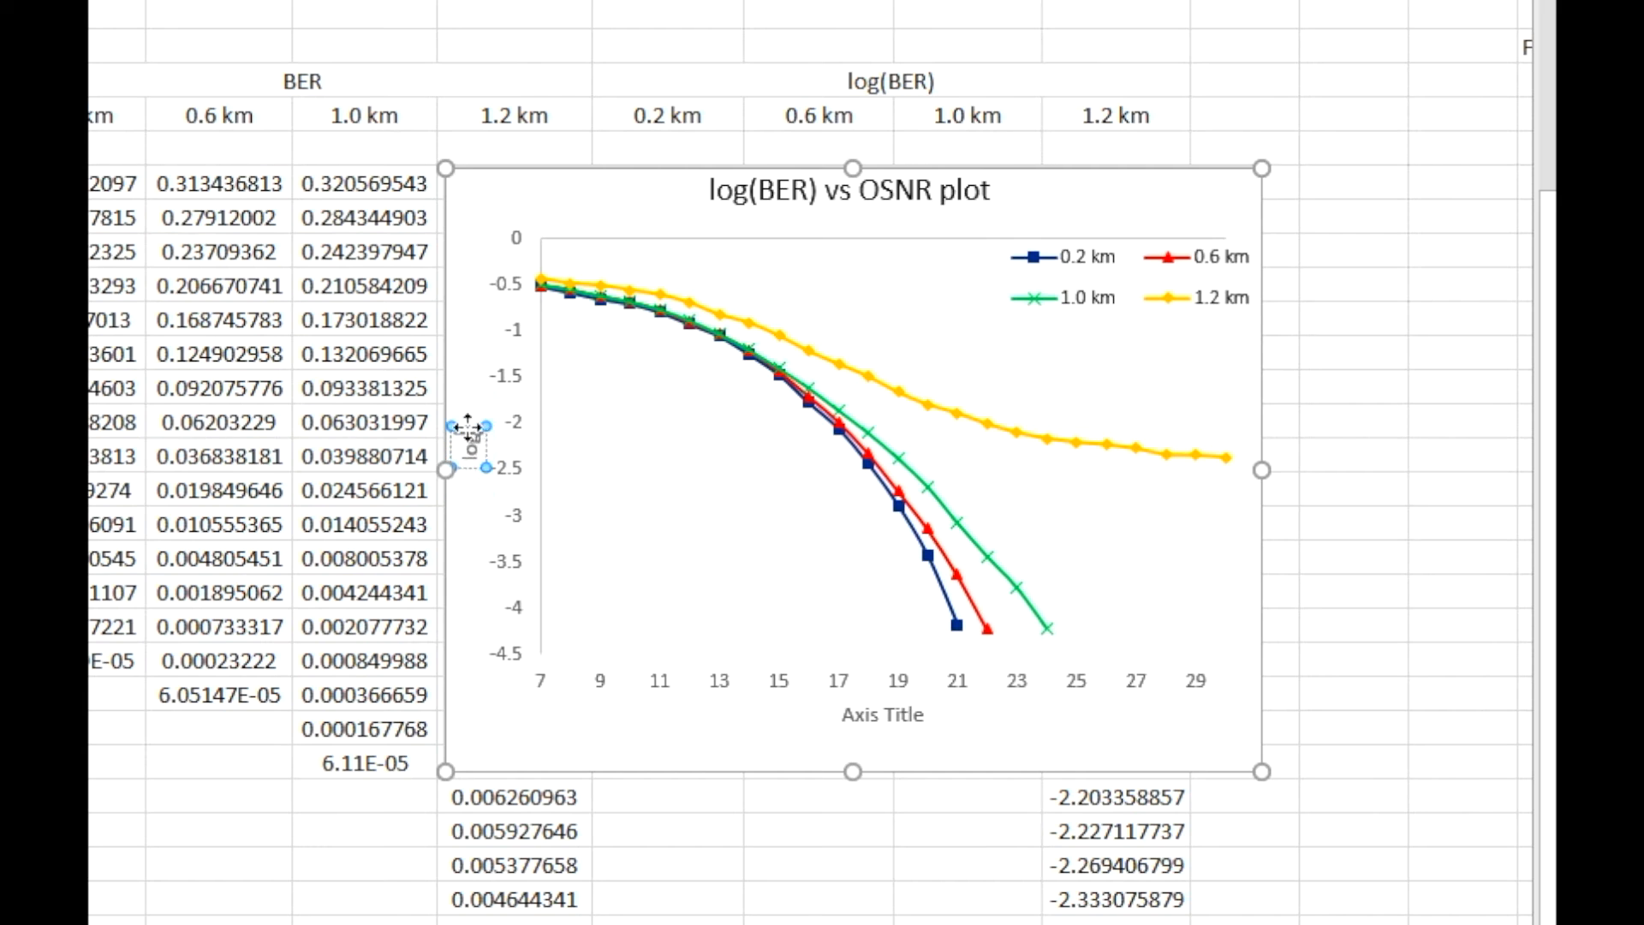
pyautogui.write('log(BER)')
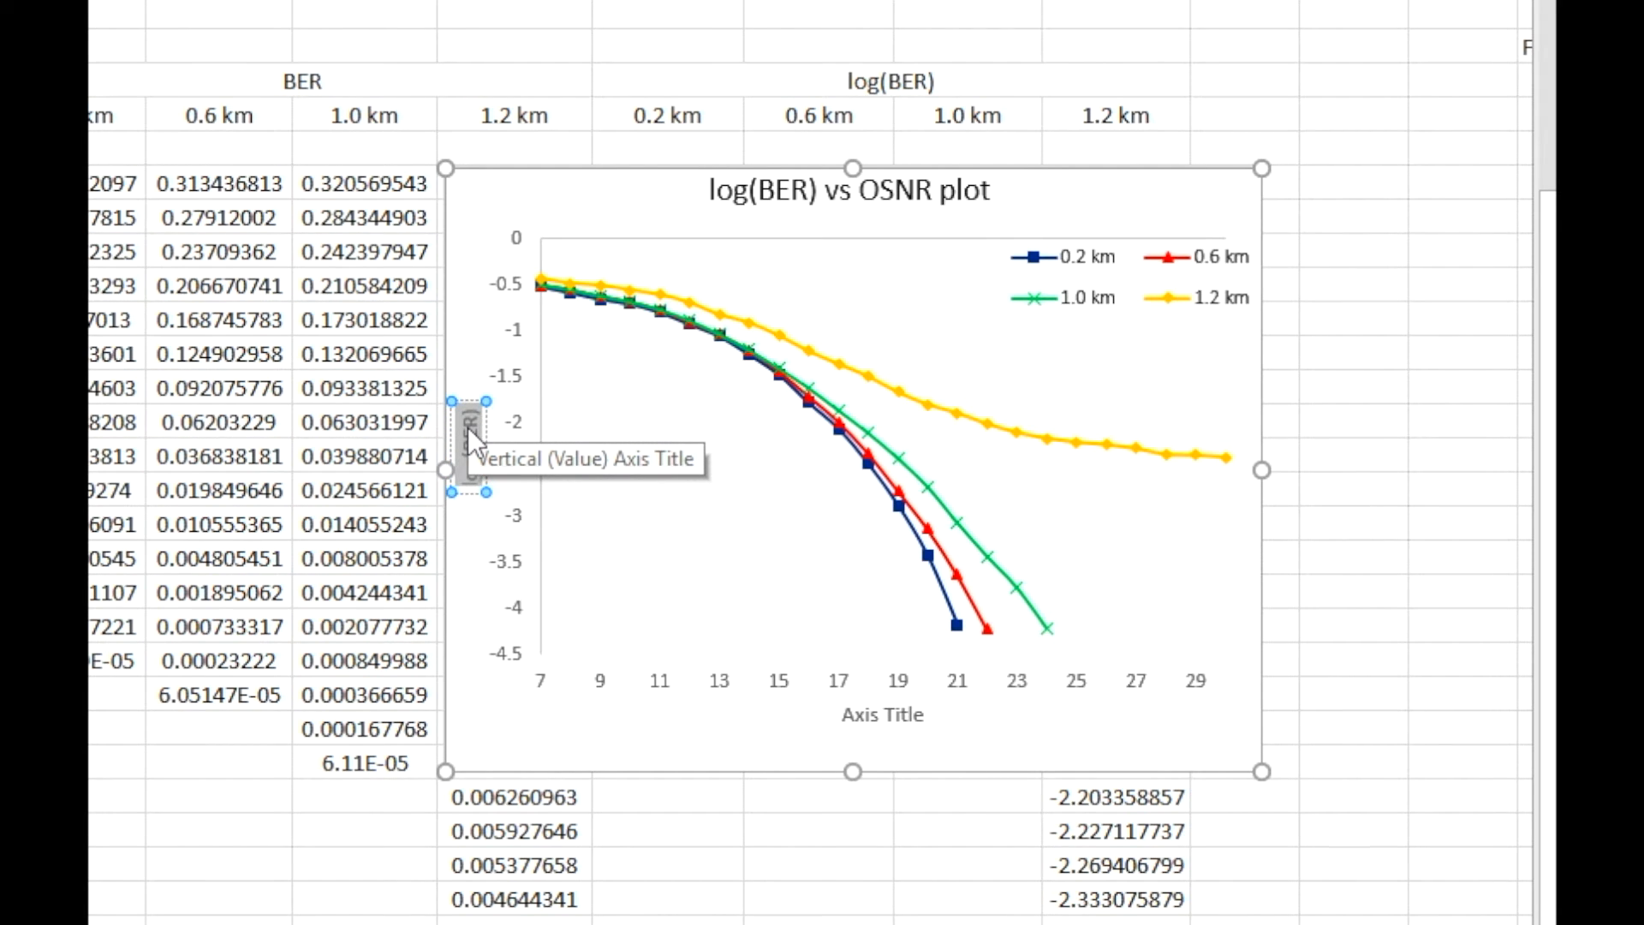
# Step: Set the font color of the vertical axis title to black
pyautogui.rightClick(466, 432)
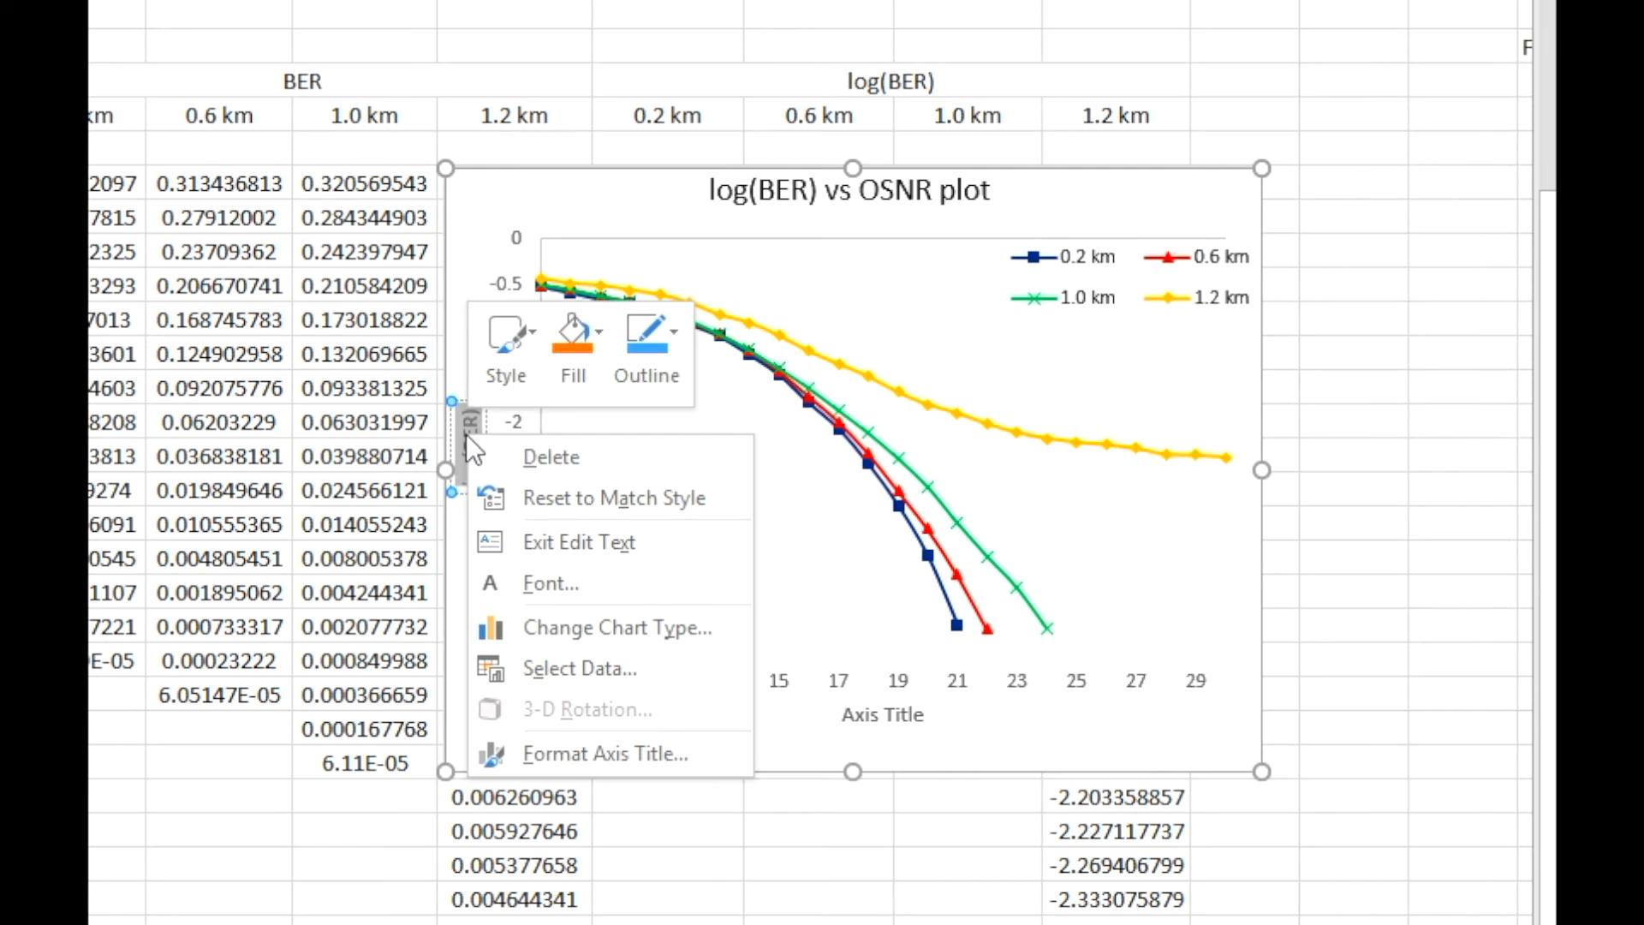
pyautogui.click(553, 583)
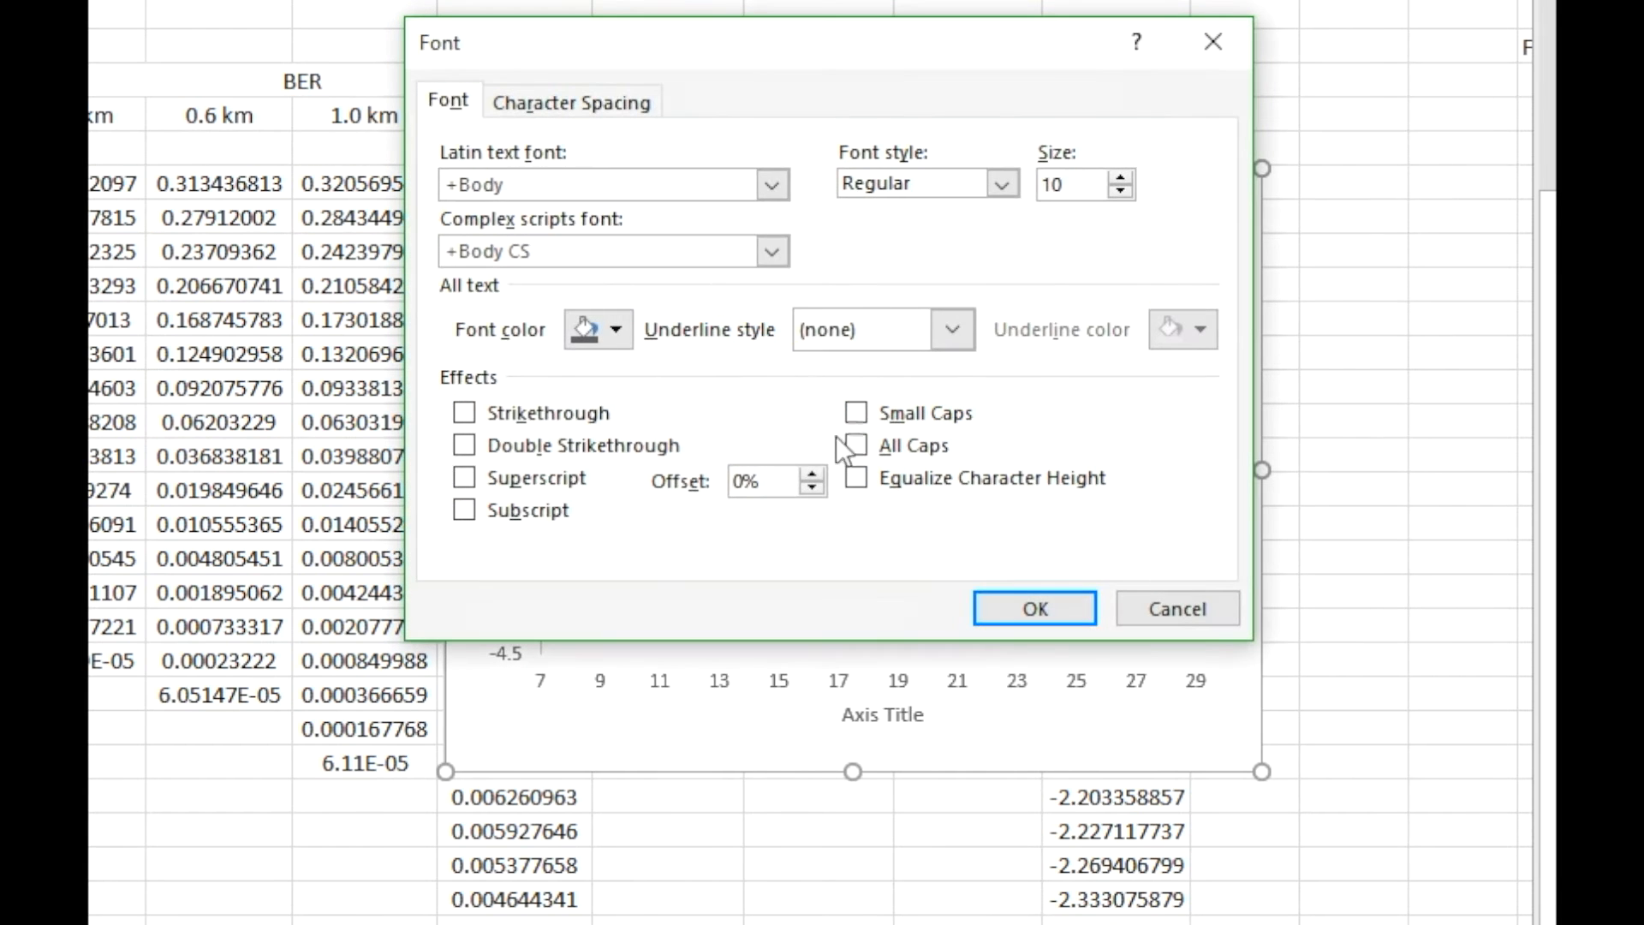
pyautogui.click(613, 341)
pyautogui.click(607, 447)
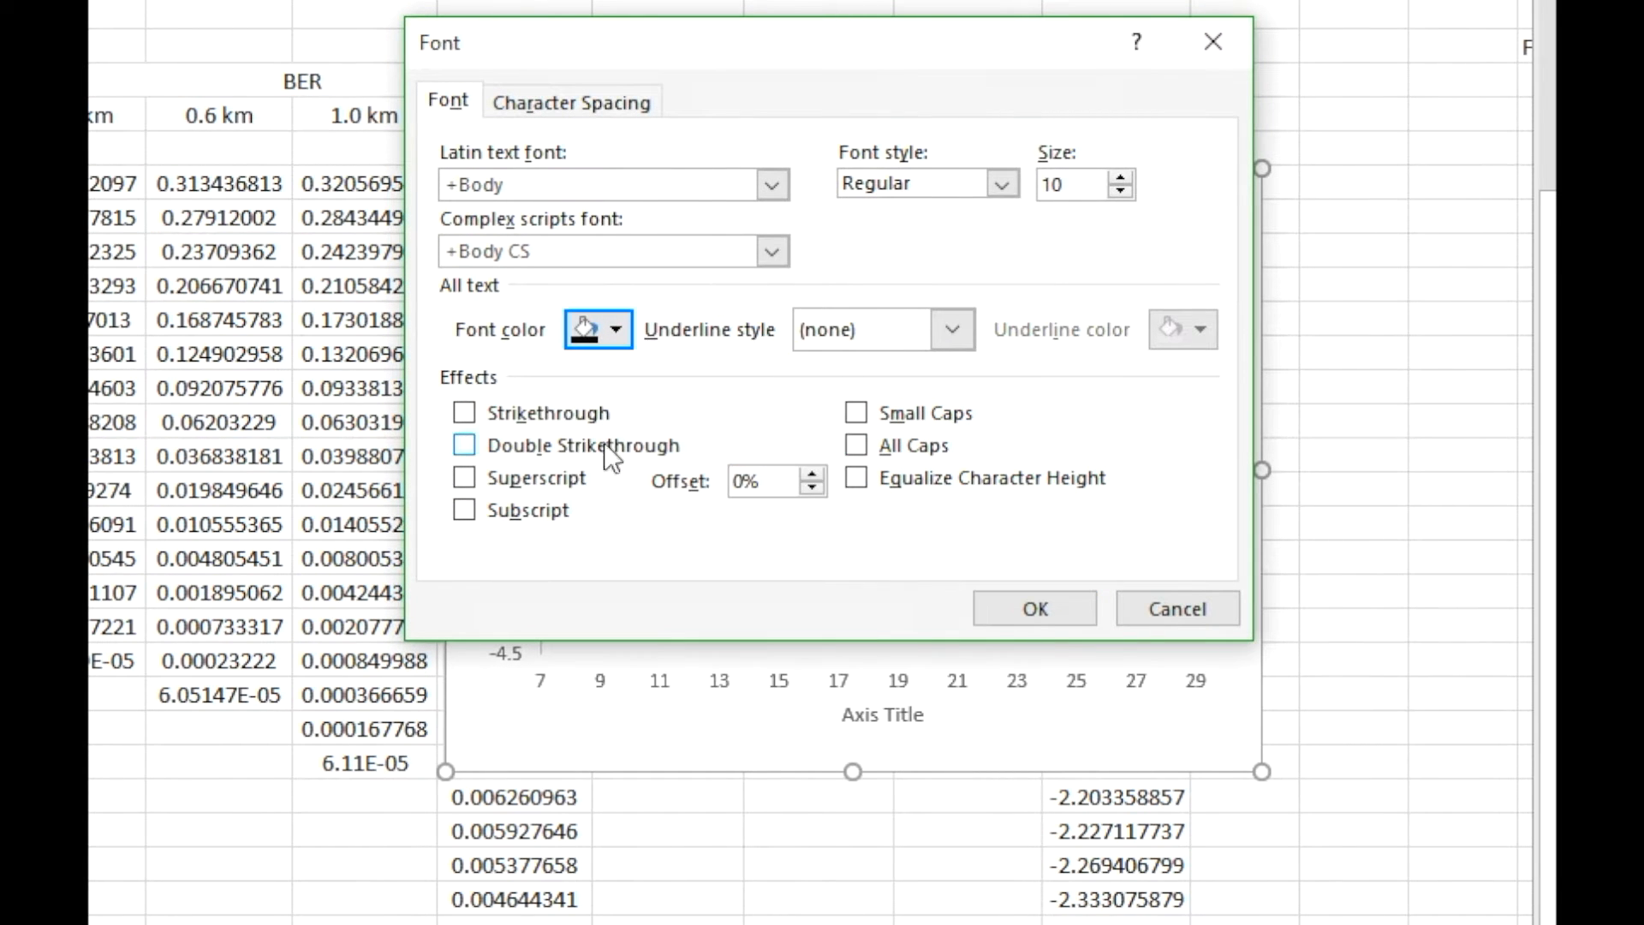
pyautogui.click(1029, 601)
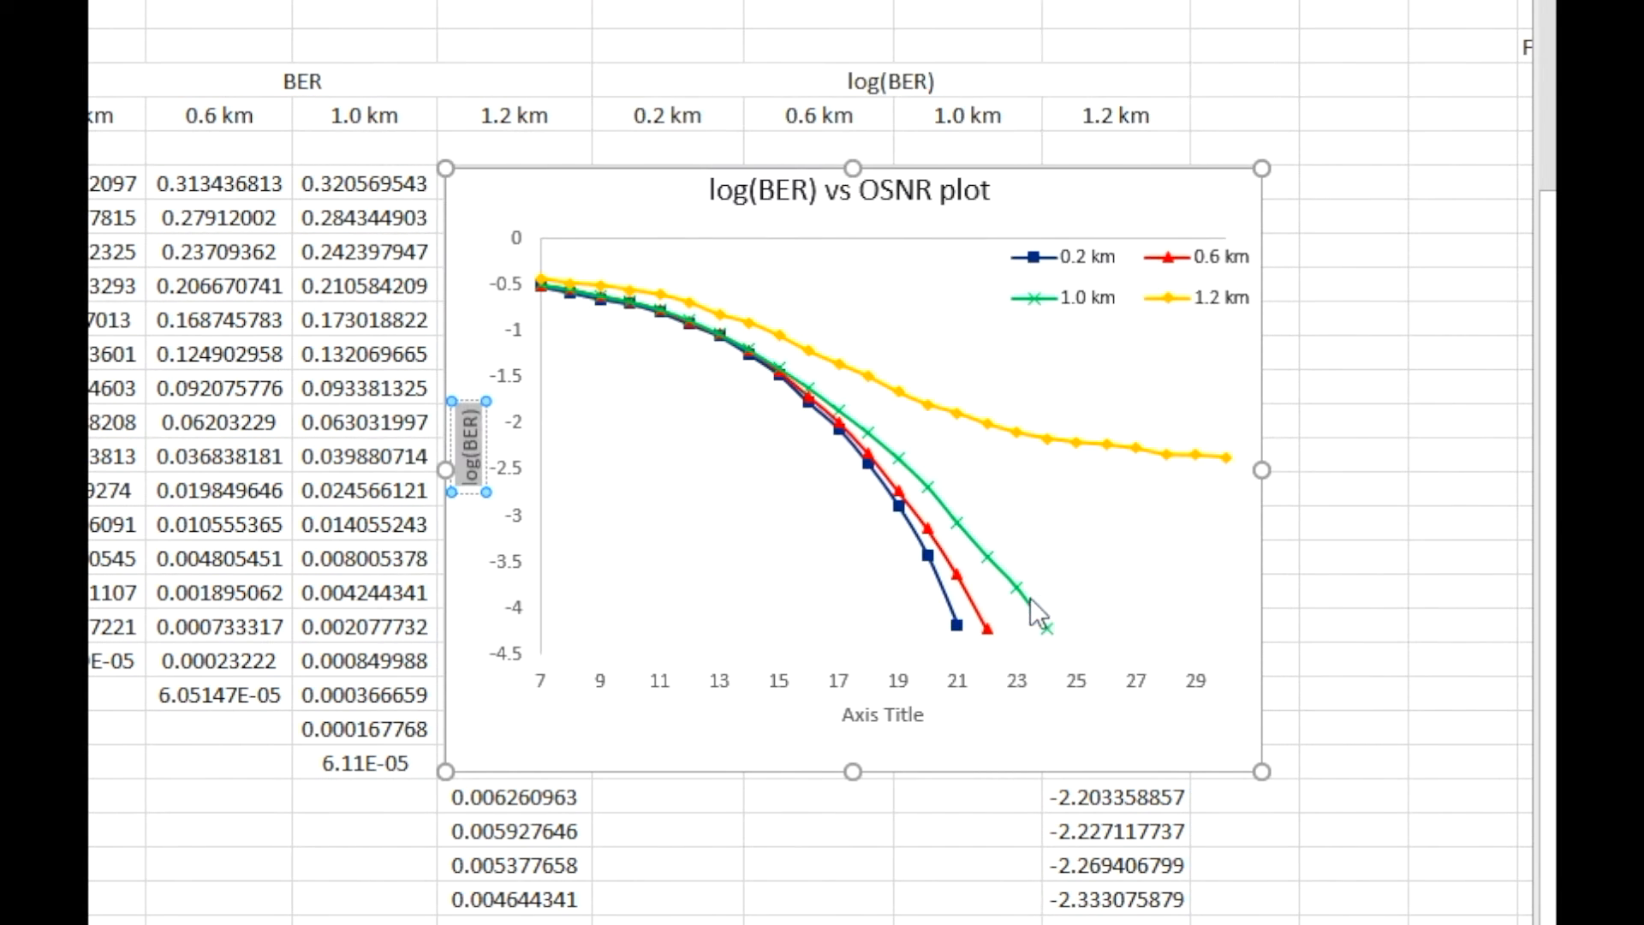
# Step: Replace the horizontal axis title text with "OSNR (dB)"
pyautogui.click(901, 717)
pyautogui.tripleClick(902, 717)
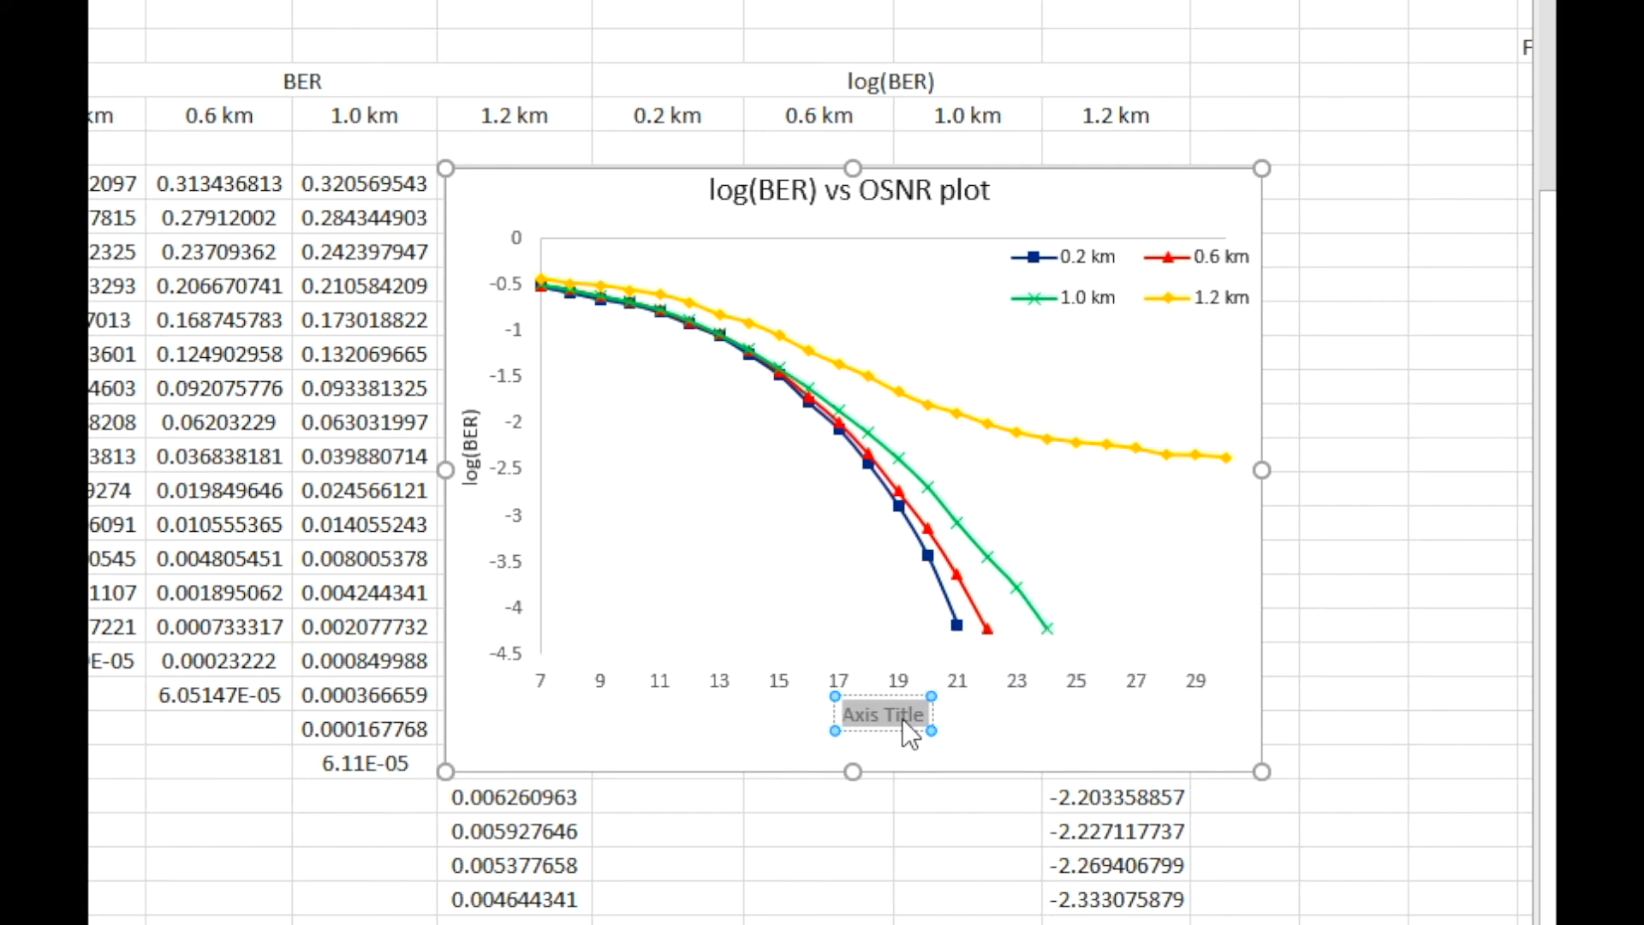
pyautogui.write('OSNR')
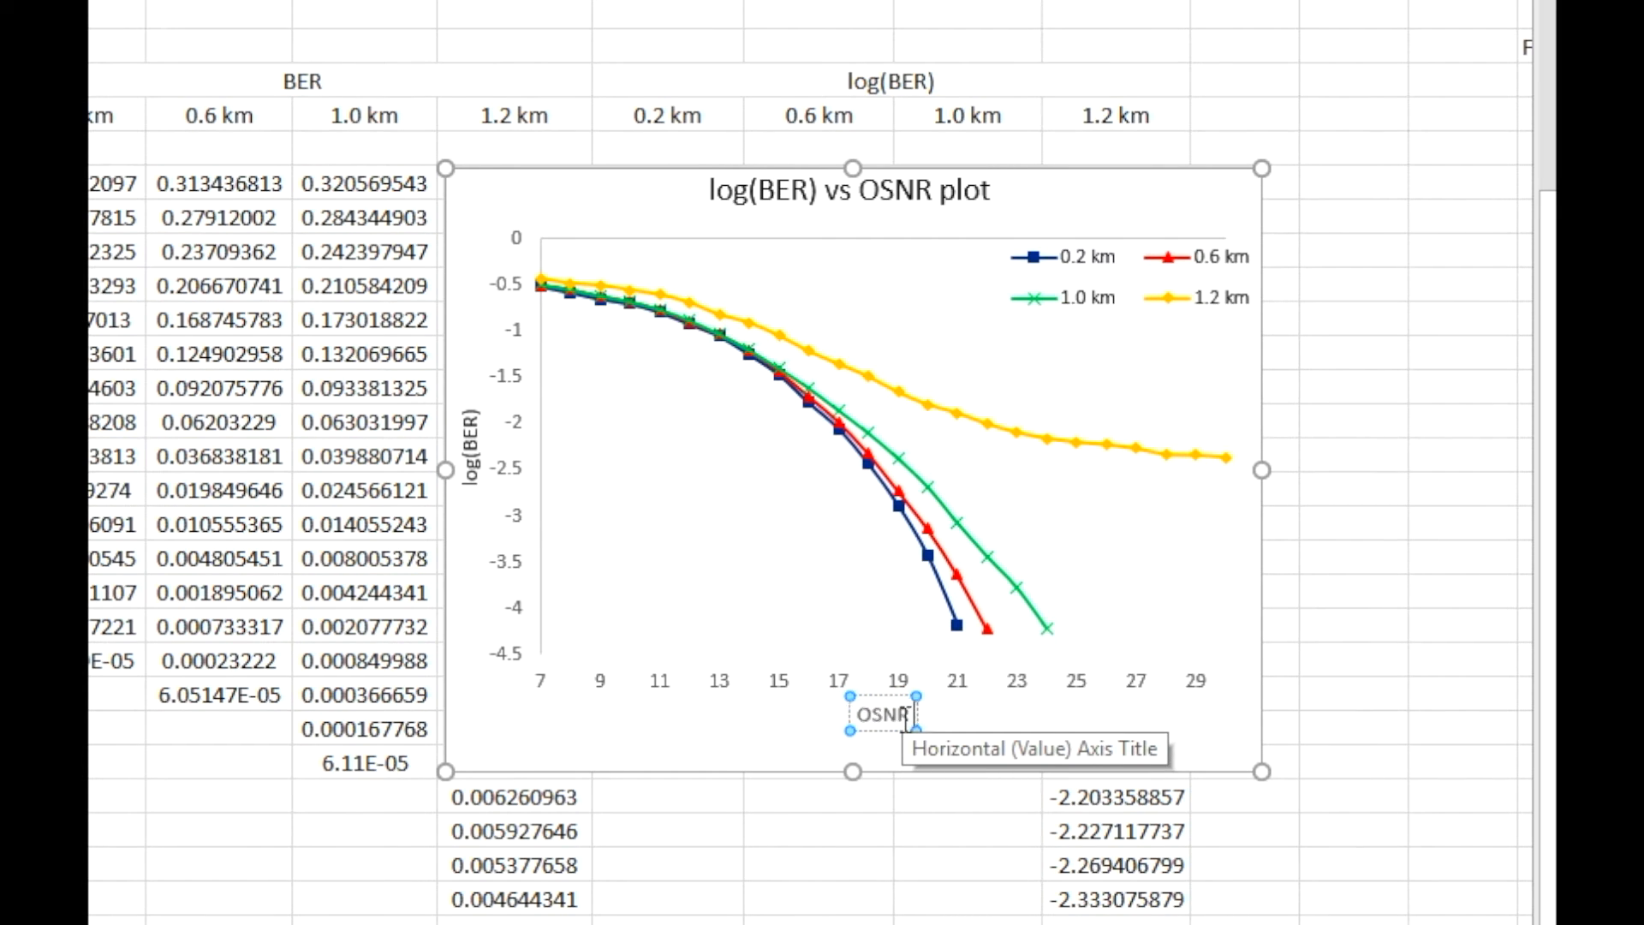
pyautogui.write(' (dB)')
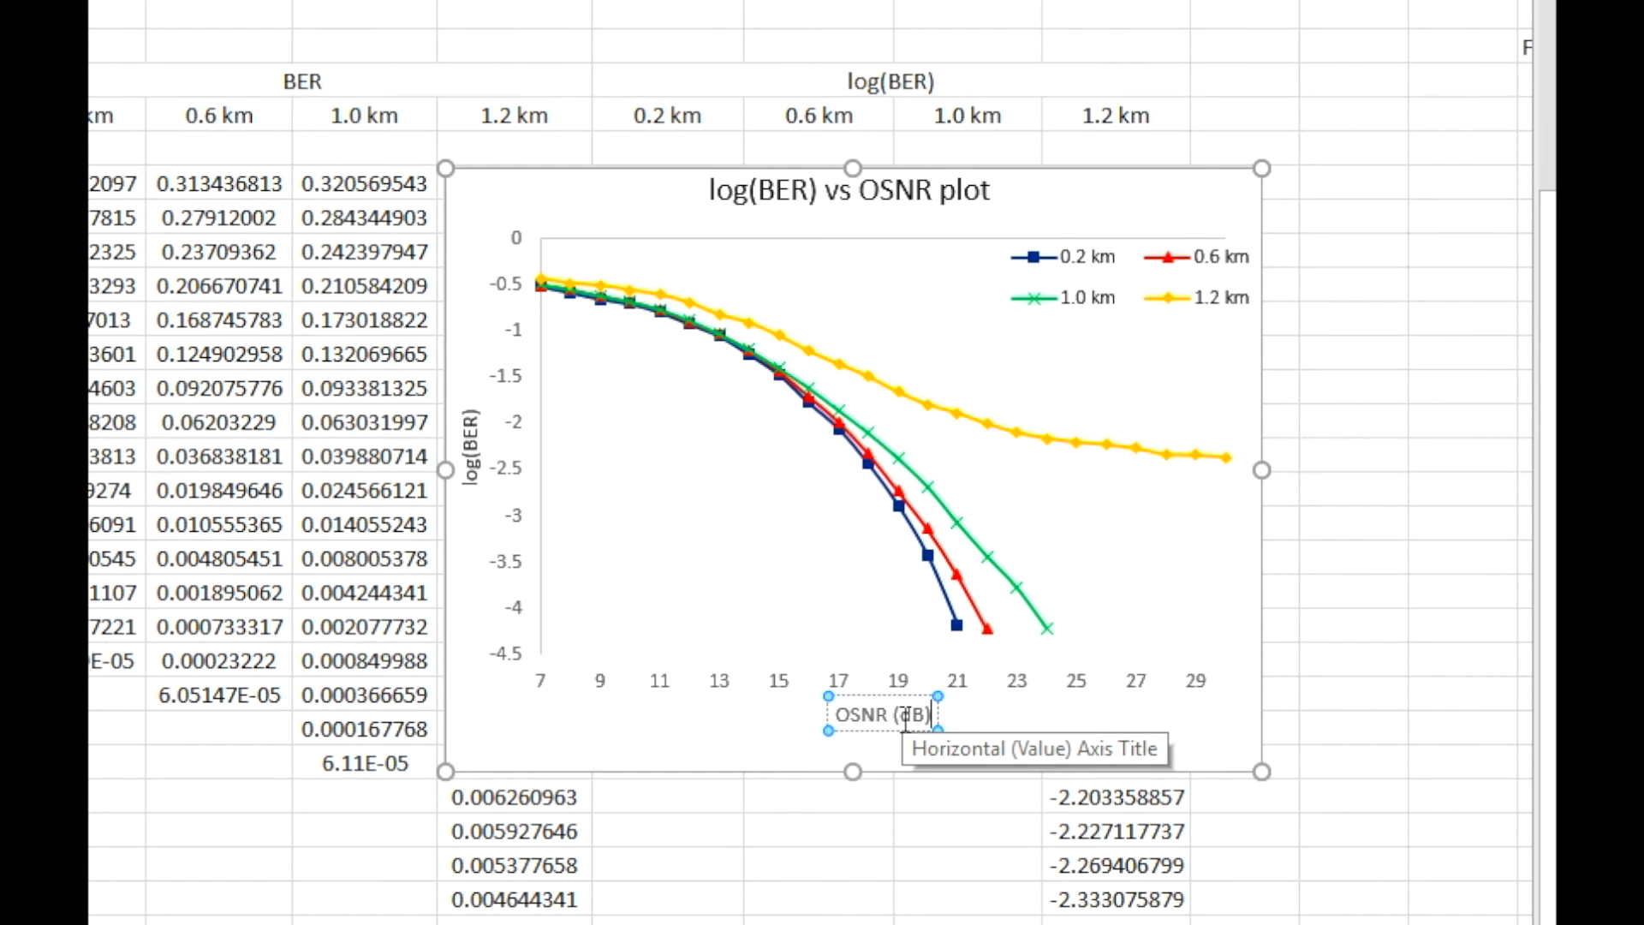
# Step: Set the font color of the horizontal axis title to black
pyautogui.rightClick(902, 718)
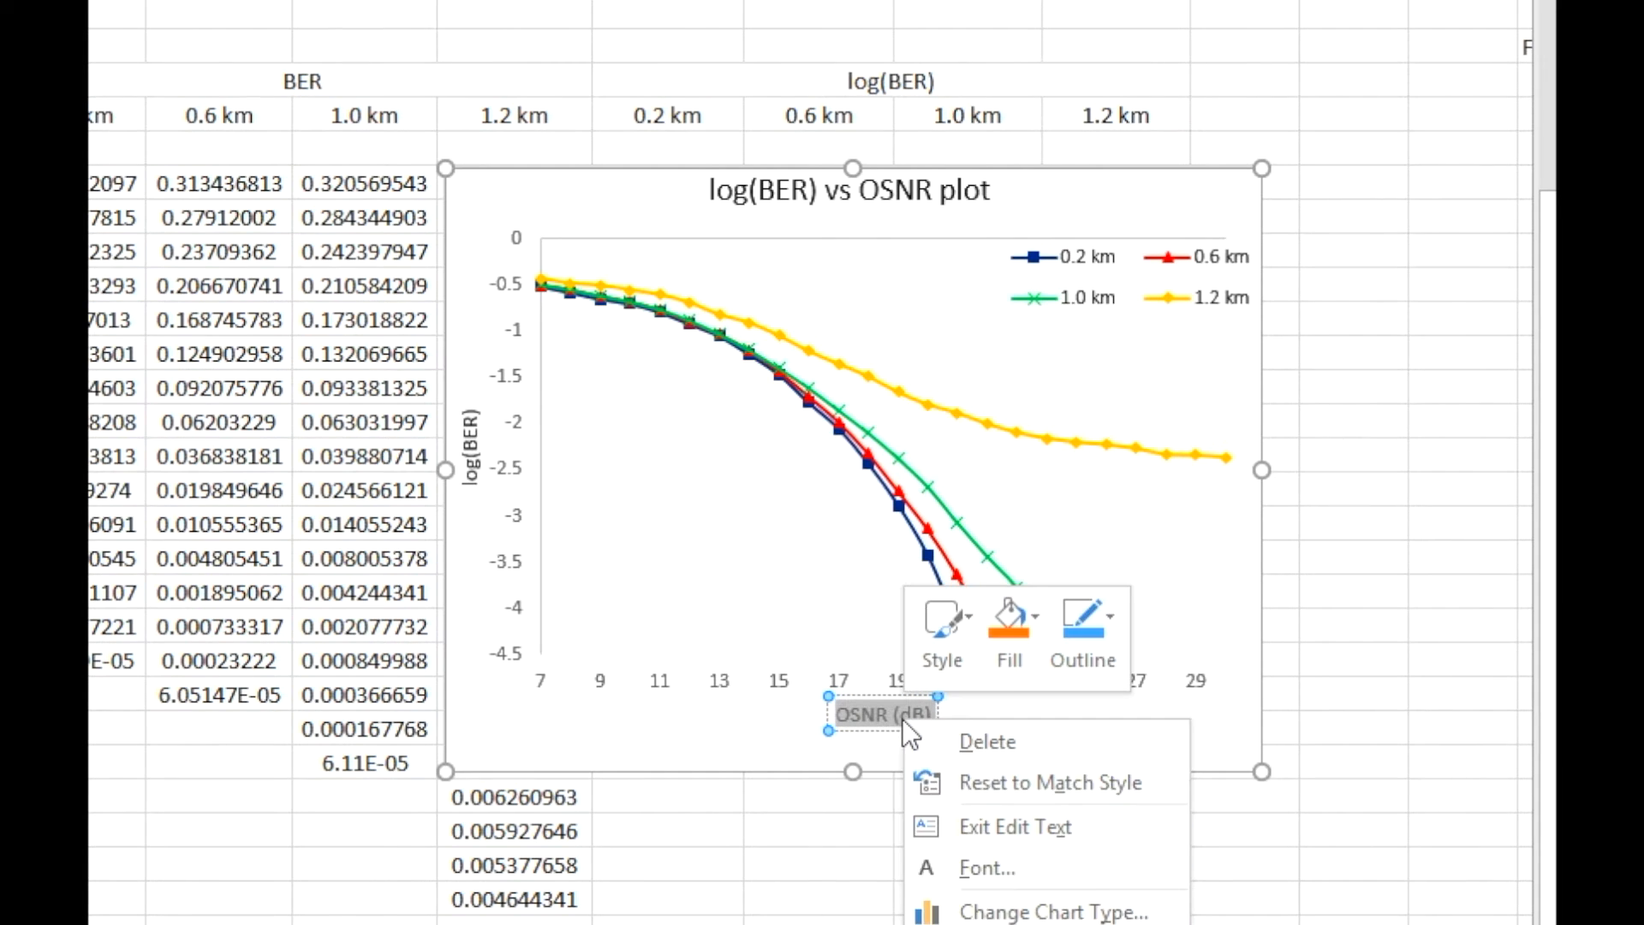
pyautogui.click(1025, 861)
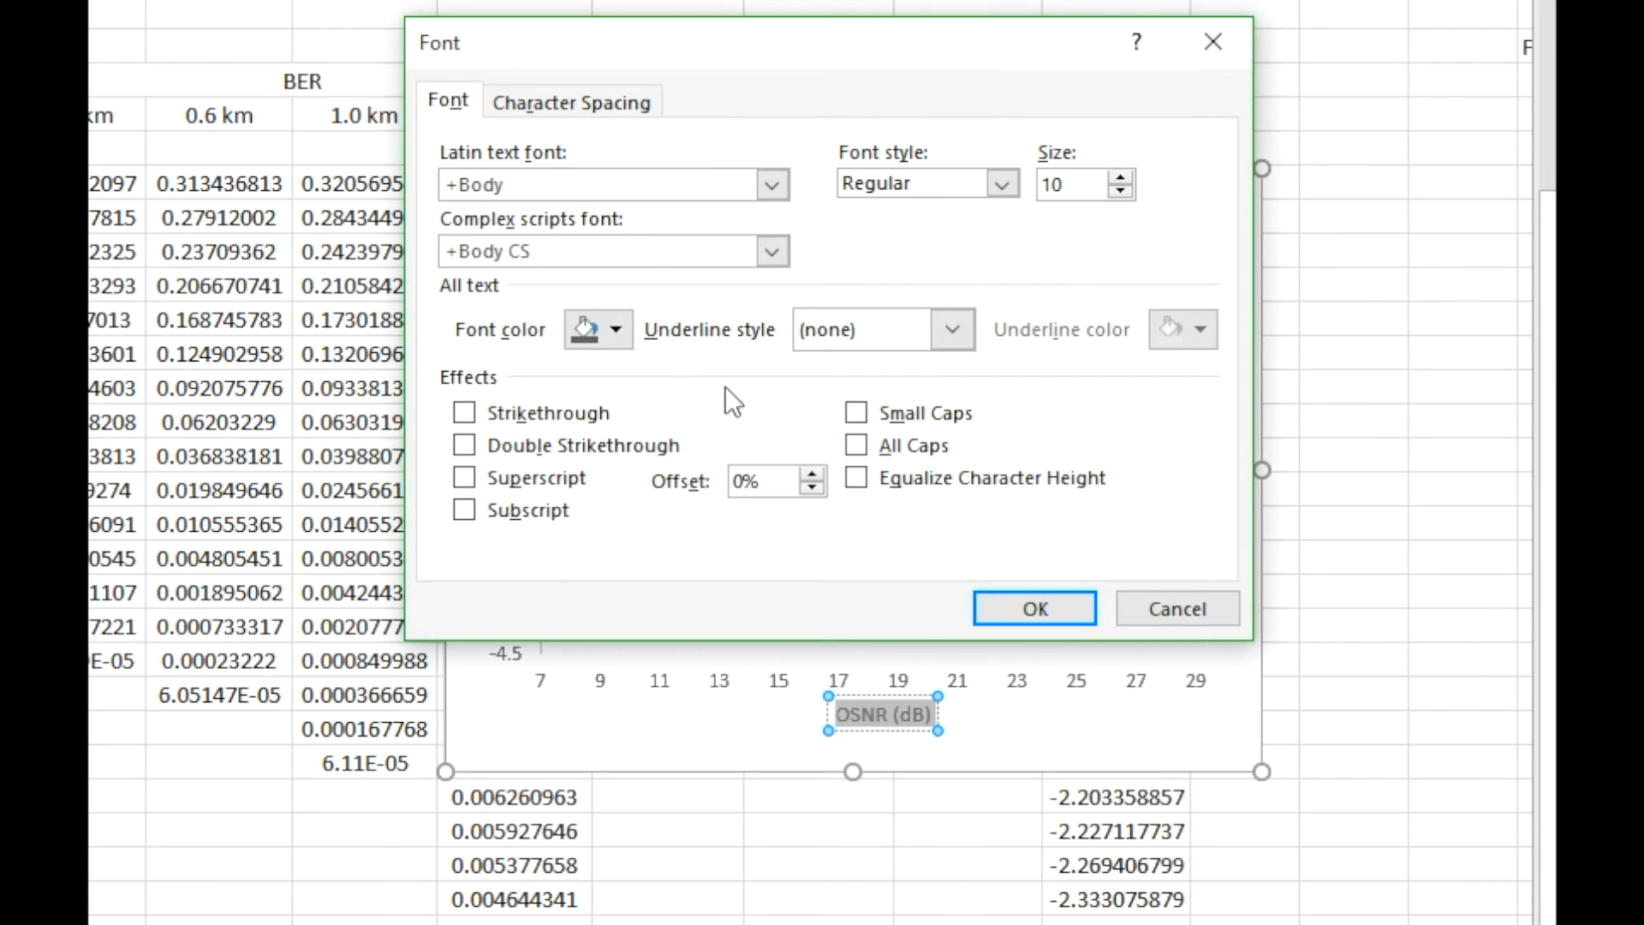
pyautogui.click(597, 338)
pyautogui.click(607, 441)
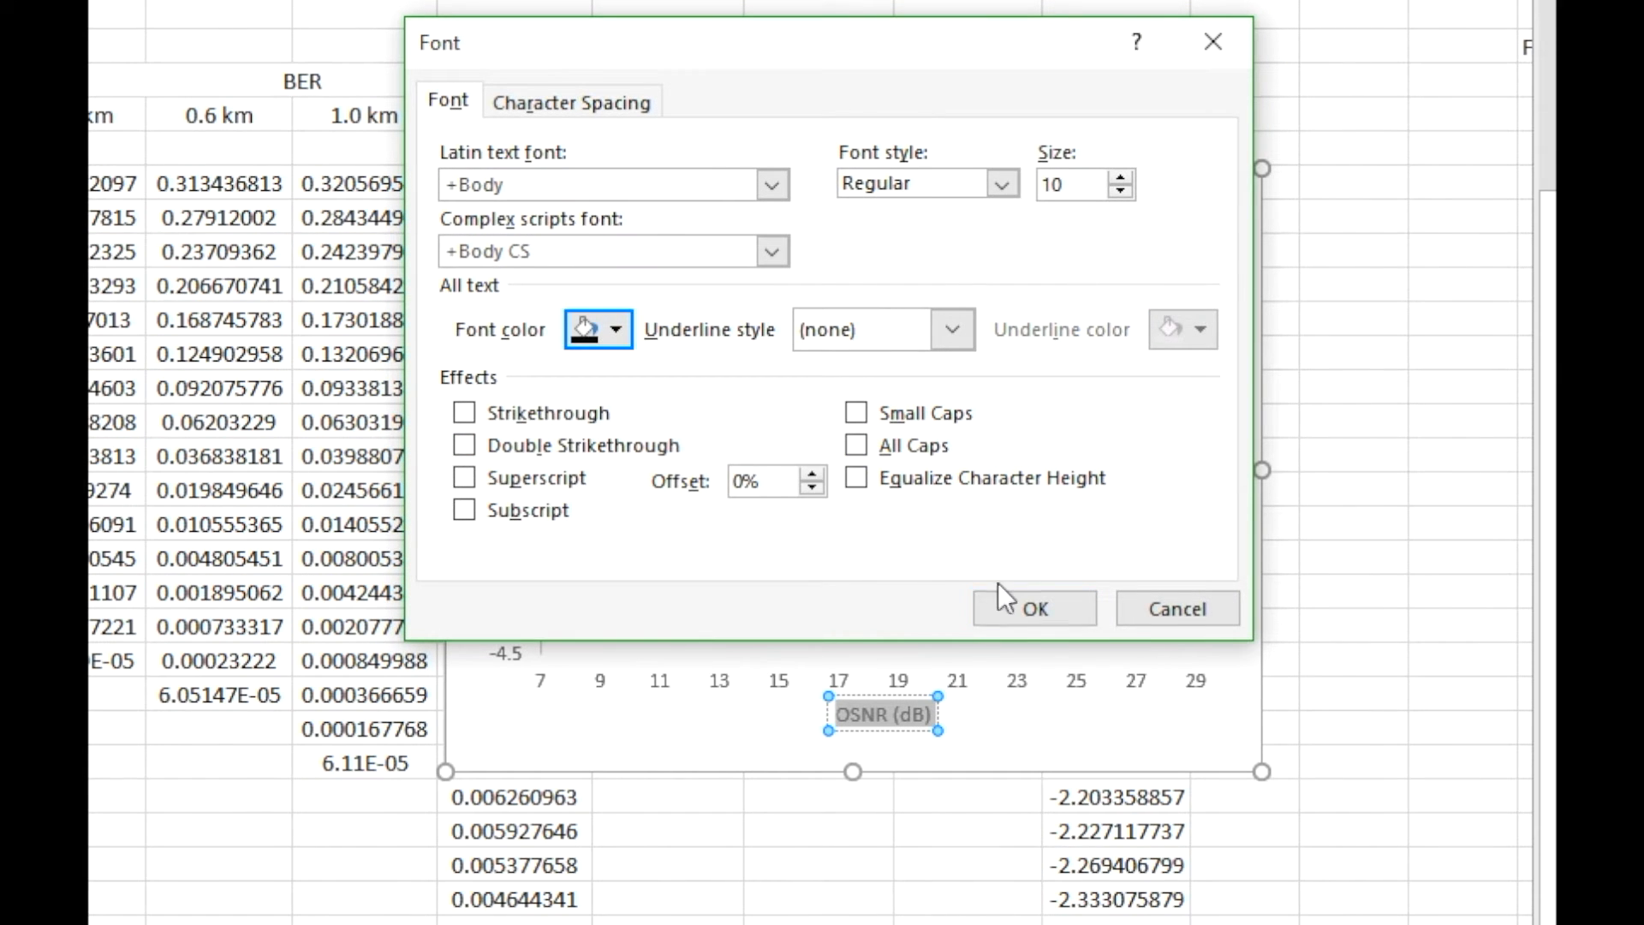
pyautogui.click(1010, 606)
# Step: Move the horizontal axis title down to the chart's lower edge and extend the plot area slightly downward
pyautogui.moveTo(915, 689); pyautogui.dragTo(910, 736)
pyautogui.click(843, 576)
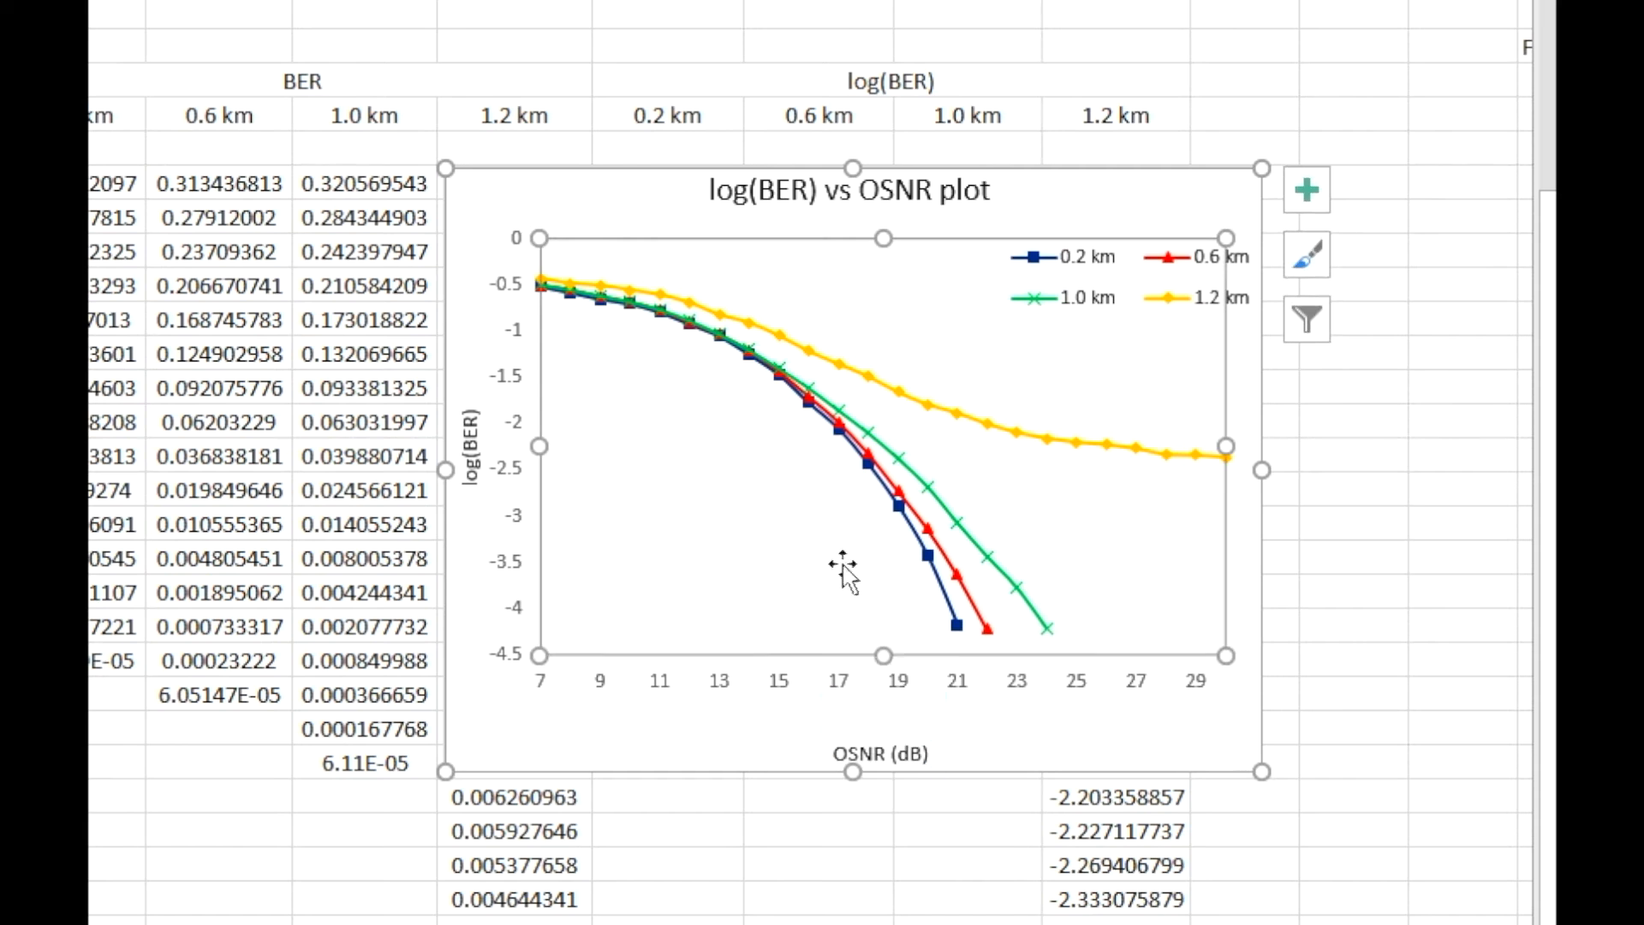
pyautogui.moveTo(882, 663); pyautogui.dragTo(882, 674)
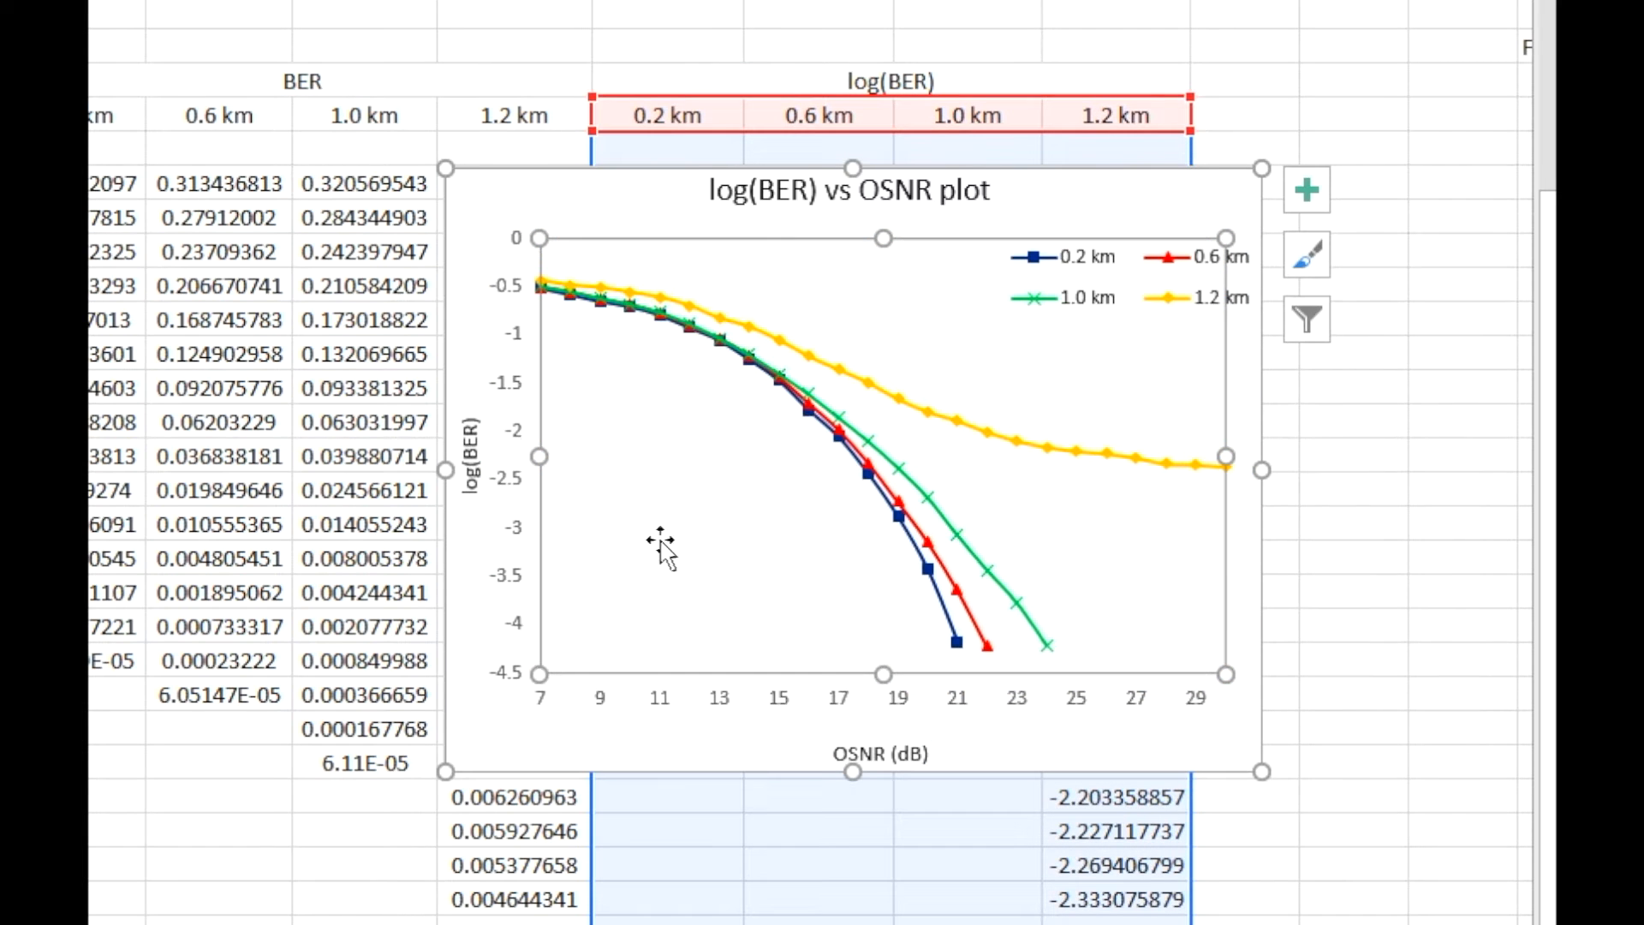
# Step: Set the font color of the vertical axis tick labels to black
pyautogui.doubleClick(534, 359)
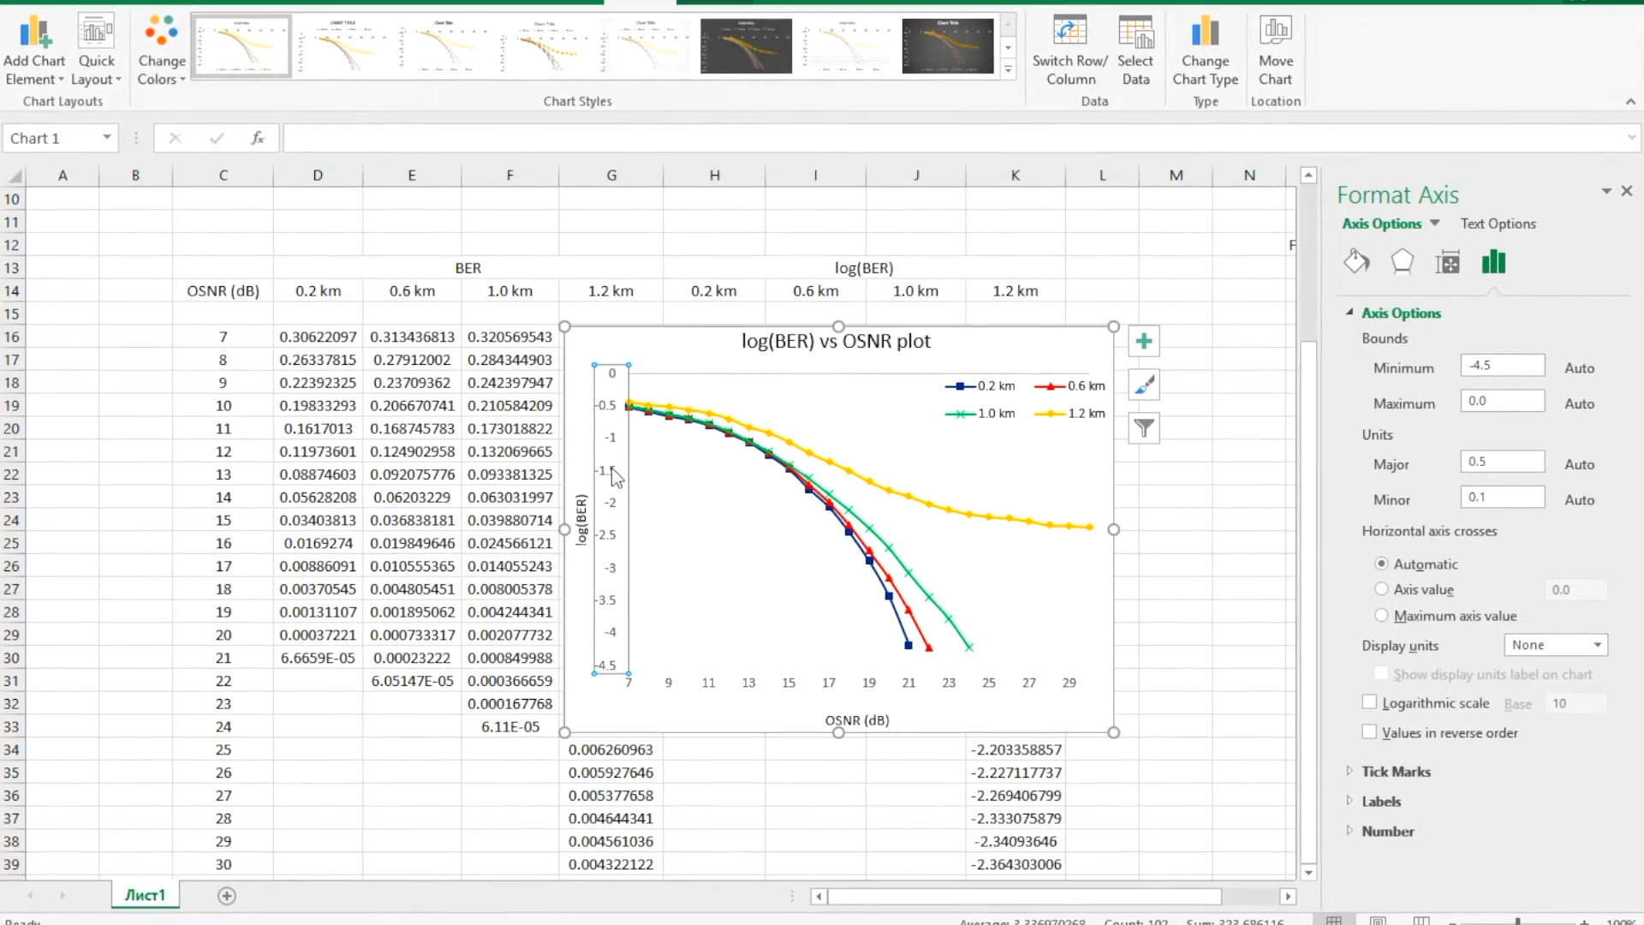
pyautogui.rightClick(615, 475)
pyautogui.click(635, 541)
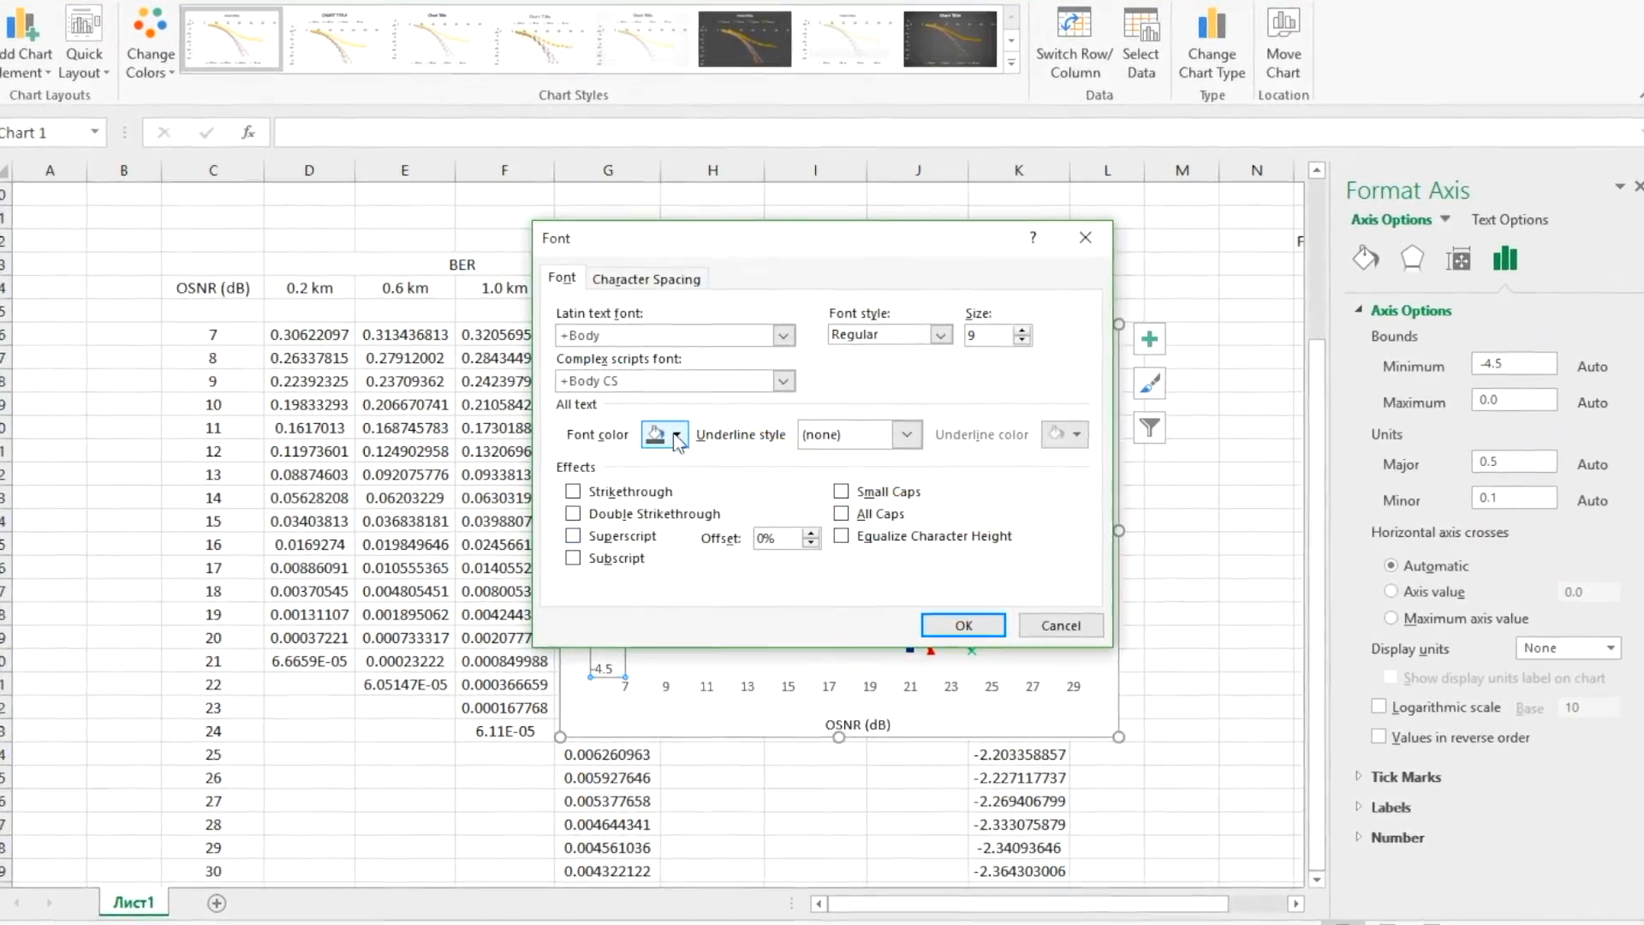
pyautogui.click(677, 439)
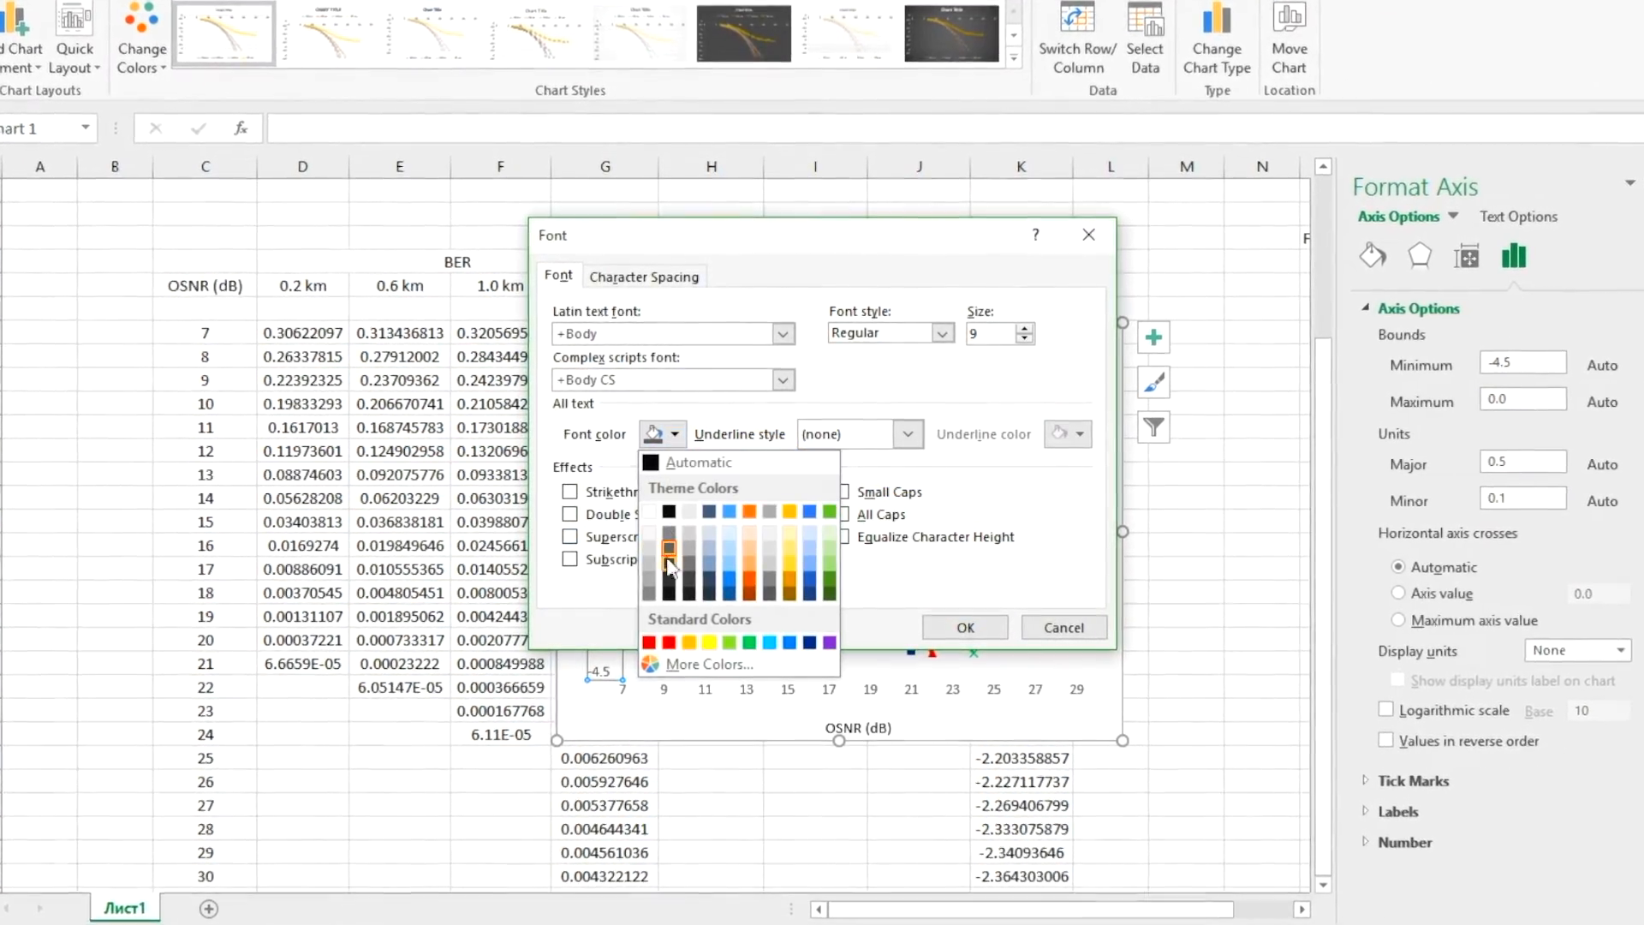
pyautogui.click(787, 638)
pyautogui.click(965, 630)
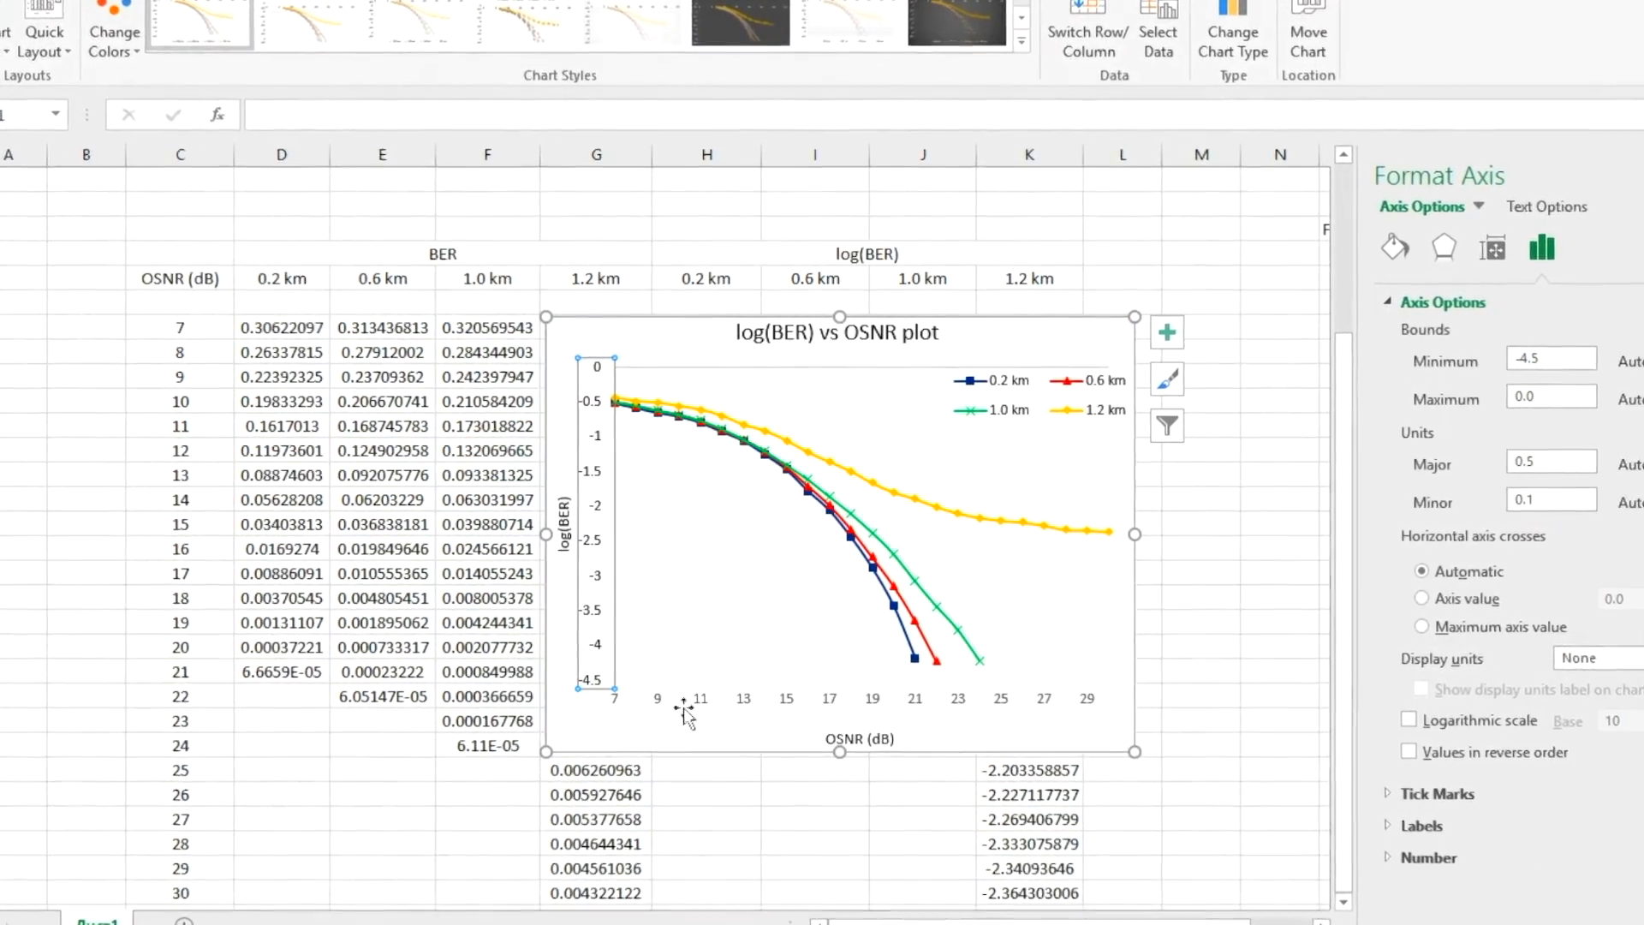
# Step: Set the font color of the horizontal axis tick labels to black
pyautogui.rightClick(668, 700)
pyautogui.click(724, 500)
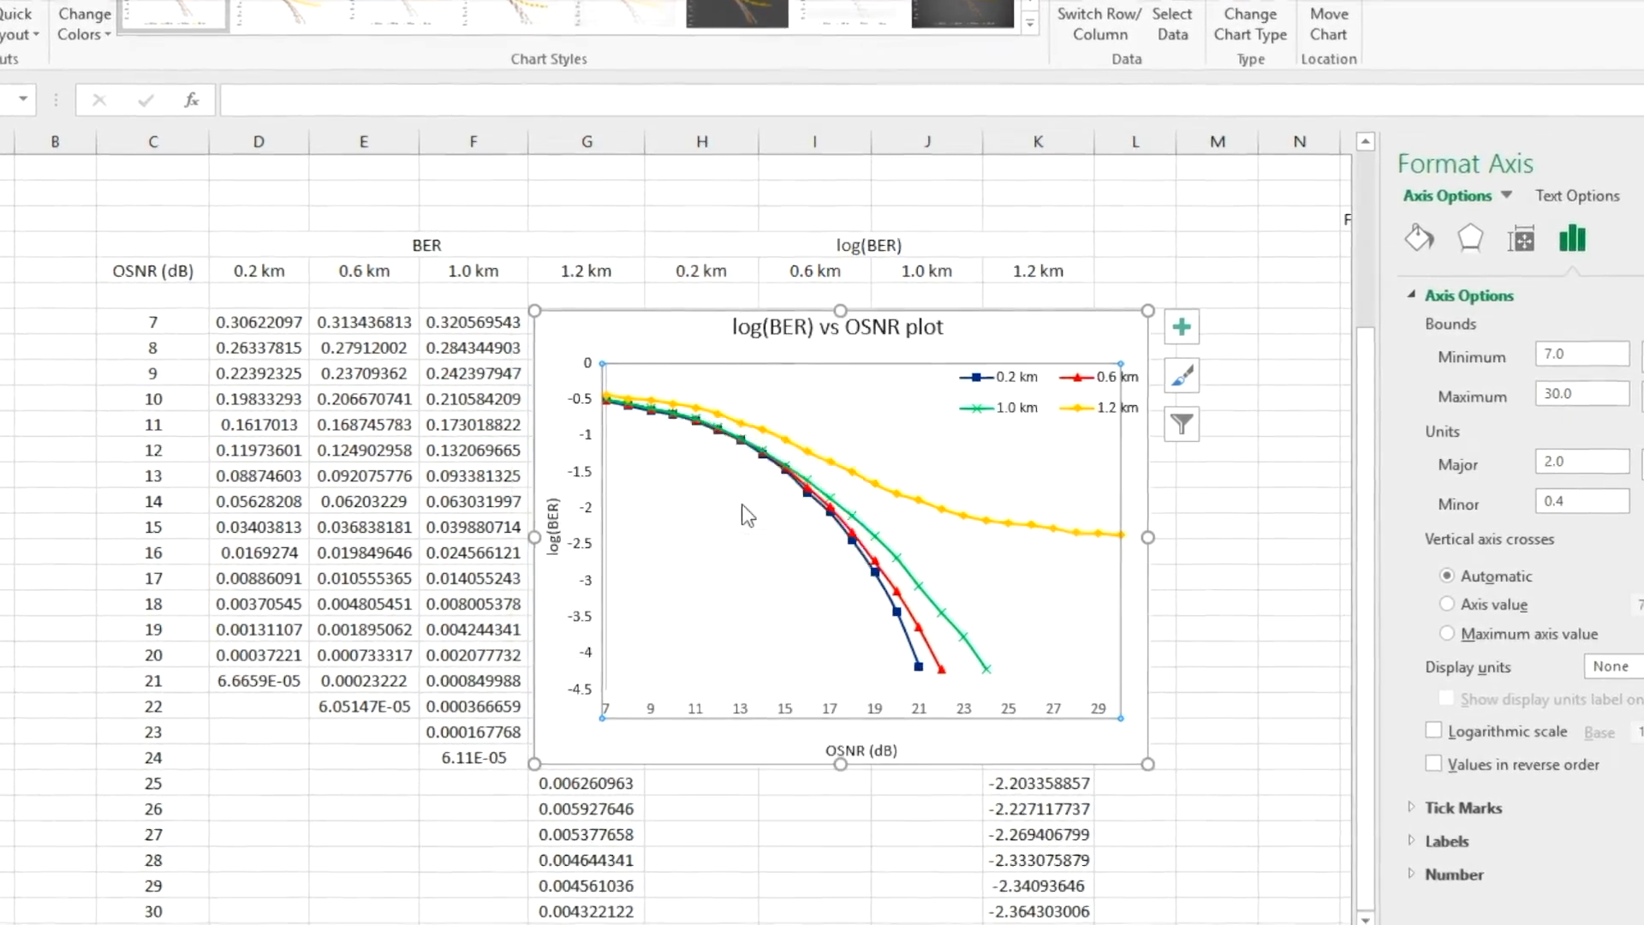
pyautogui.click(664, 431)
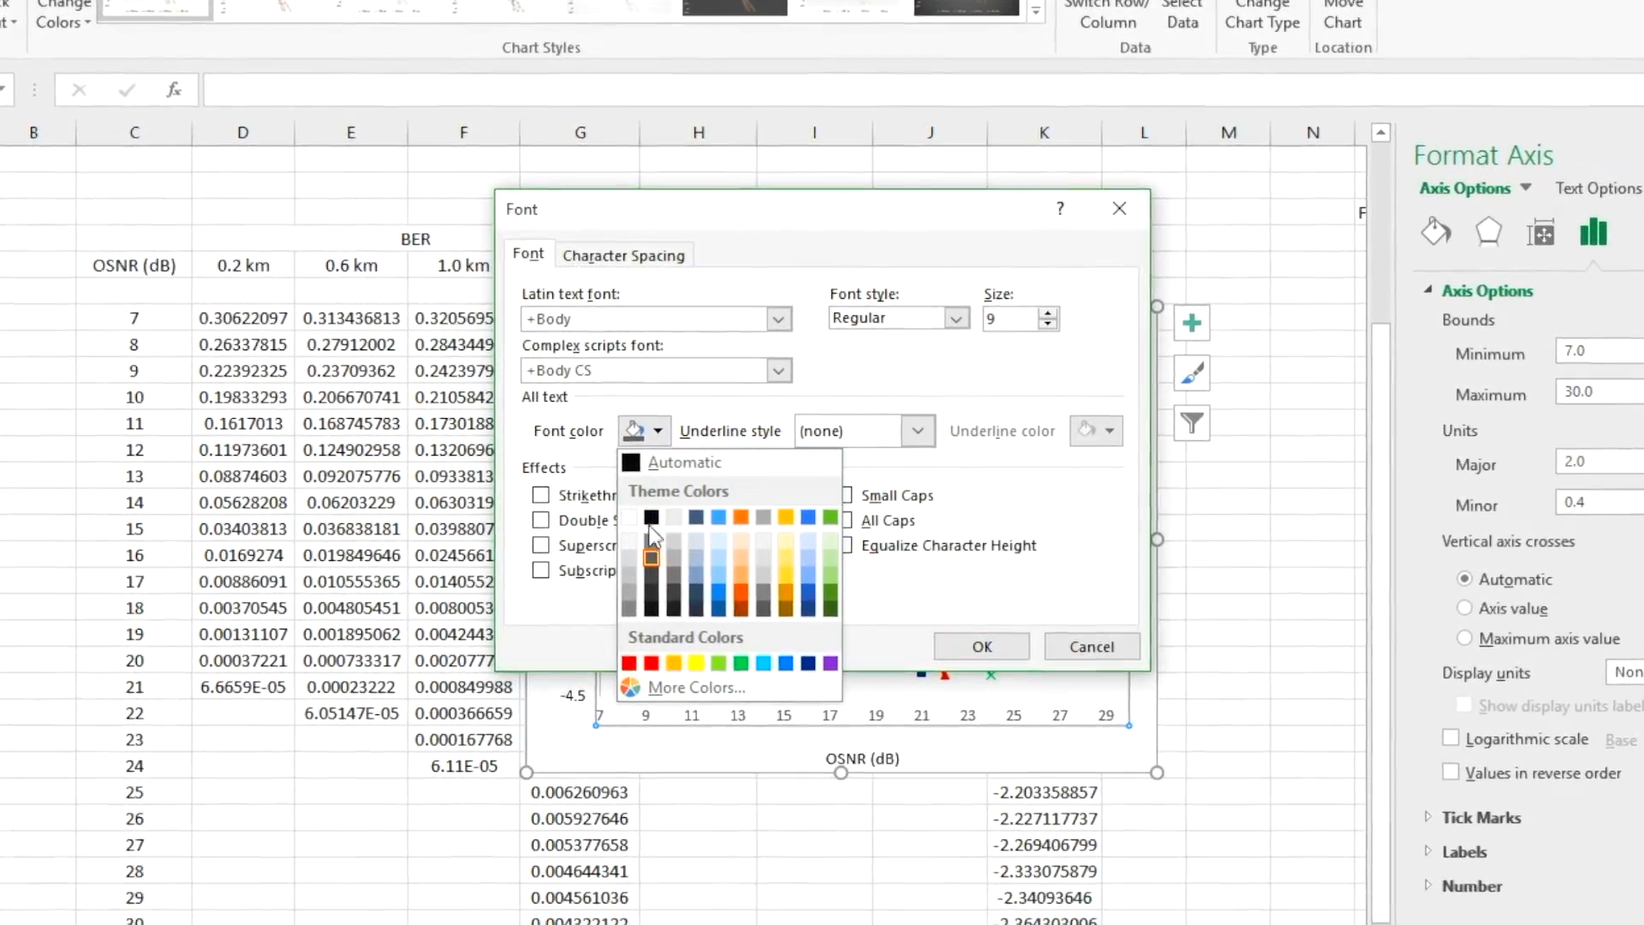
pyautogui.click(677, 459)
pyautogui.click(983, 649)
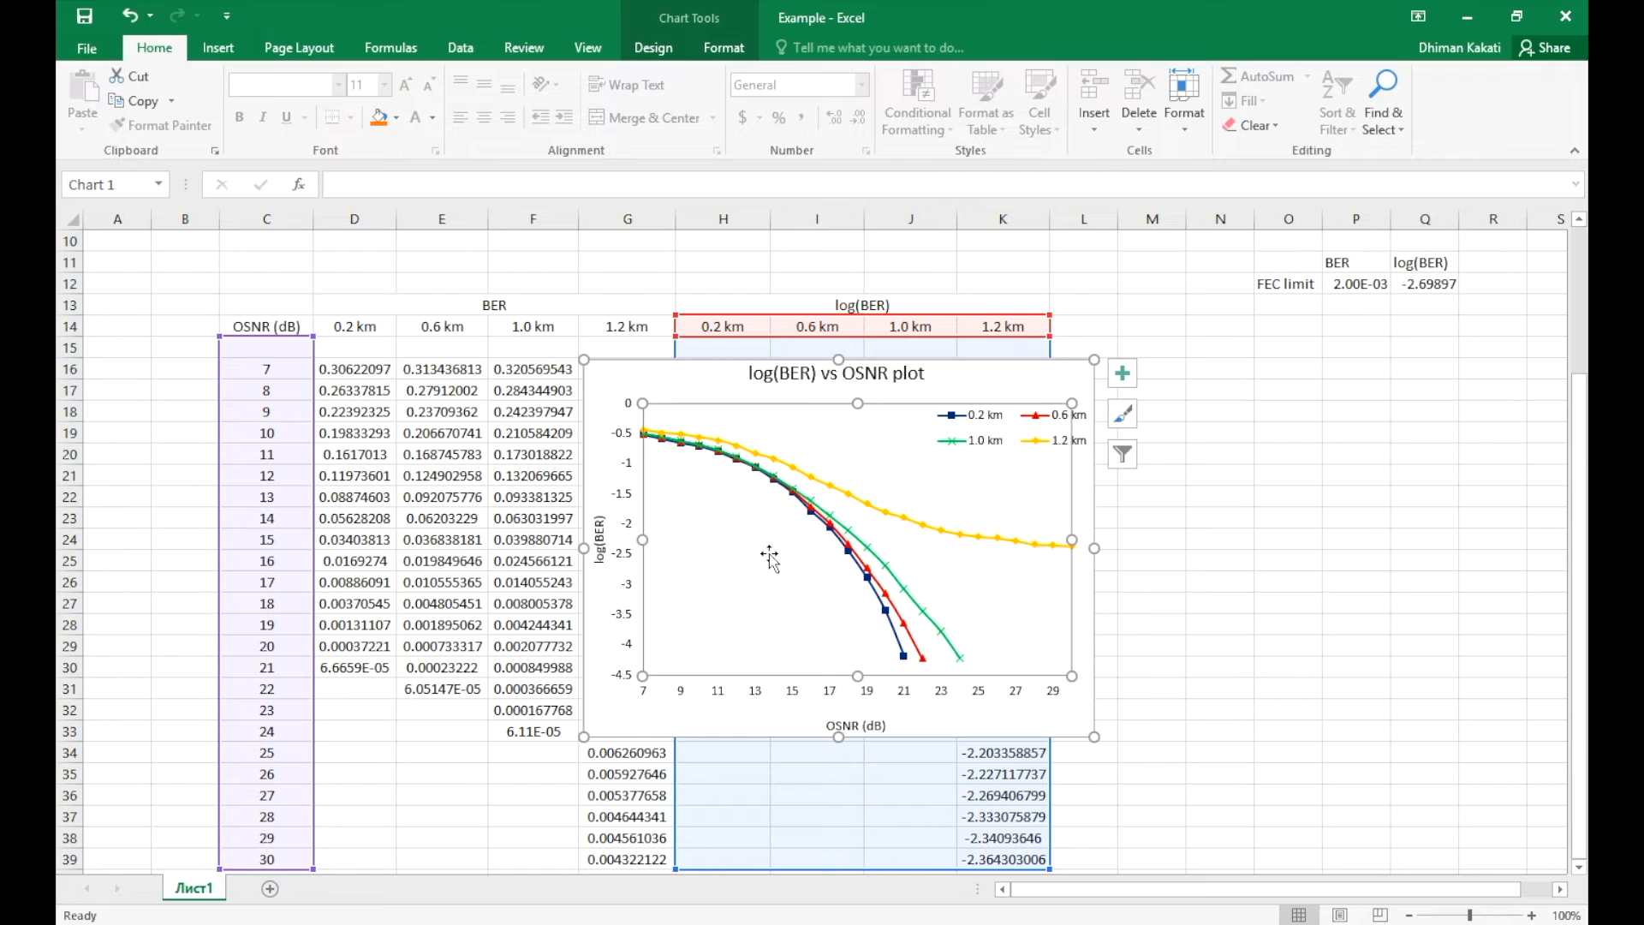
# Step: Add a new data series to the chart, taking its name from the "FEC limit" cell O12
pyautogui.rightClick(770, 558)
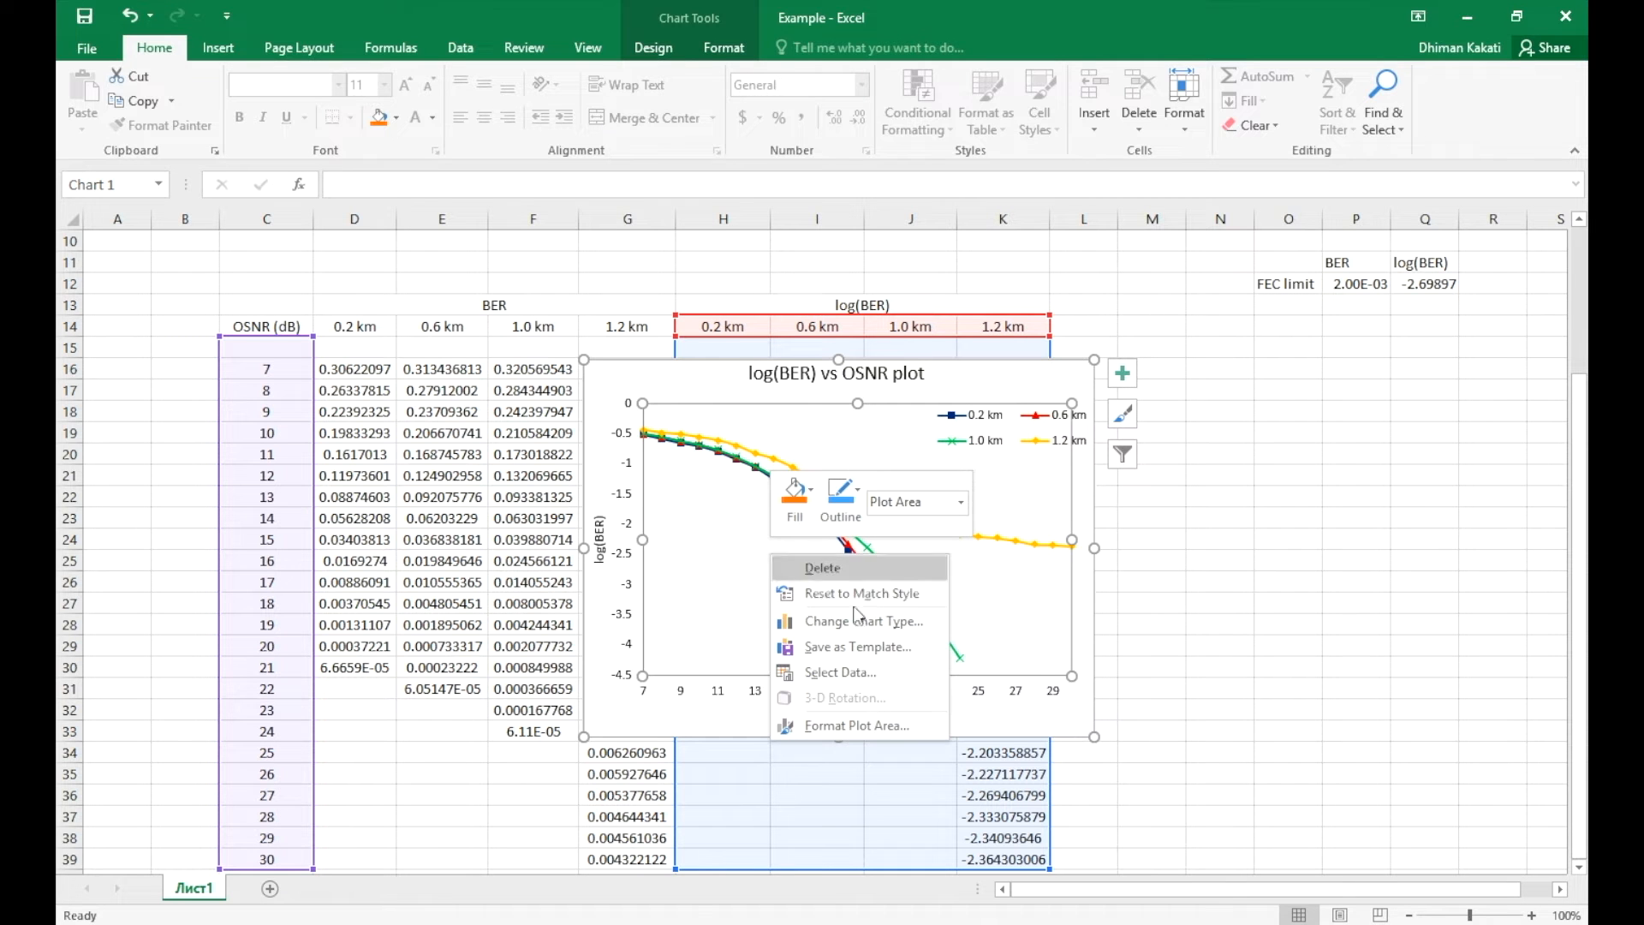
pyautogui.click(855, 670)
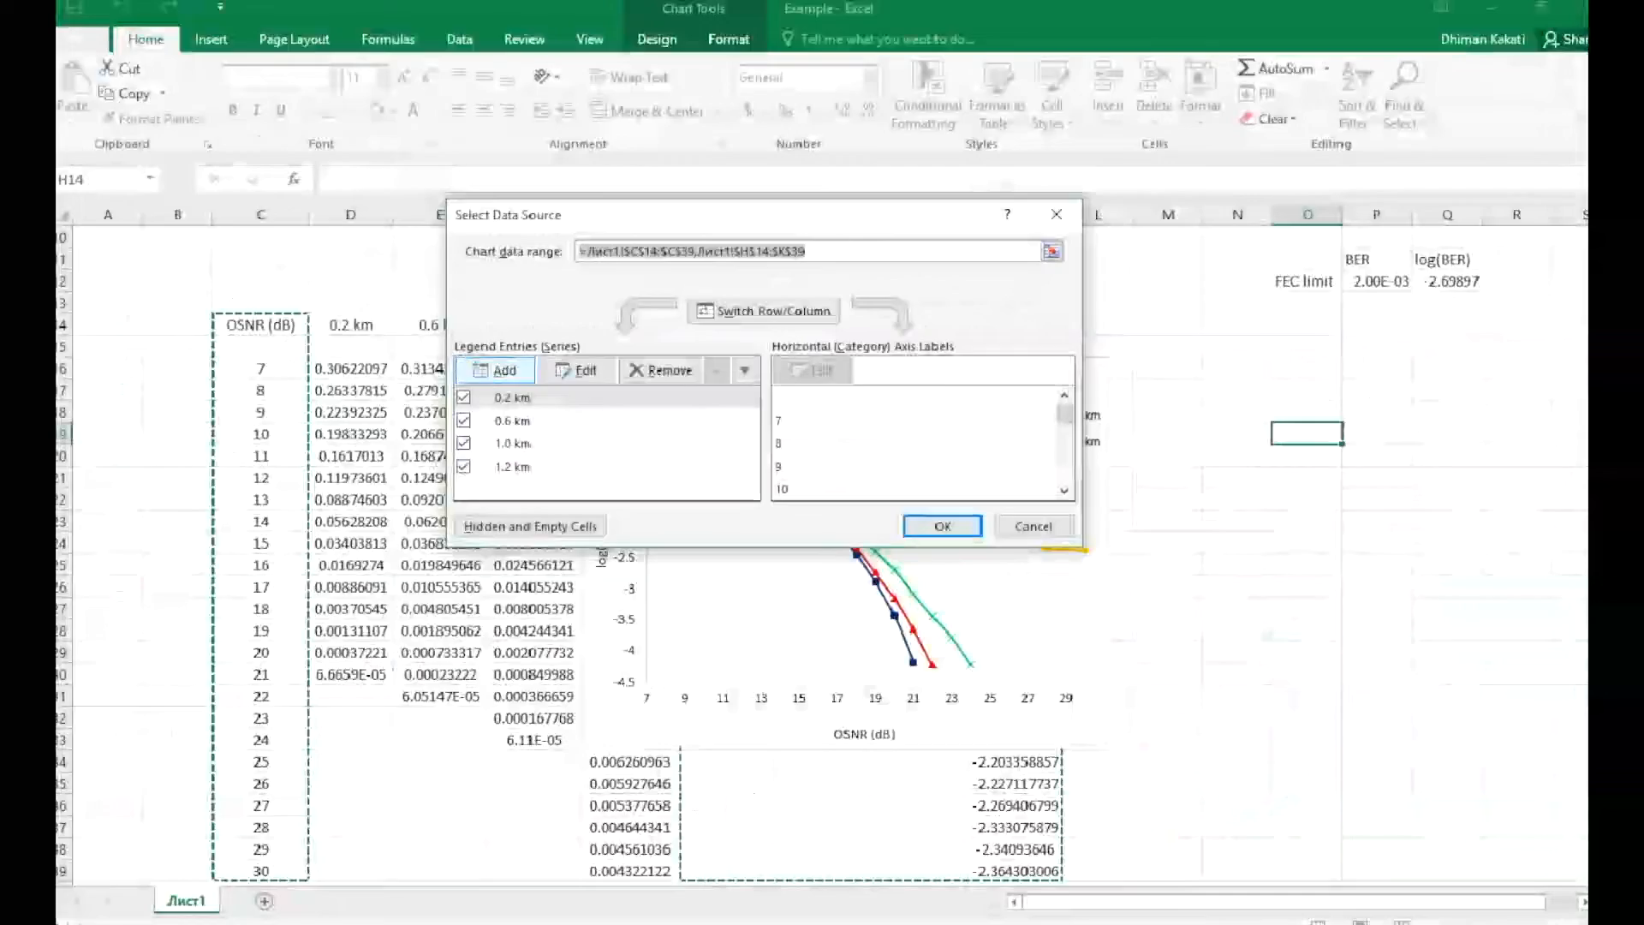
pyautogui.click(485, 375)
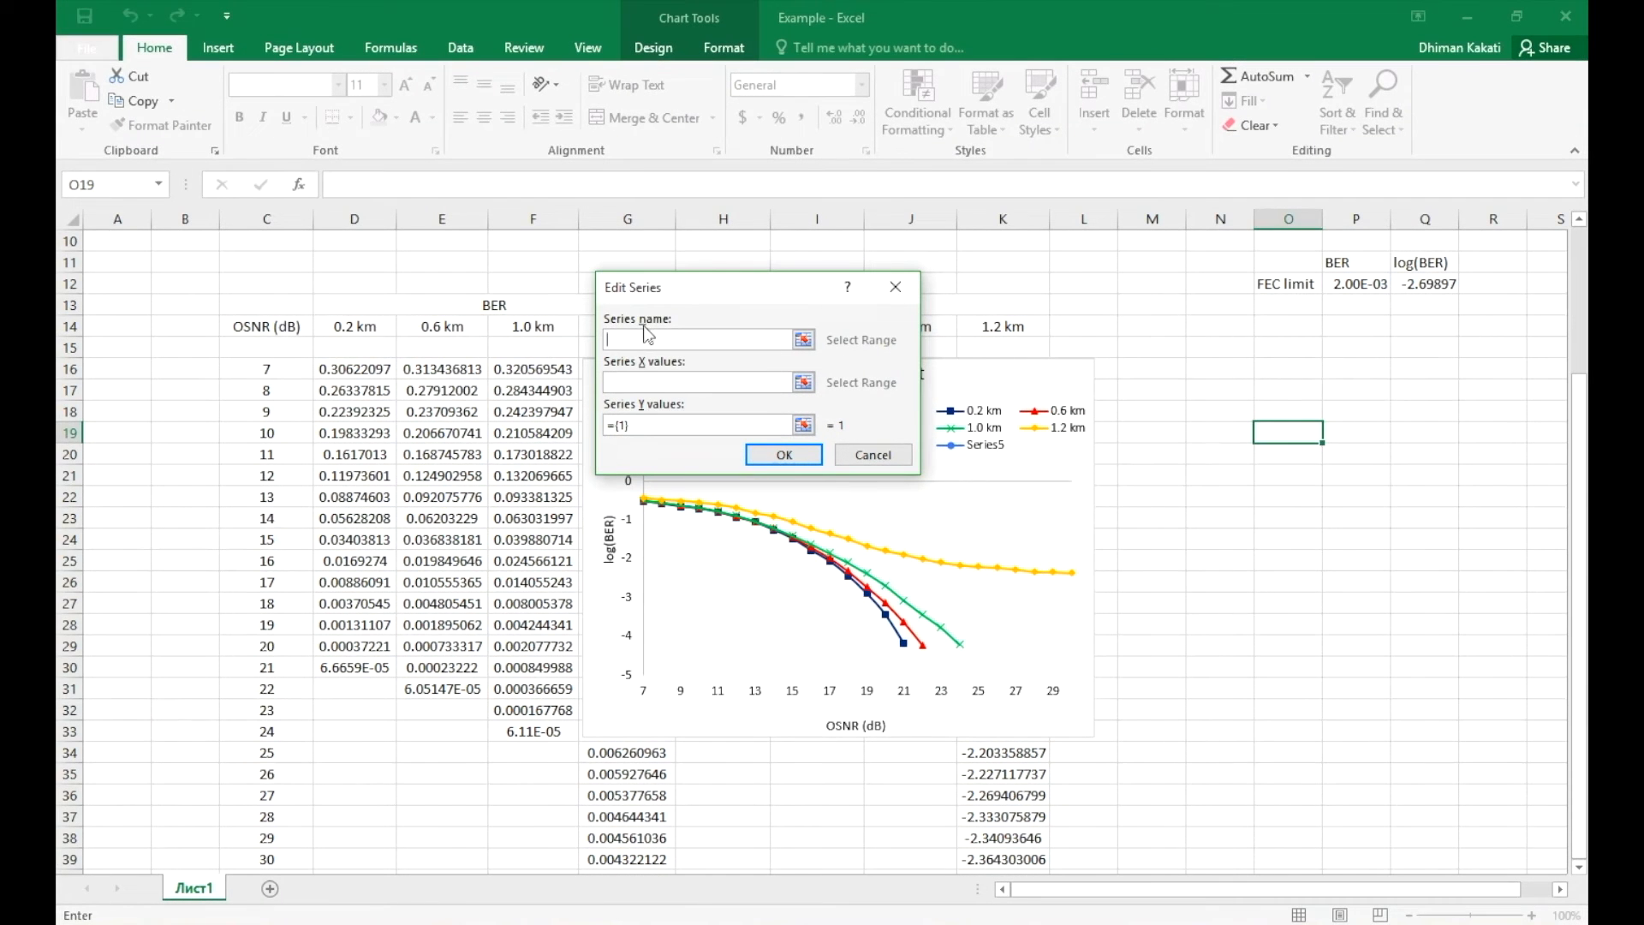
pyautogui.click(1286, 284)
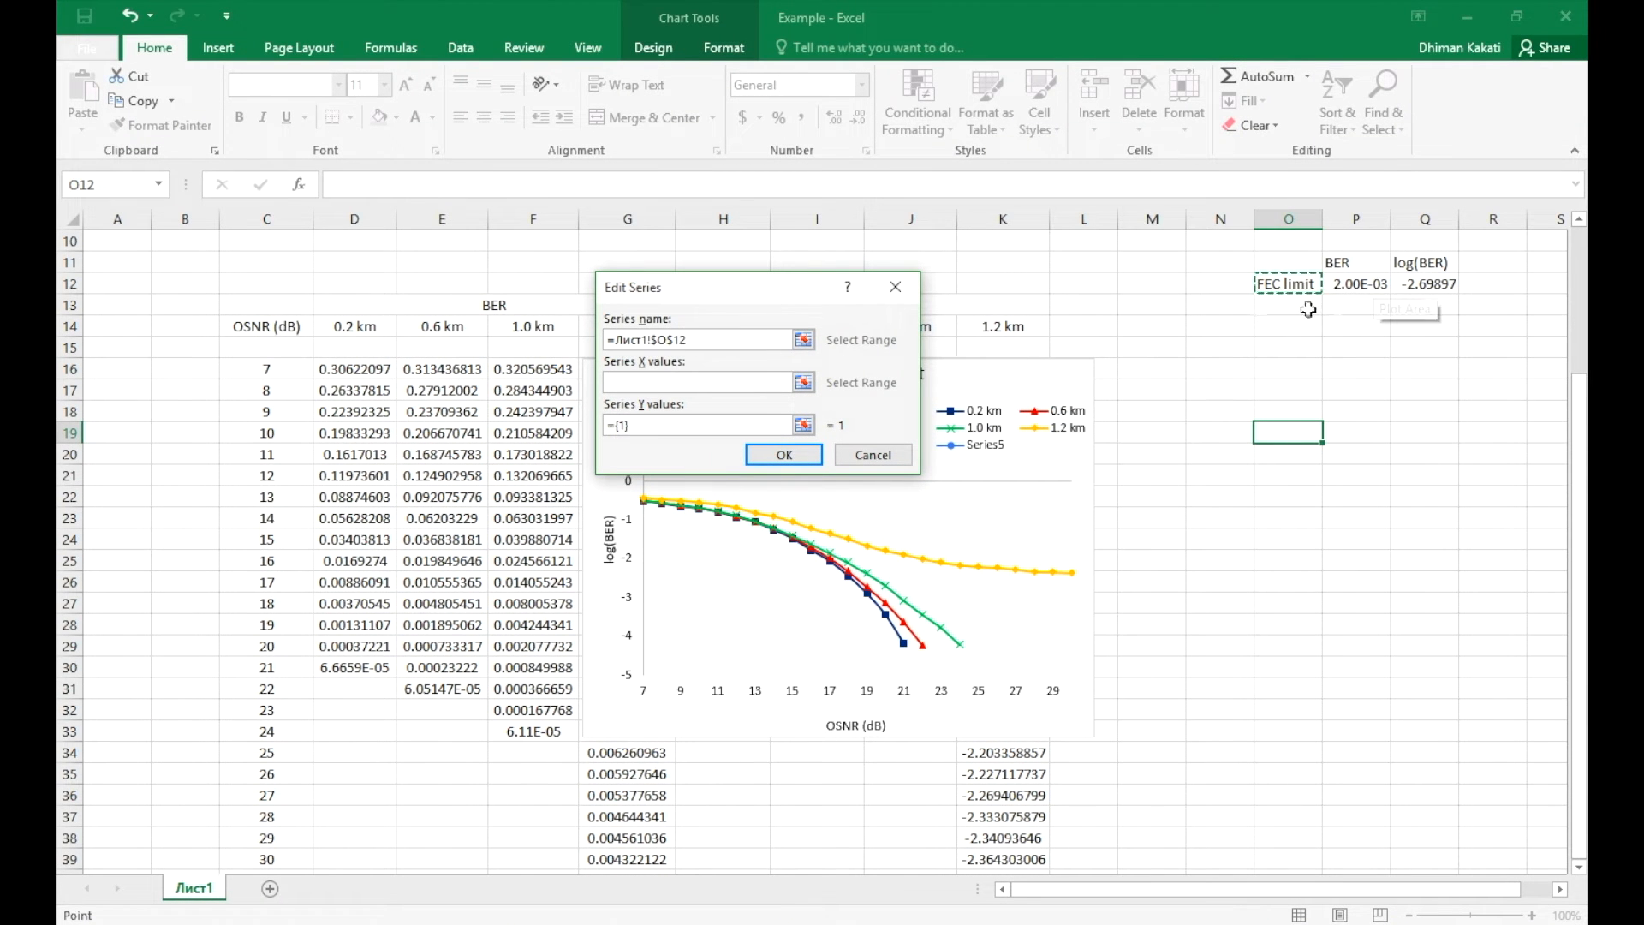
# Step: Set the FEC limit series' X value to 18 and its Y value to cell Q12, and apply the data source changes
pyautogui.click(711, 383)
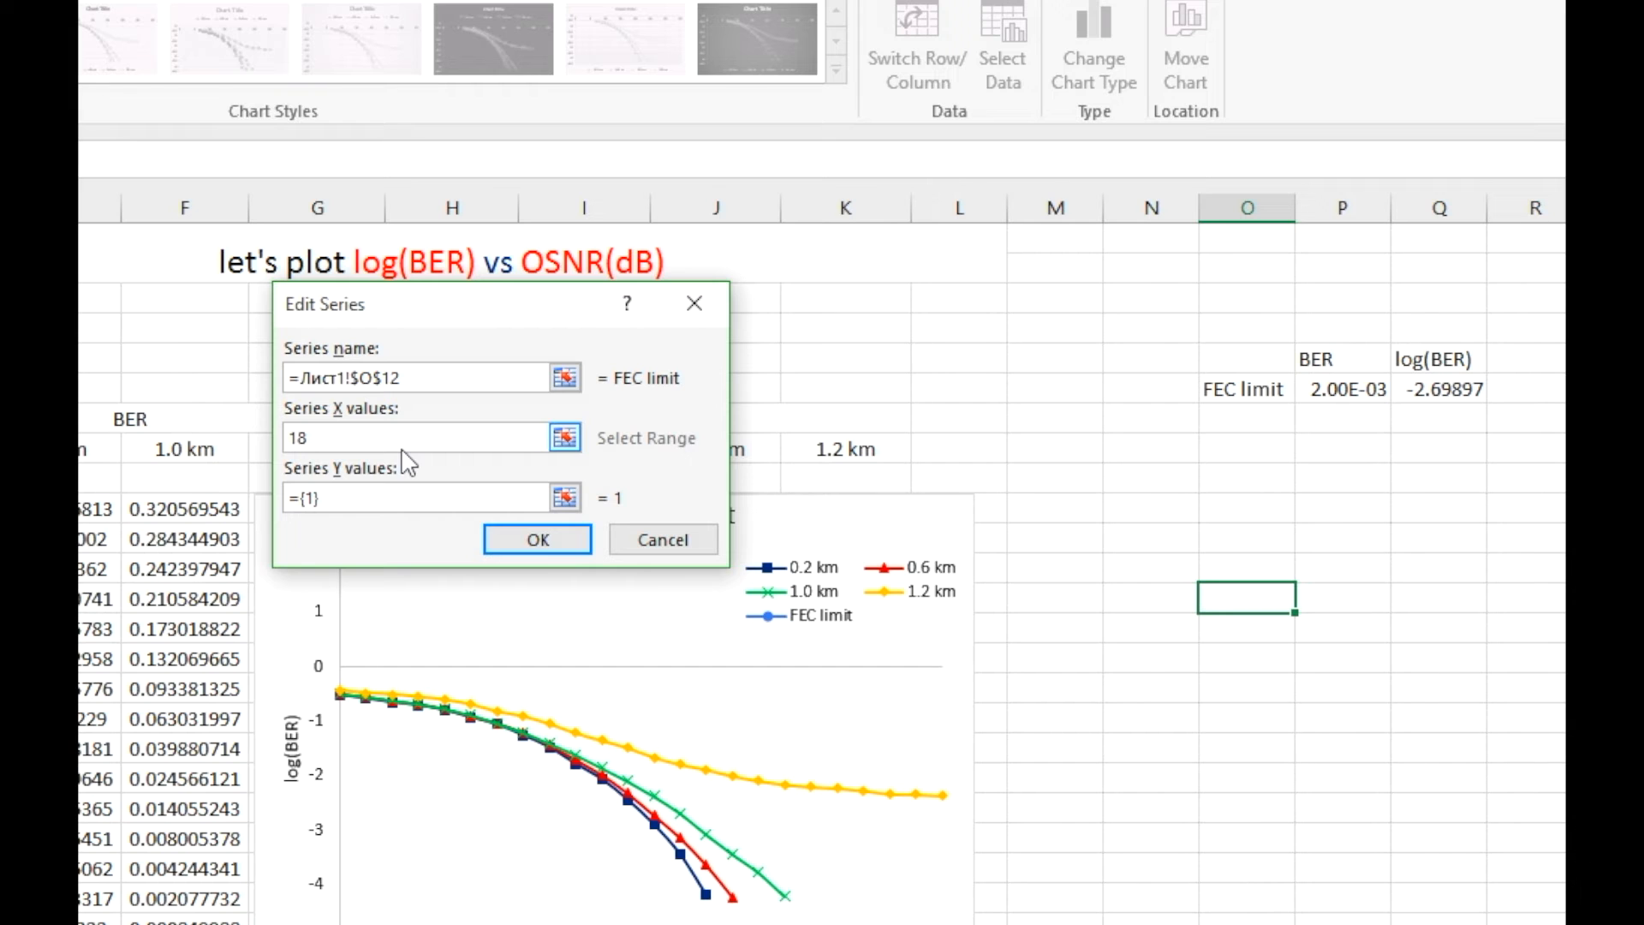
pyautogui.click(338, 496)
pyautogui.click(338, 496)
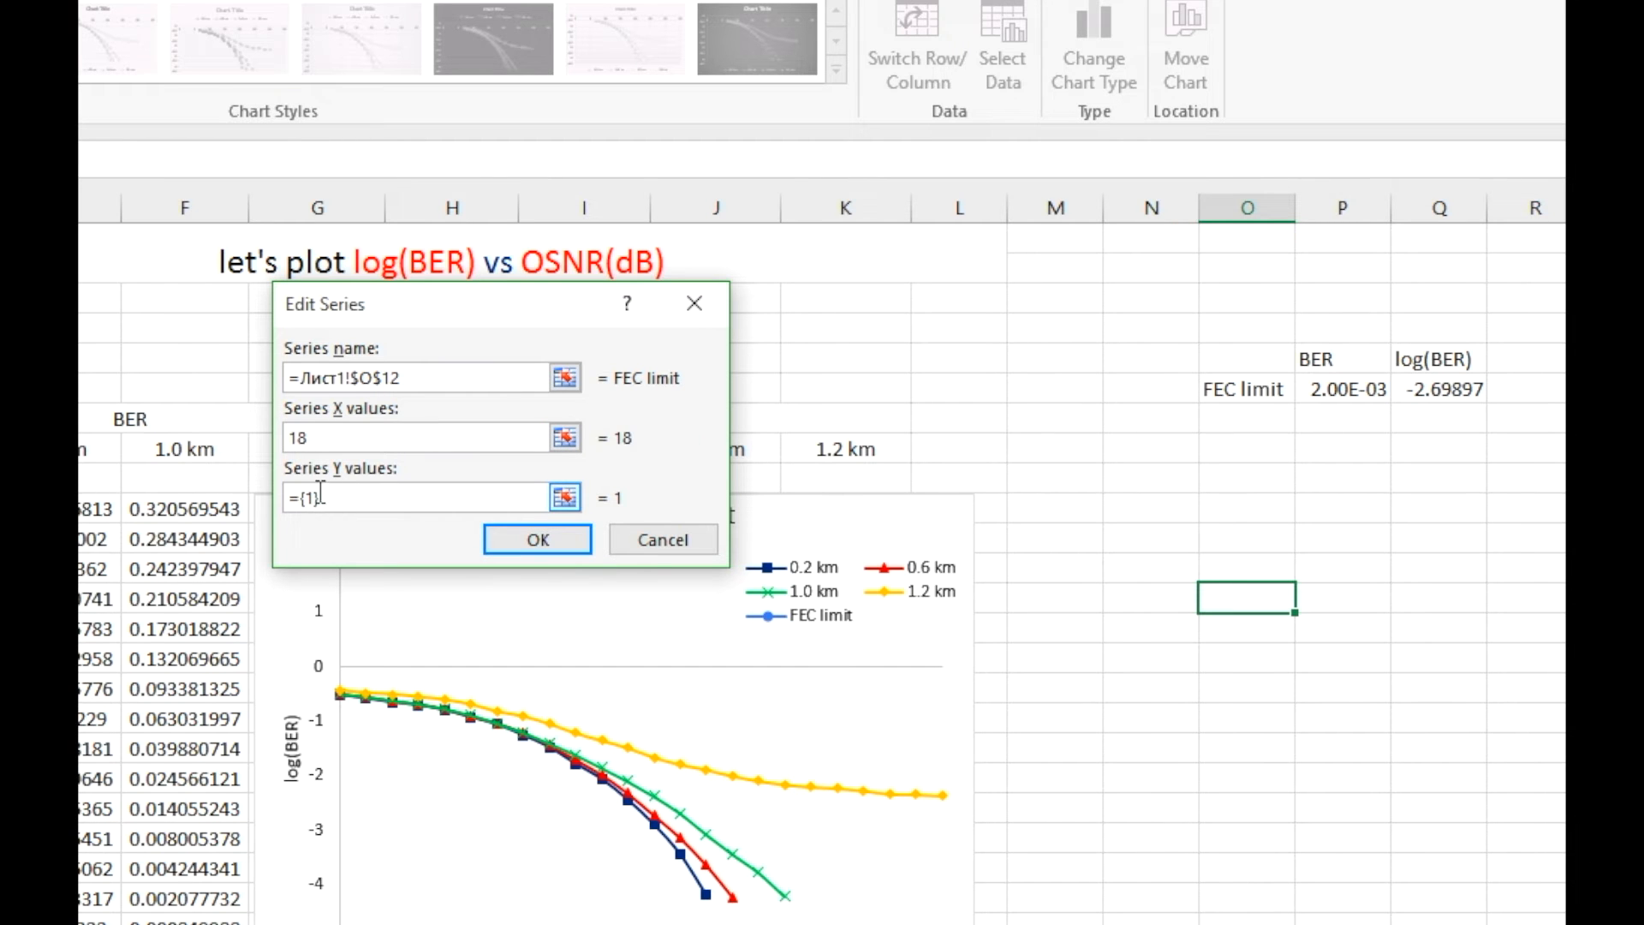
pyautogui.moveTo(379, 499); pyautogui.dragTo(277, 495)
pyautogui.click(1406, 387)
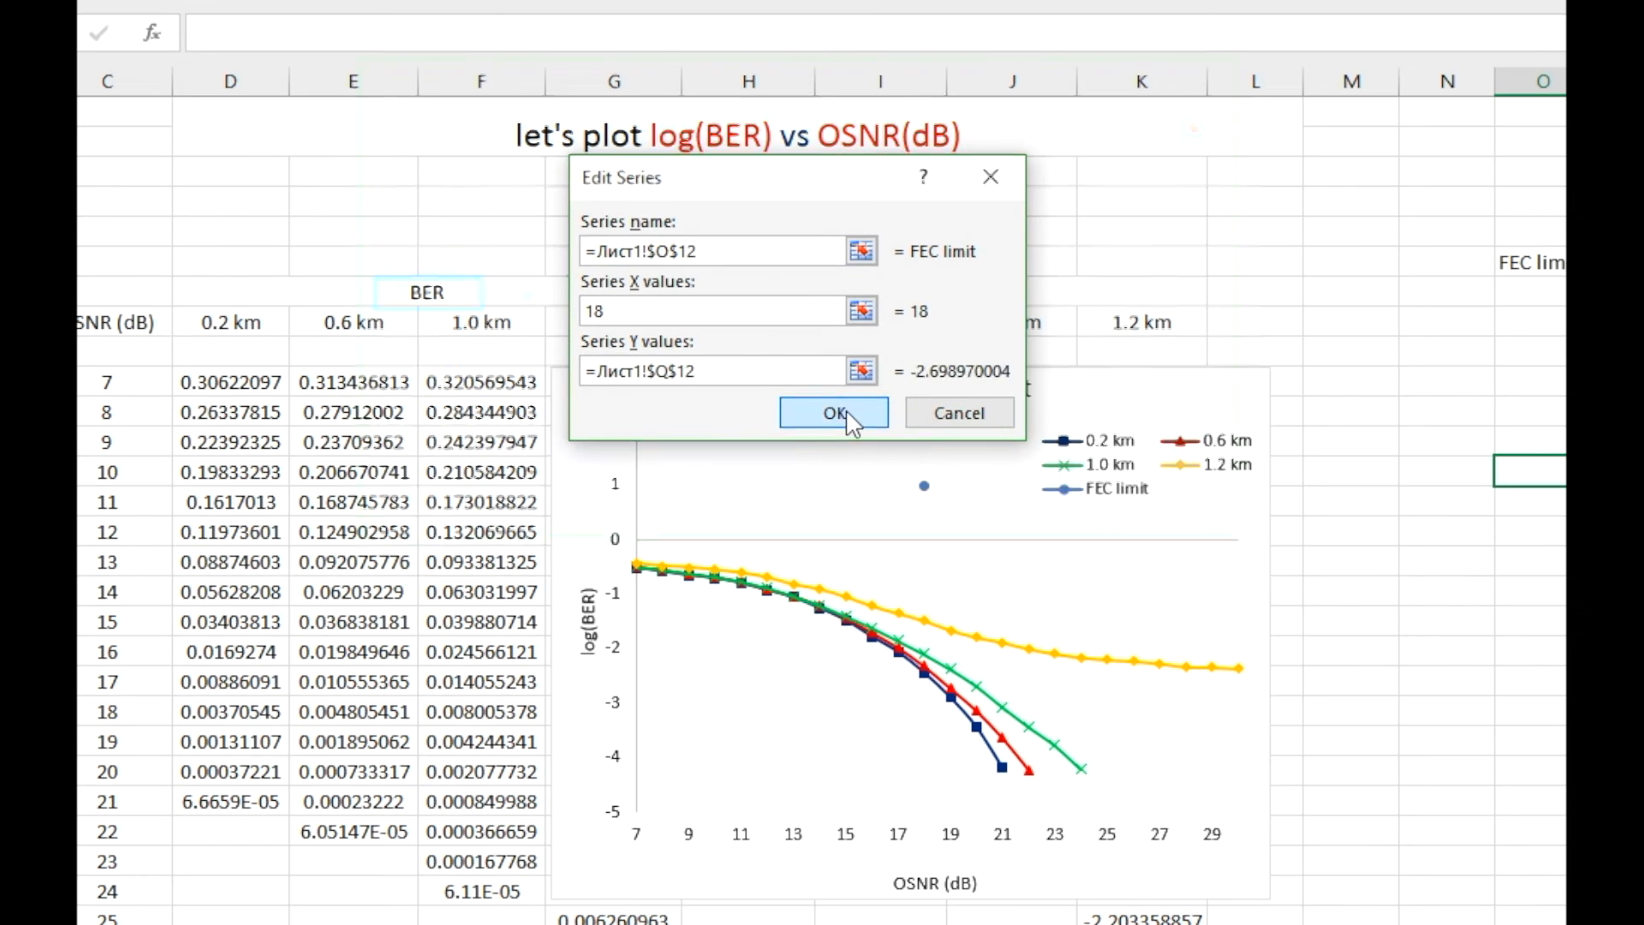
pyautogui.click(537, 539)
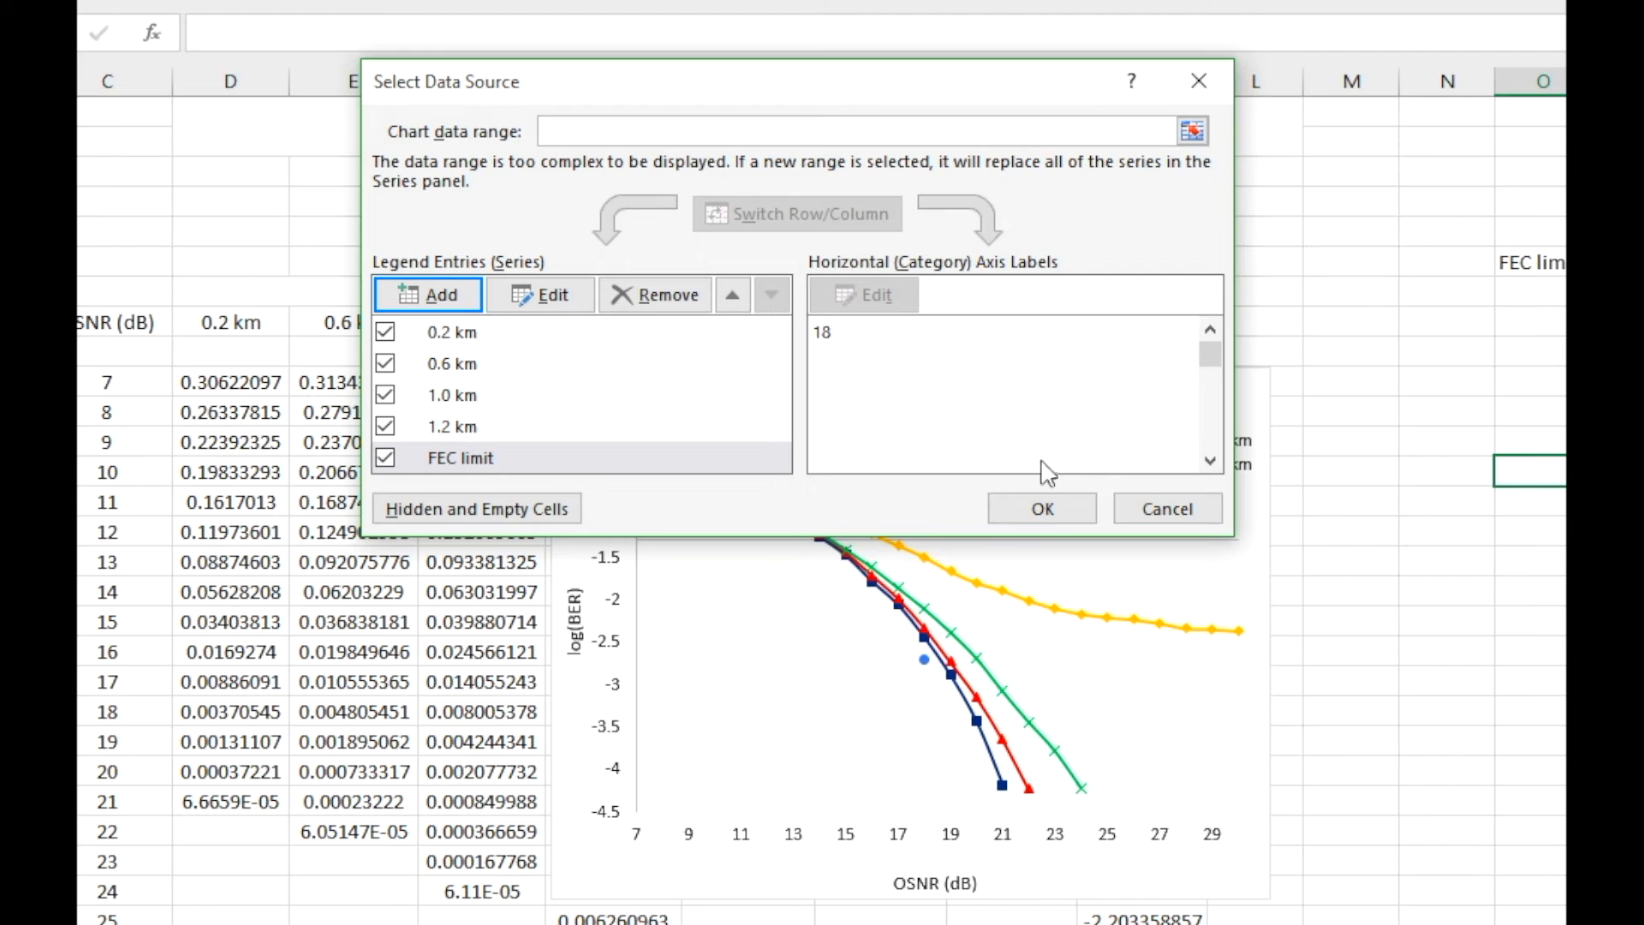
pyautogui.click(1044, 507)
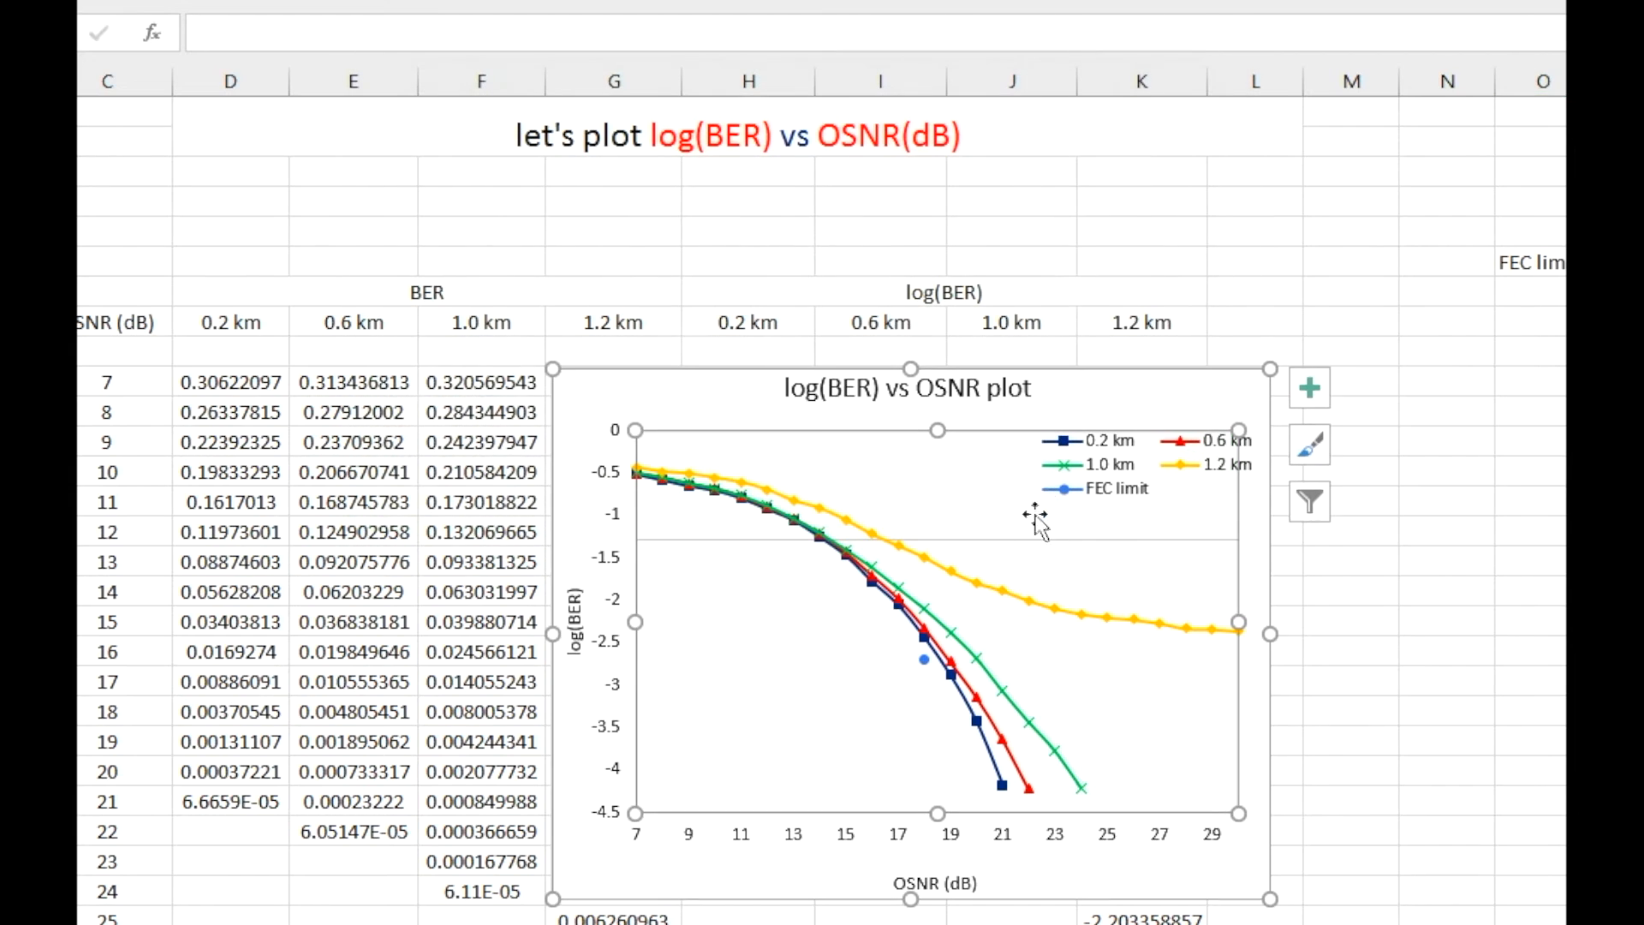
# Step: Add percentage error bars to the FEC limit point and delete its vertical error bar
pyautogui.click(924, 659)
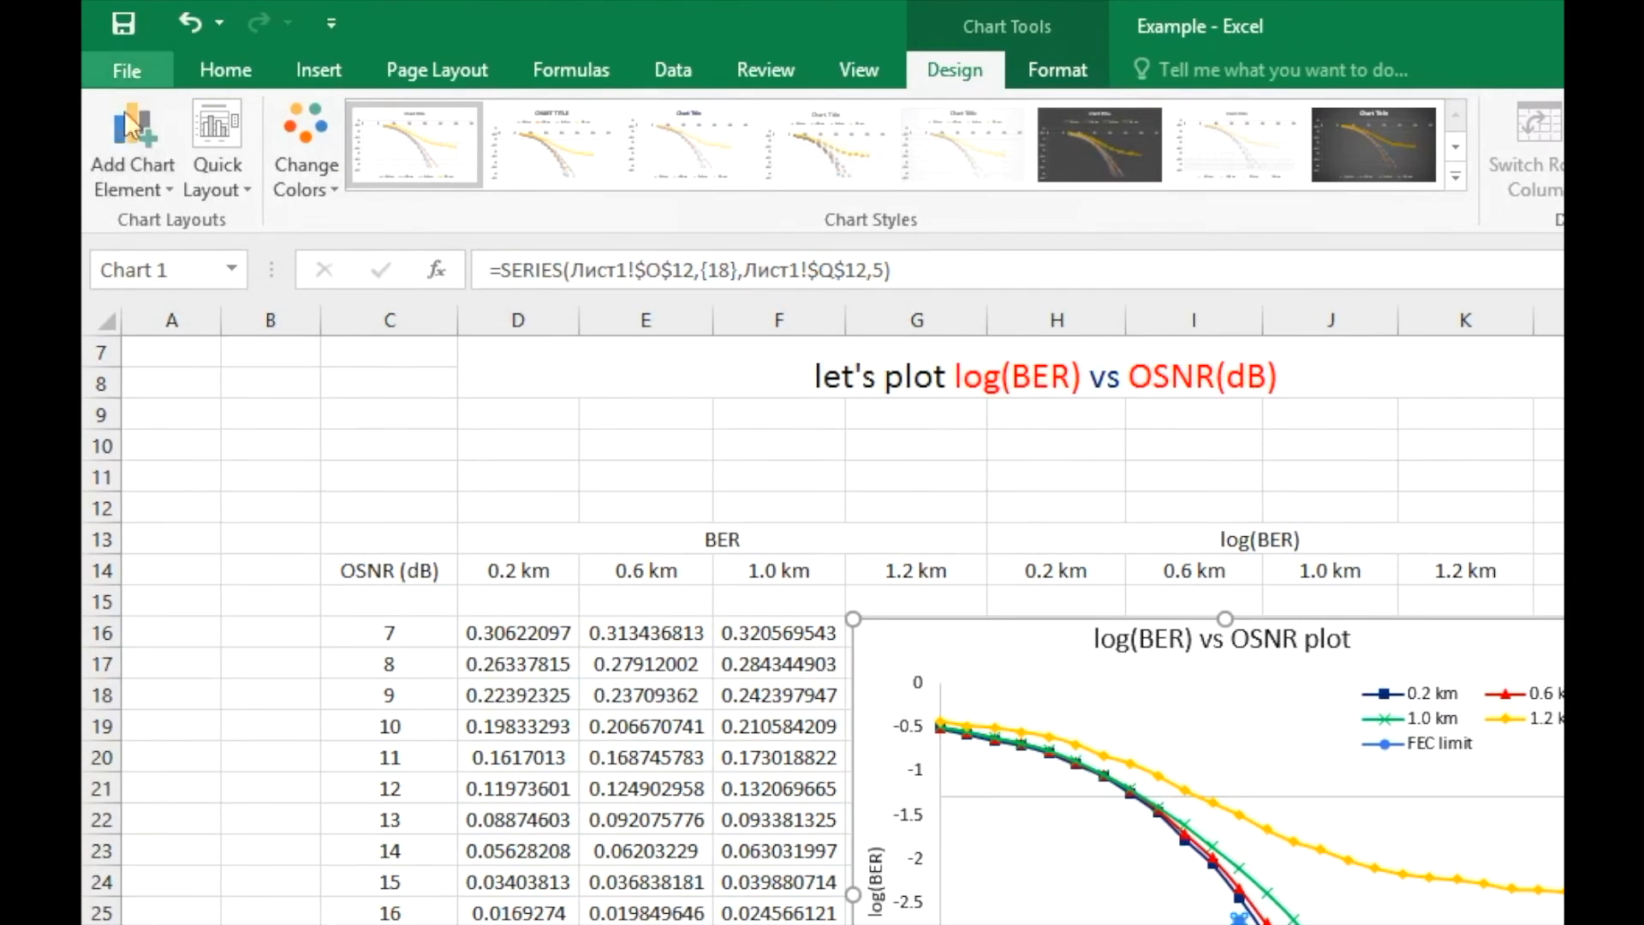
pyautogui.click(163, 257)
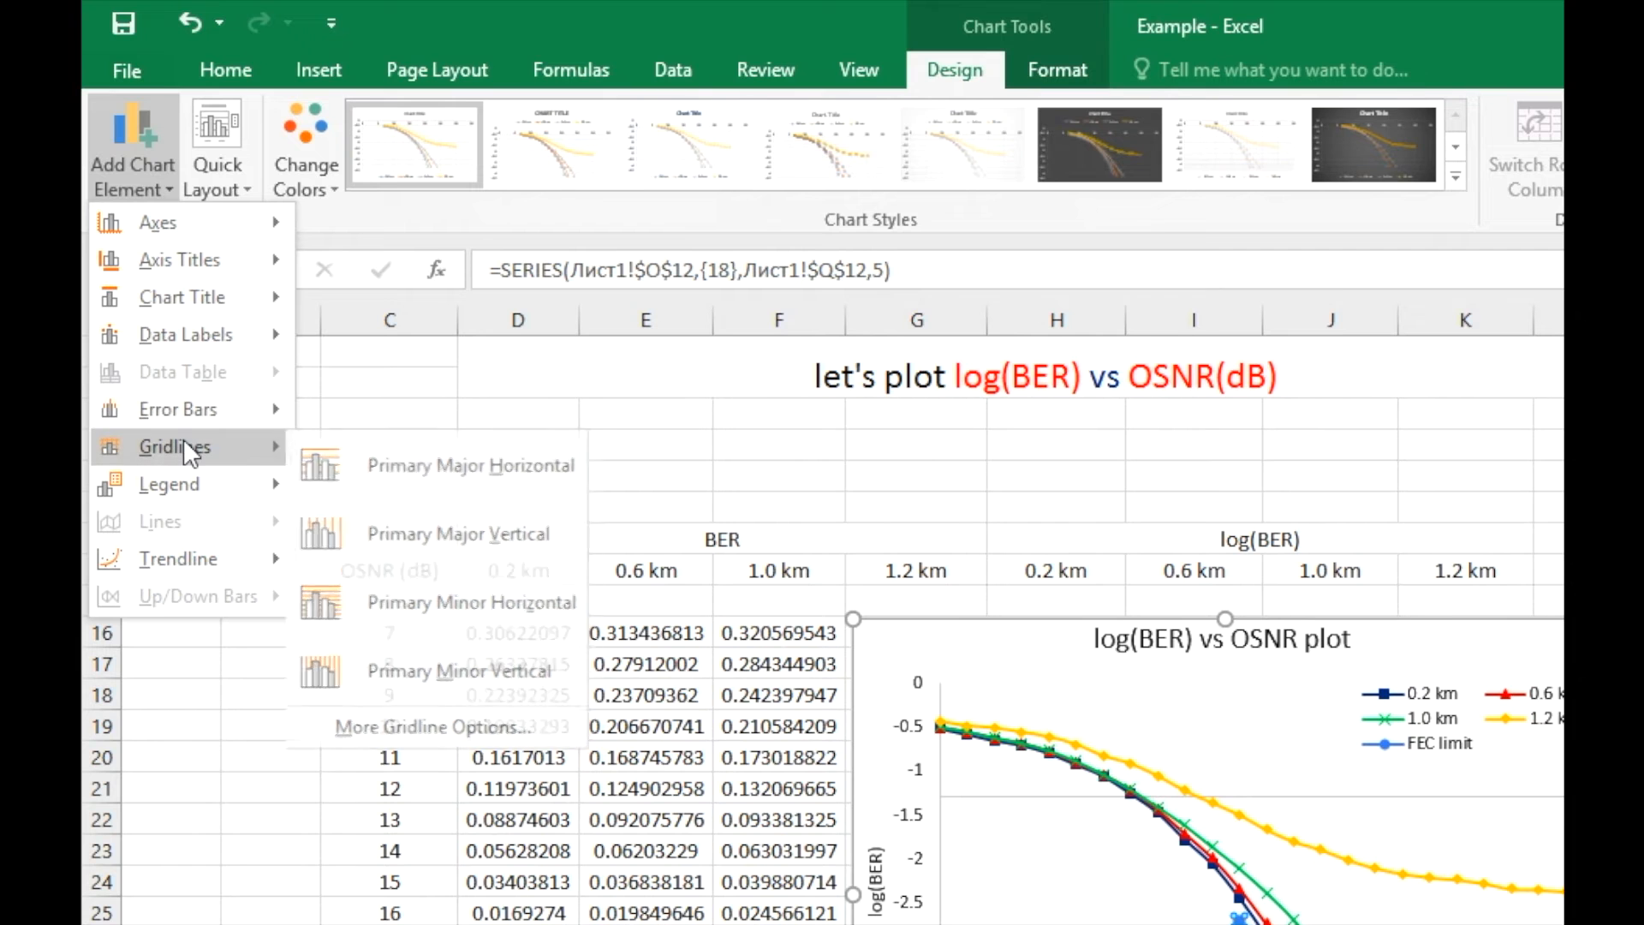
pyautogui.moveTo(203, 405)
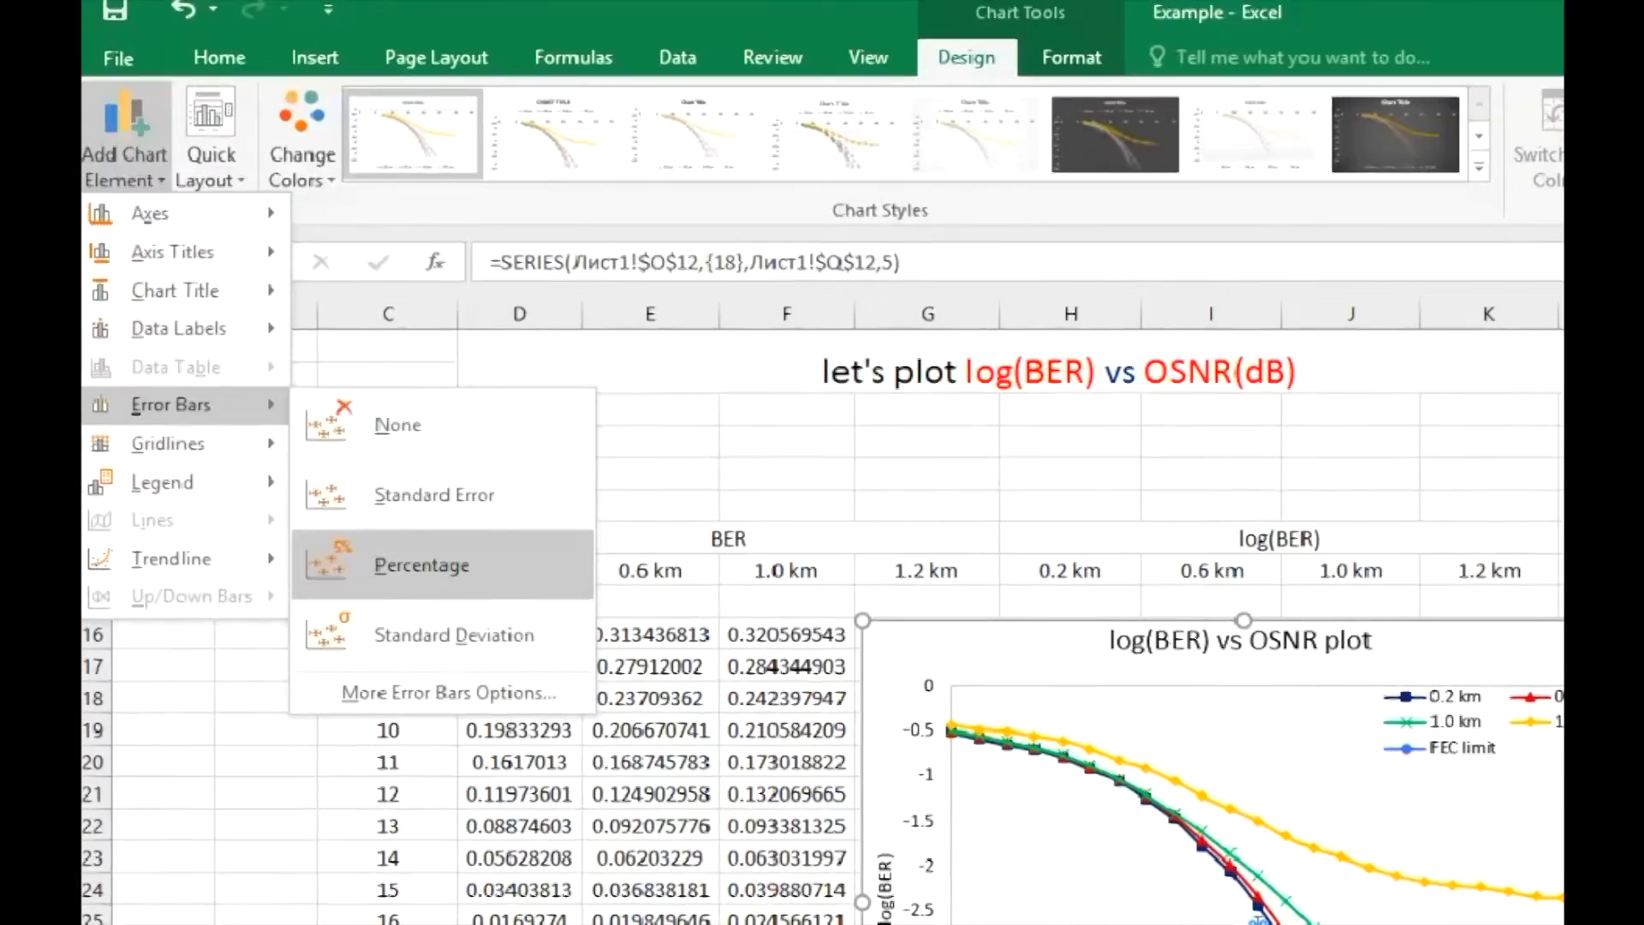
pyautogui.click(401, 535)
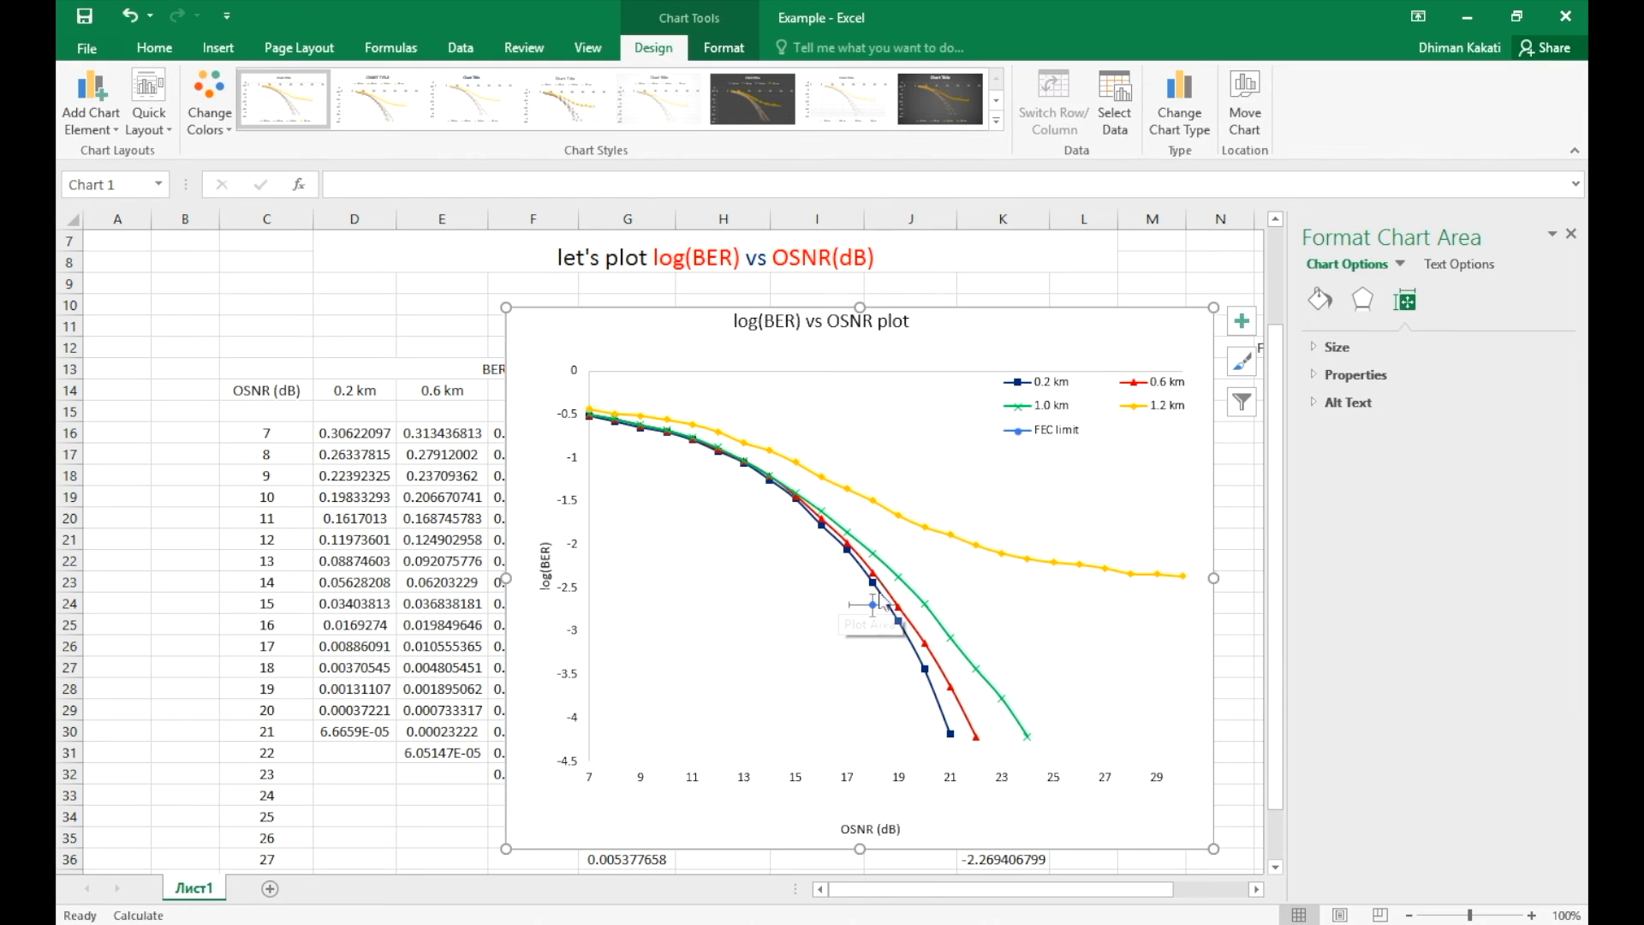
pyautogui.click(872, 612)
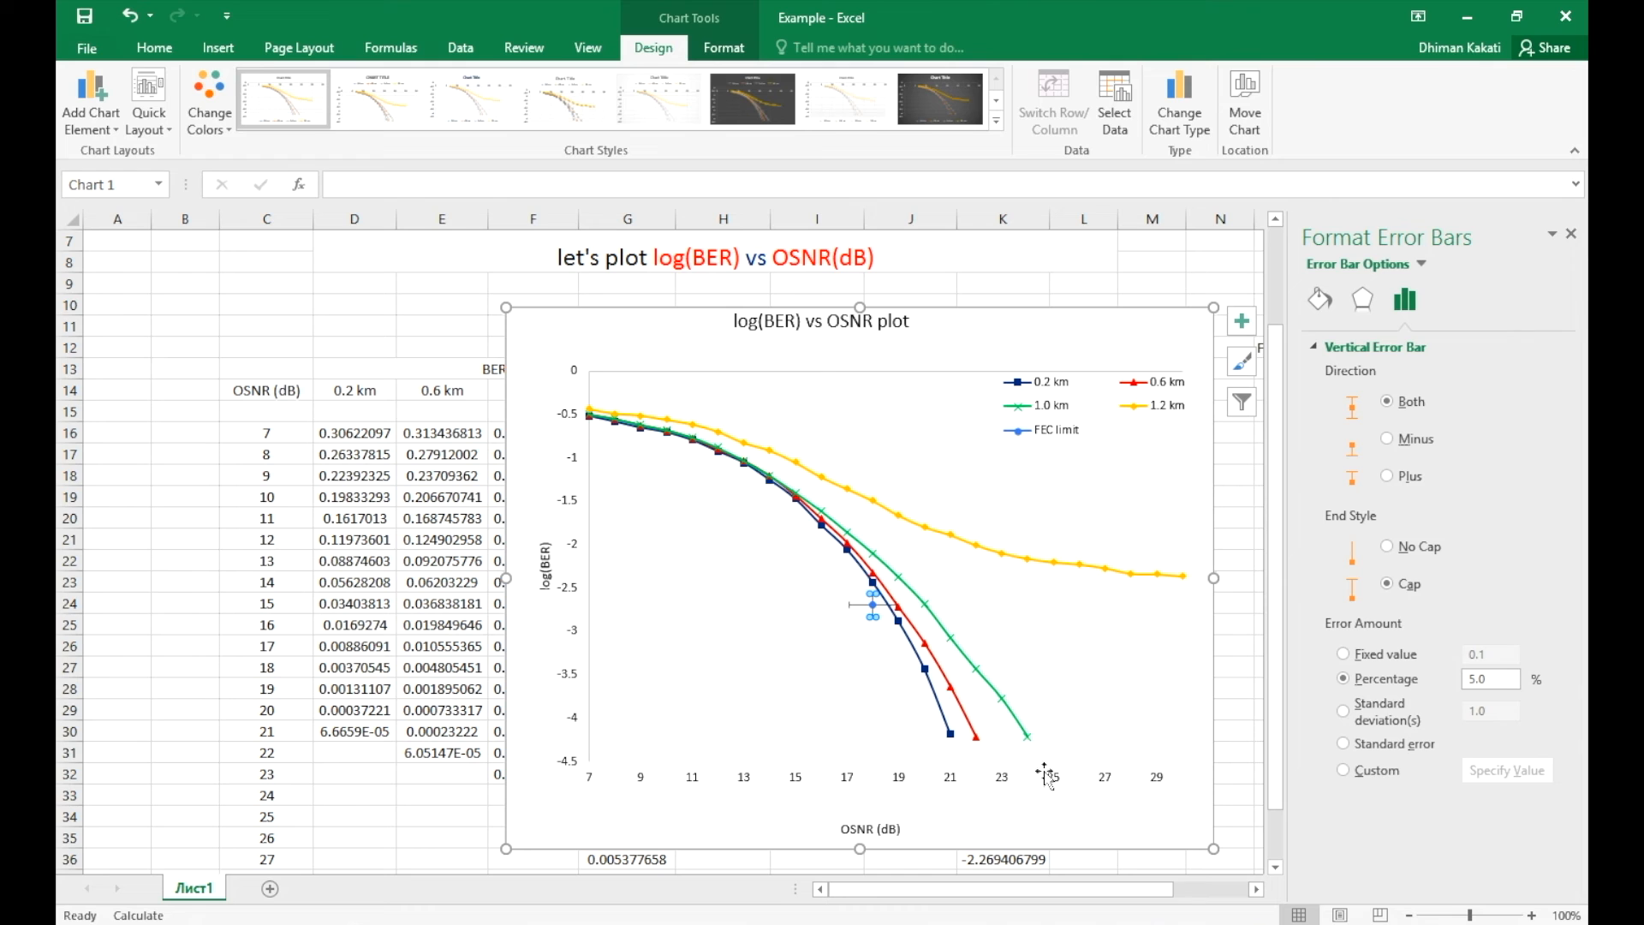
pyautogui.press('Delete')
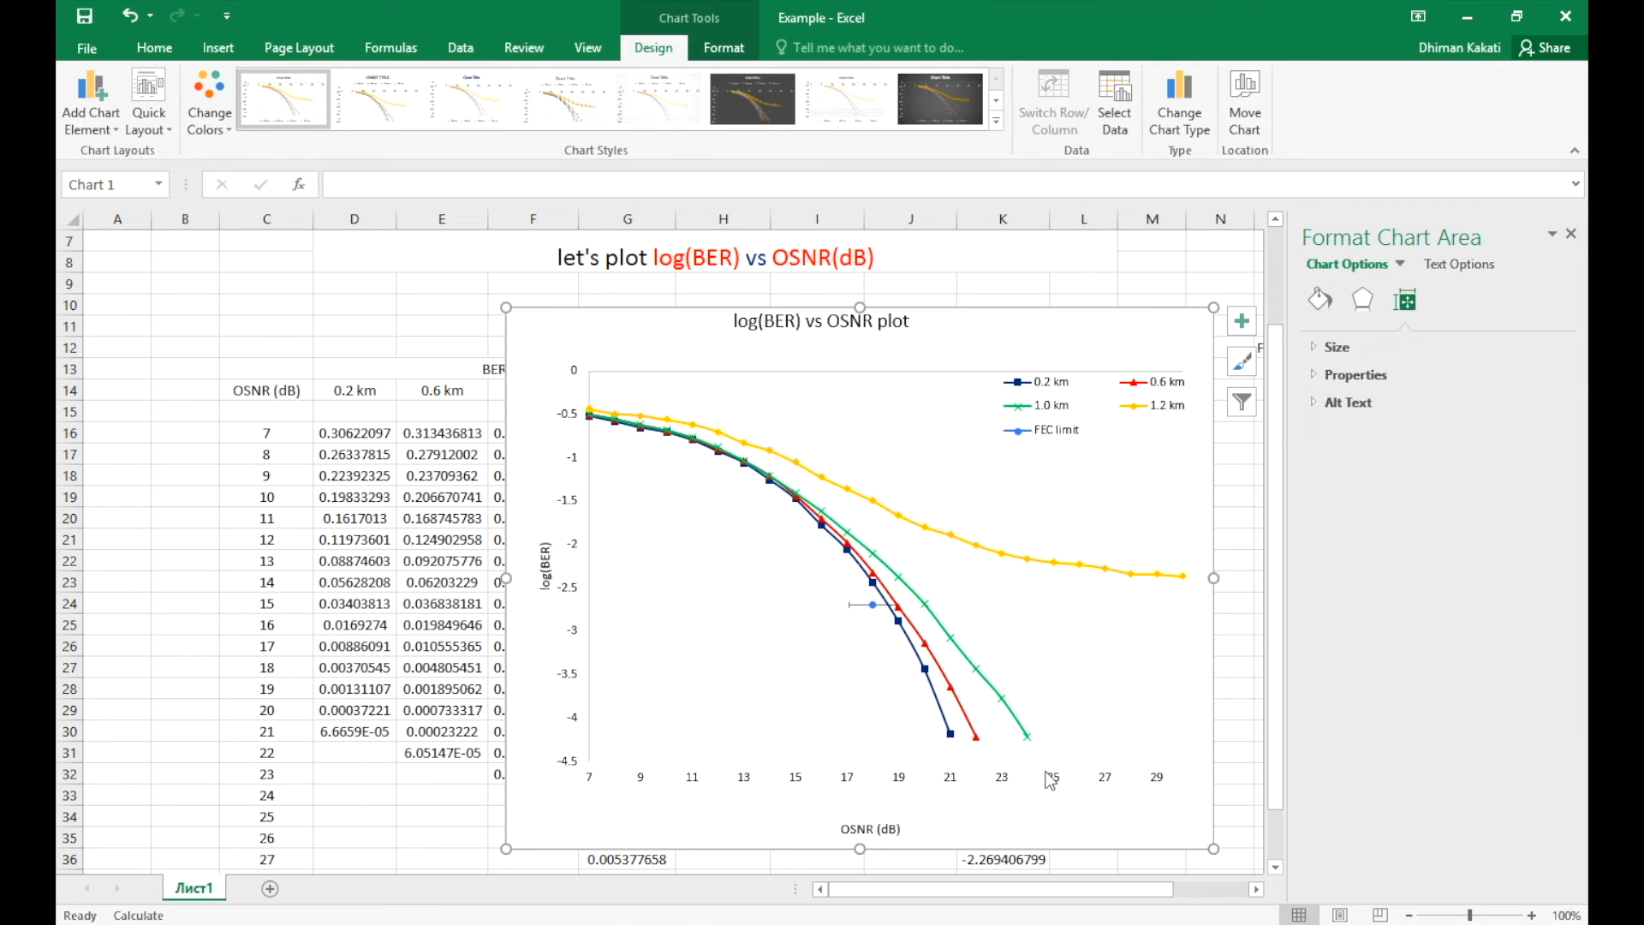
# Step: Hide the FEC limit series' marker by setting its fill to No fill and its border to No line
pyautogui.click(872, 605)
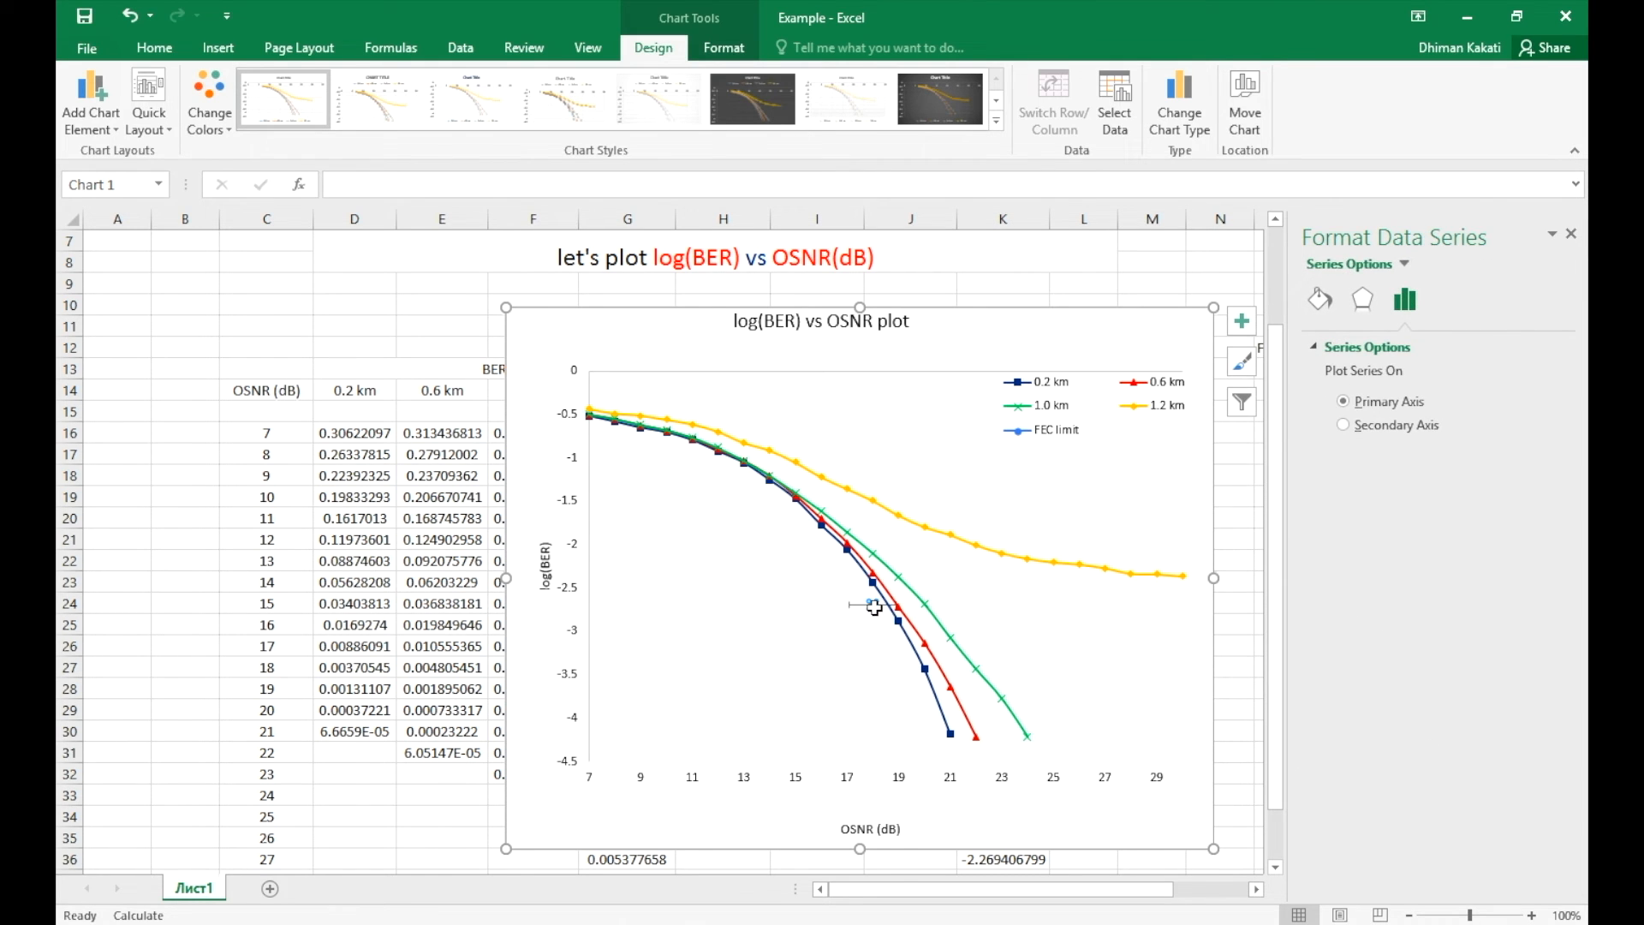
pyautogui.click(1321, 301)
pyautogui.click(1400, 350)
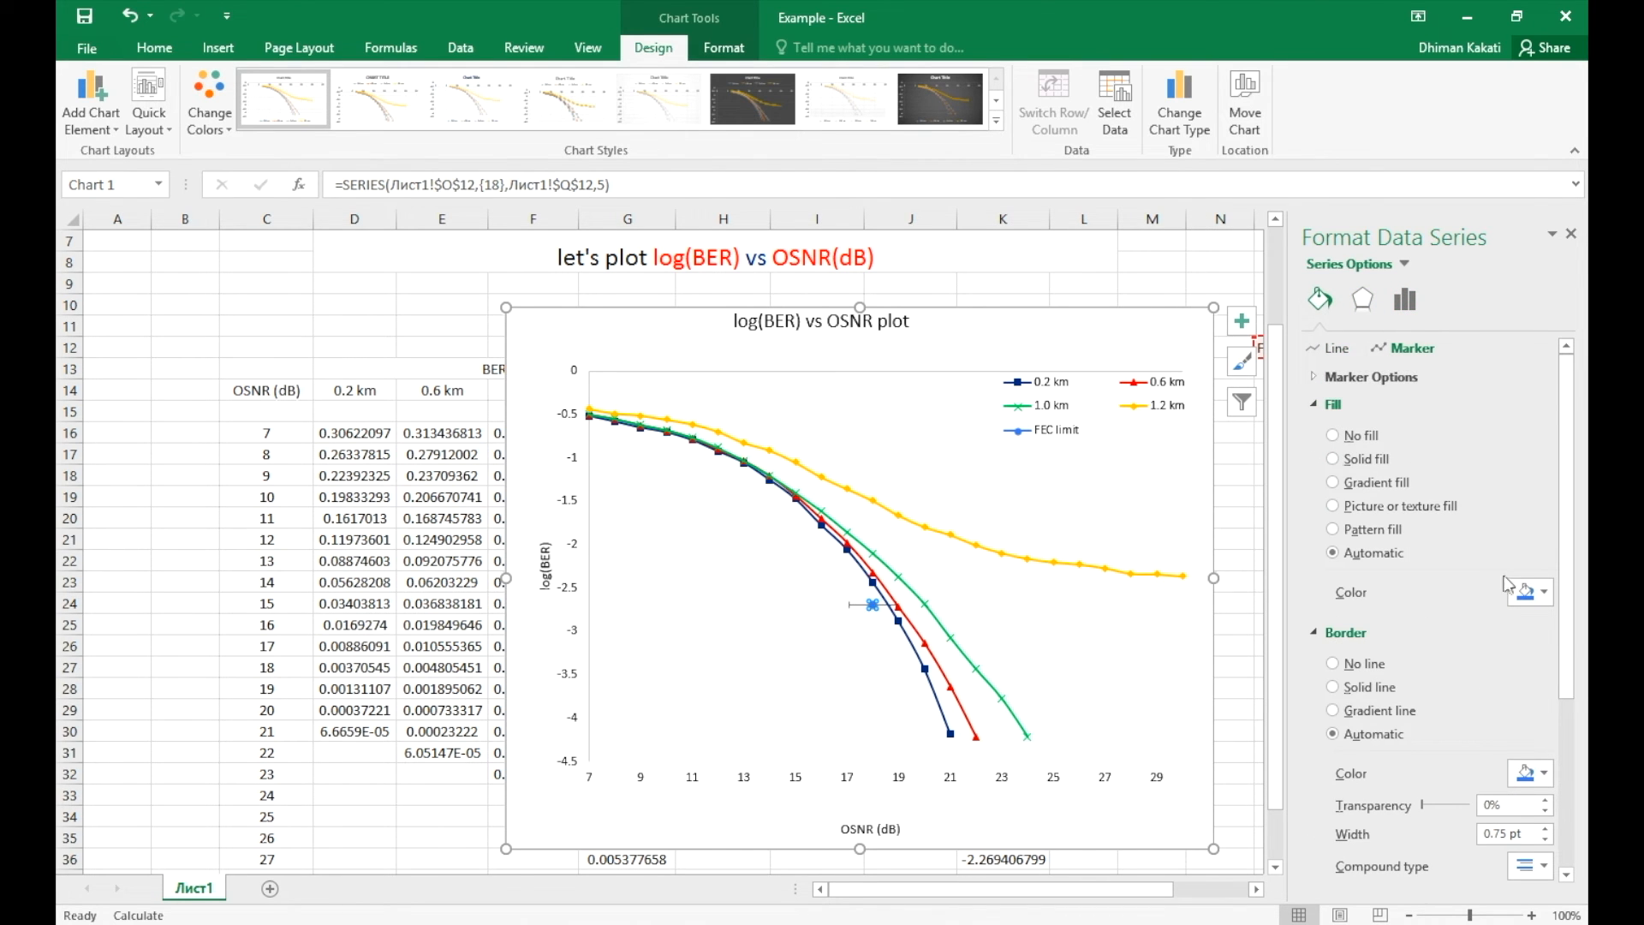
pyautogui.click(1332, 435)
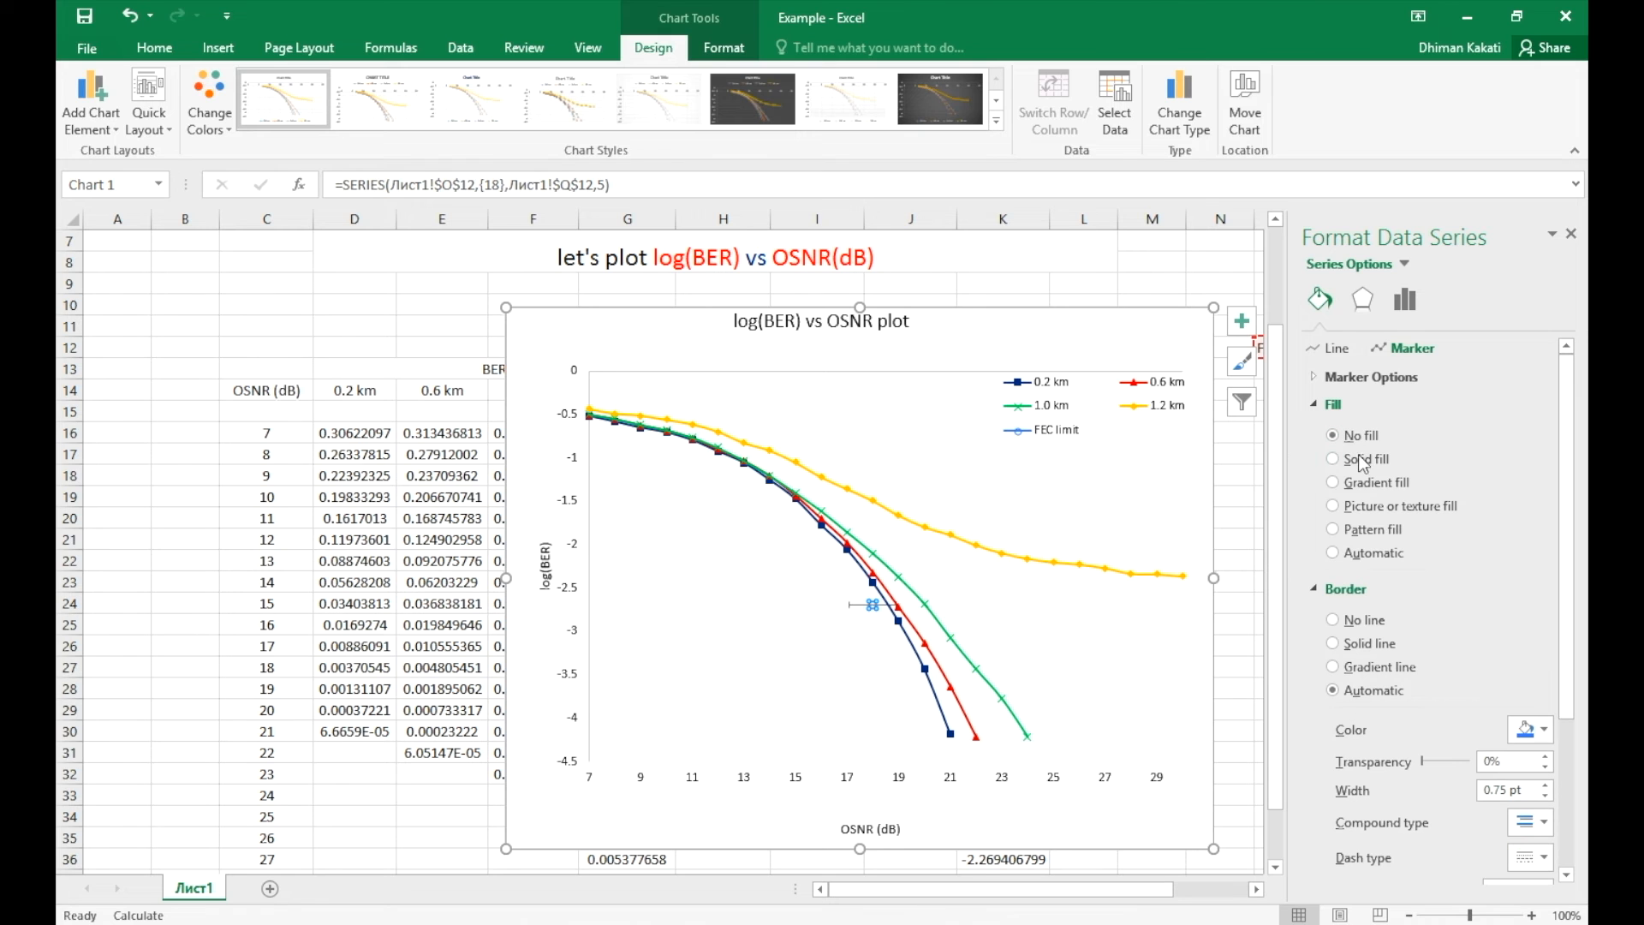
pyautogui.click(1333, 620)
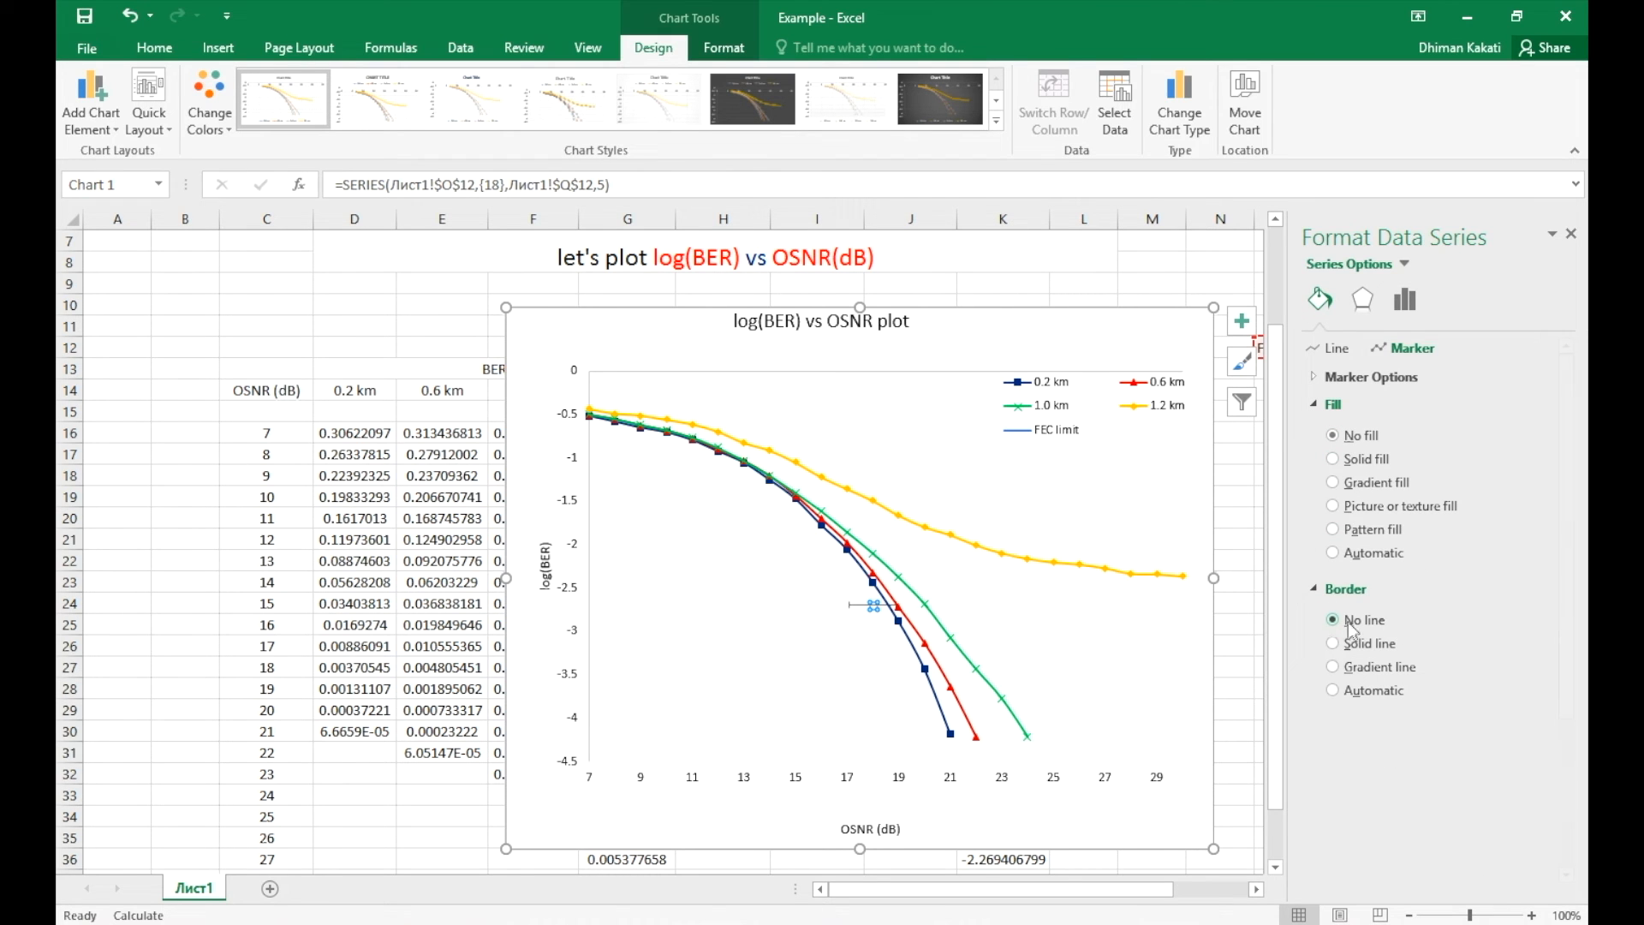
pyautogui.click(858, 656)
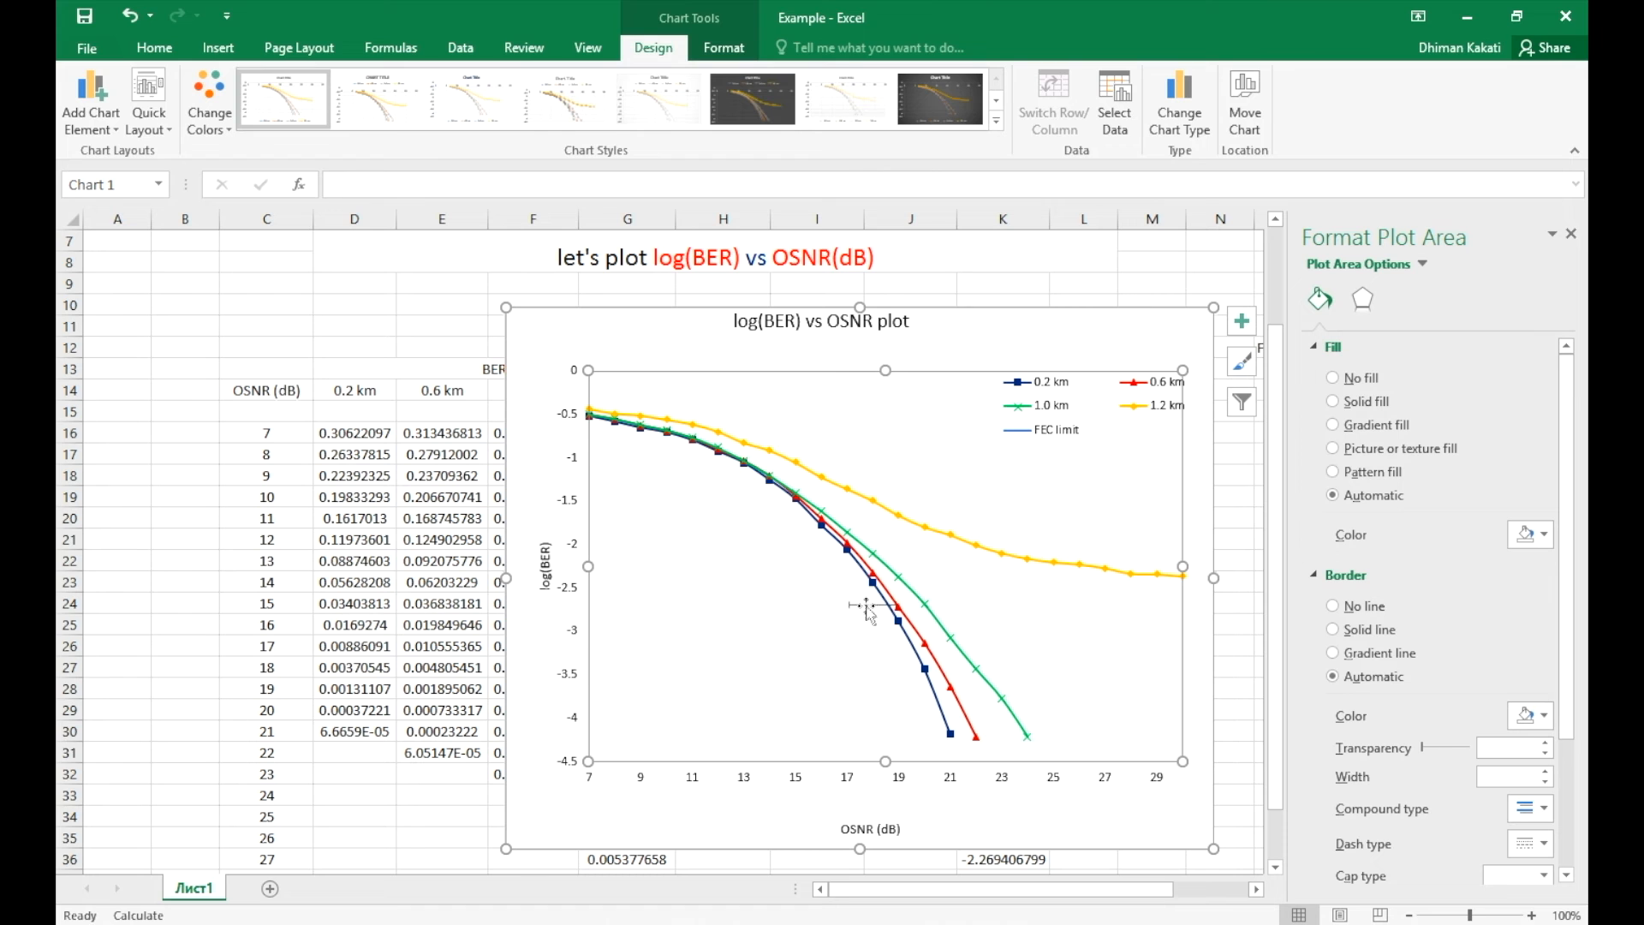
# Step: Set the error amount of the FEC limit point's horizontal error bar to a percentage of 100%
pyautogui.click(864, 606)
pyautogui.click(852, 606)
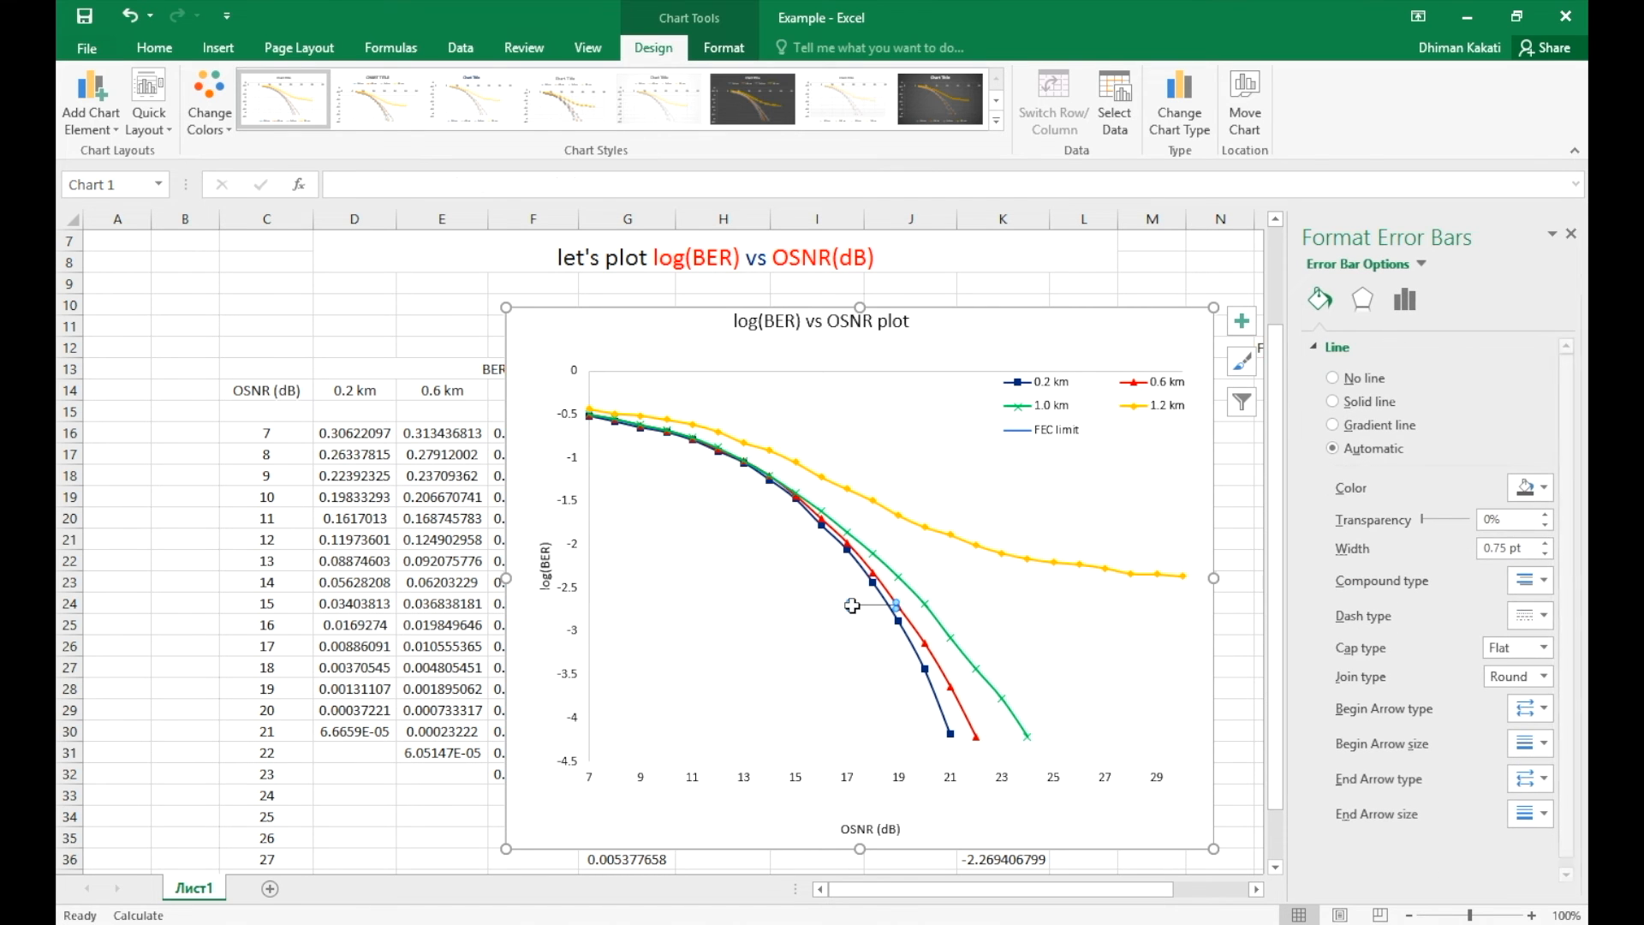
pyautogui.click(1408, 307)
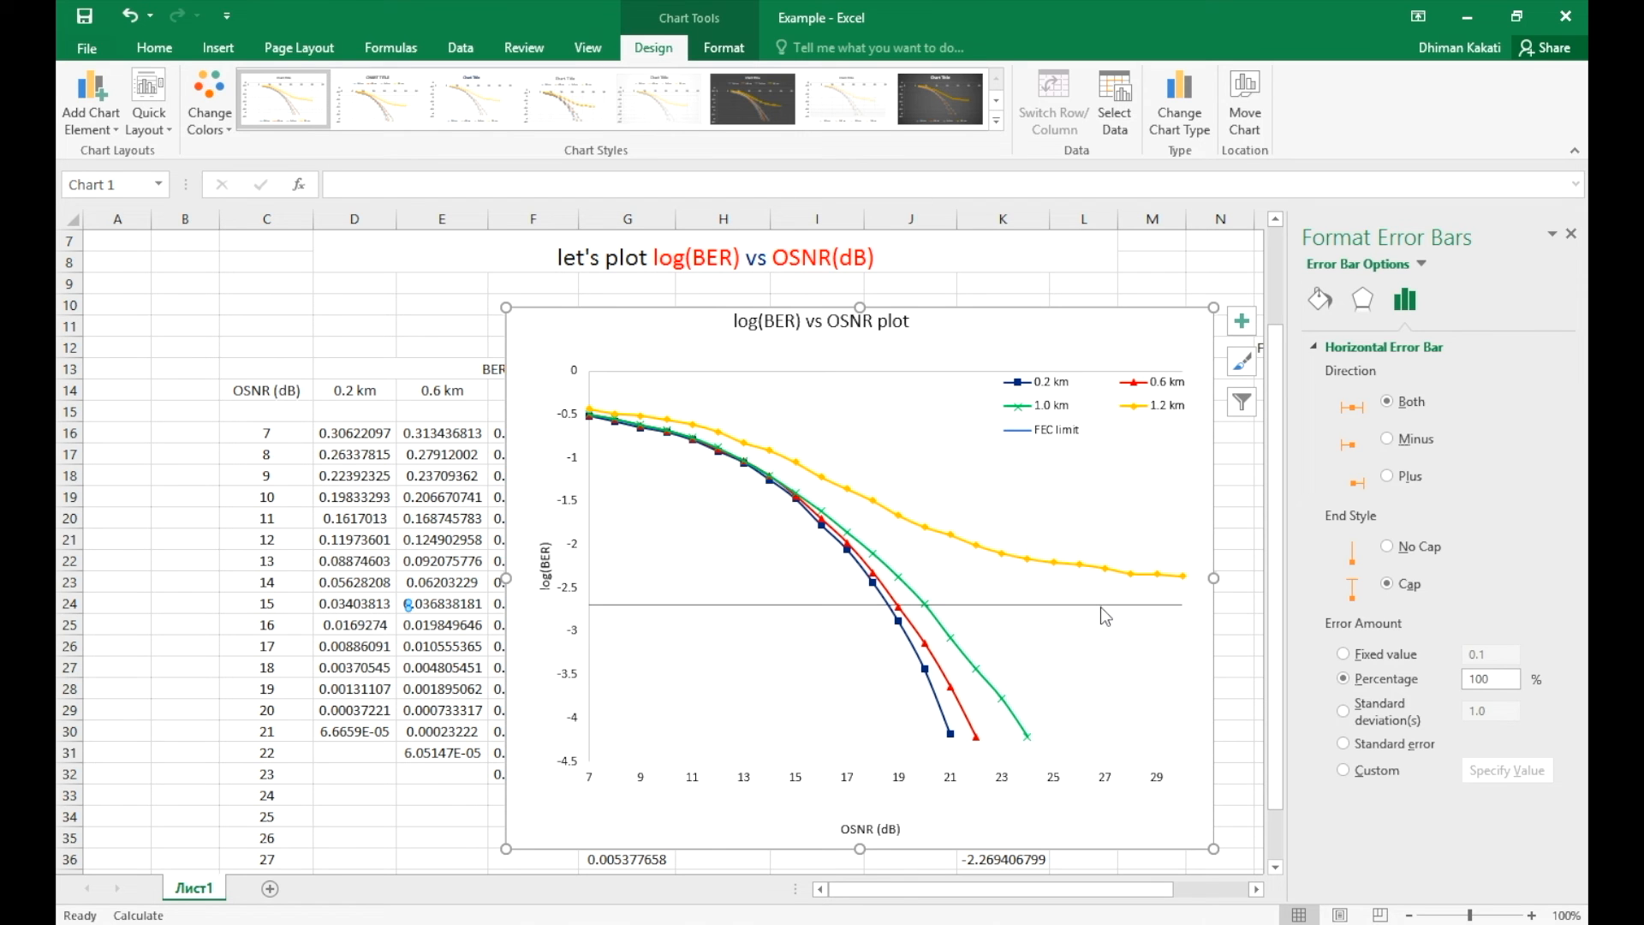
# Step: Format the horizontal FEC limit error bar as a black dashed line
pyautogui.click(1359, 298)
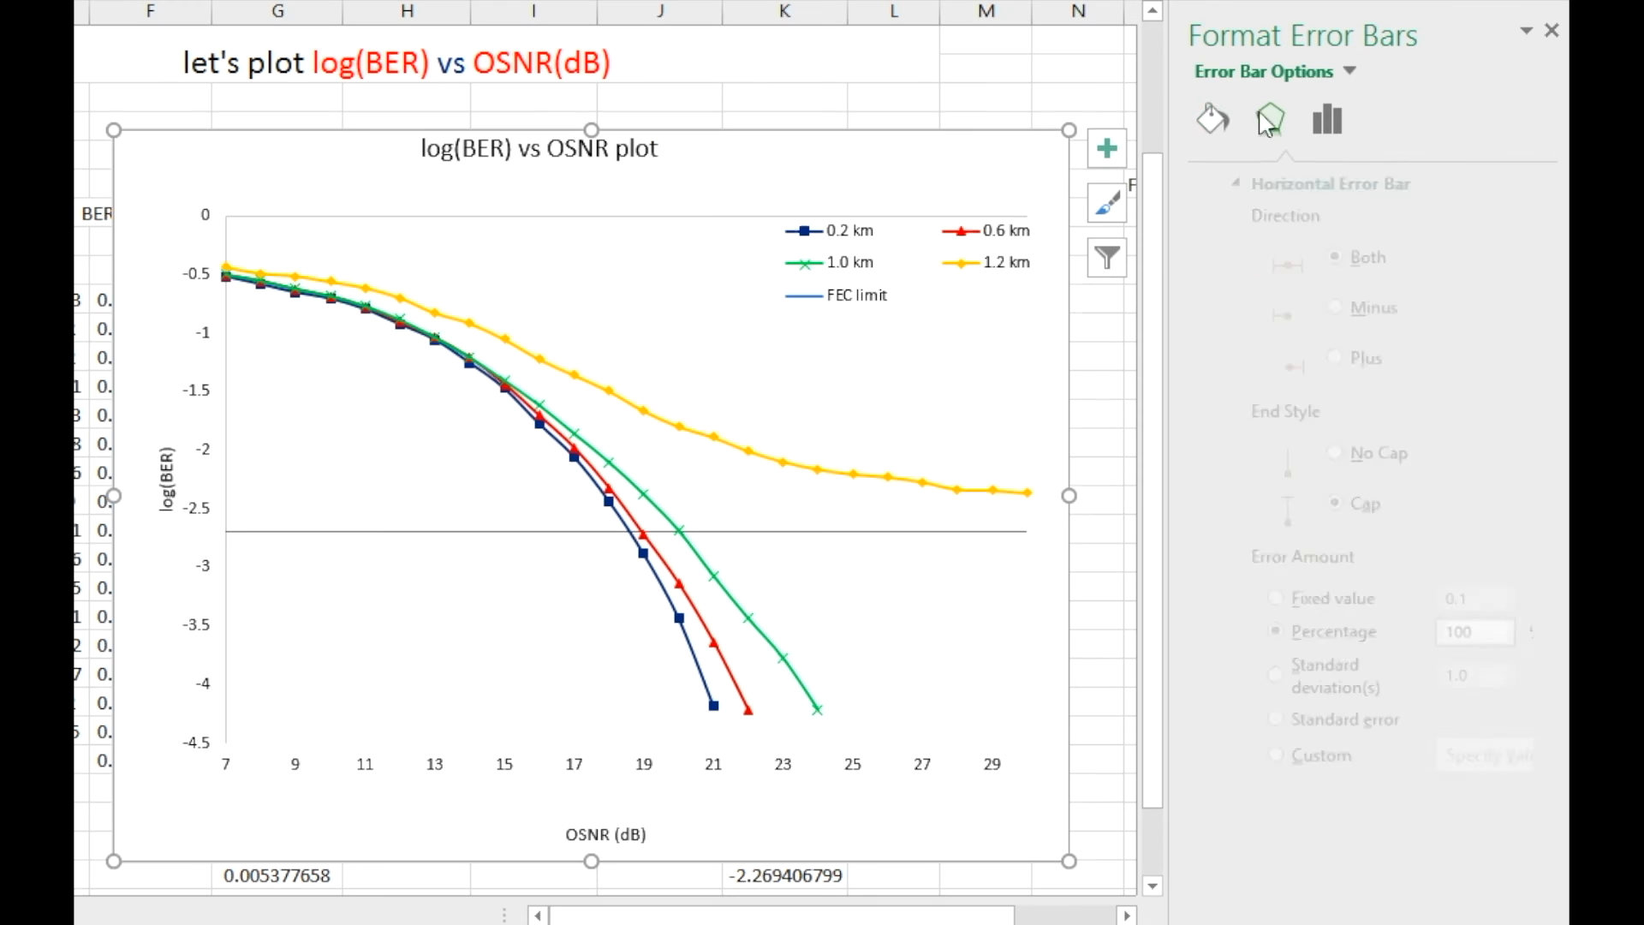
pyautogui.click(1212, 120)
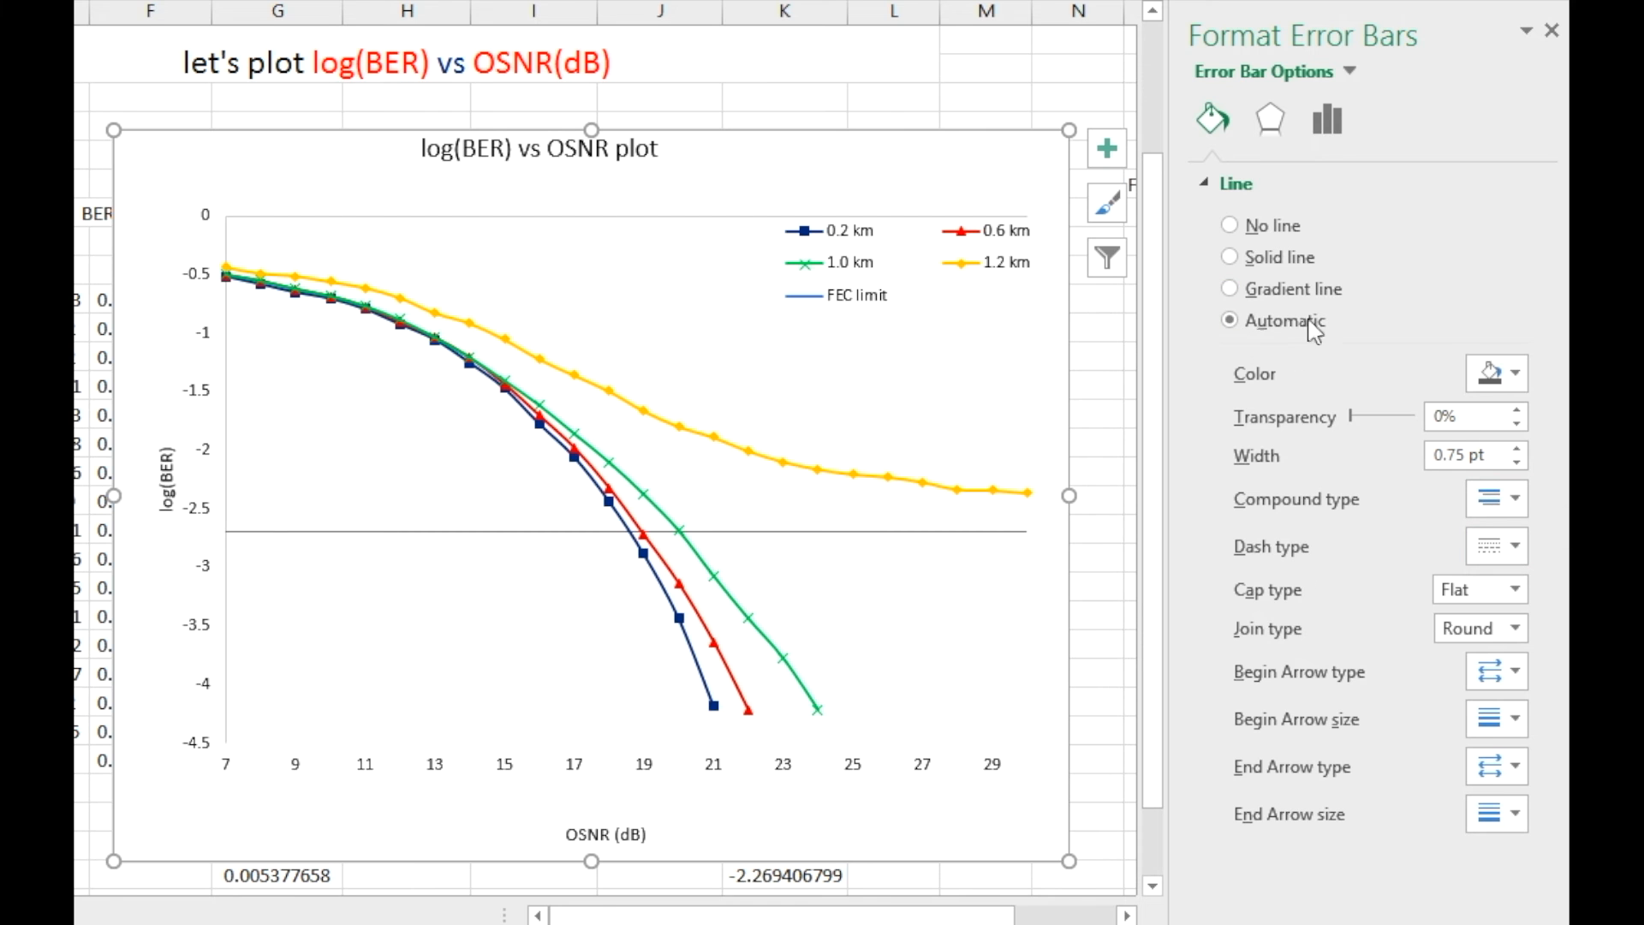
pyautogui.click(1492, 384)
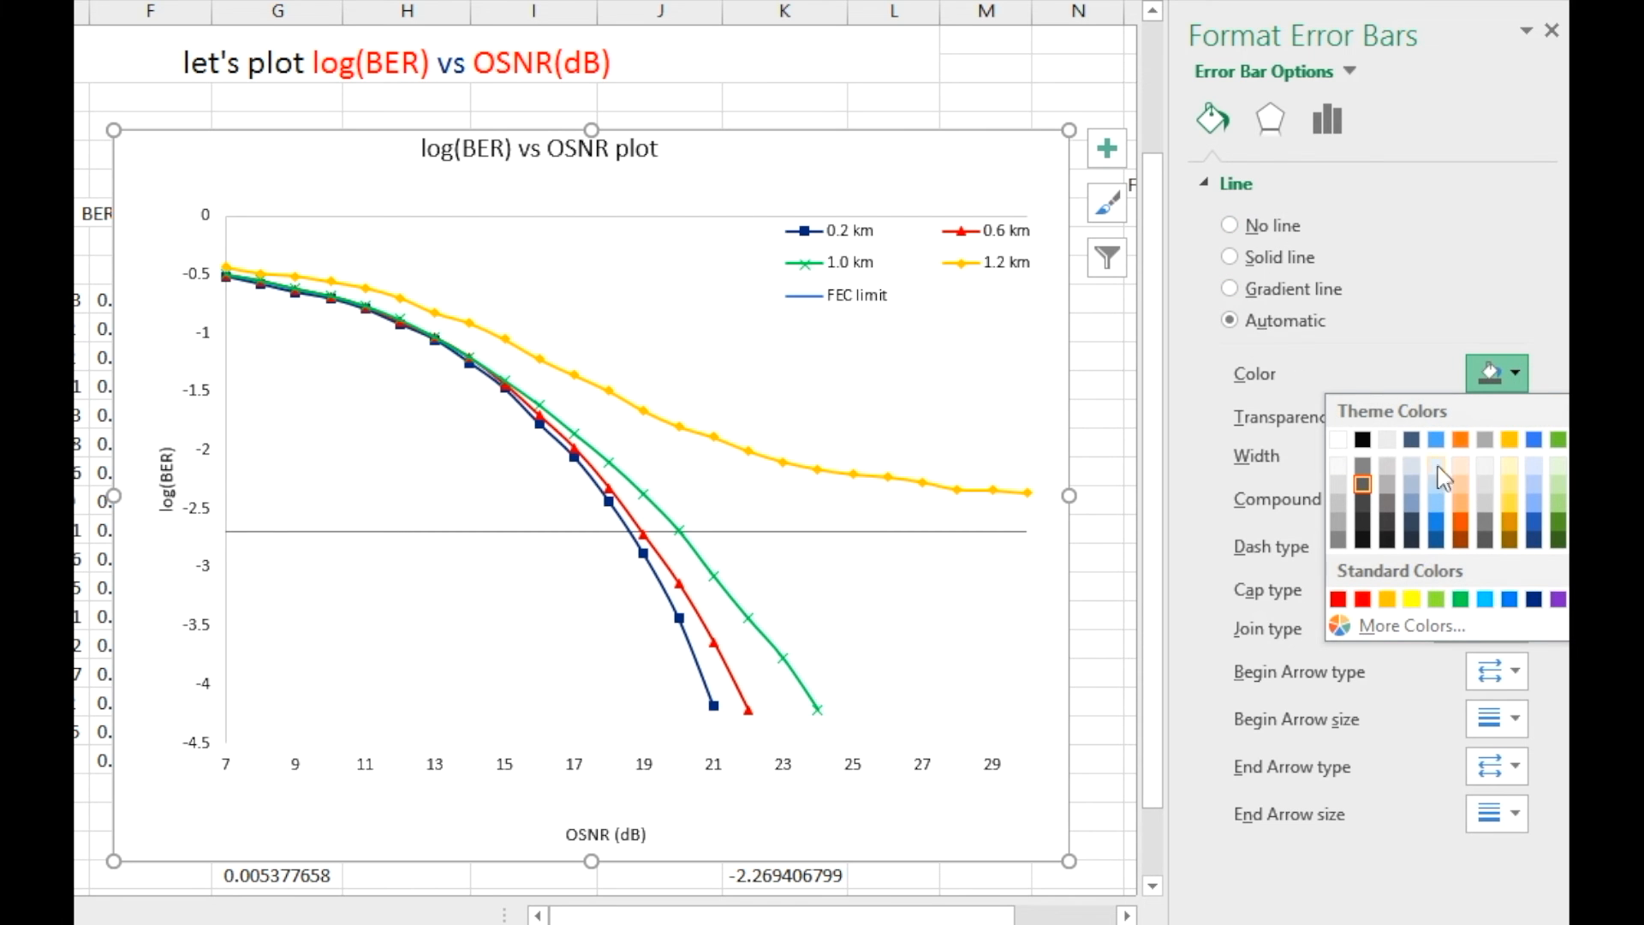
pyautogui.click(1366, 444)
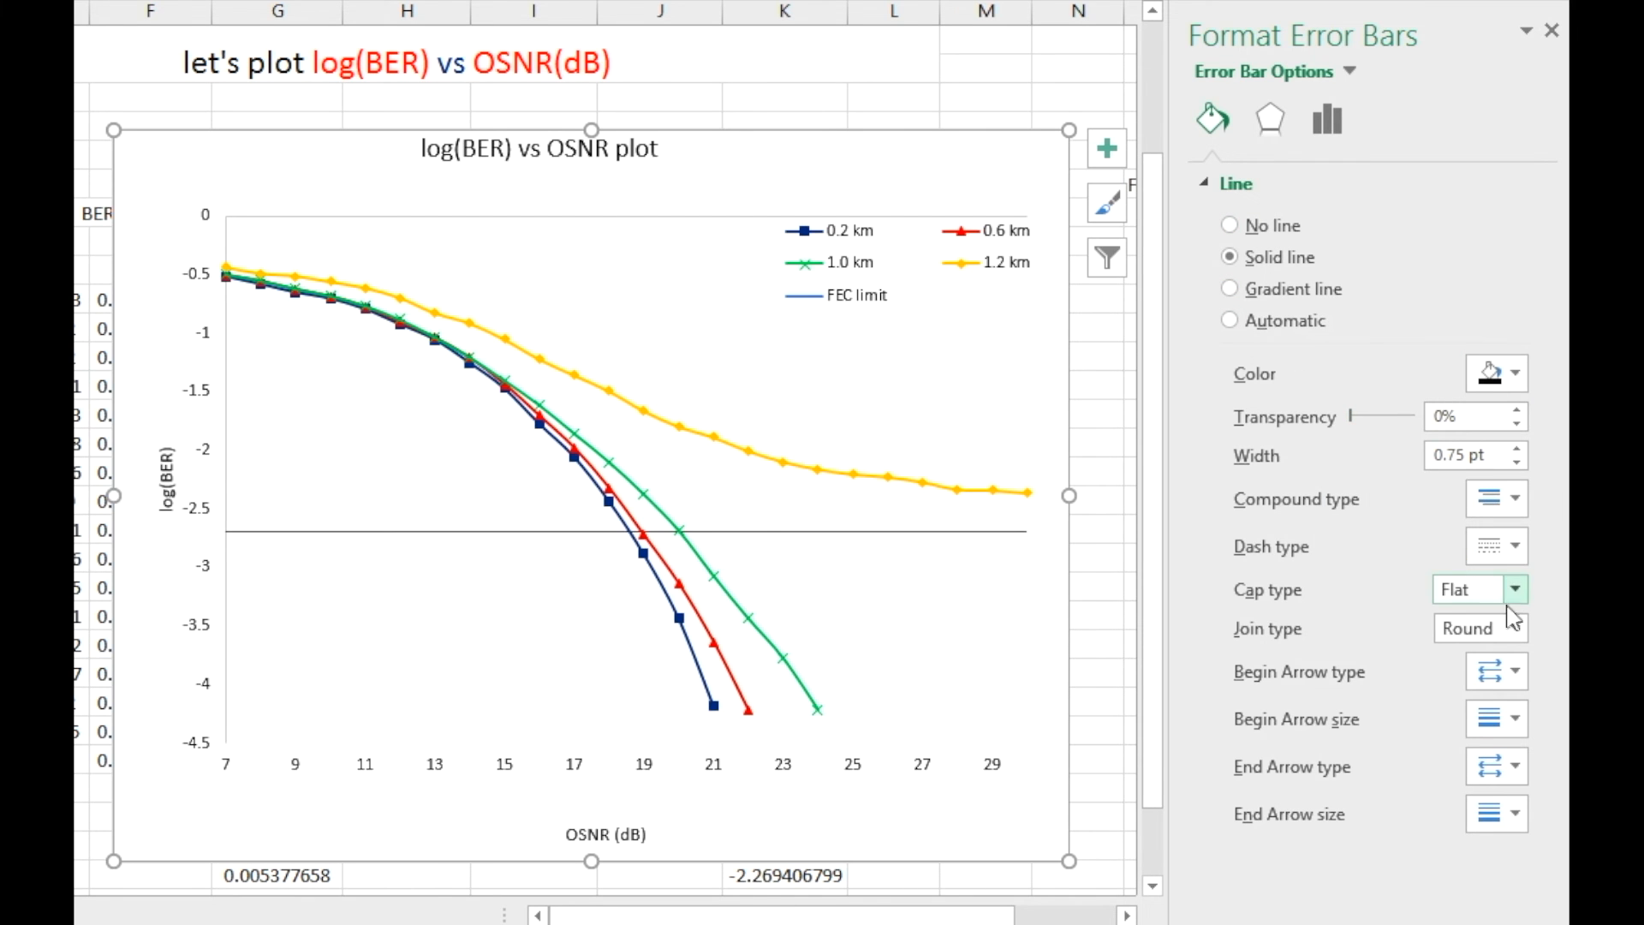
pyautogui.click(1514, 546)
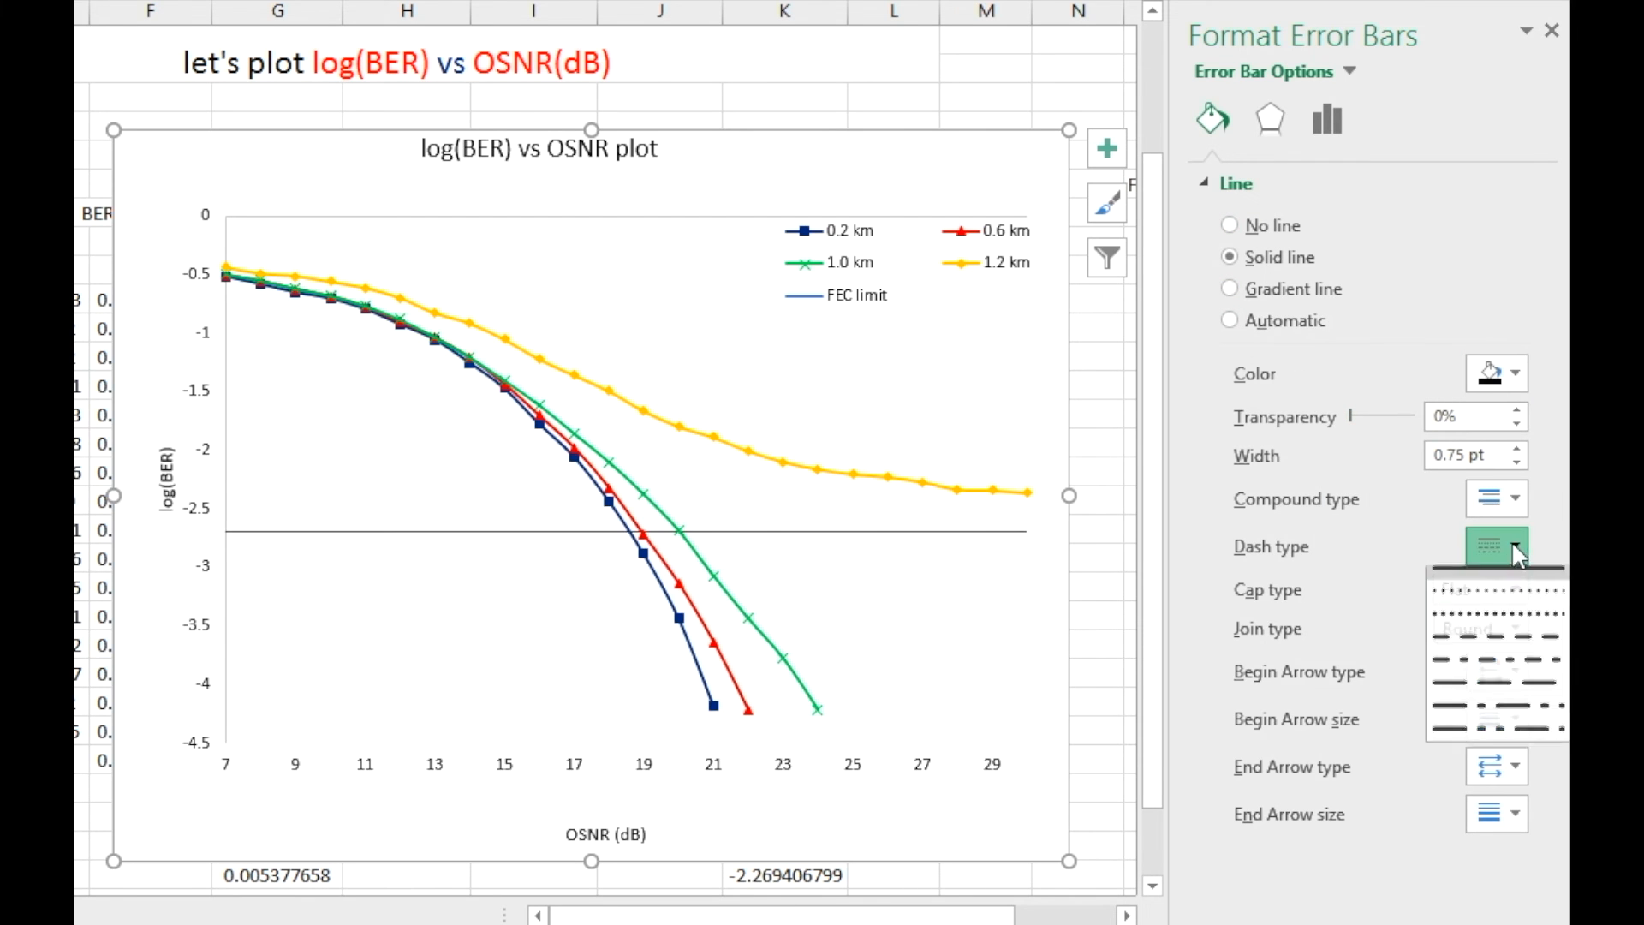
pyautogui.click(1505, 648)
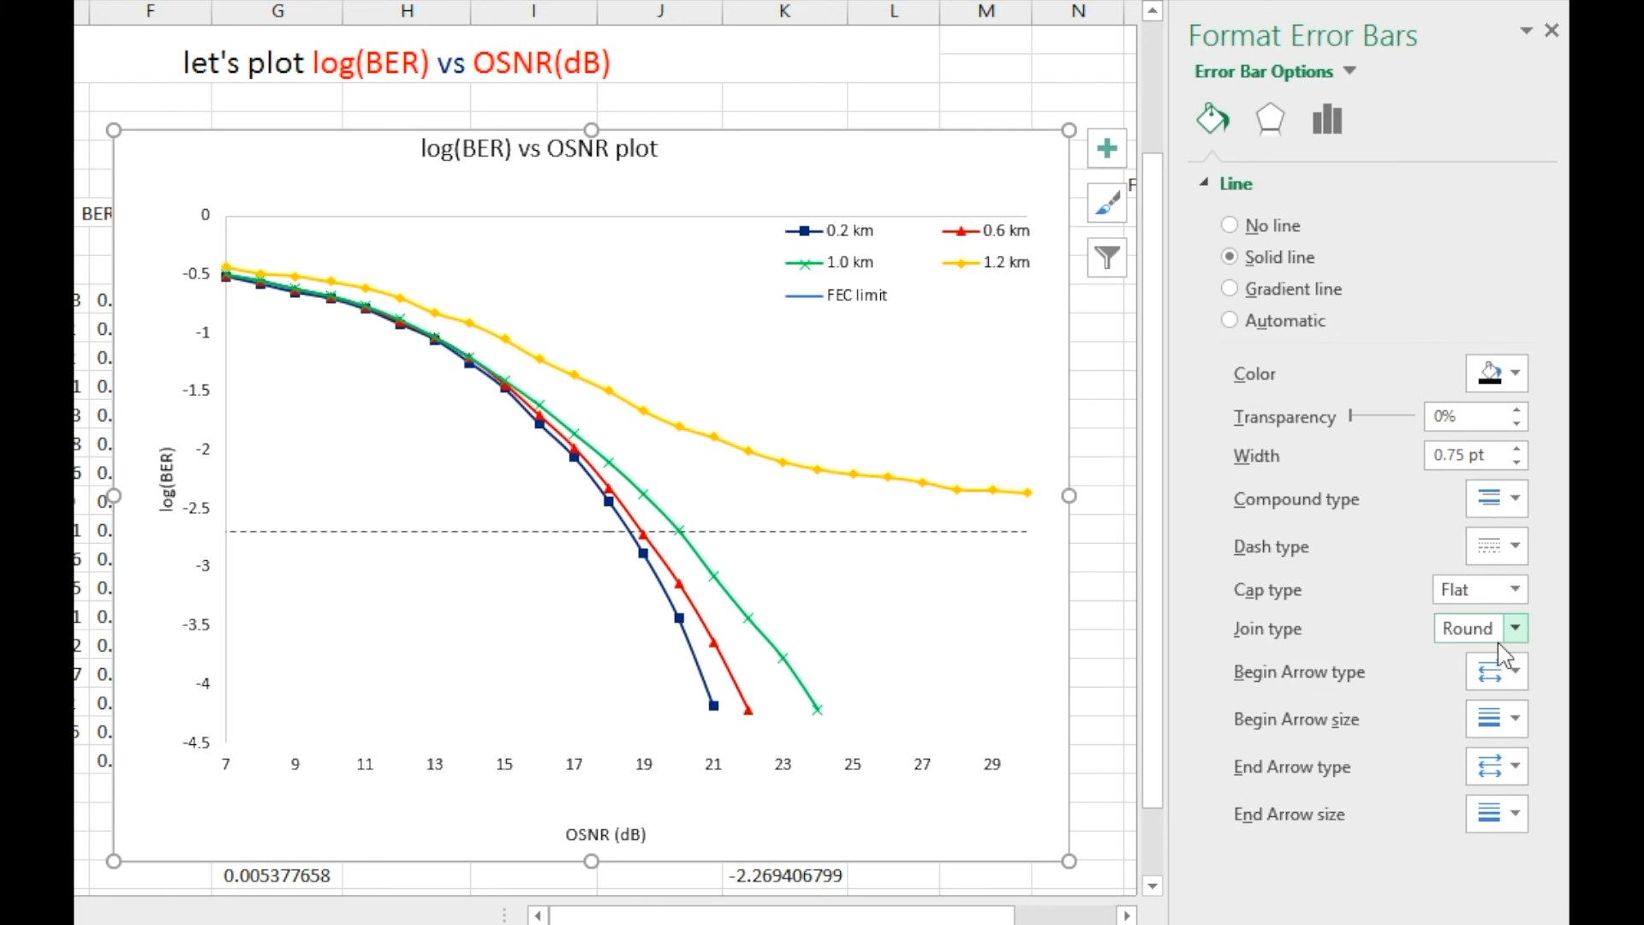
# Step: Format the FEC limit legend entry's line as black and dashed to match the error bar, and close the formatting pane
pyautogui.click(825, 310)
pyautogui.click(820, 297)
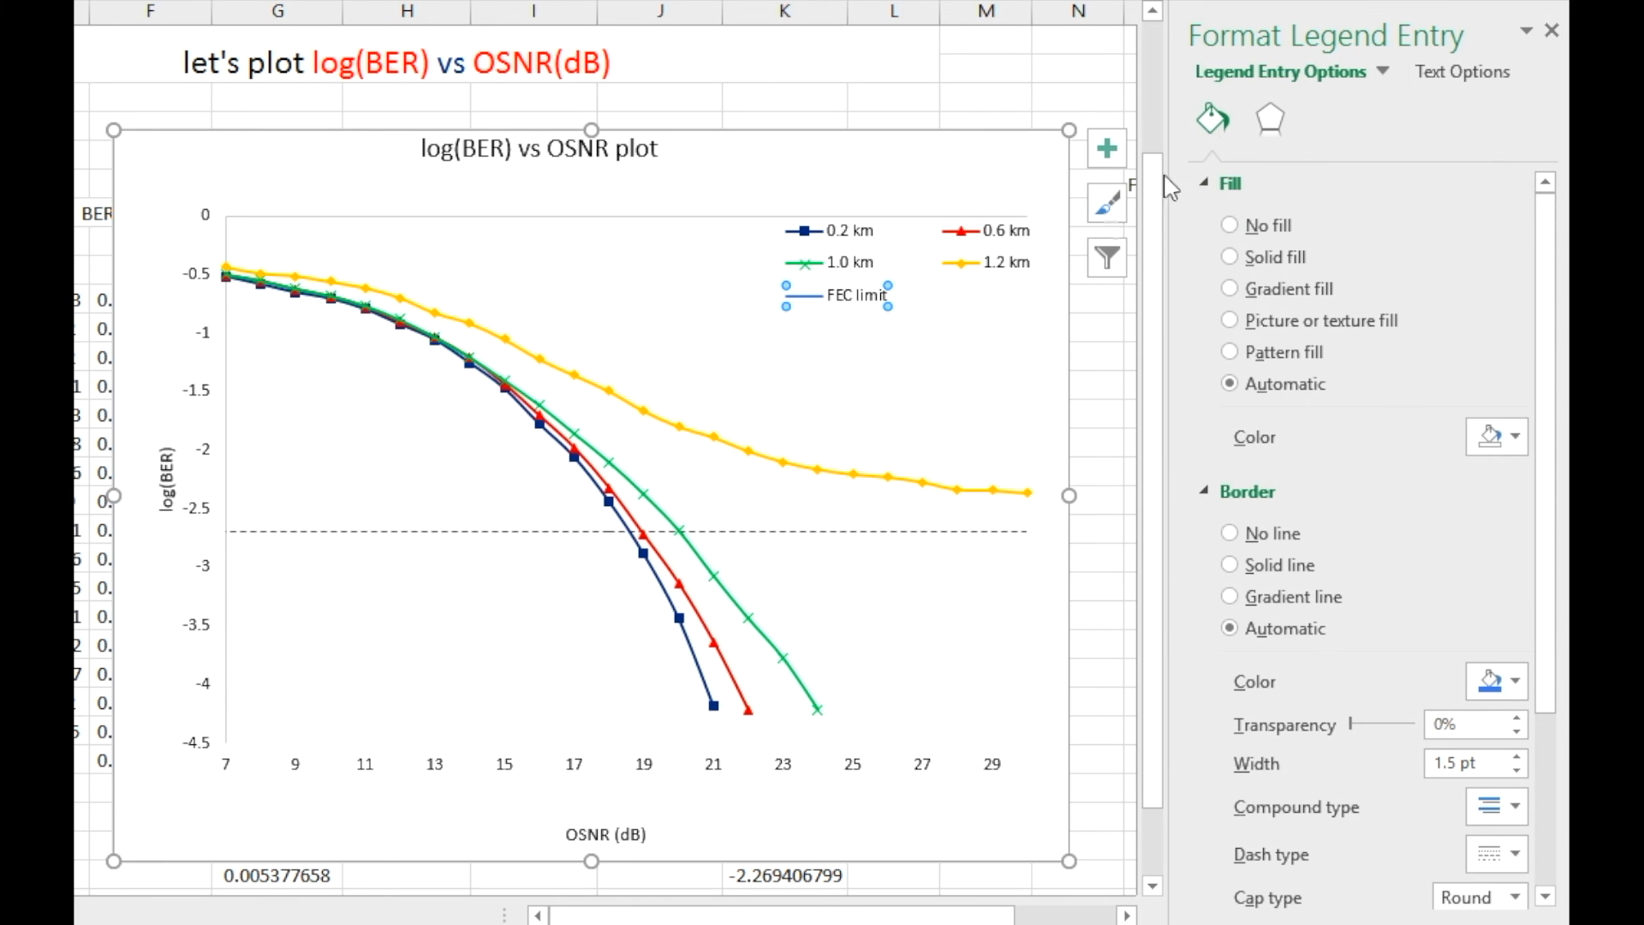
pyautogui.rightClick(810, 297)
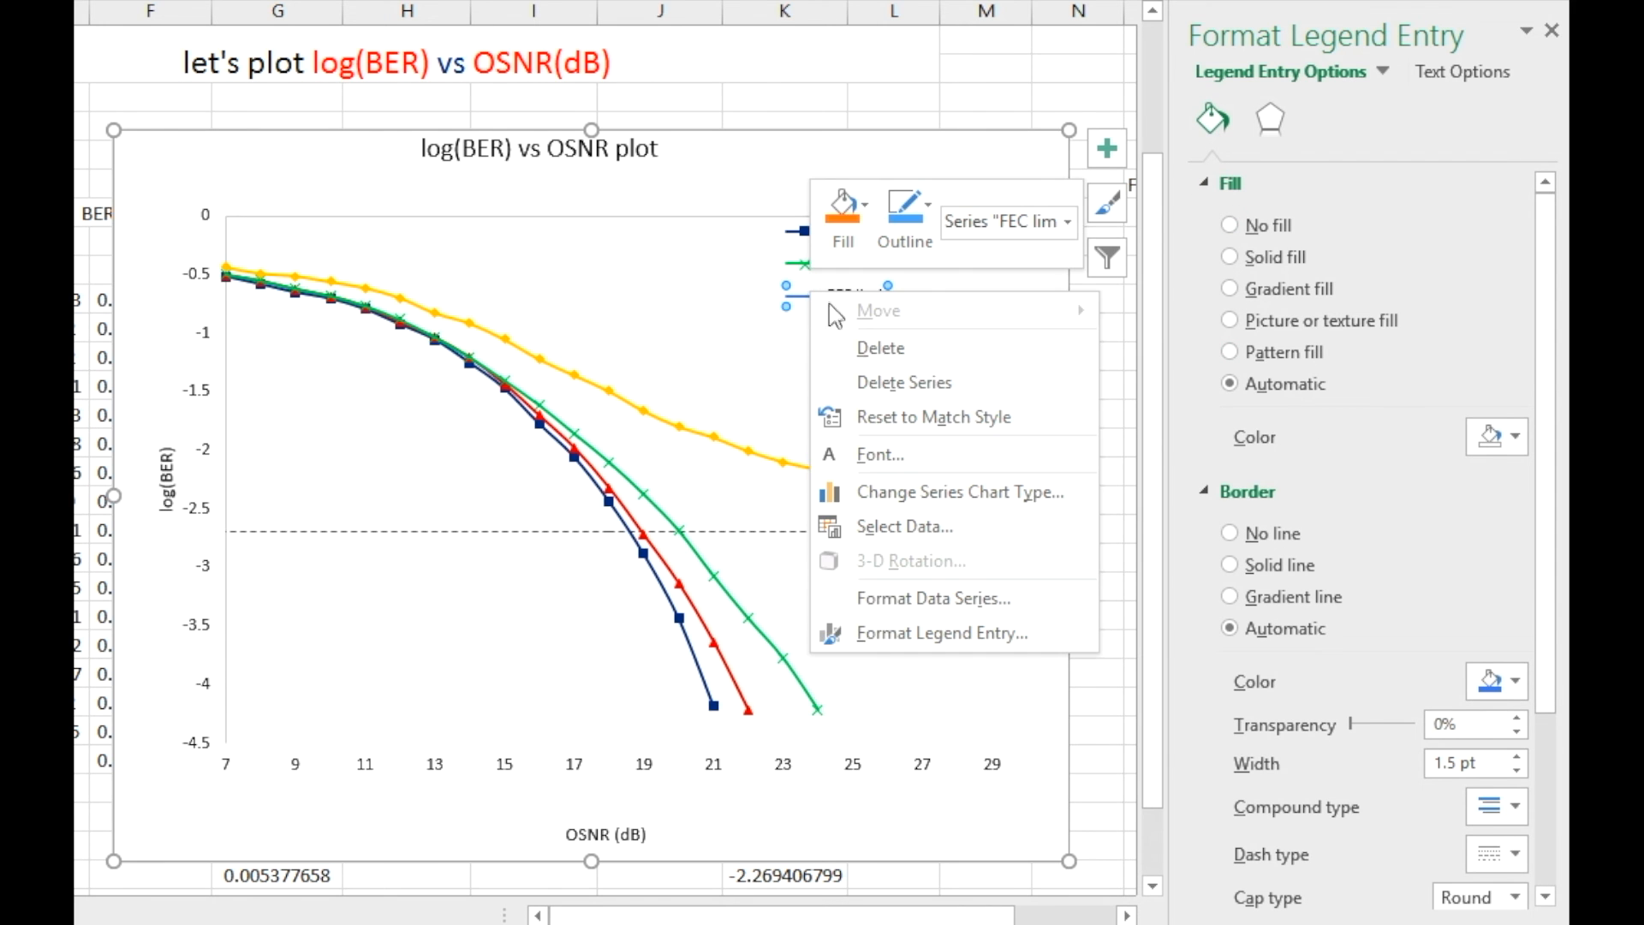
pyautogui.click(947, 642)
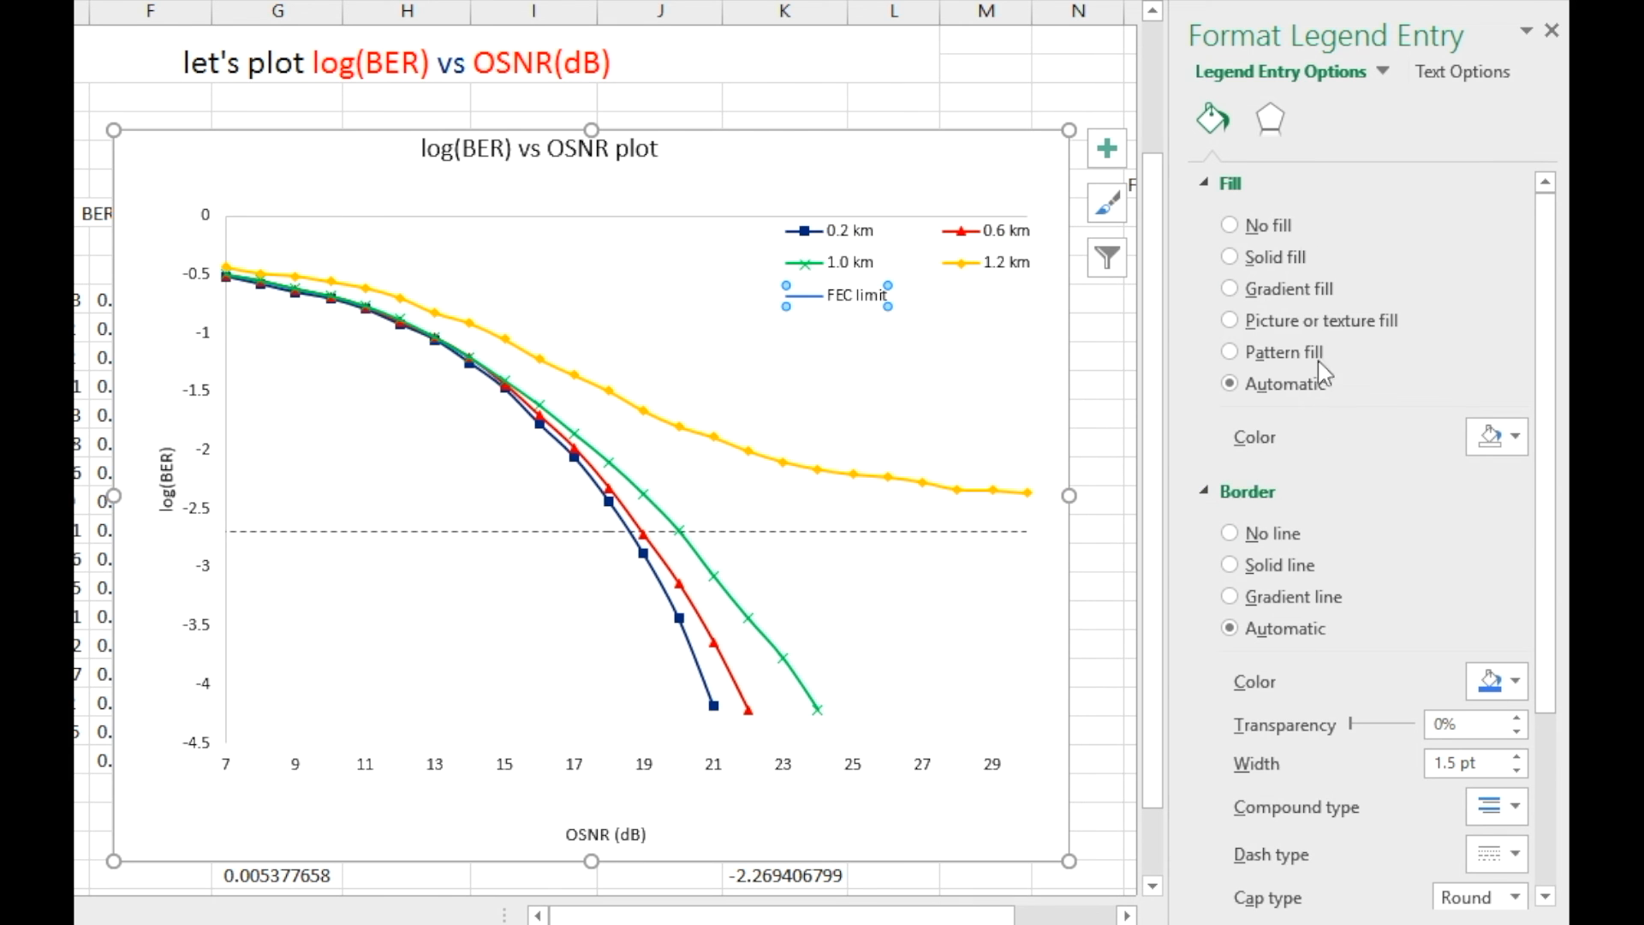
pyautogui.scroll(-3, 1408, 490)
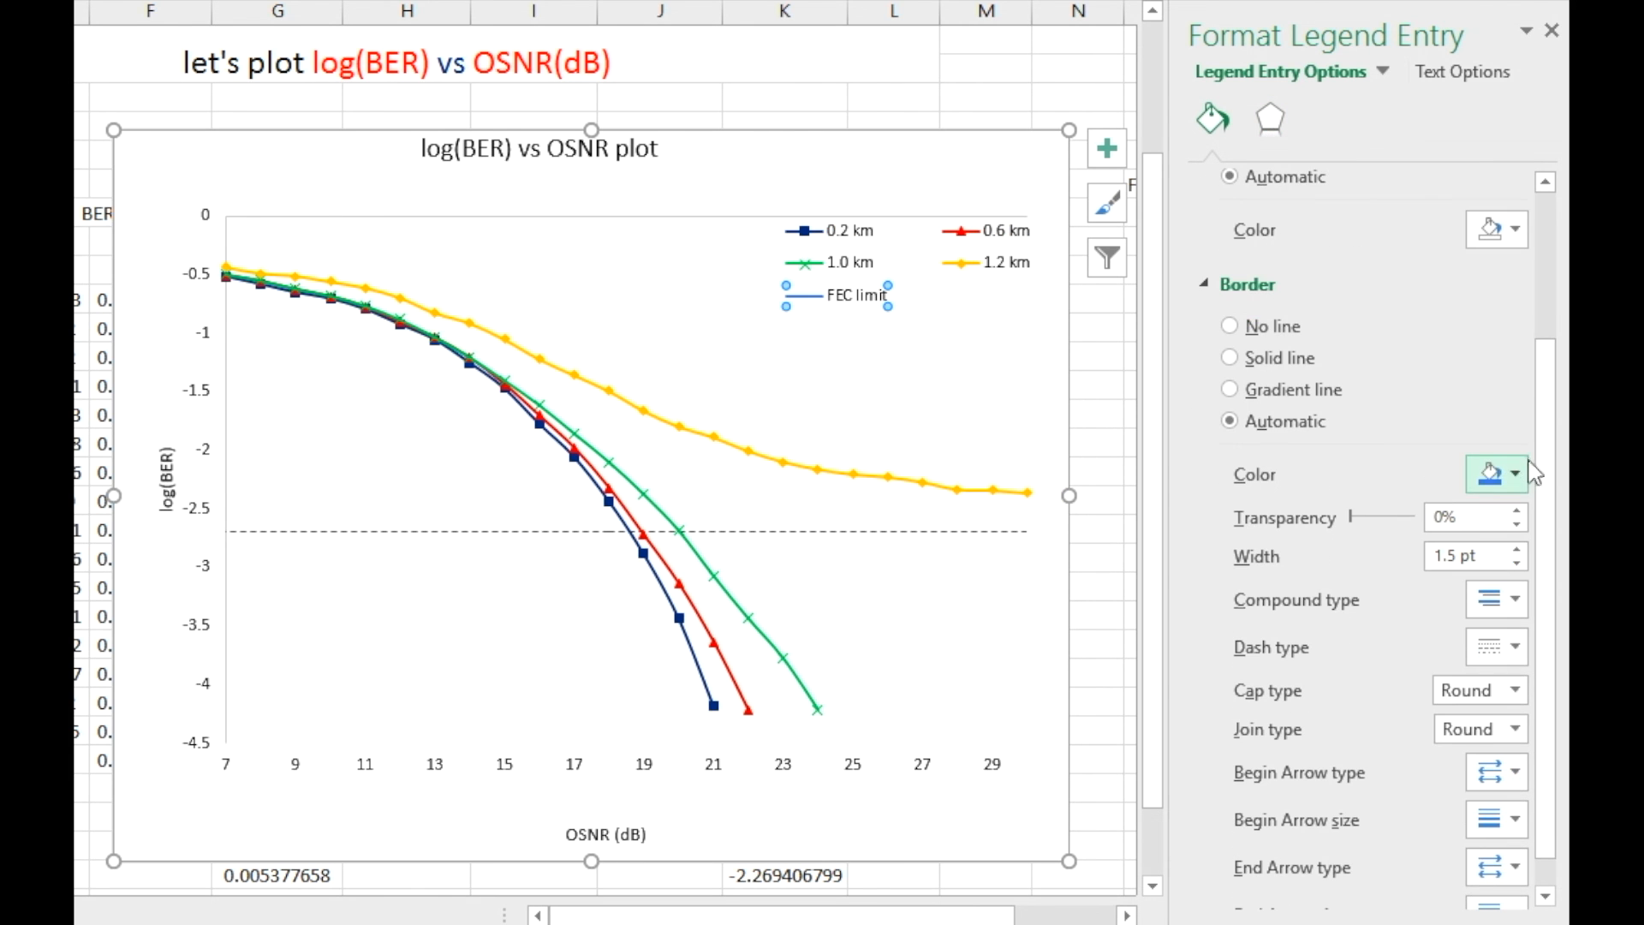
pyautogui.click(1498, 473)
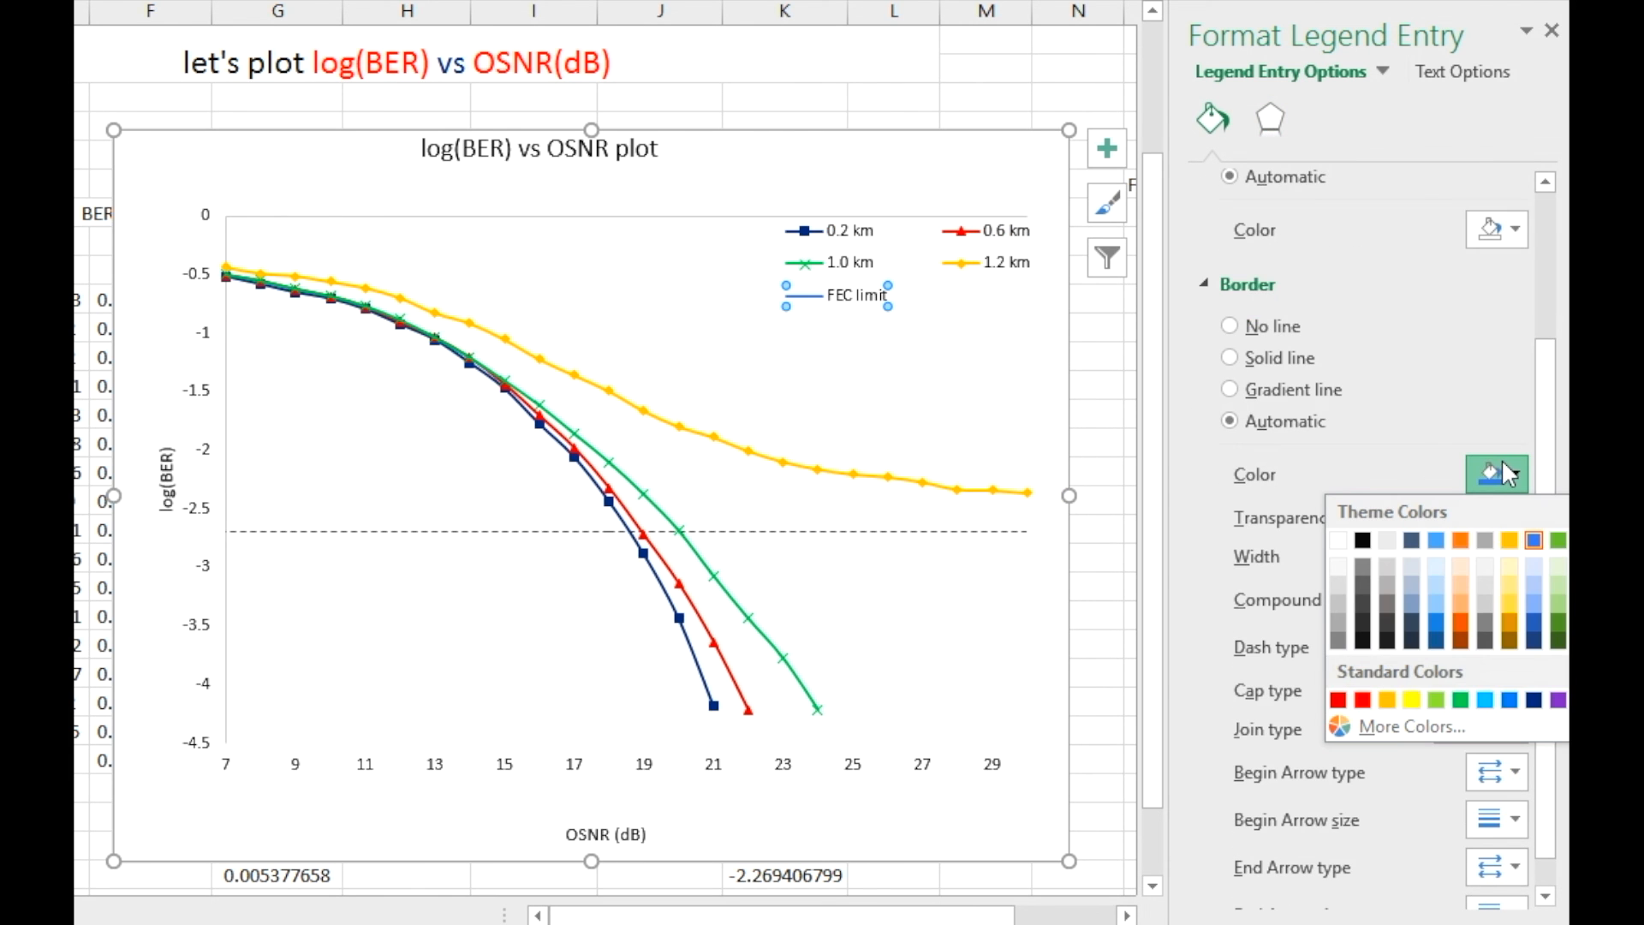
pyautogui.click(1362, 540)
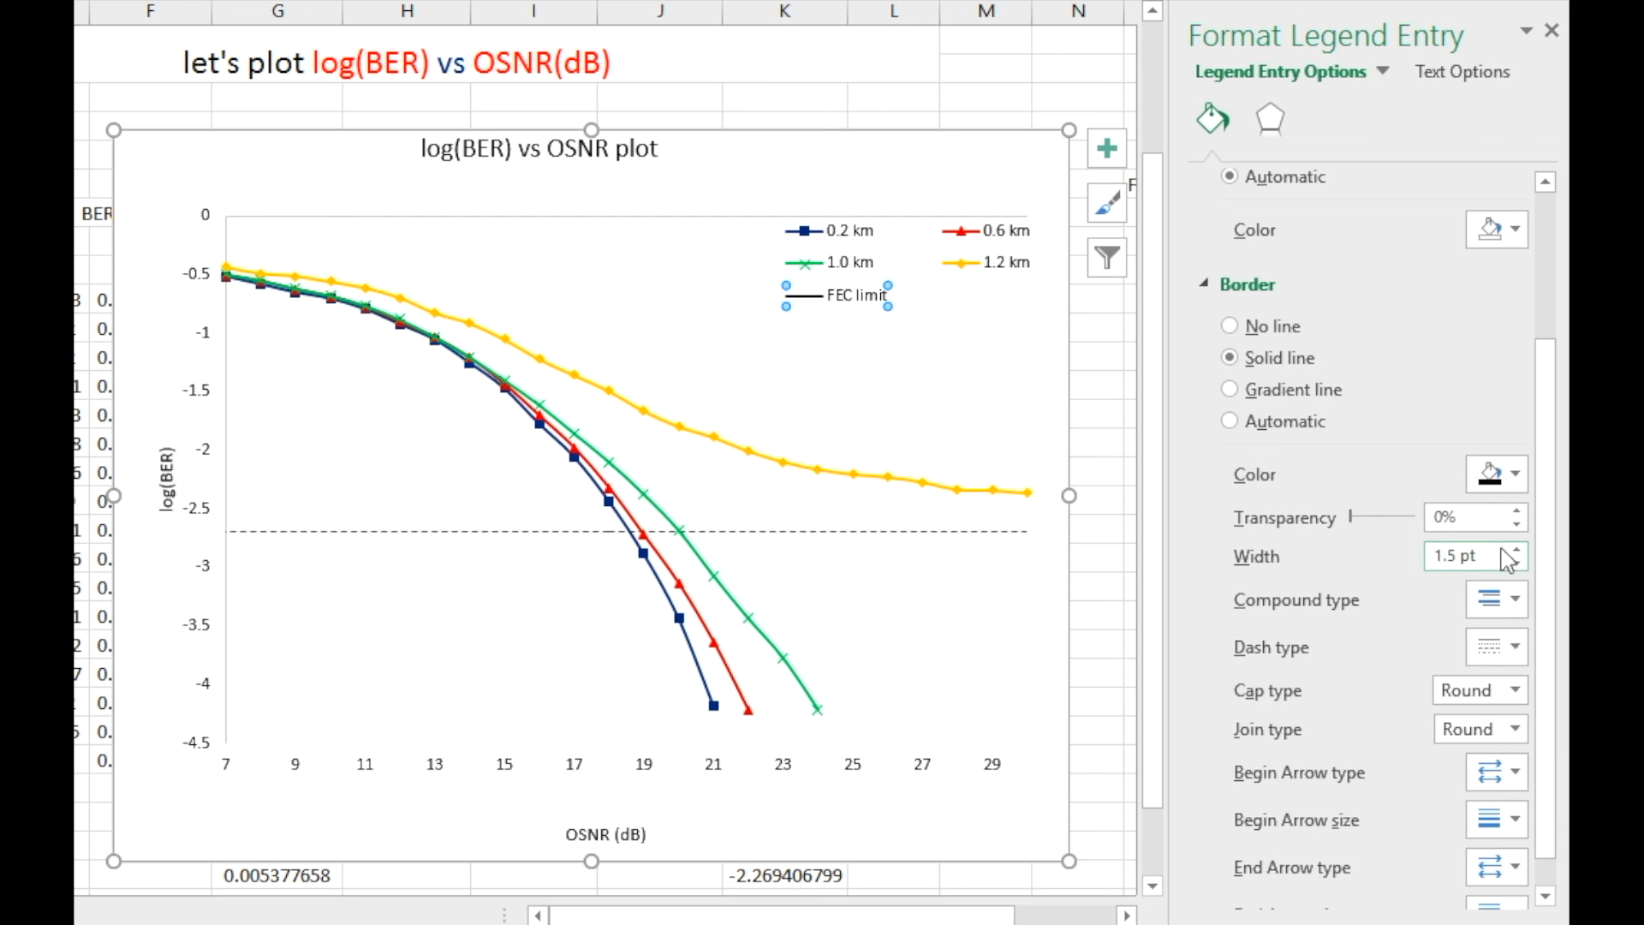
pyautogui.click(1498, 646)
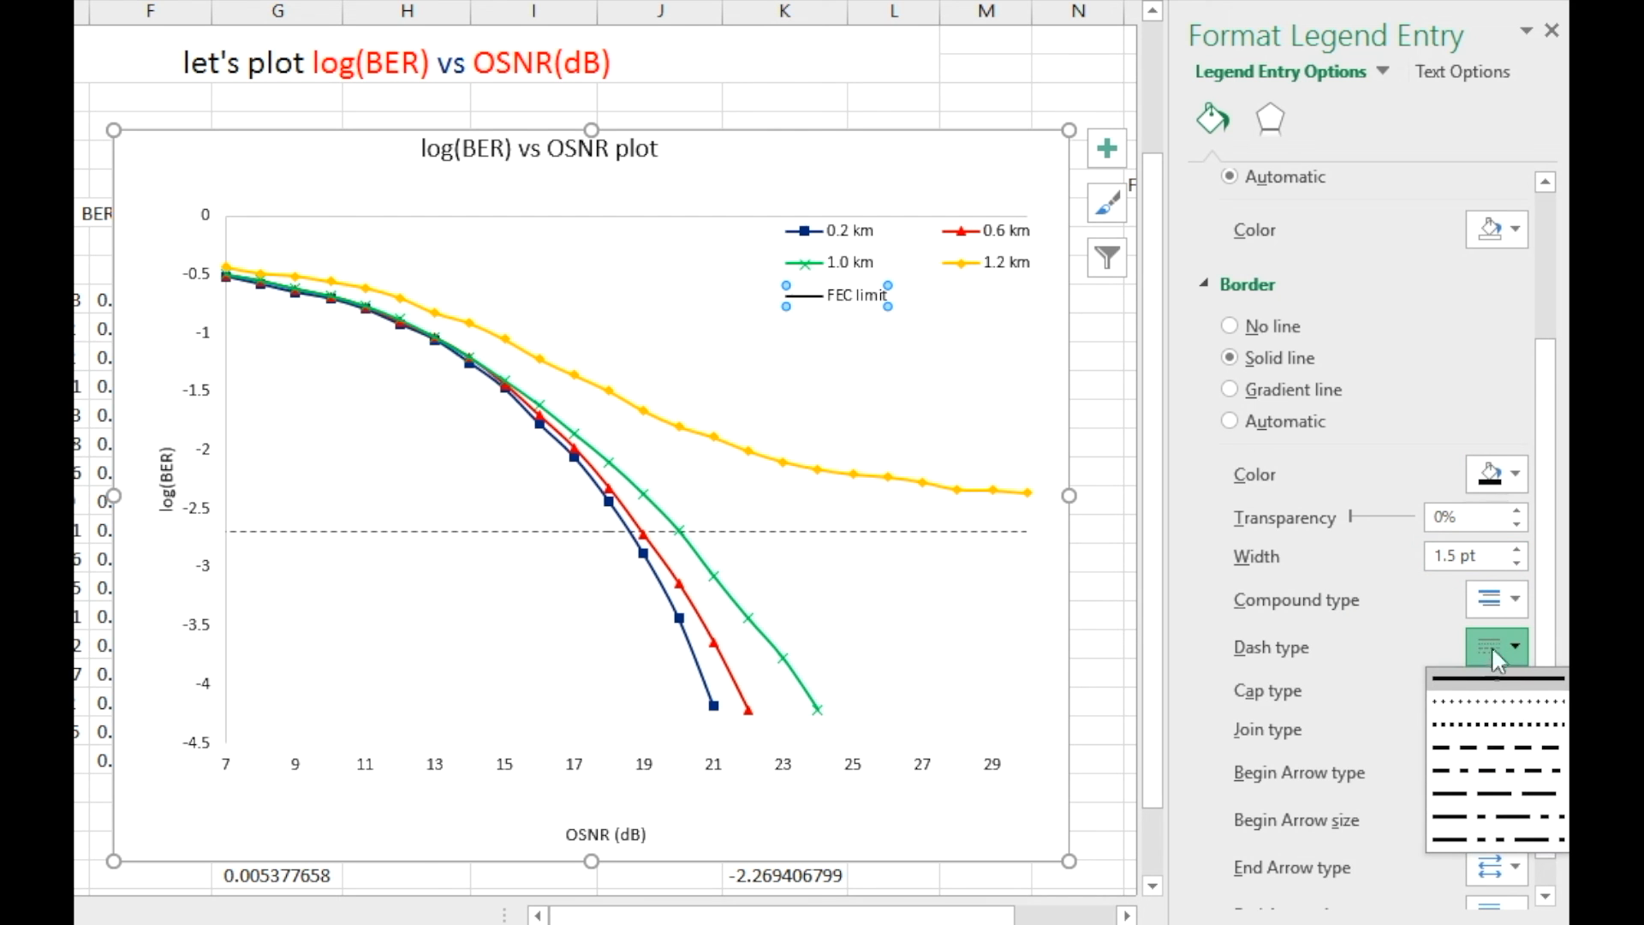
pyautogui.click(1465, 747)
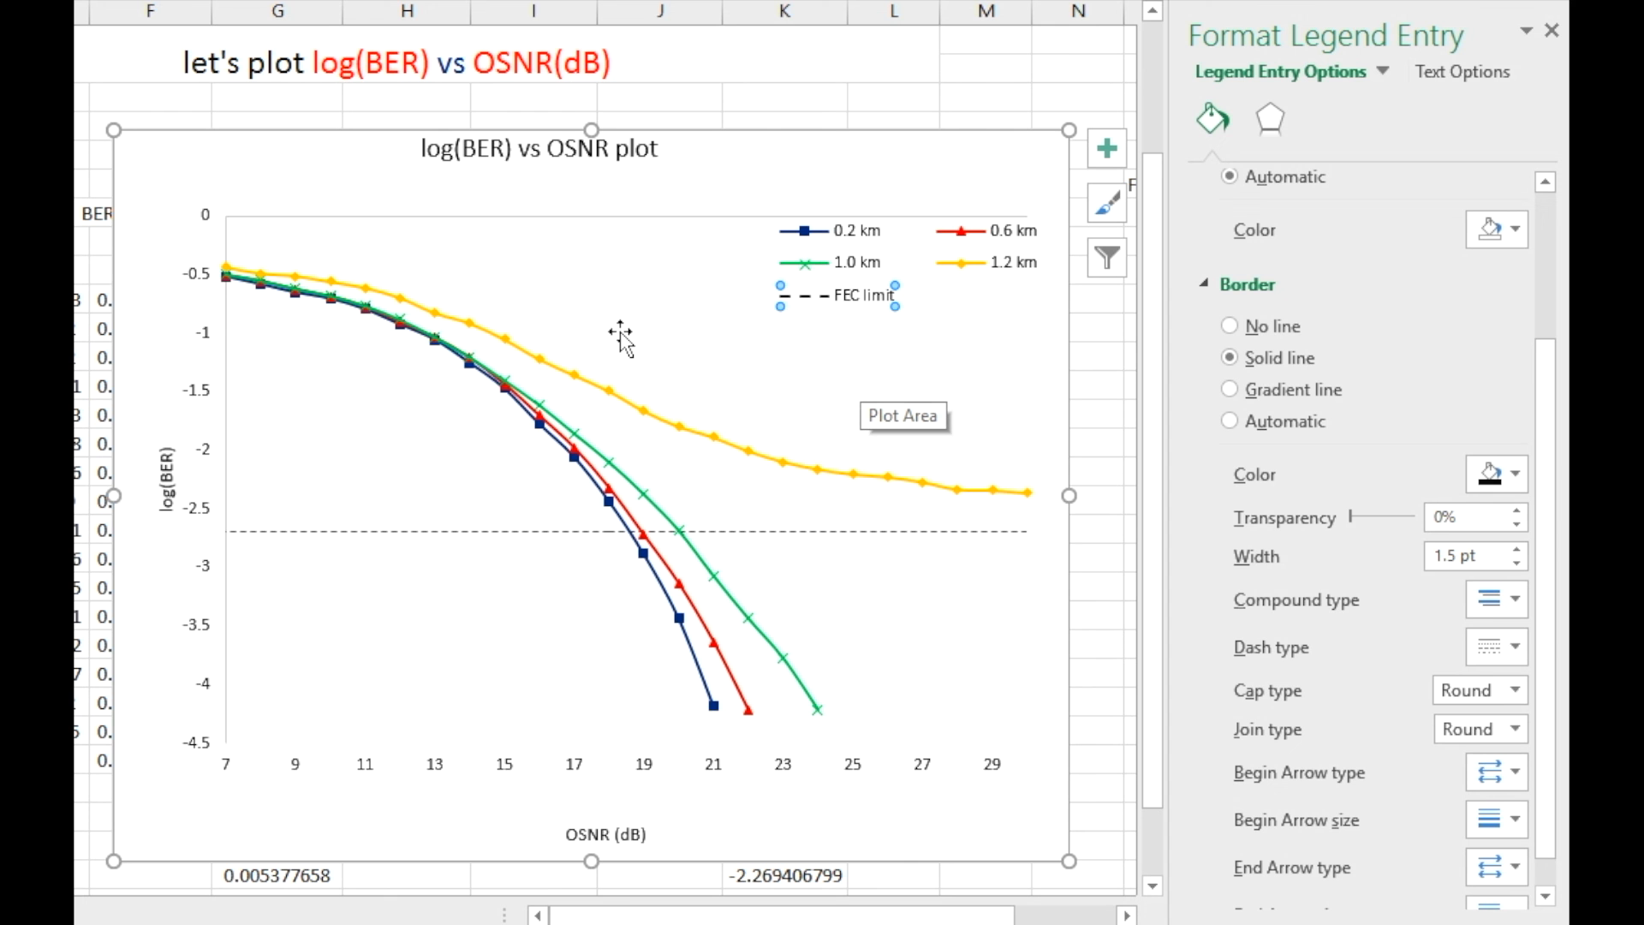
pyautogui.click(650, 297)
pyautogui.click(771, 167)
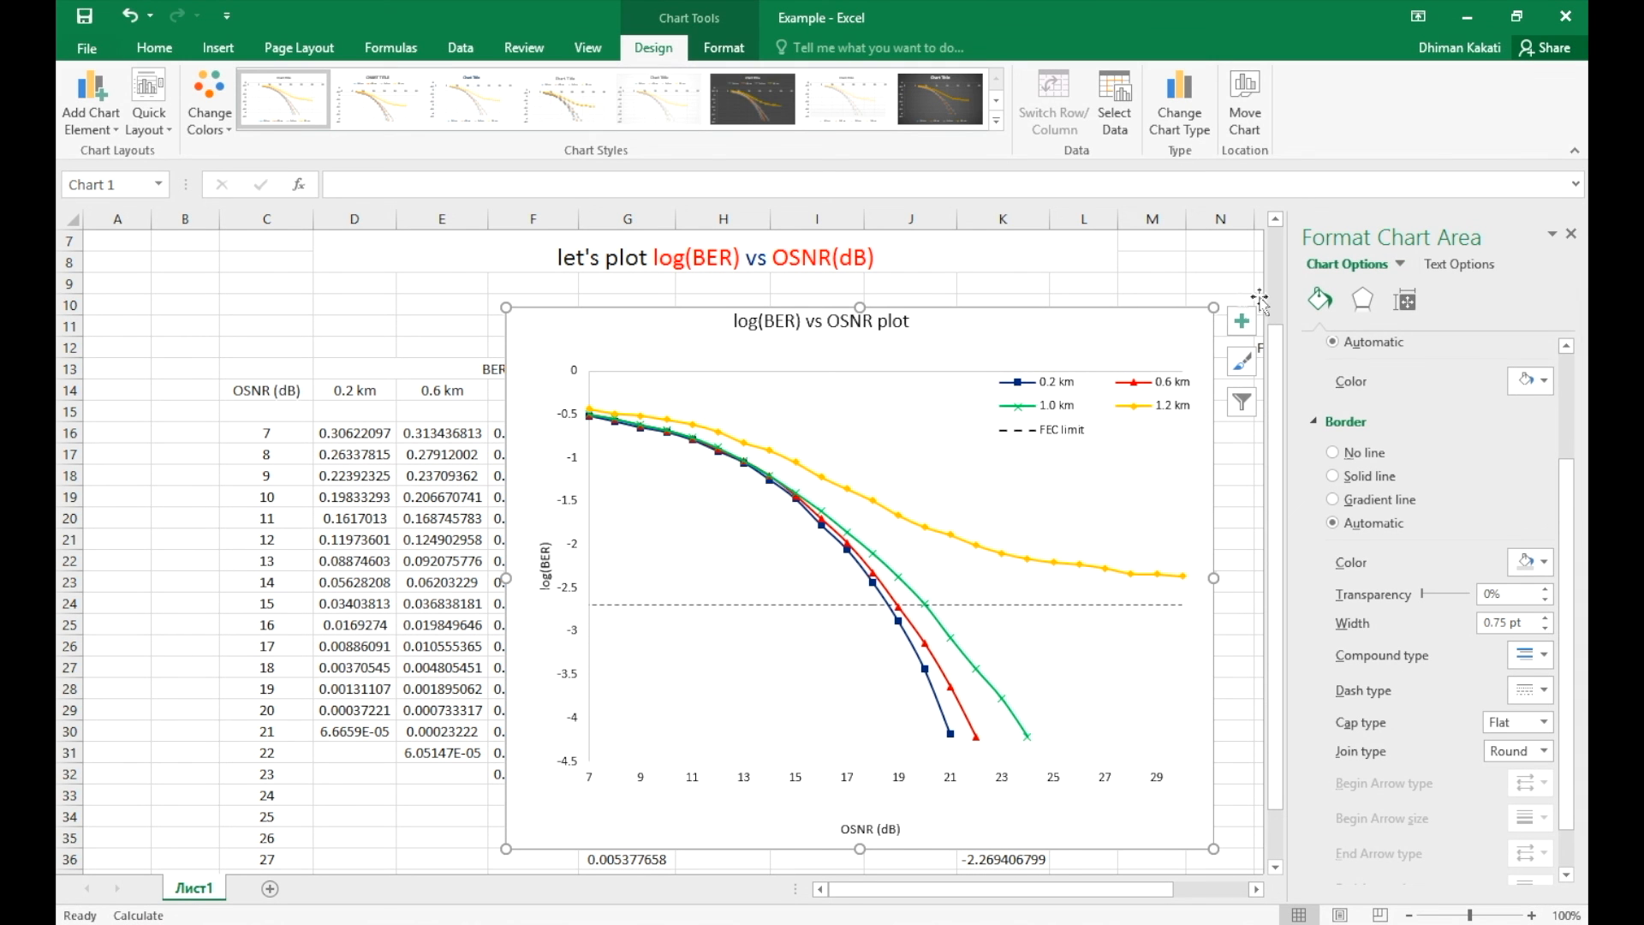
pyautogui.click(1570, 234)
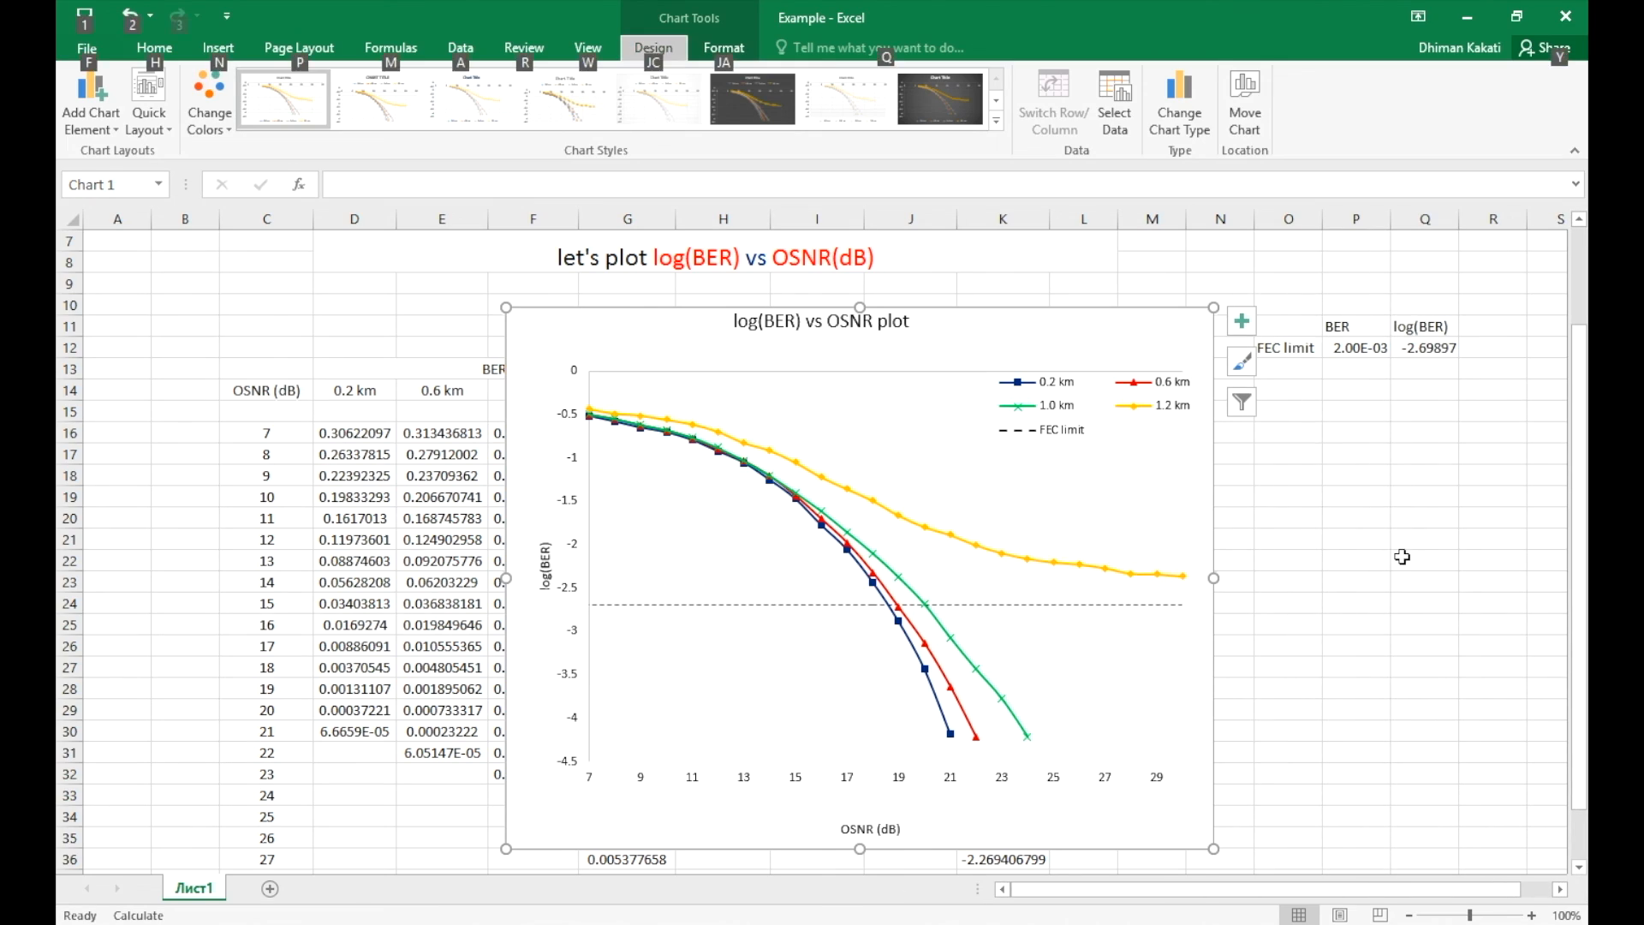